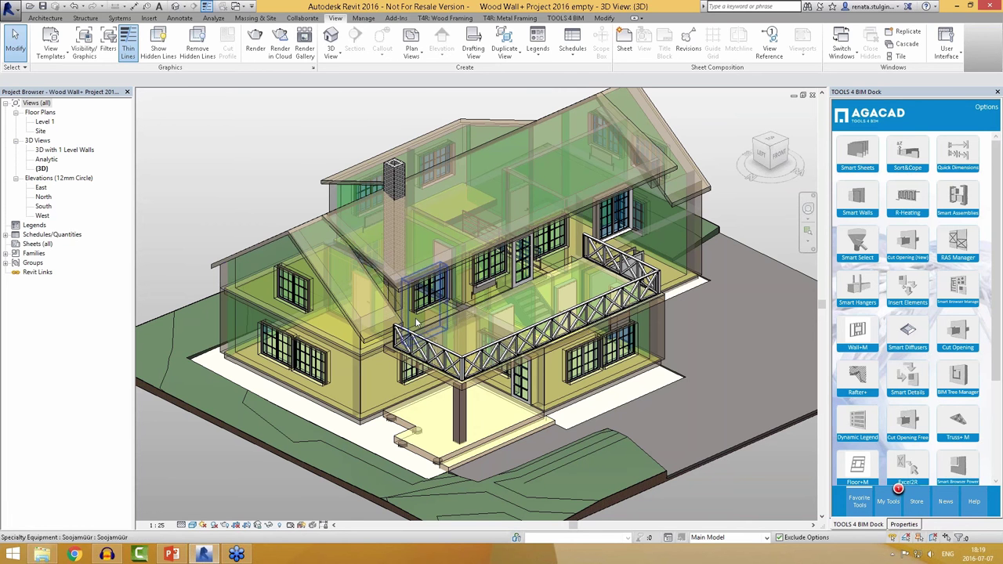
Step: Open the T4R: Wood Framing tab and float the Wall+ panel for quick access
mouse_move(369, 221)
shift+middle_down()
mouse_move(419, 235)
mouse_move(352, 221)
shift+middle_up()
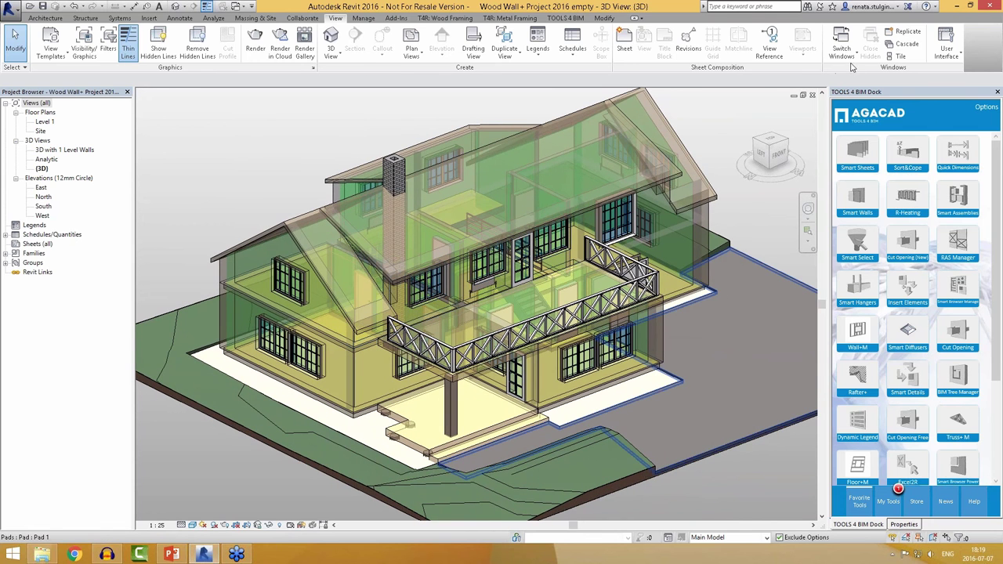
middle_drag(382, 284, 406, 268)
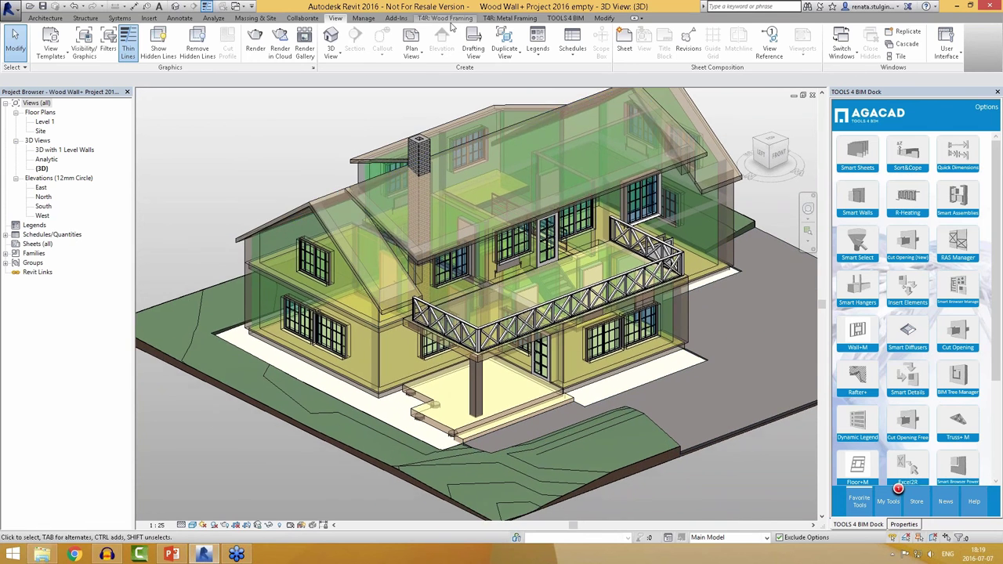
click(445, 19)
drag(453, 71, 306, 135)
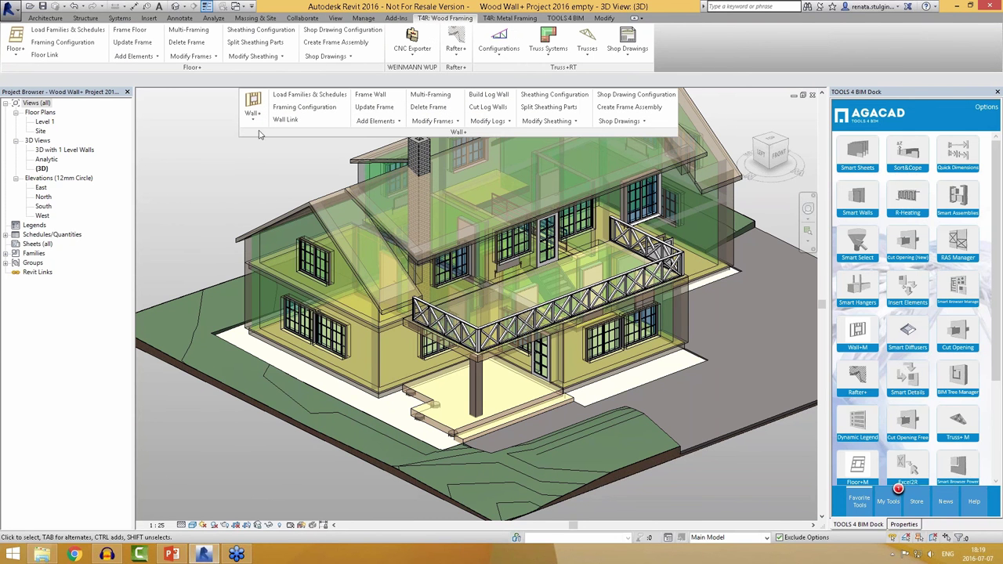
Step: Open the layer structure of the left ExtHor - SD28-HS22 (1 Level) wall with section preview
shift+middle_drag(359, 420, 337, 423)
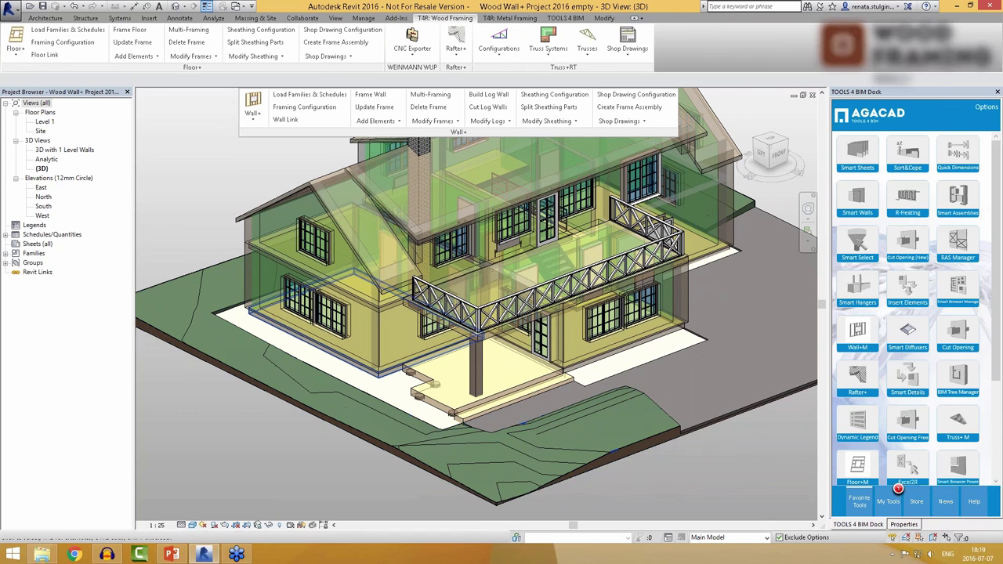
click(354, 357)
click(904, 525)
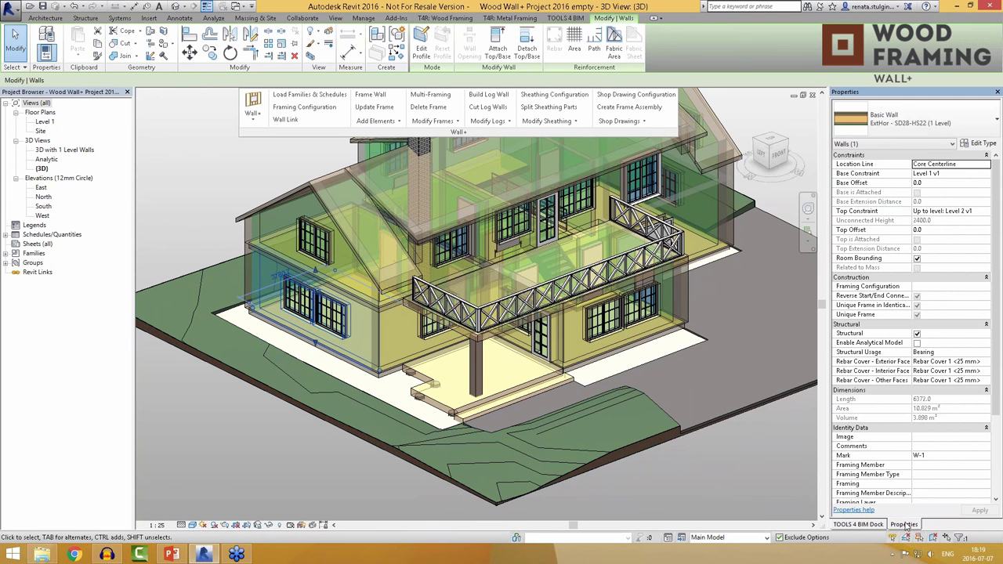
click(979, 145)
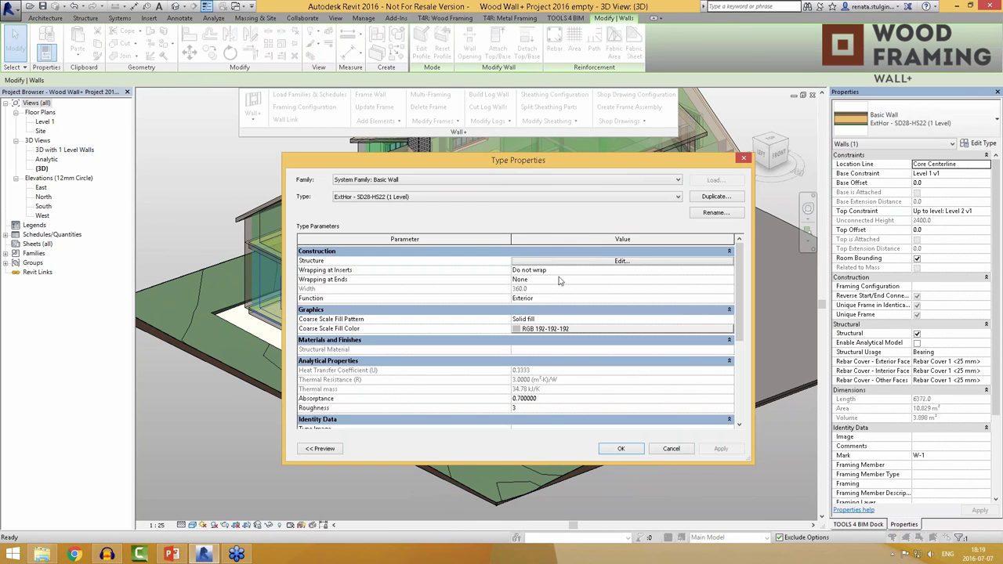
click(604, 261)
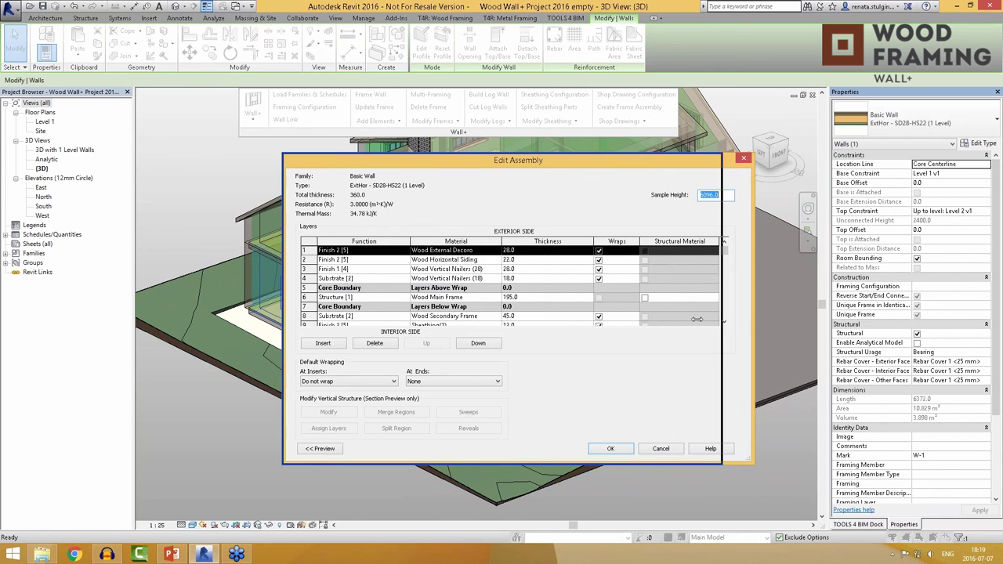
drag(750, 323, 645, 323)
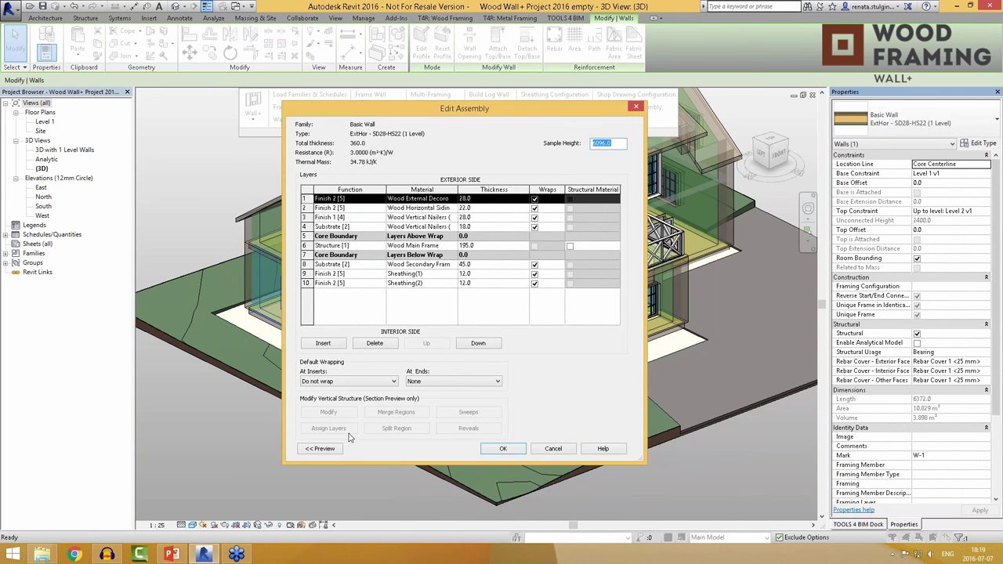
click(329, 450)
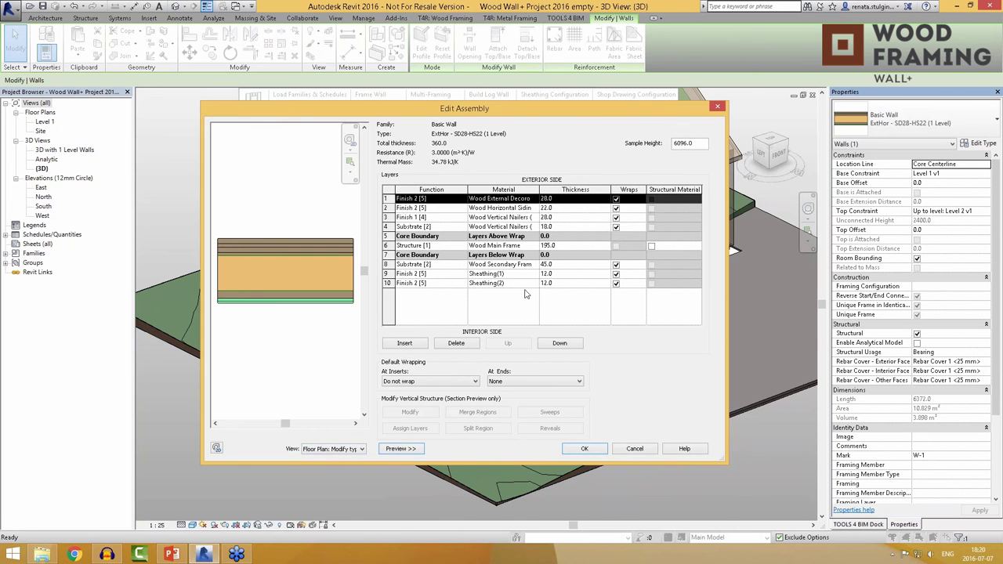
Step: Review the frame, nailer and sheathing layer thicknesses, then cancel without changes
click(577, 249)
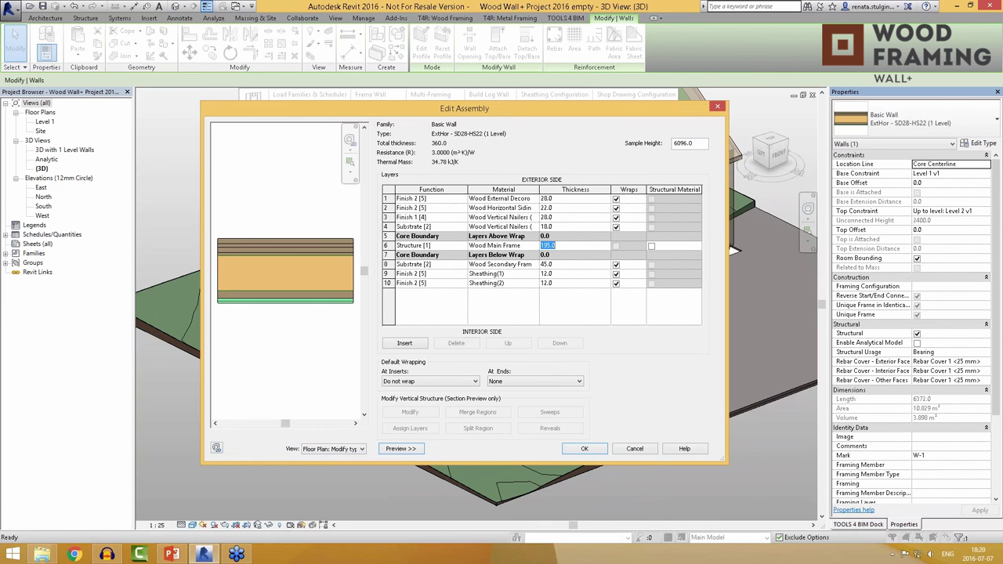
click(562, 226)
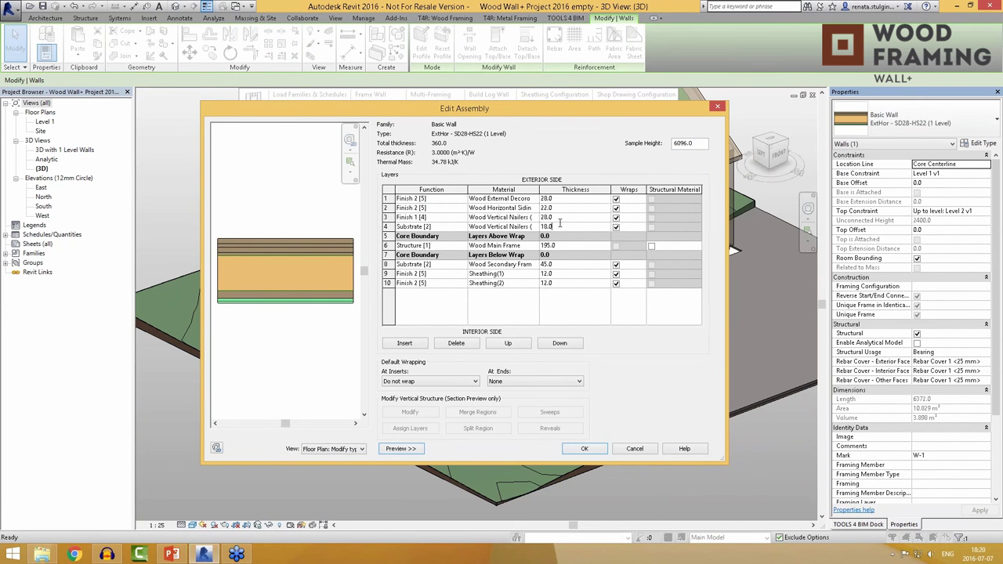
key(Up)
key(Up)
key(Up)
click(529, 270)
click(540, 266)
key(Down)
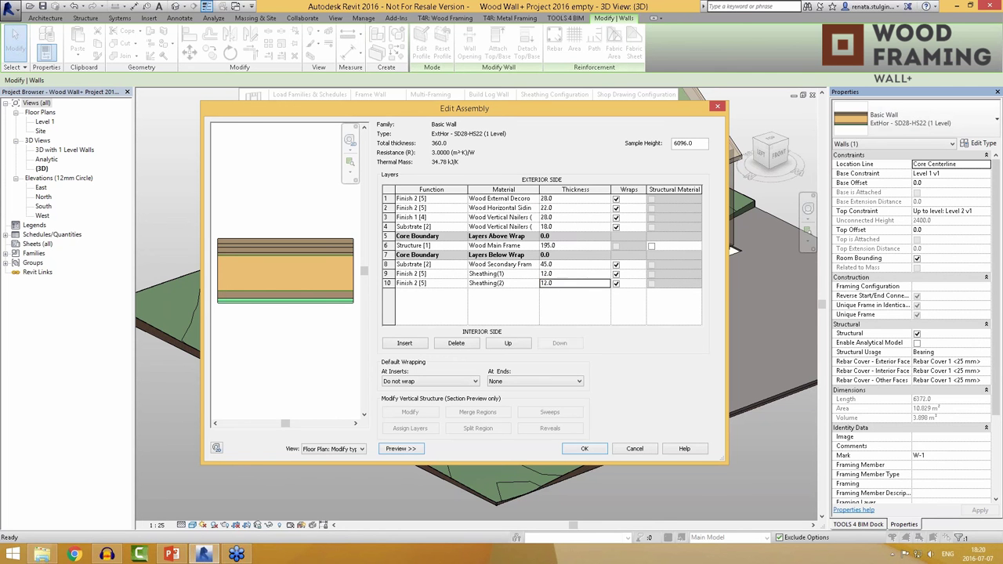
key(Down)
click(649, 453)
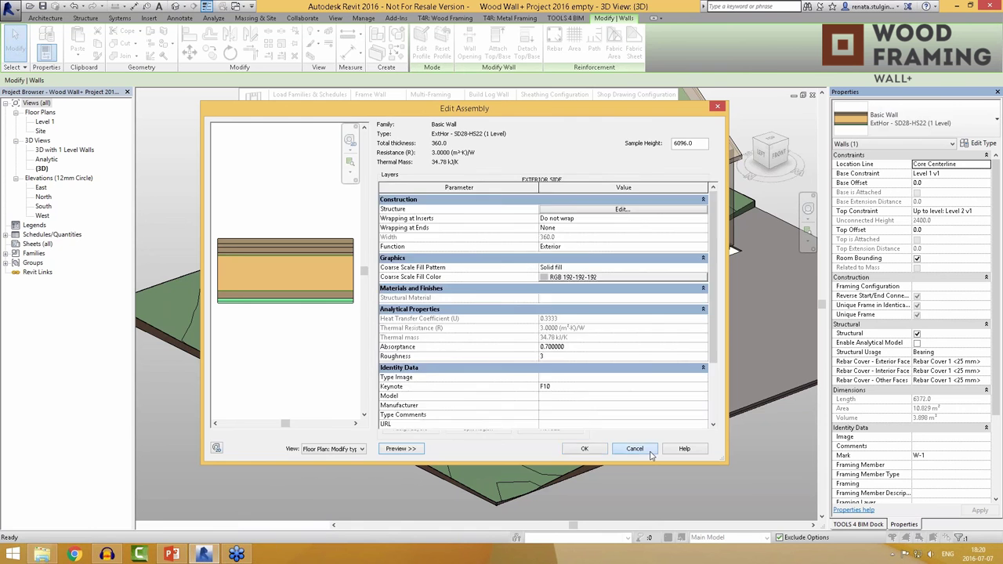
click(709, 424)
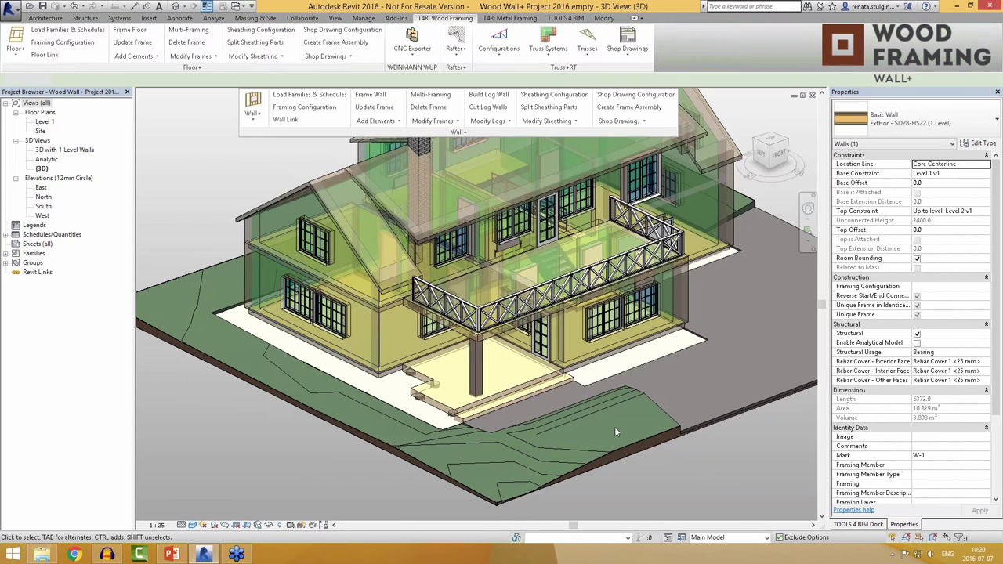
Step: Select the left exterior wall, open Wall Link, and keep the main frame unchanged as Frame
shift+middle_drag(360, 219, 389, 184)
click(390, 184)
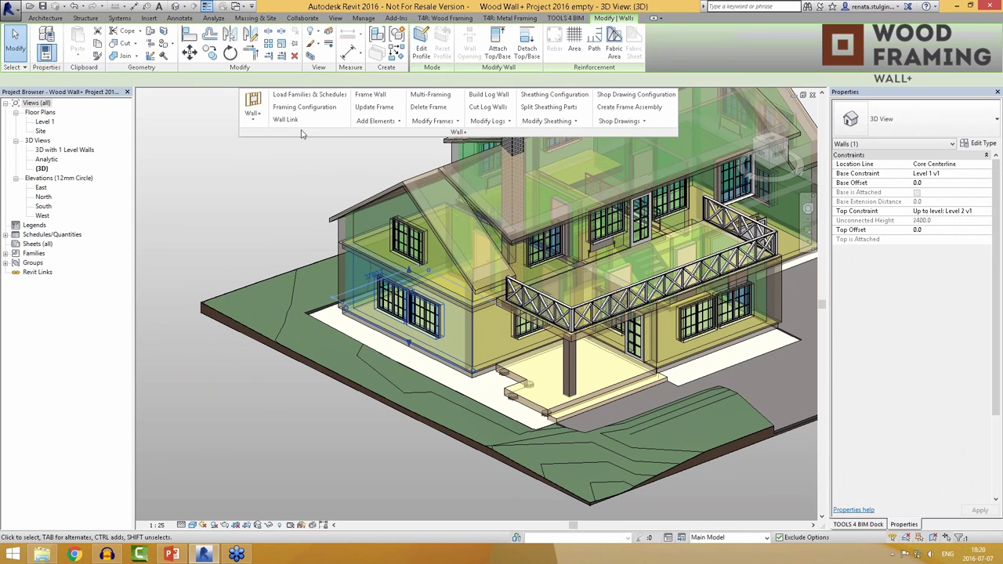
click(285, 120)
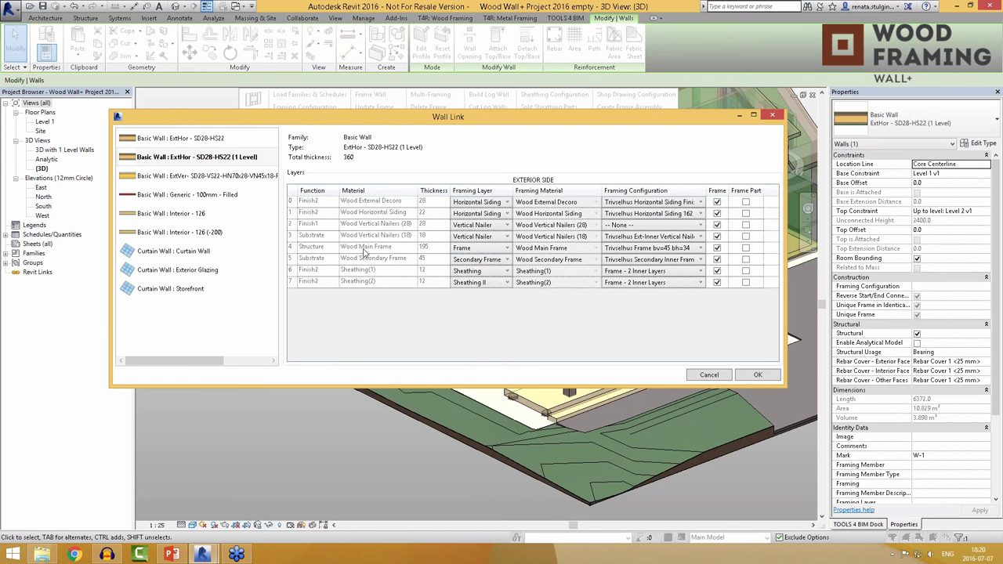
click(482, 249)
click(479, 259)
click(624, 248)
click(624, 249)
Step: Keep 18 mm nailers as Ext-Inner; set 28 mm nailers to Trivselhus Ext-Outer Vertical Nailer 70 x 28
click(494, 237)
click(625, 240)
click(656, 238)
click(655, 239)
click(641, 230)
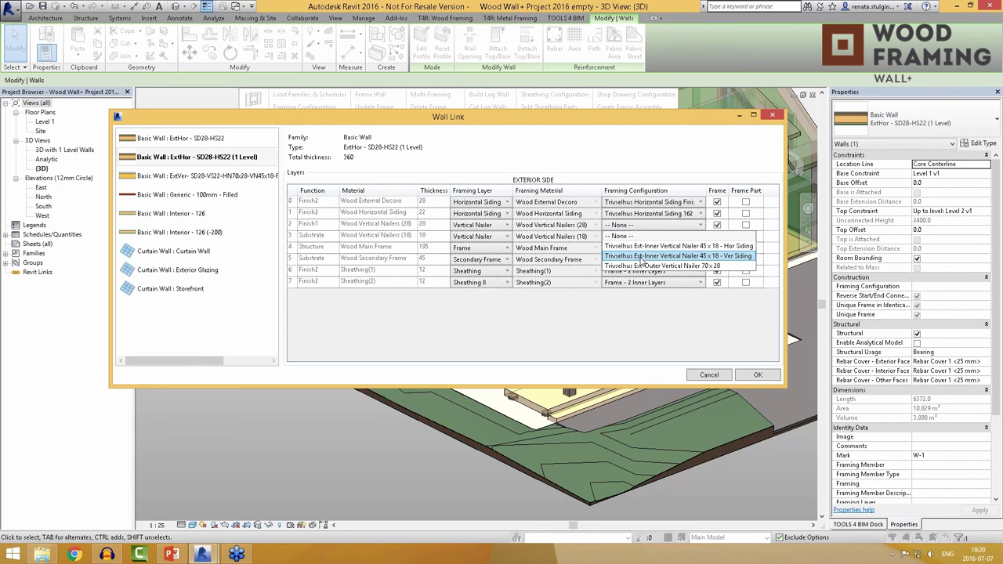
click(646, 260)
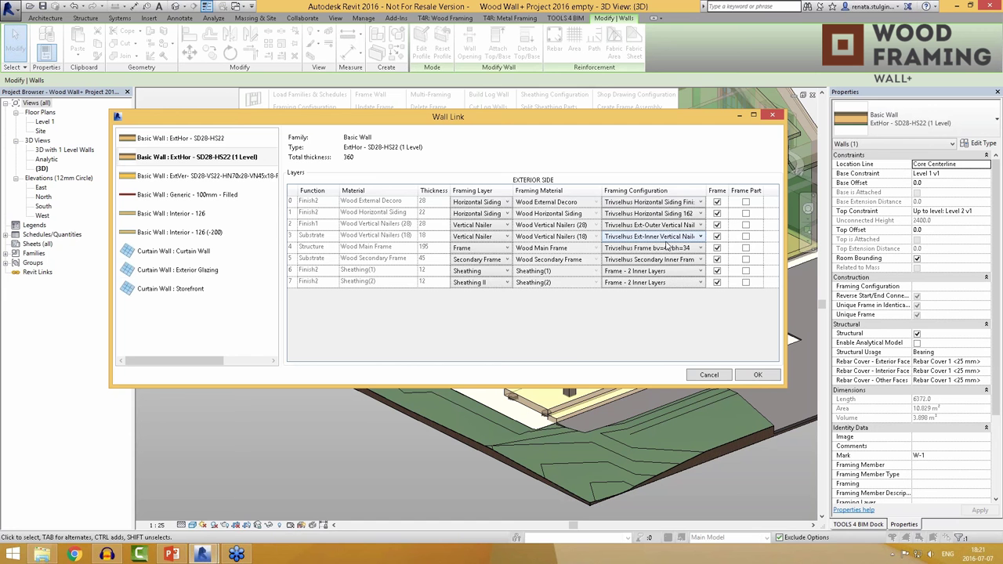
Step: Apply the Wall Link layer-to-framing mapping
click(764, 376)
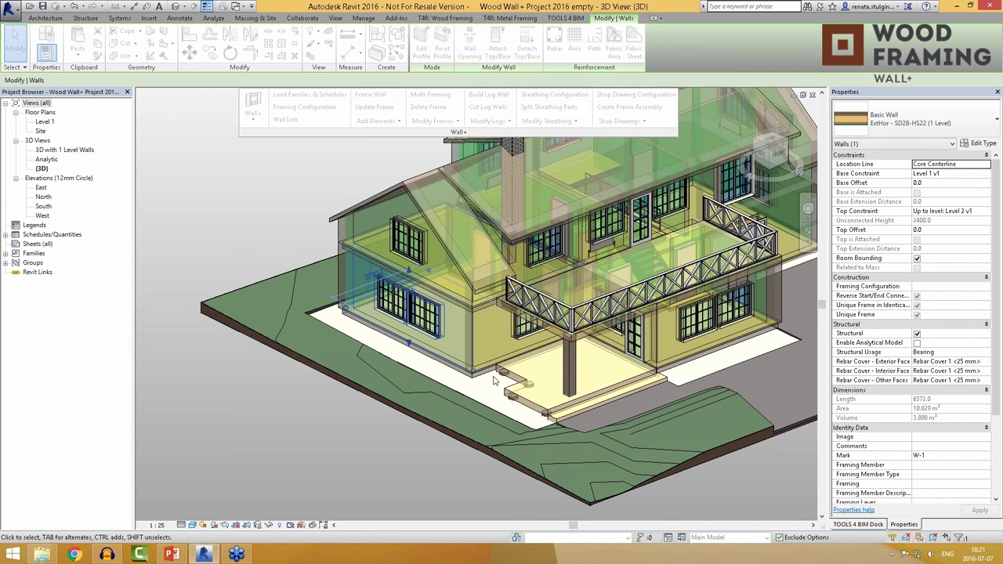
scroll(365, 405, up, 3)
scroll(470, 352, down, 3)
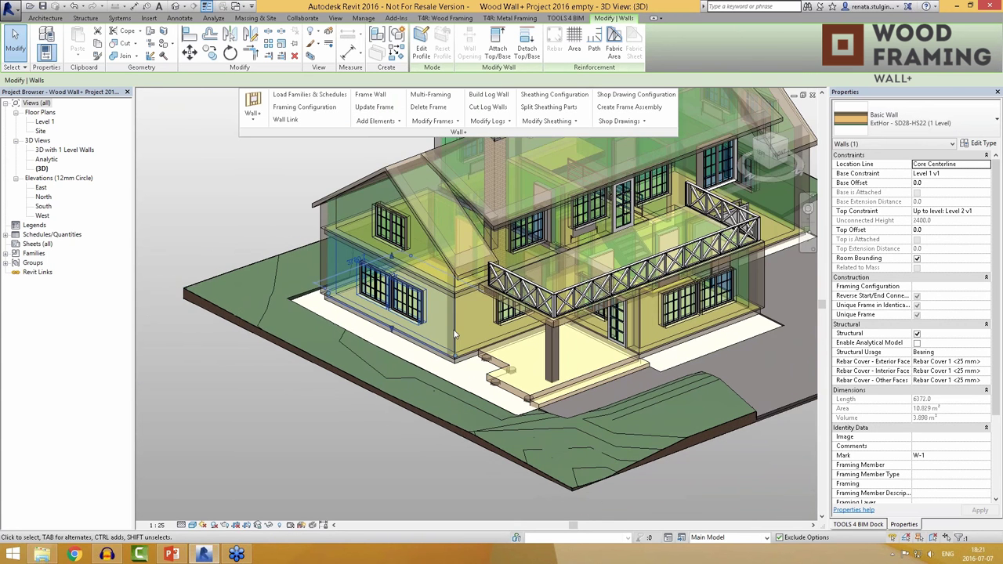
Step: Select the four exterior walls, checking from both sides, and generate their timber framing
ctrl+click(476, 345)
shift+middle_drag(475, 344, 353, 345)
ctrl+click(690, 337)
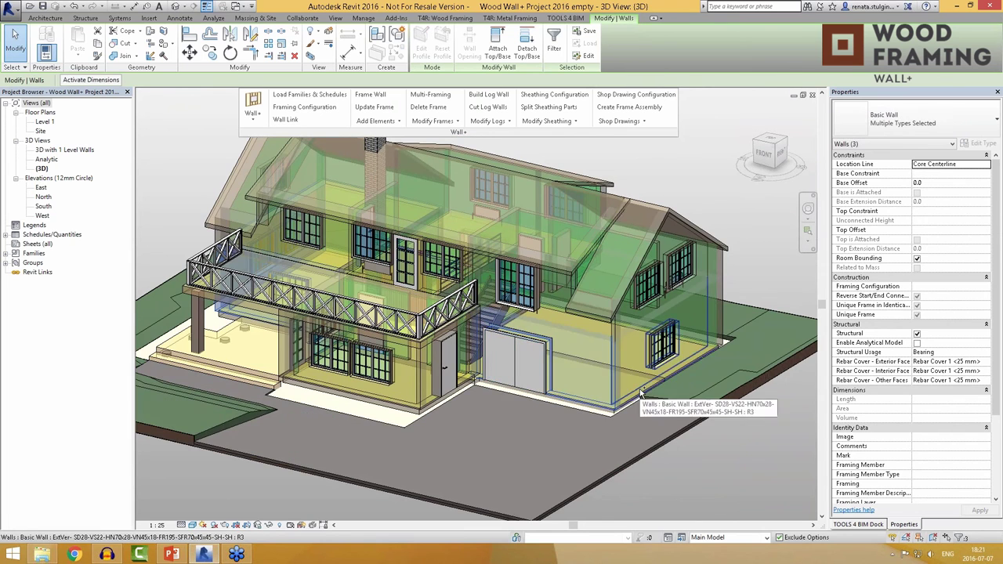
shift+middle_drag(690, 337, 439, 337)
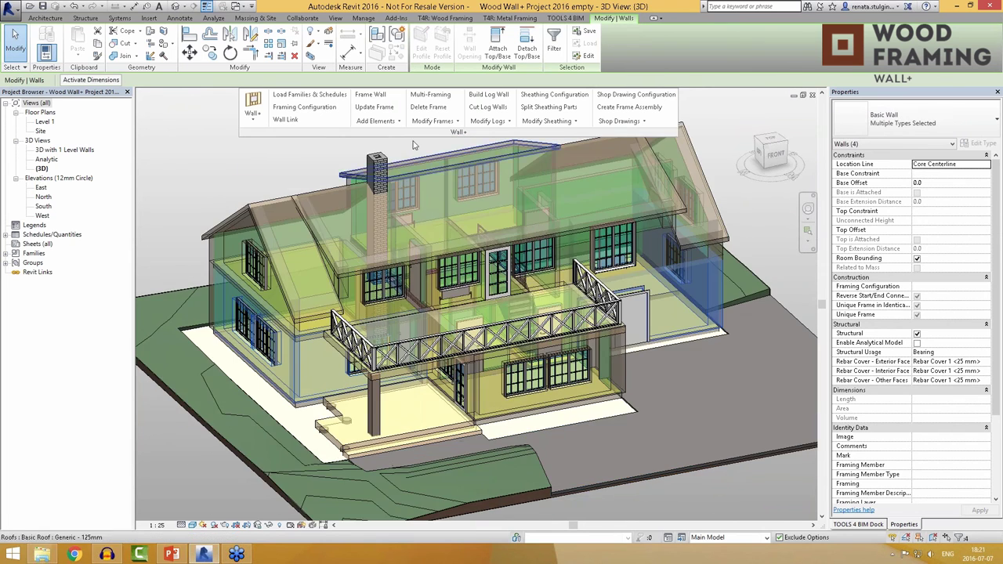
click(377, 99)
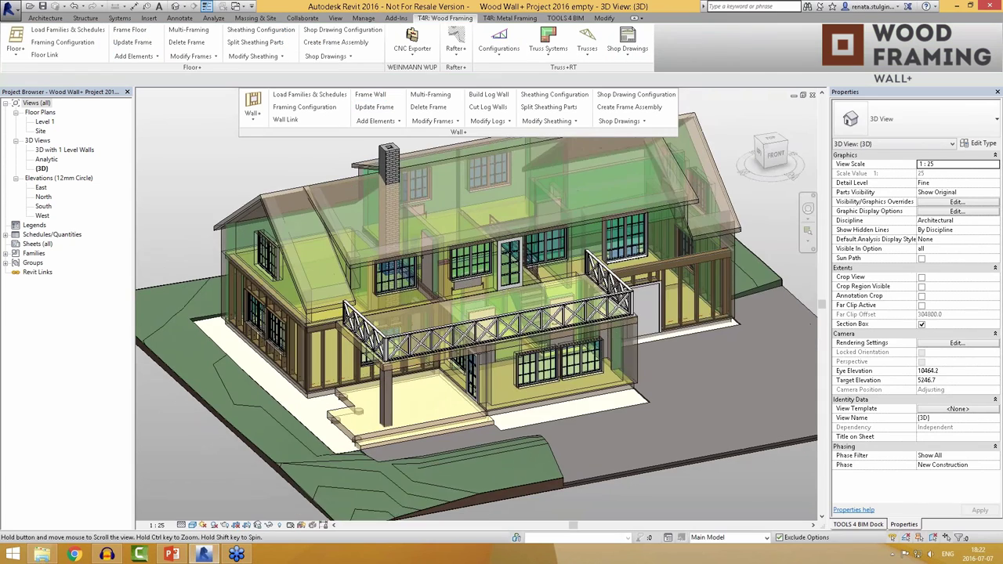
Step: Orbit the 3D view around the framed house corner
scroll(357, 330, up, 6)
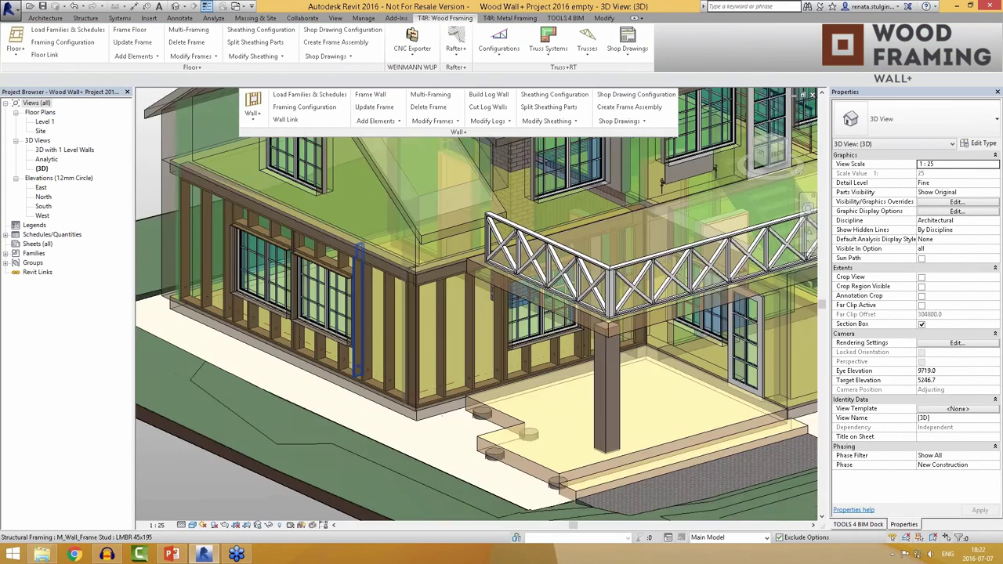
shift+middle_drag(357, 329, 408, 301)
scroll(429, 297, down, 5)
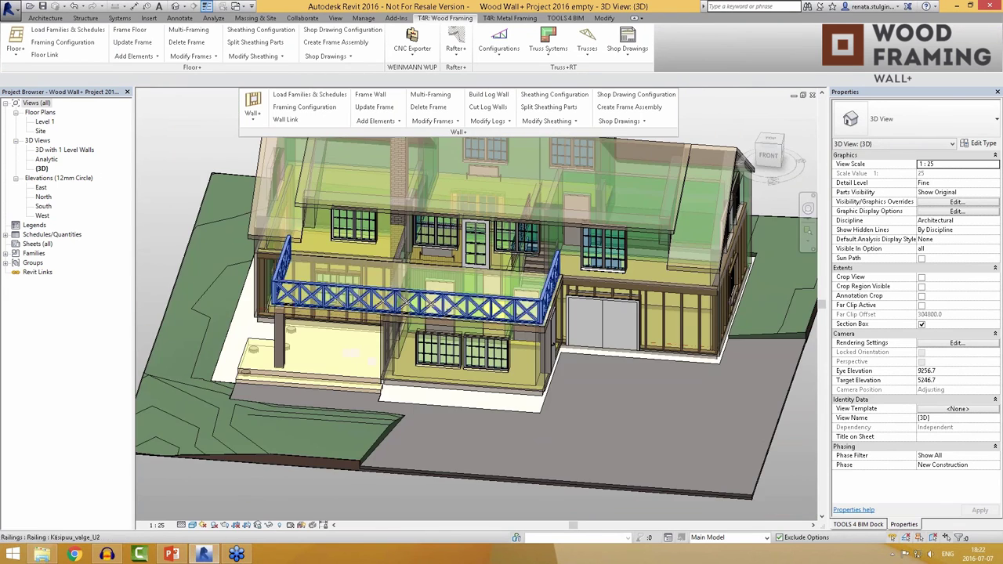
Step: Inspect the framed walls and rooms in the Level 1 floor plan, then close it and return to 3D
double_click(44, 122)
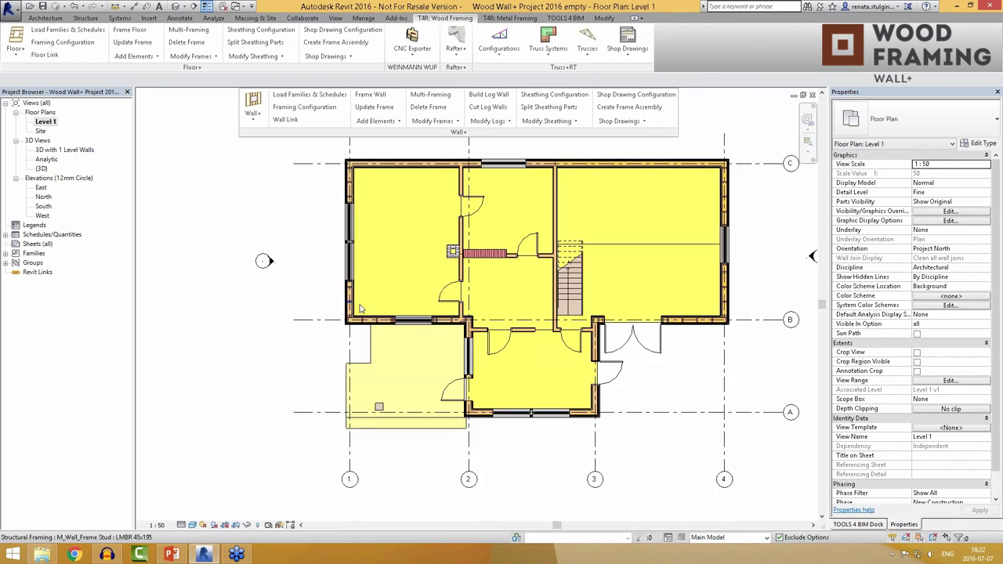
scroll(361, 308, up, 8)
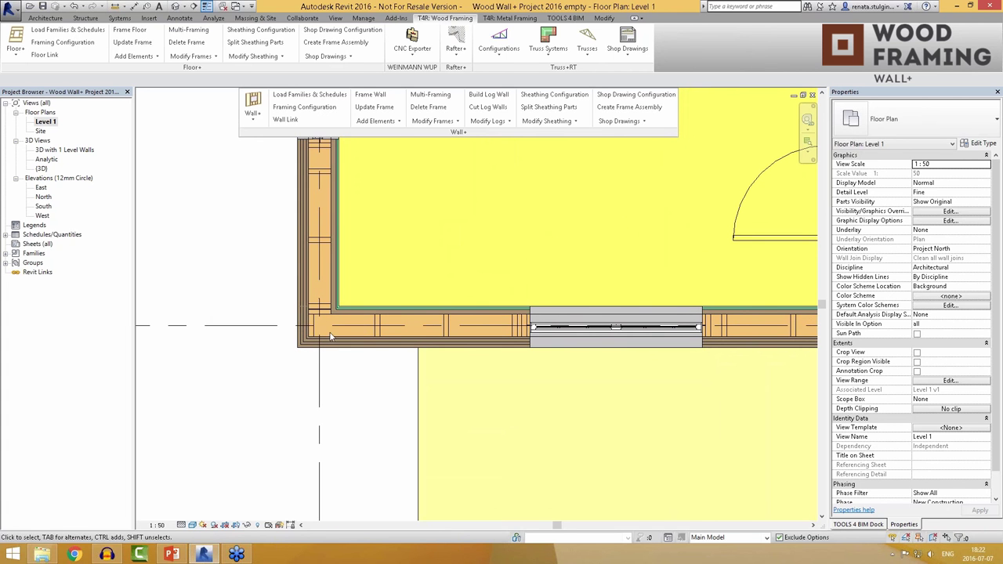
middle_drag(358, 233, 409, 435)
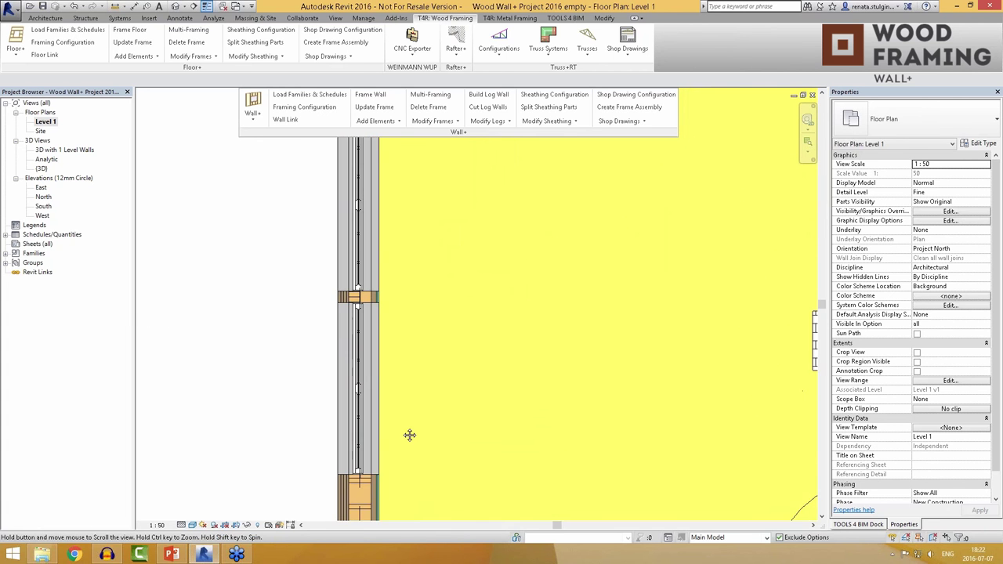
scroll(364, 298, up, 5)
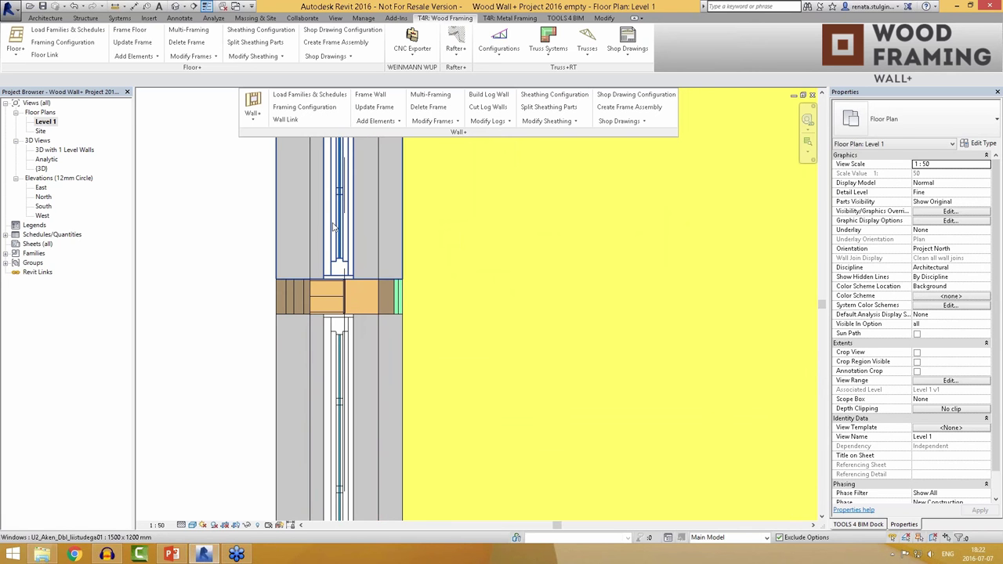
scroll(335, 217, down, 5)
middle_drag(336, 217, 337, 182)
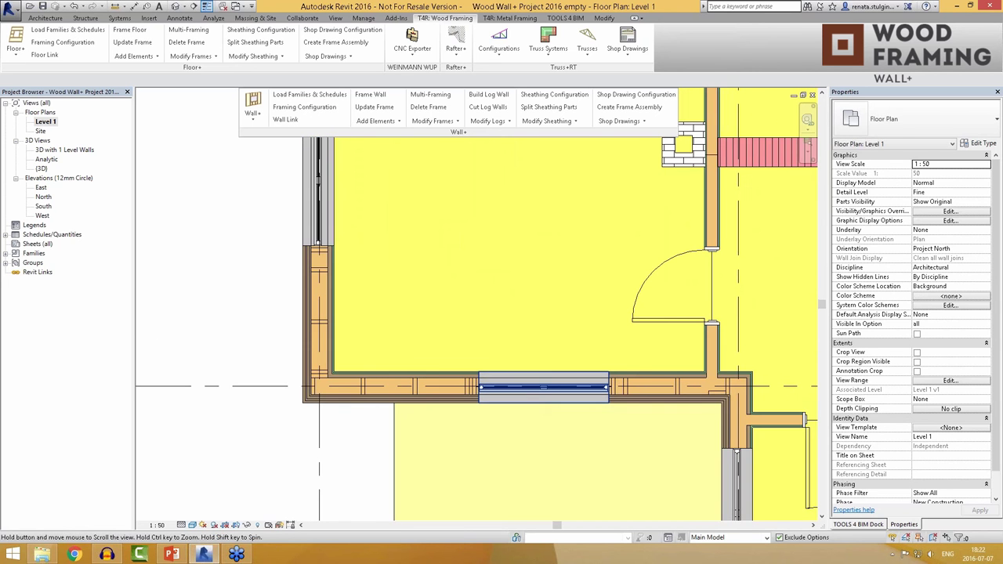
scroll(400, 343, down, 2)
middle_drag(400, 343, 525, 362)
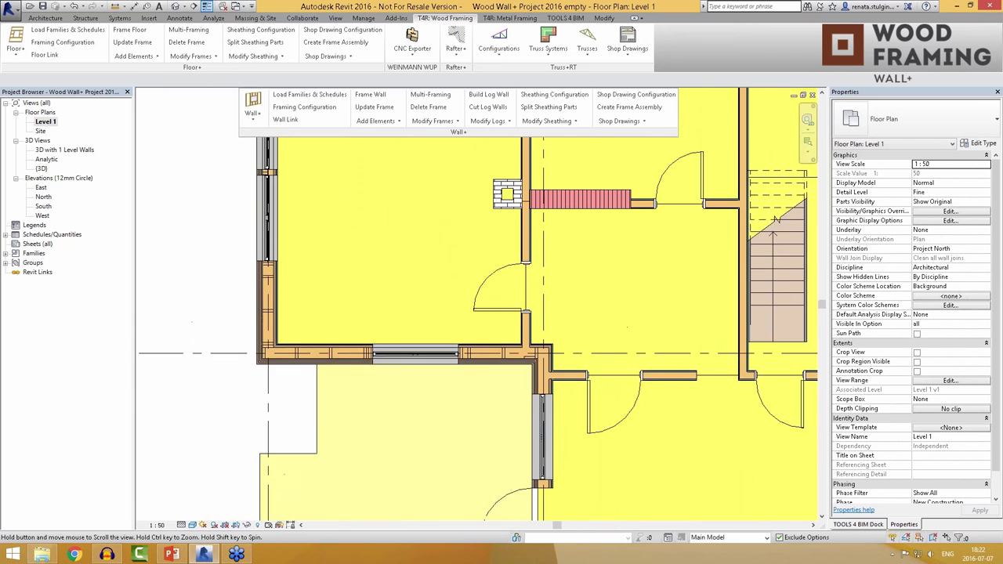
scroll(774, 221, down, 2)
click(812, 94)
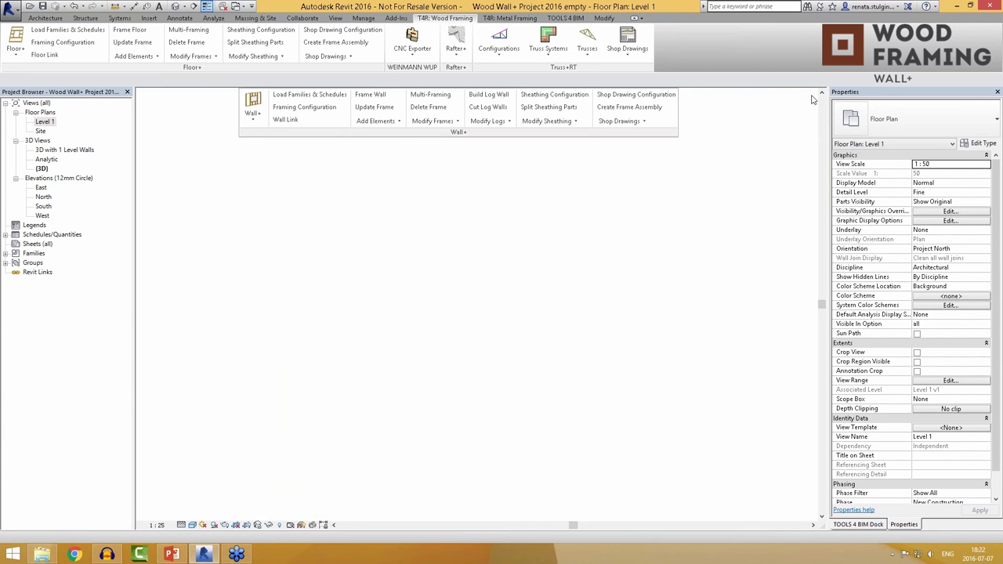
shift+middle_drag(439, 345, 390, 353)
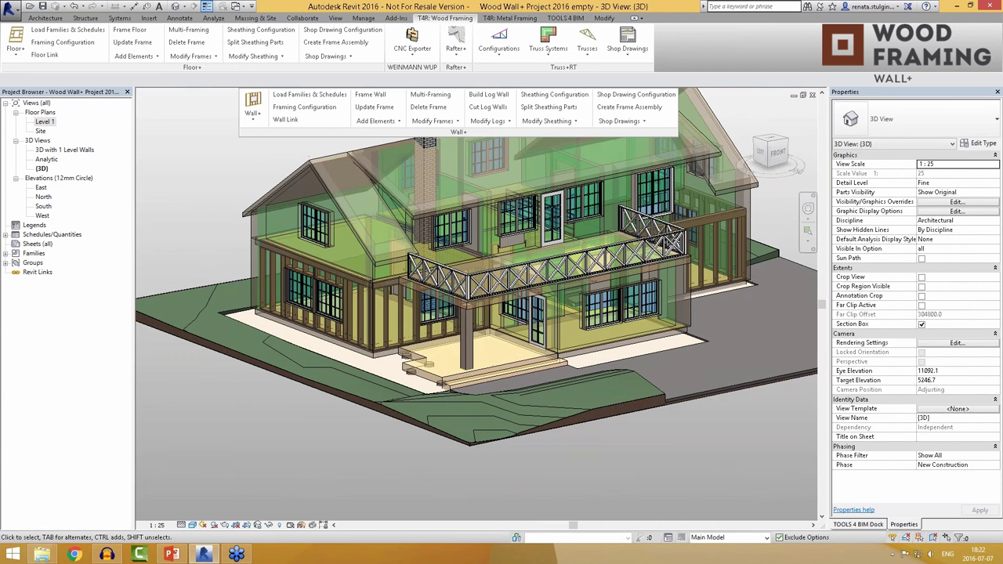
click(390, 354)
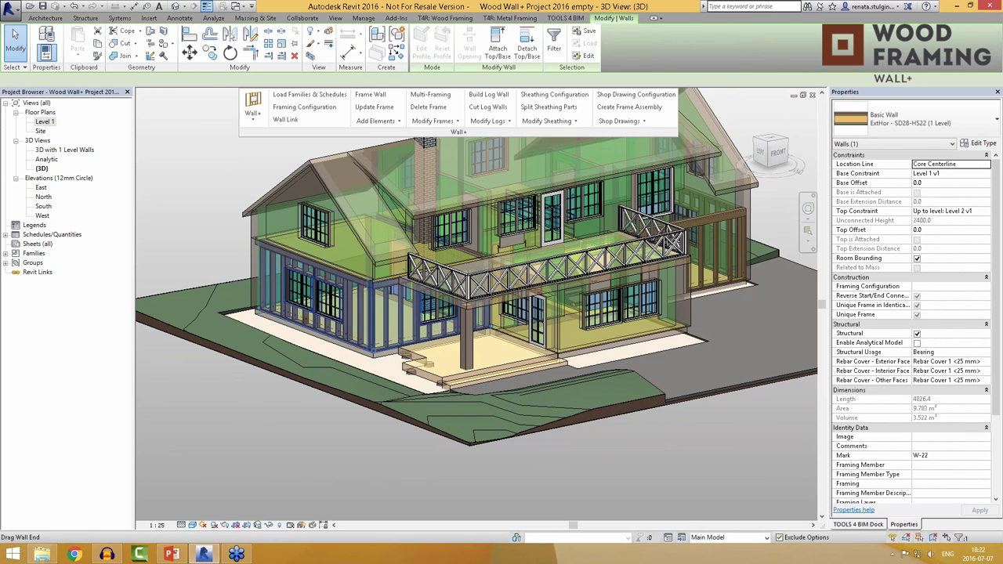
ctrl+click(521, 251)
shift+middle_drag(521, 251, 486, 252)
shift+middle_drag(447, 384, 568, 363)
ctrl+click(568, 363)
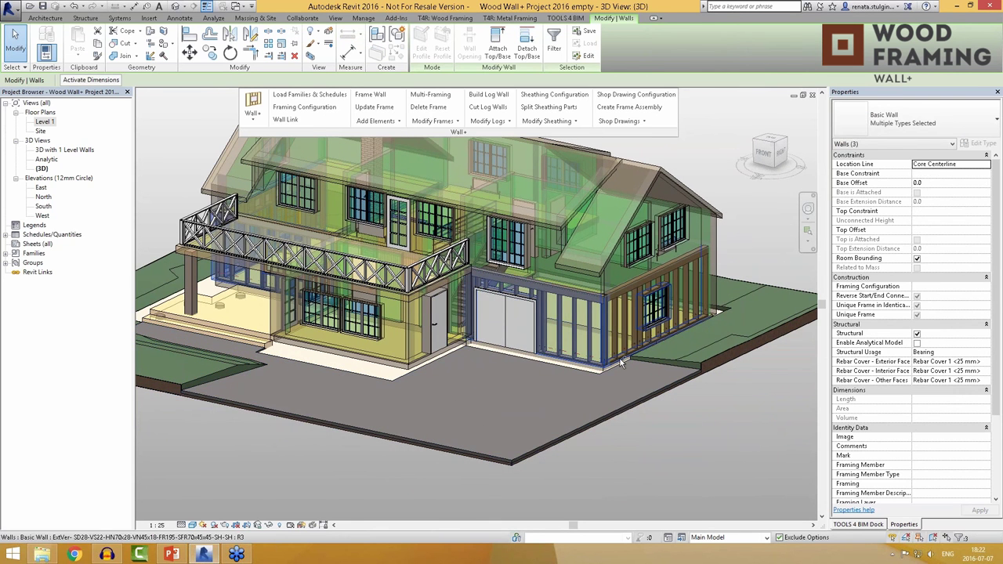
click(376, 121)
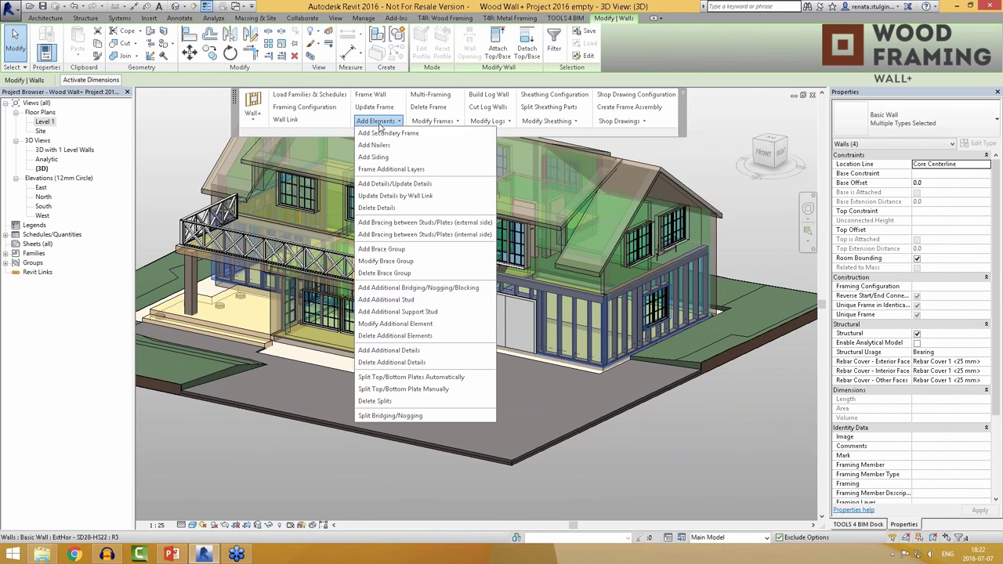
click(379, 144)
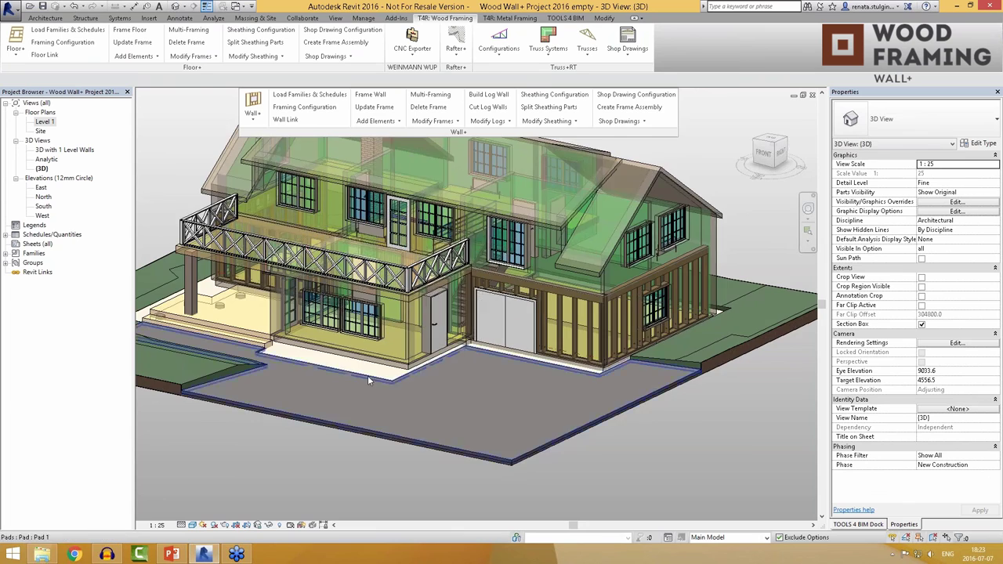
shift+middle_drag(367, 376, 364, 278)
scroll(365, 278, up, 5)
scroll(387, 300, up, 4)
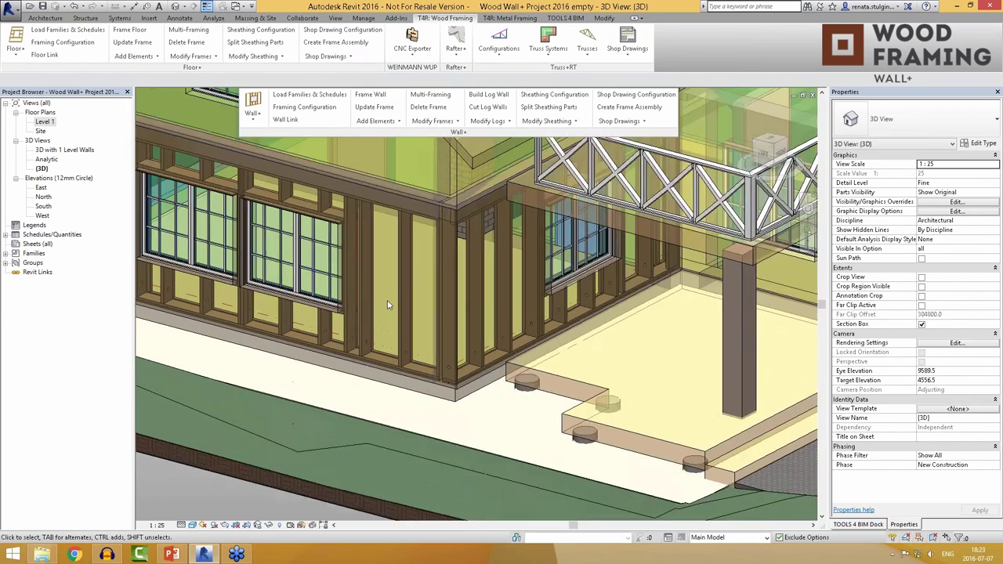
click(399, 372)
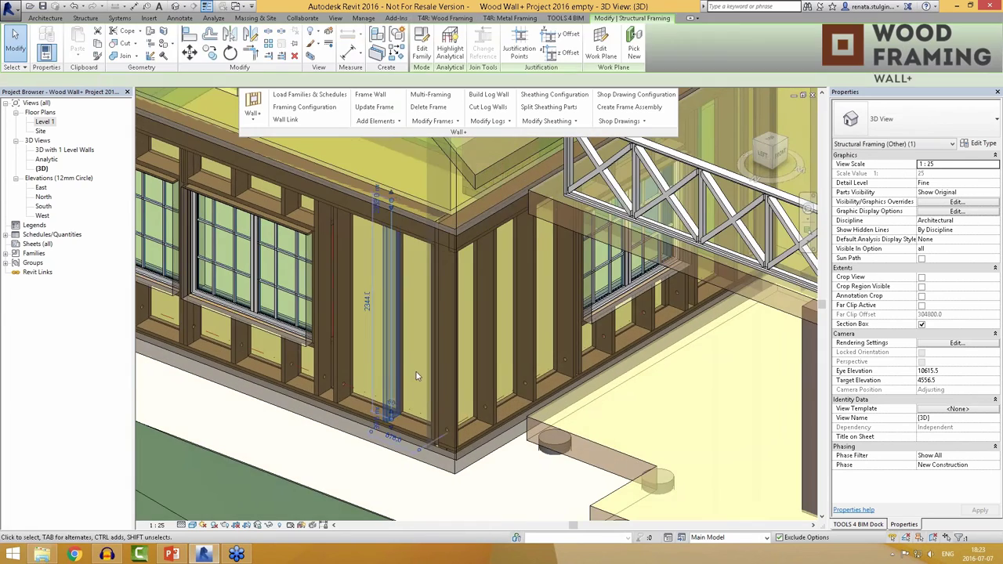
shift+middle_drag(399, 372, 369, 368)
double_click(45, 122)
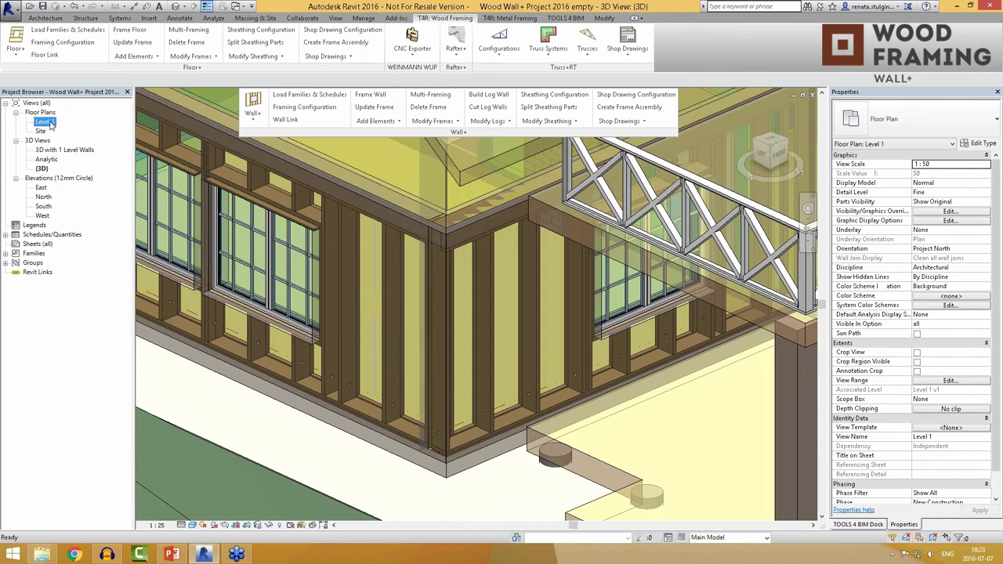
scroll(384, 346, up, 8)
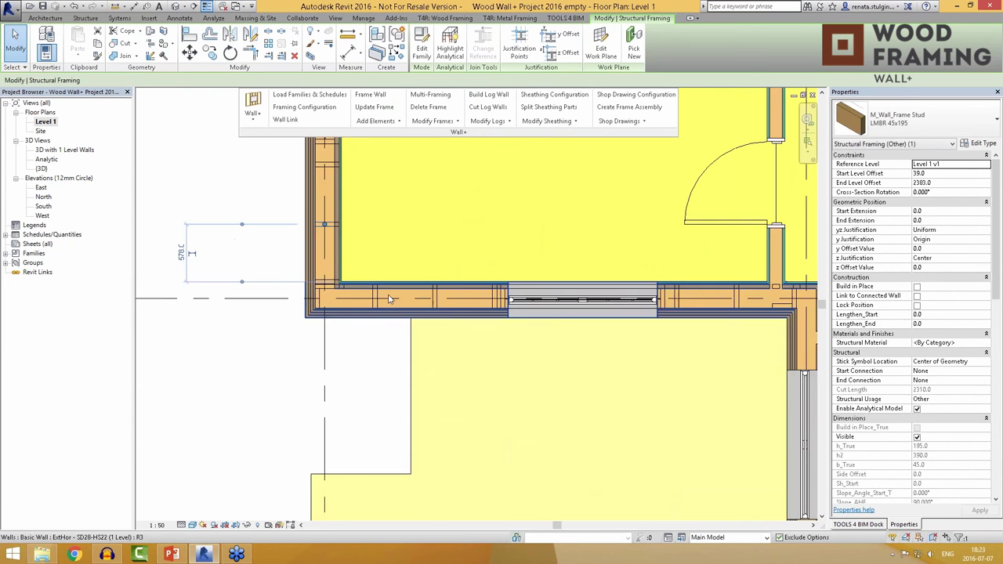
key(Escape)
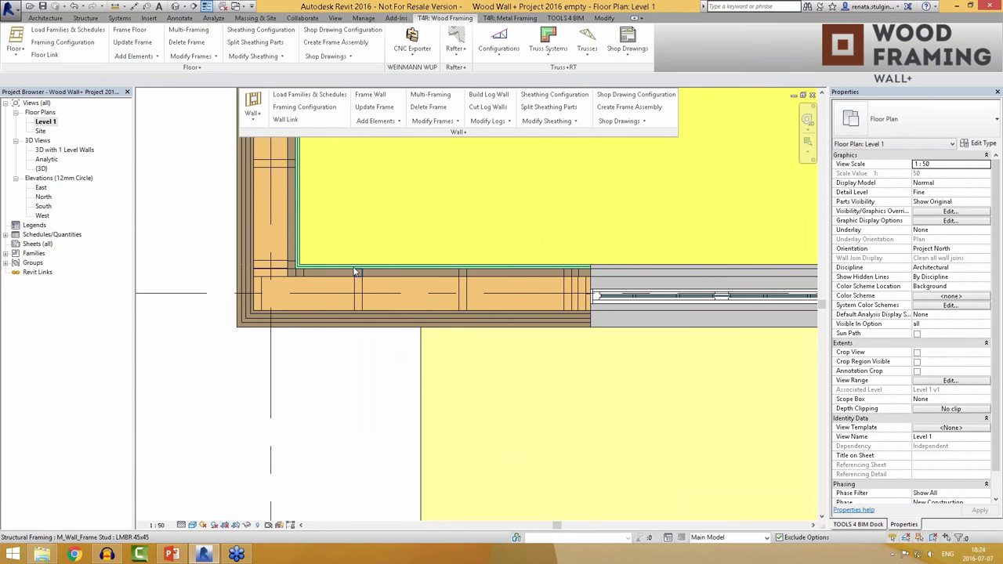
scroll(297, 162, down, 5)
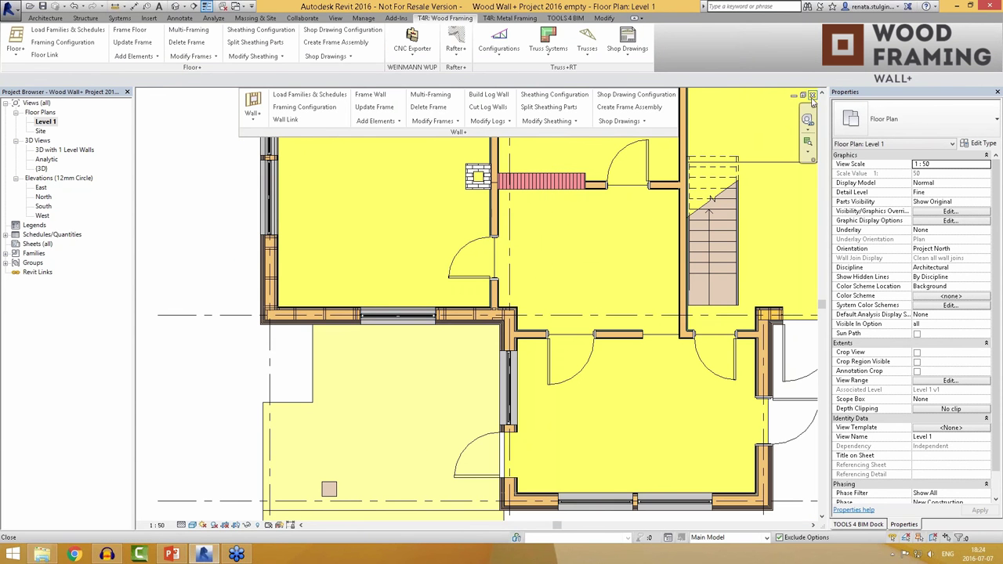
double_click(42, 168)
scroll(445, 356, down, 2)
scroll(444, 356, down, 3)
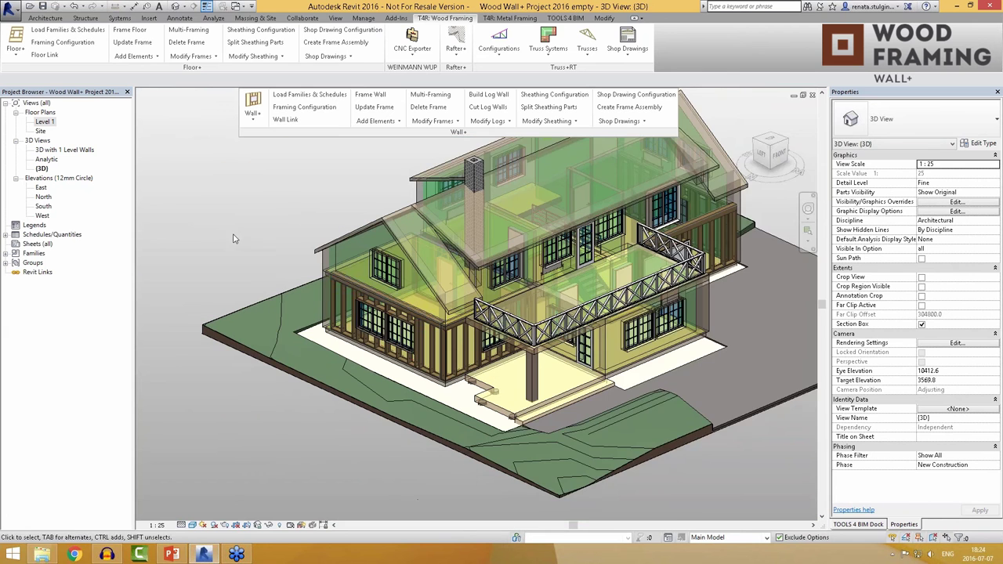
scroll(564, 236, up, 3)
Step: Open Framing Configuration, keeping type Frame and the Trivselhus Frame bv=45 bh=34 configuration
click(320, 115)
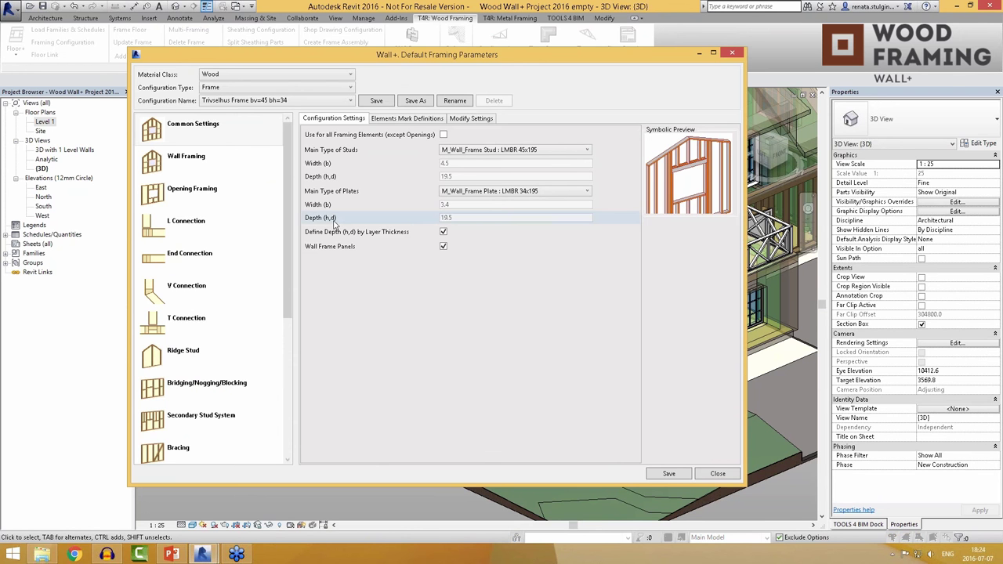
click(286, 88)
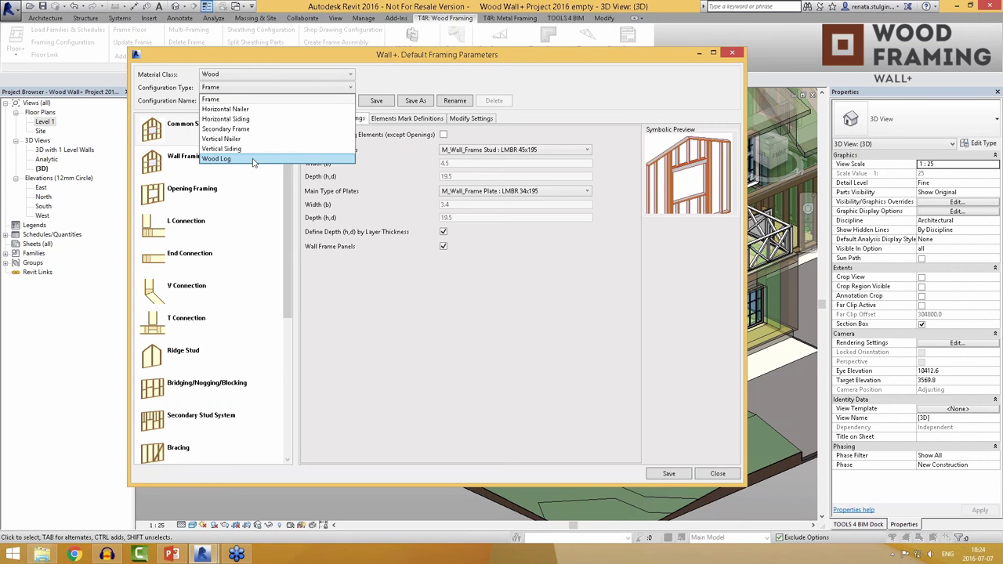
click(264, 91)
click(237, 103)
click(238, 104)
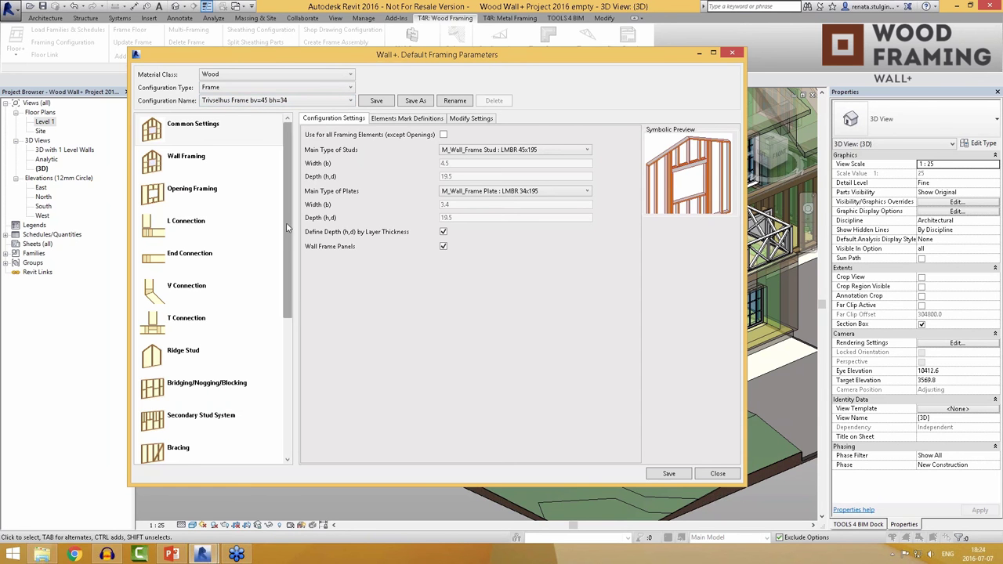
scroll(288, 355, down, 2)
scroll(290, 177, up, 2)
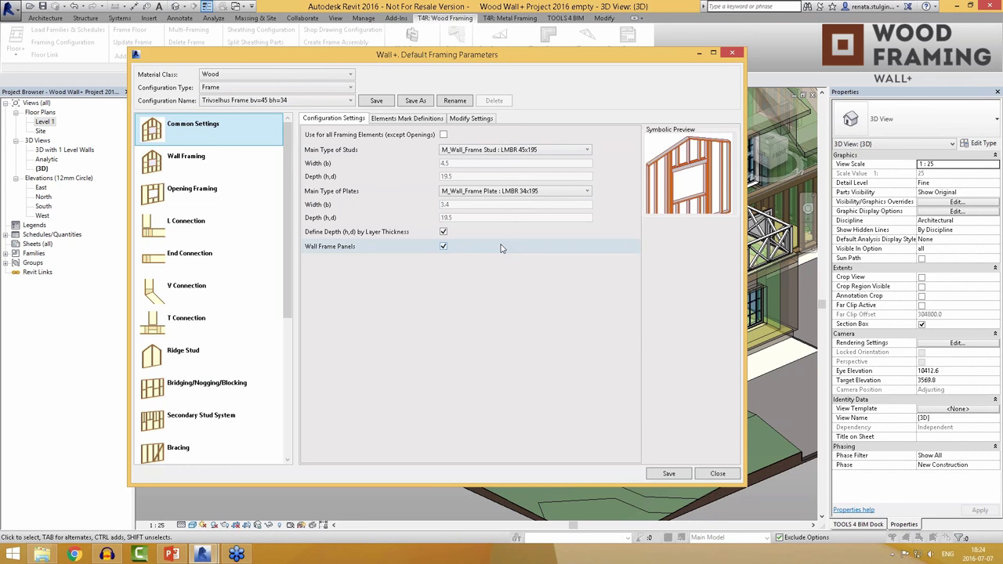
Step: Review the stud type, element mark definitions and modify settings, then show Wall Framing settings
click(462, 155)
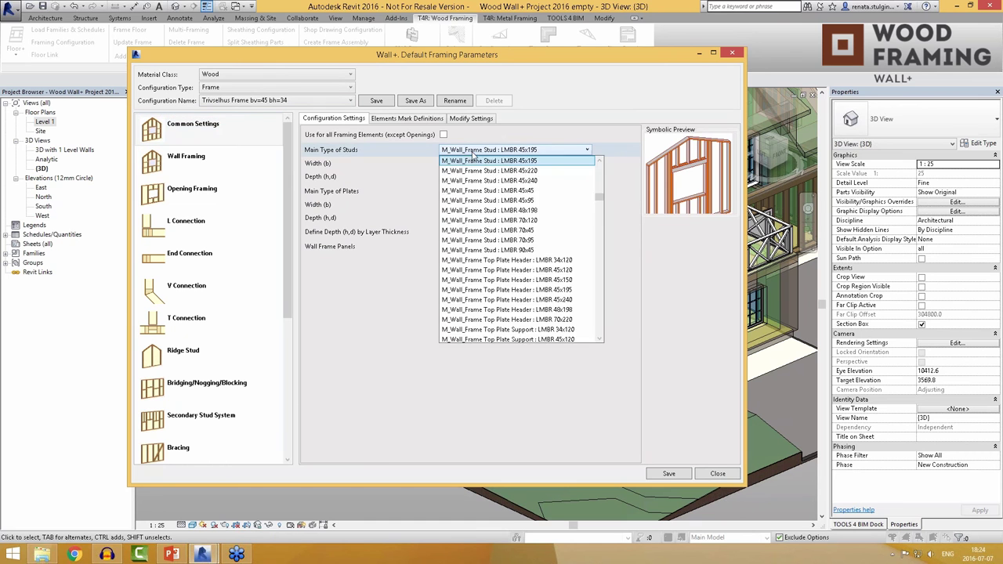
click(472, 156)
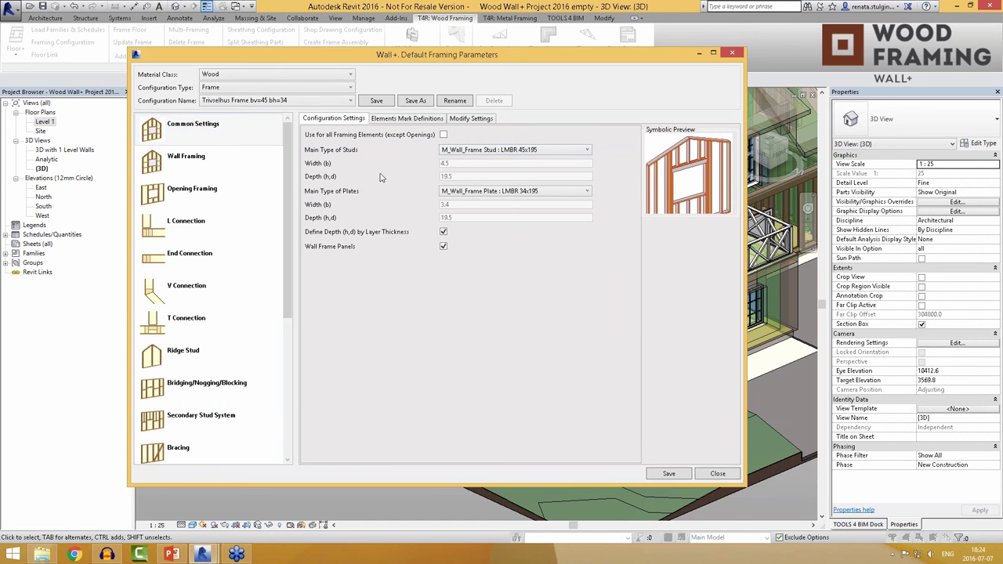
click(409, 119)
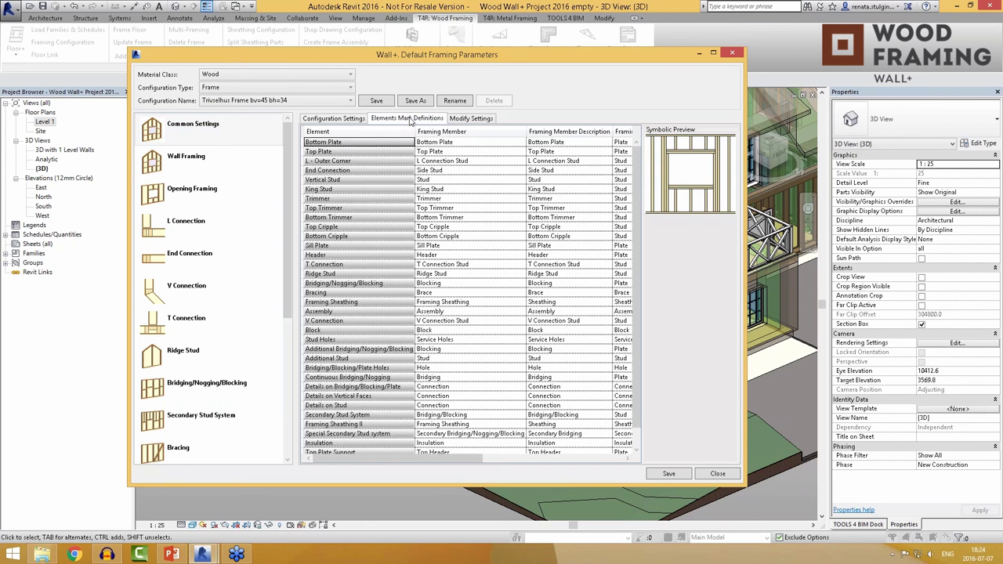
click(530, 246)
key(Up)
key(Up)
key(Down)
key(Down)
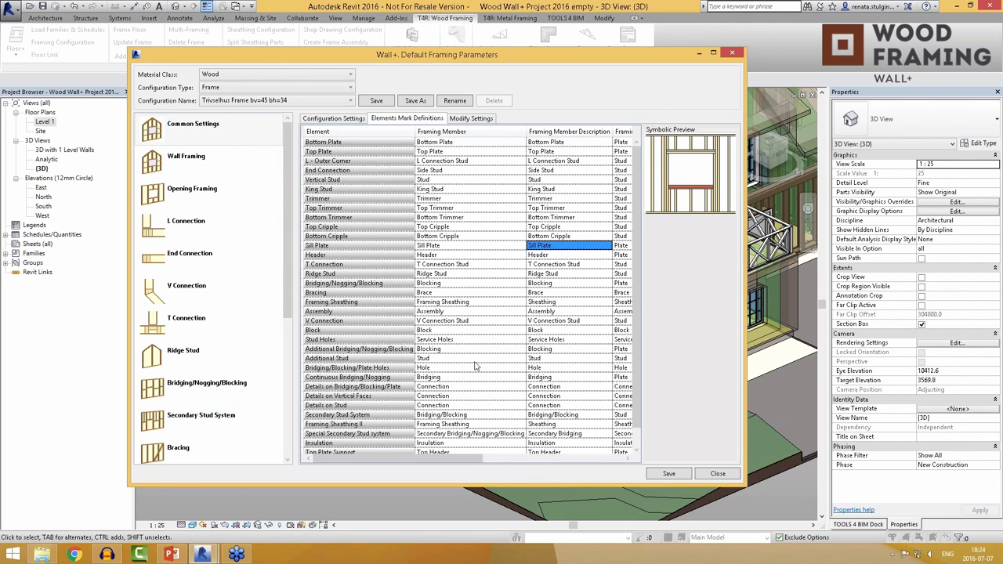
drag(469, 463, 441, 457)
click(471, 119)
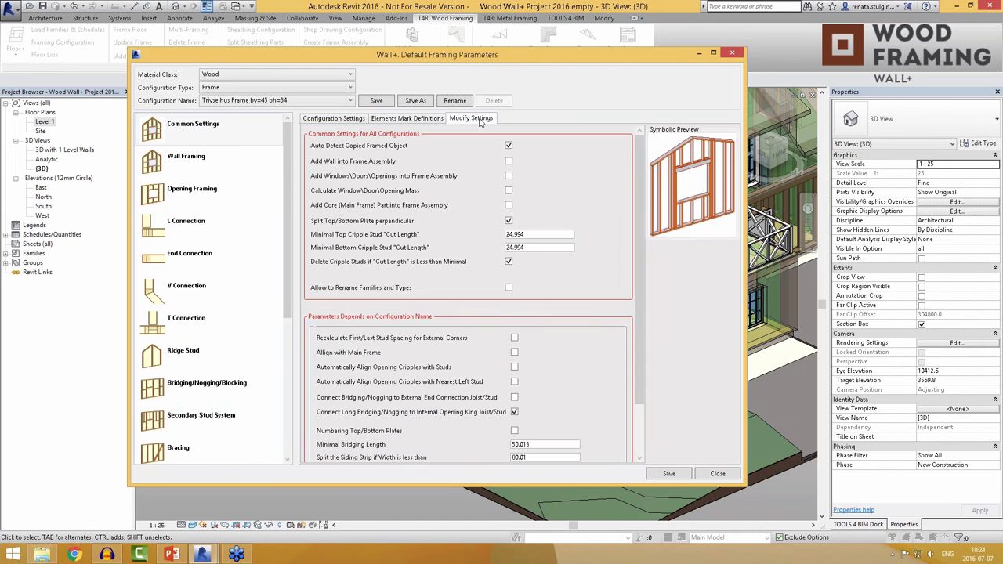
click(186, 159)
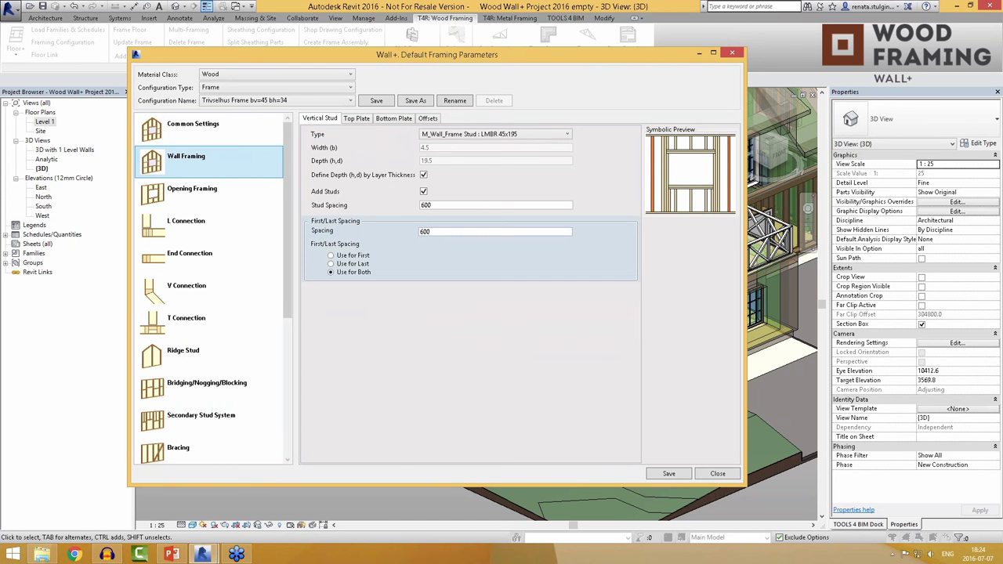
Step: Review plate and offset tabs, then open the centred M_Window Bearing Framing configuration for structural walls
click(359, 119)
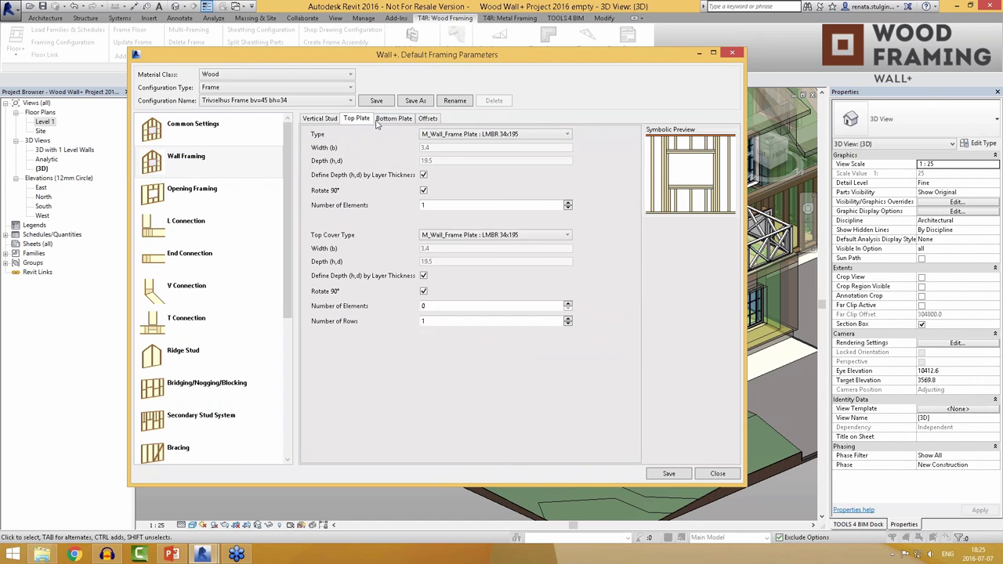
click(395, 119)
click(428, 118)
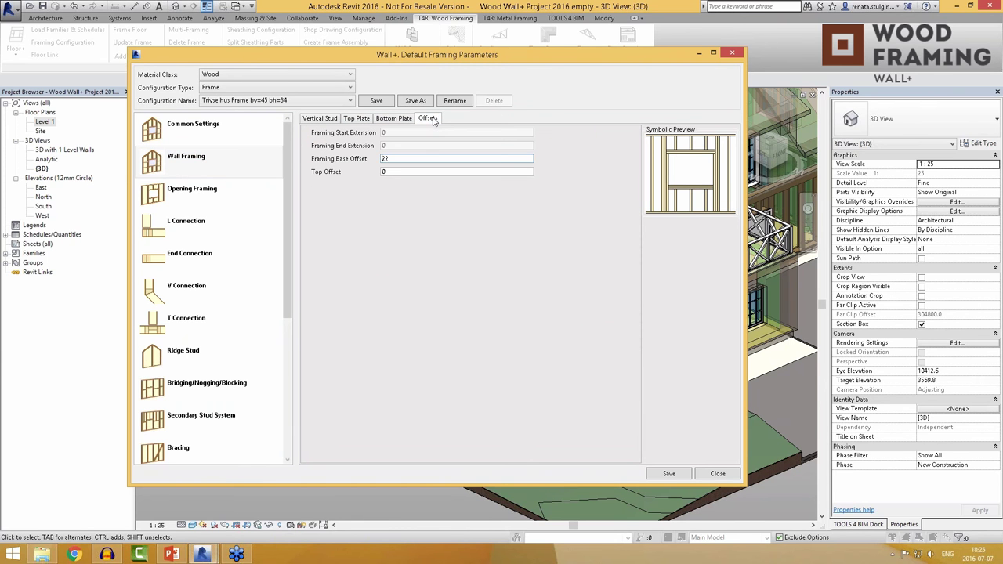
click(195, 195)
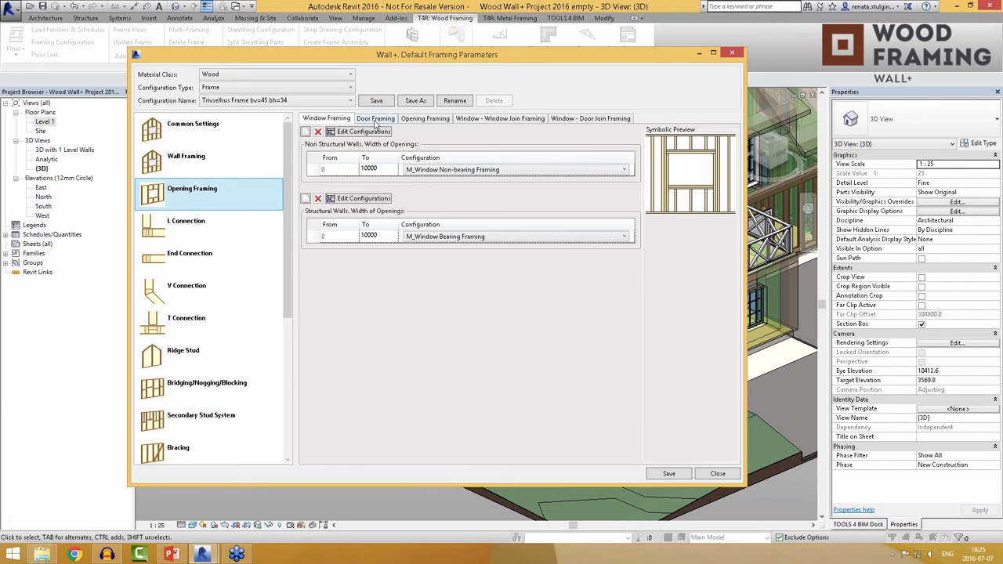
click(326, 119)
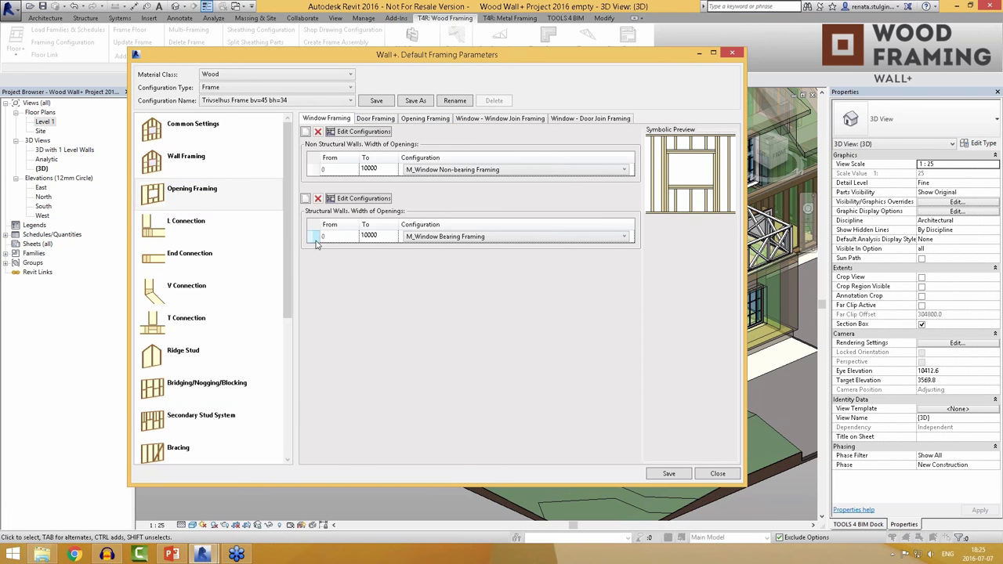
click(378, 202)
drag(308, 23, 473, 103)
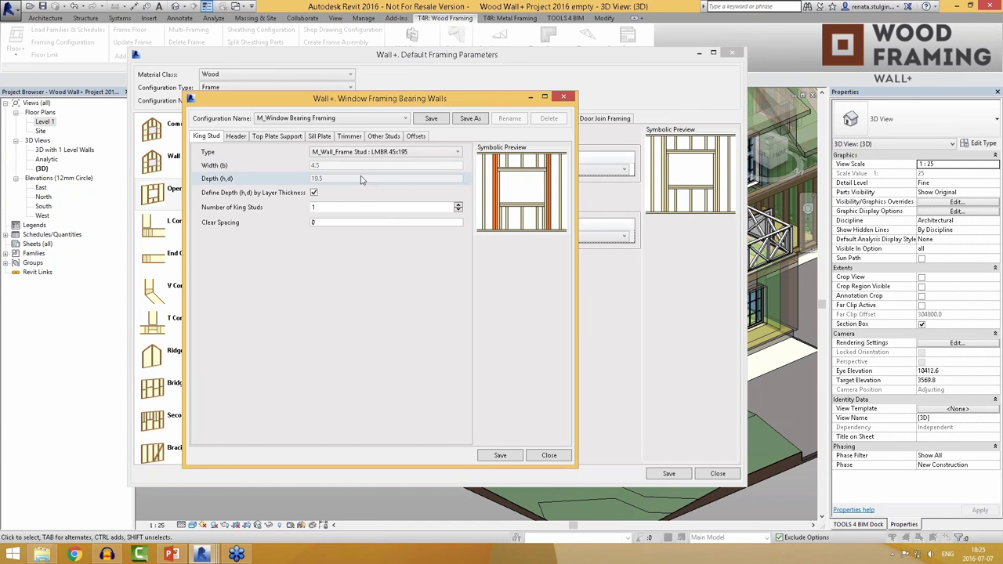
Step: Set the bearing-wall window header layout to 3VS1H0V2H3Z
click(235, 136)
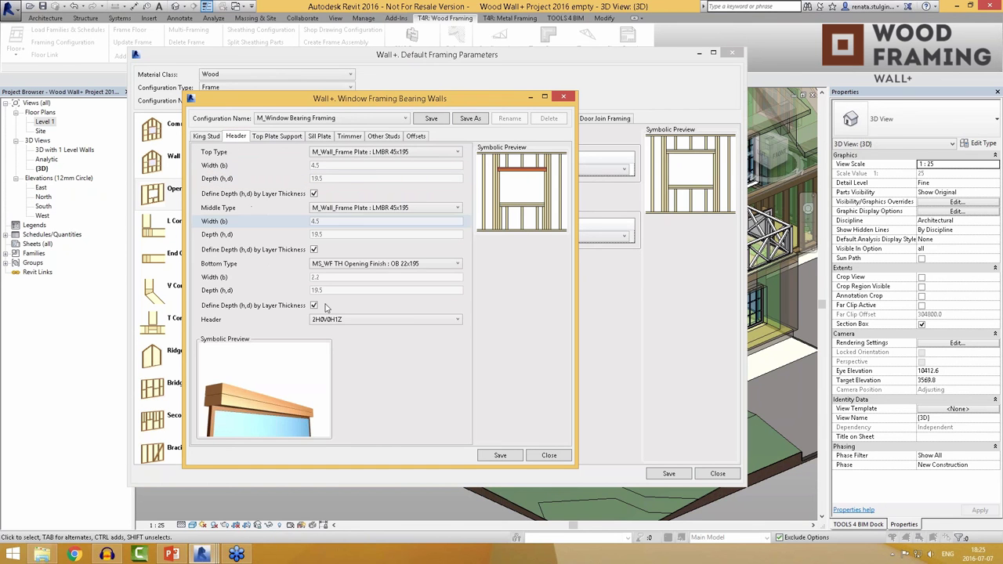
click(407, 320)
click(373, 370)
click(376, 322)
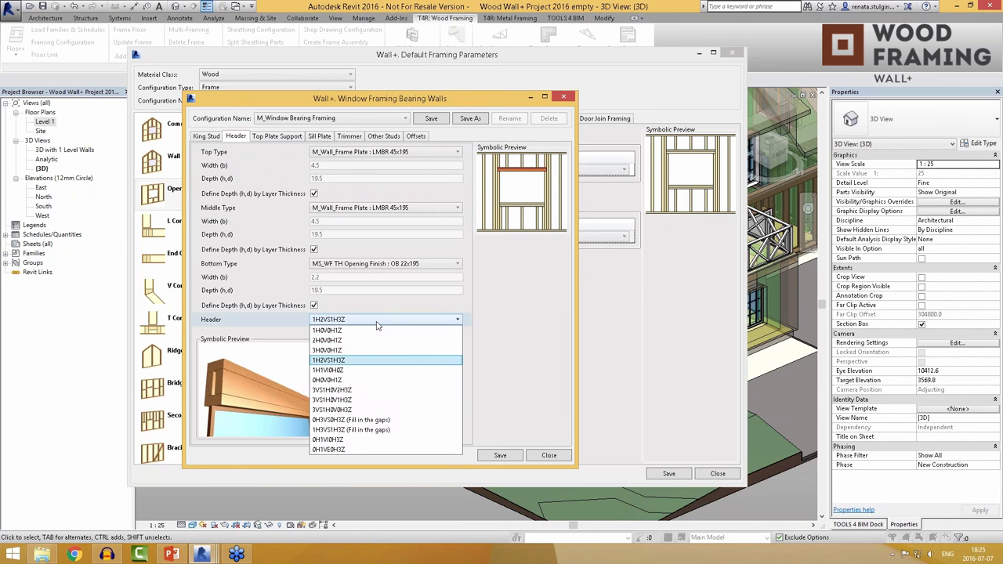
click(380, 410)
click(378, 321)
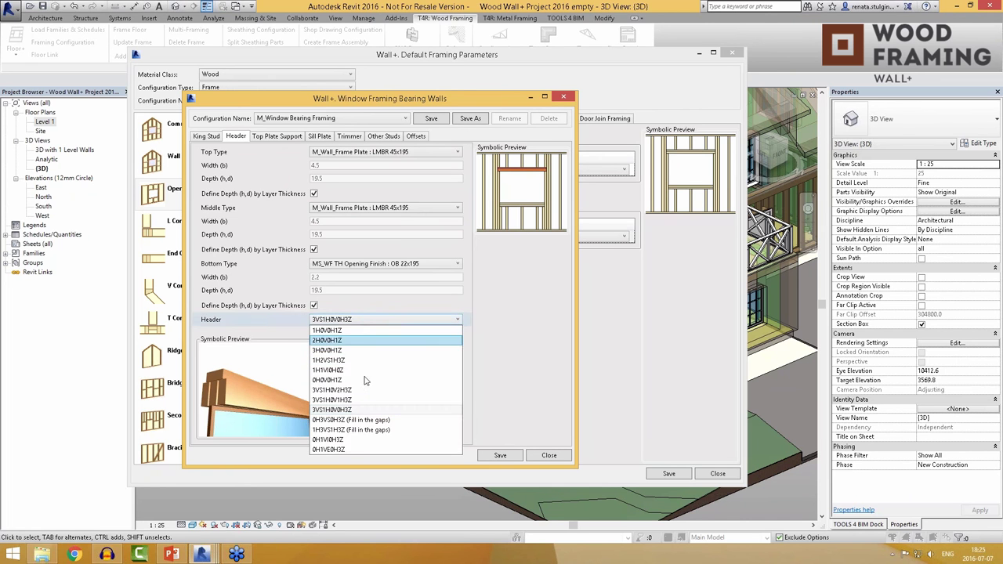
click(372, 388)
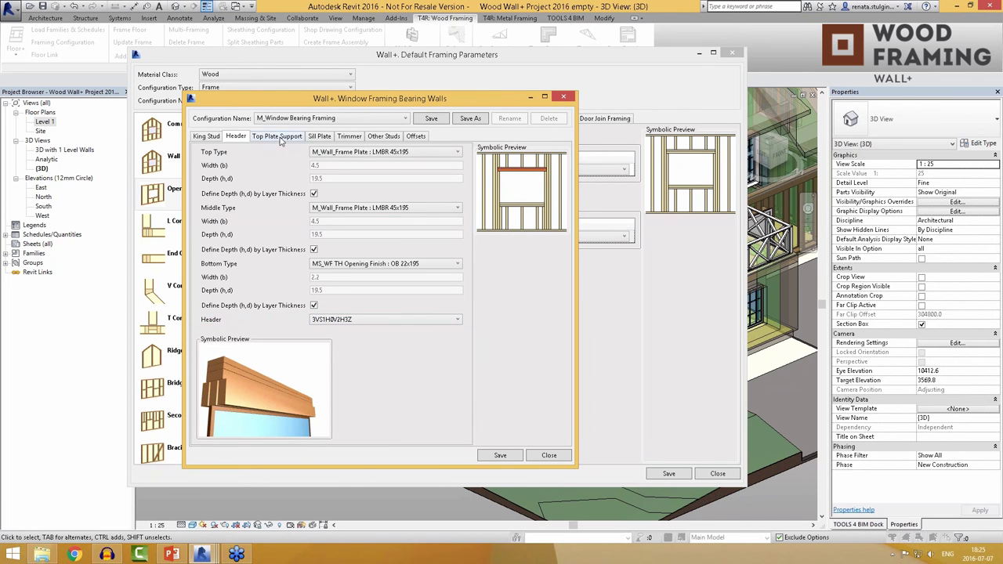
Step: Pick a top plate support layout, review sill, trimmer and offset tabs, then close the editor
click(277, 137)
click(375, 320)
click(365, 350)
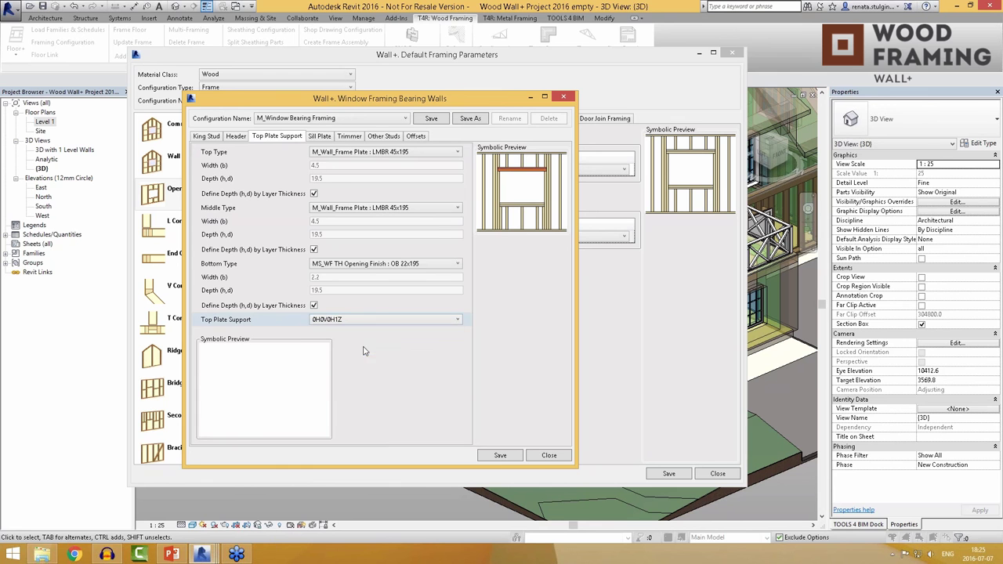
click(320, 136)
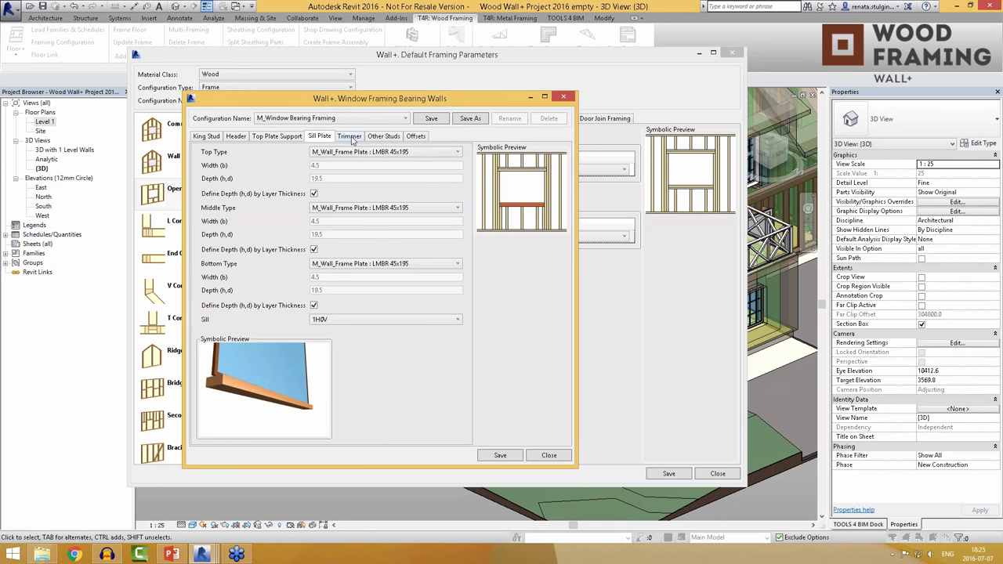
click(353, 138)
click(384, 138)
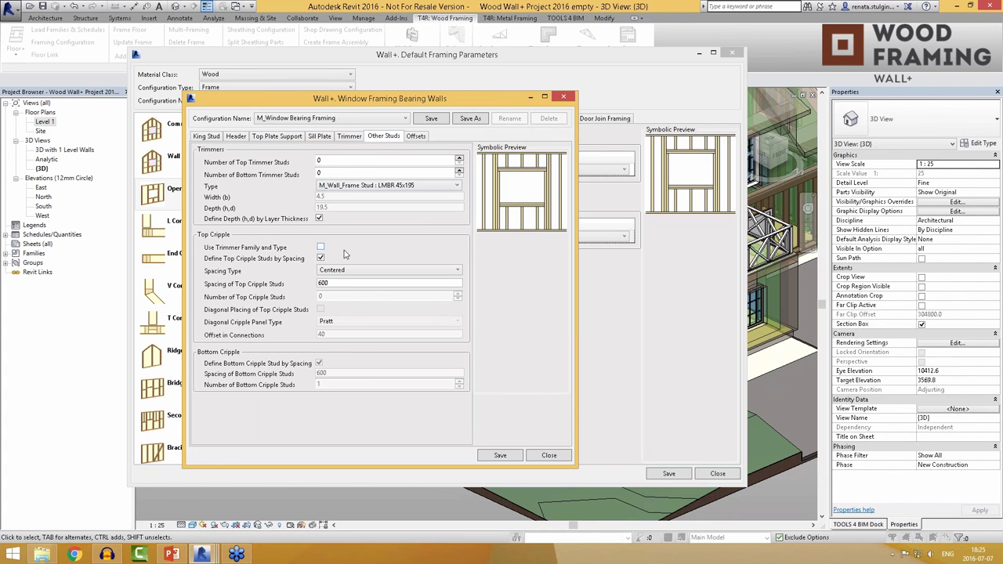
click(416, 136)
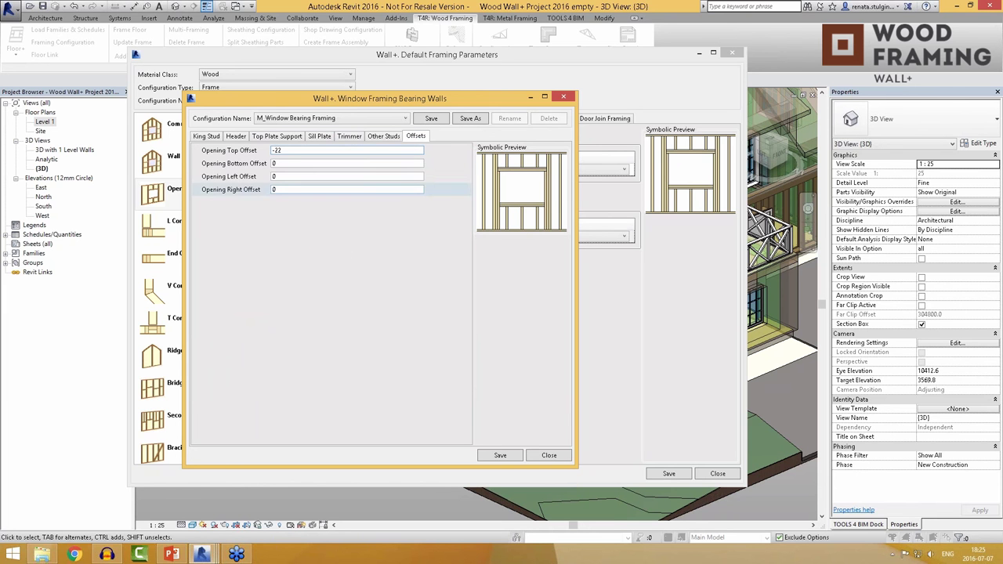
click(564, 96)
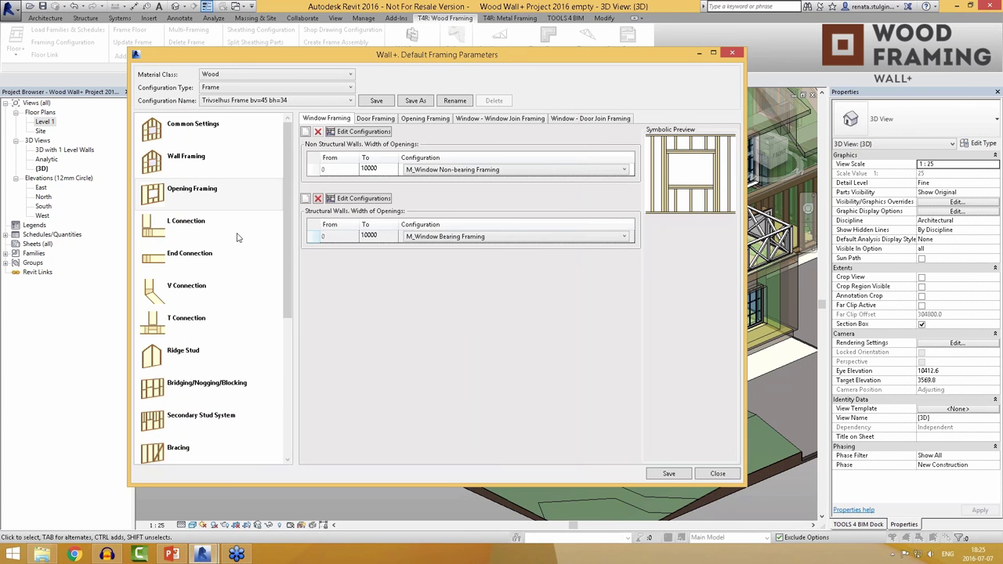
Step: Review the L, End, V and T connection joint settings, leaving them unchanged
click(202, 237)
click(457, 149)
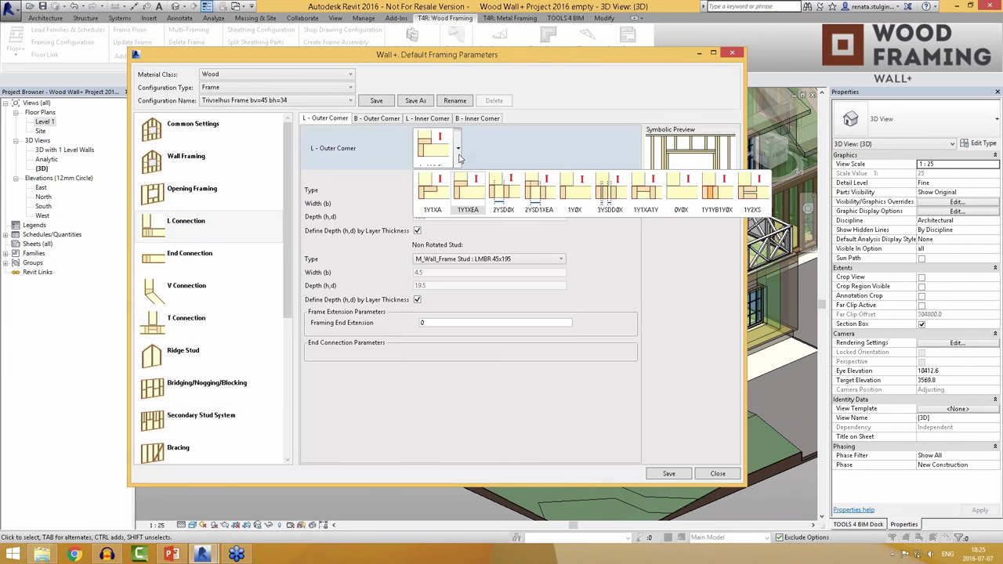
click(460, 156)
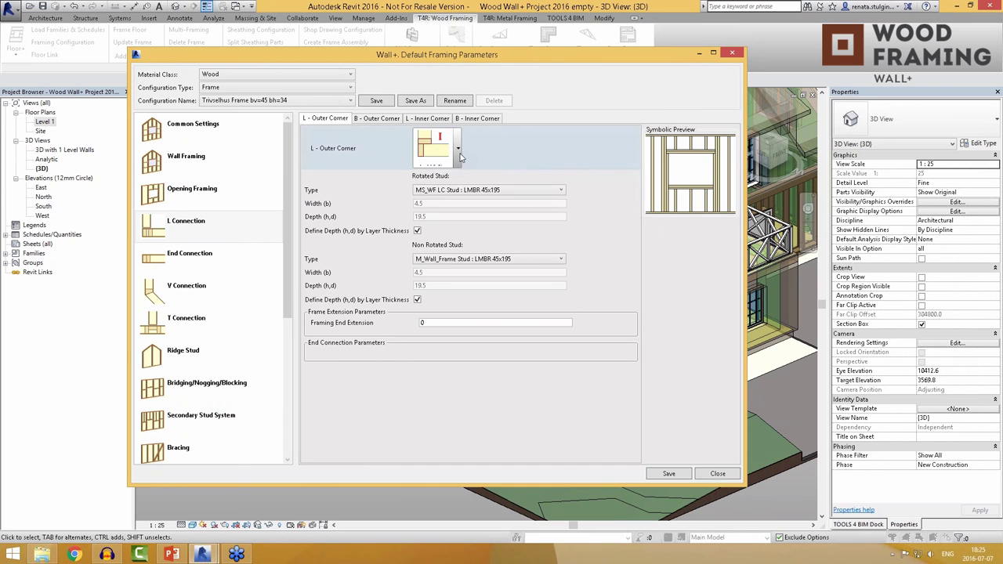
click(378, 118)
click(458, 151)
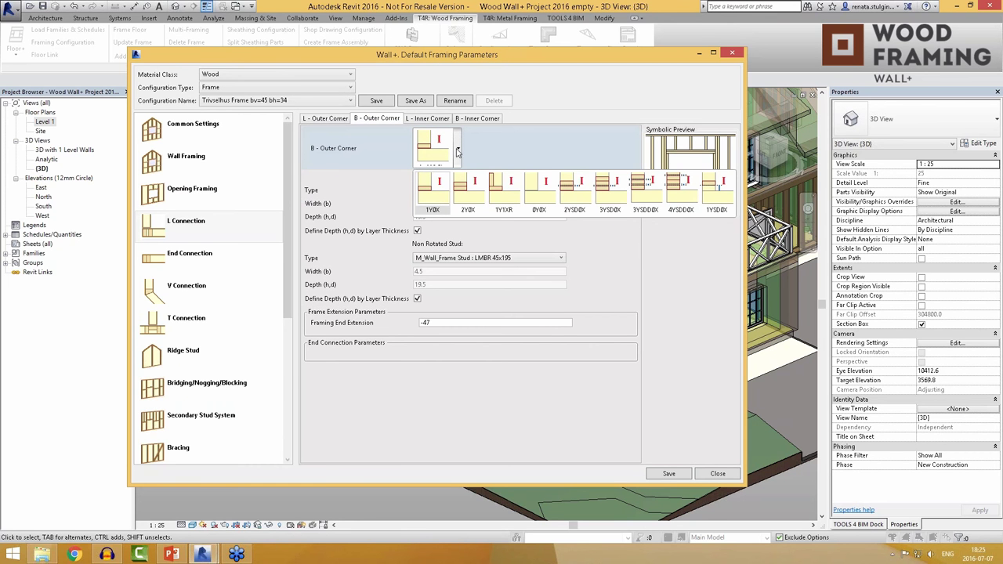
click(458, 151)
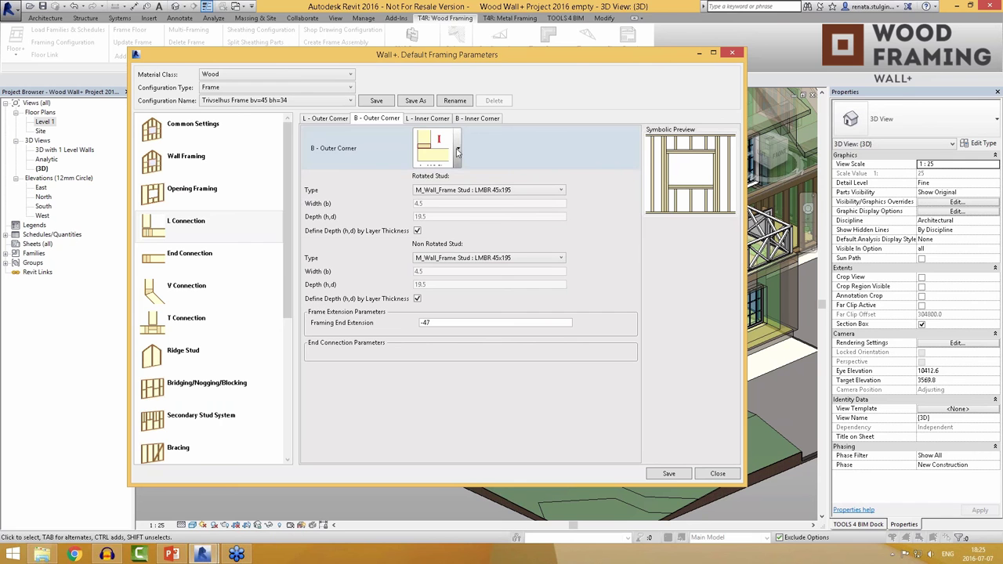
click(208, 267)
click(457, 151)
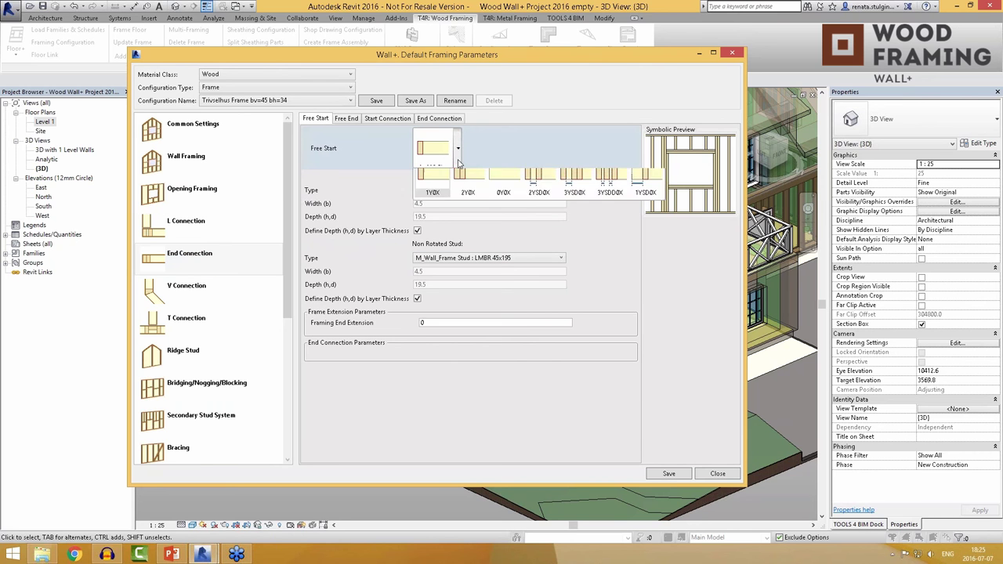
click(458, 152)
click(190, 297)
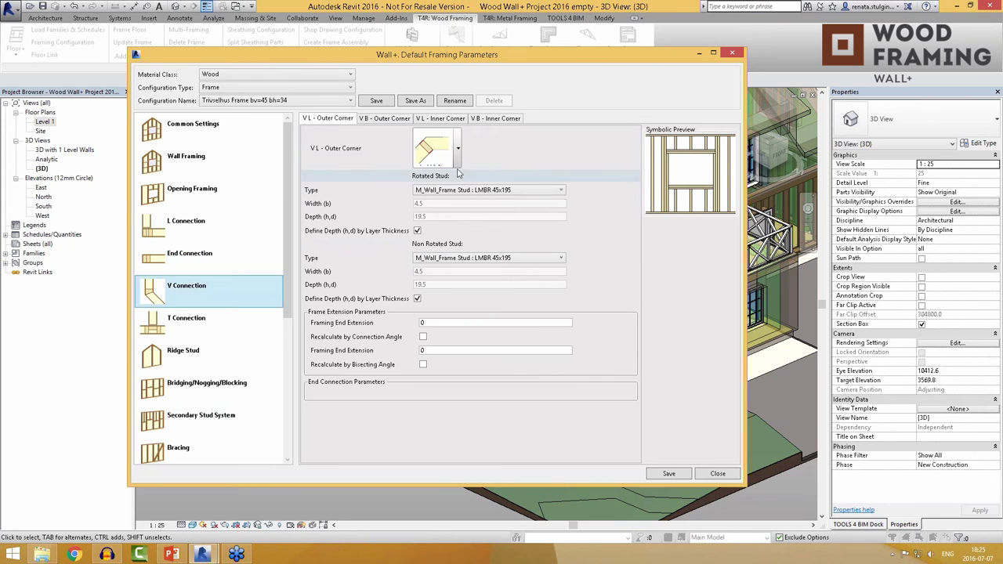
click(458, 153)
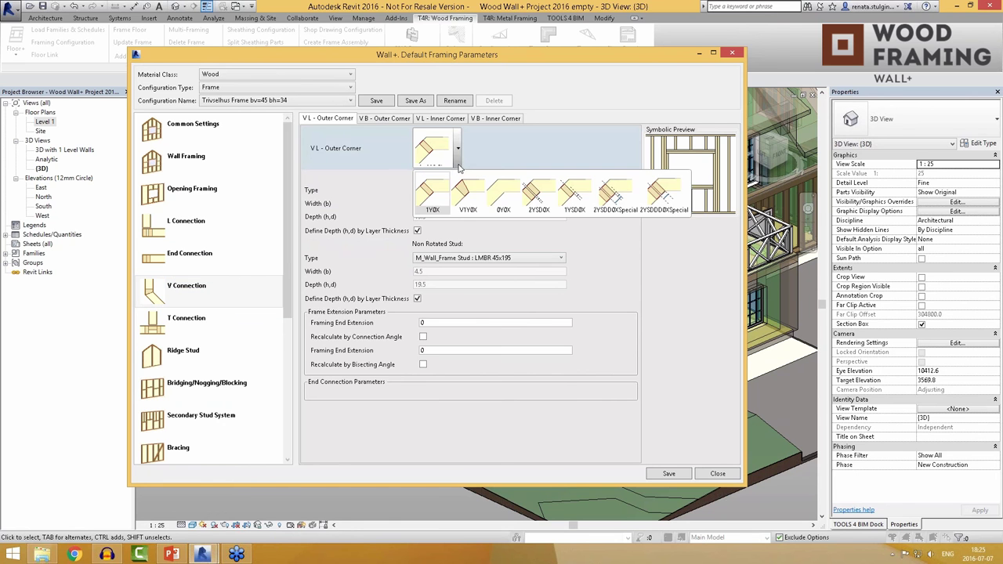
click(458, 157)
click(185, 321)
click(458, 150)
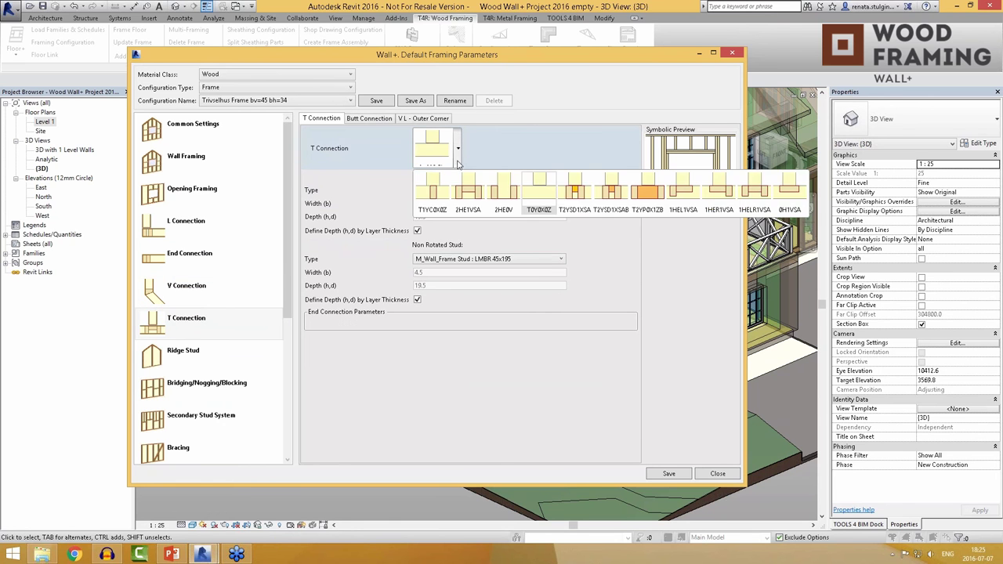
click(458, 150)
Step: Browse the Bridging, Secondary Stud, Bracing and Additional Stud/Blocking settings pages
click(222, 382)
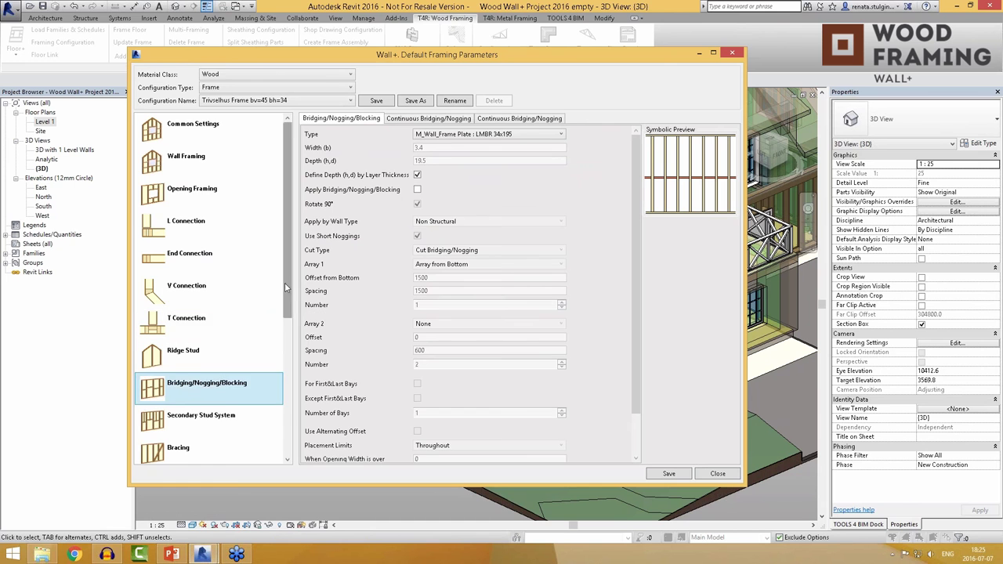
drag(285, 283, 394, 352)
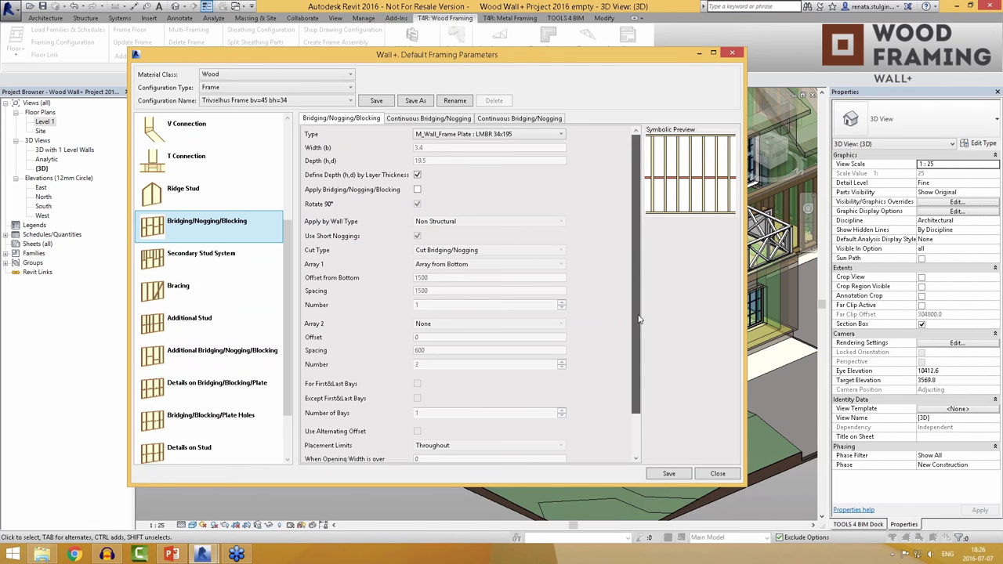
click(166, 257)
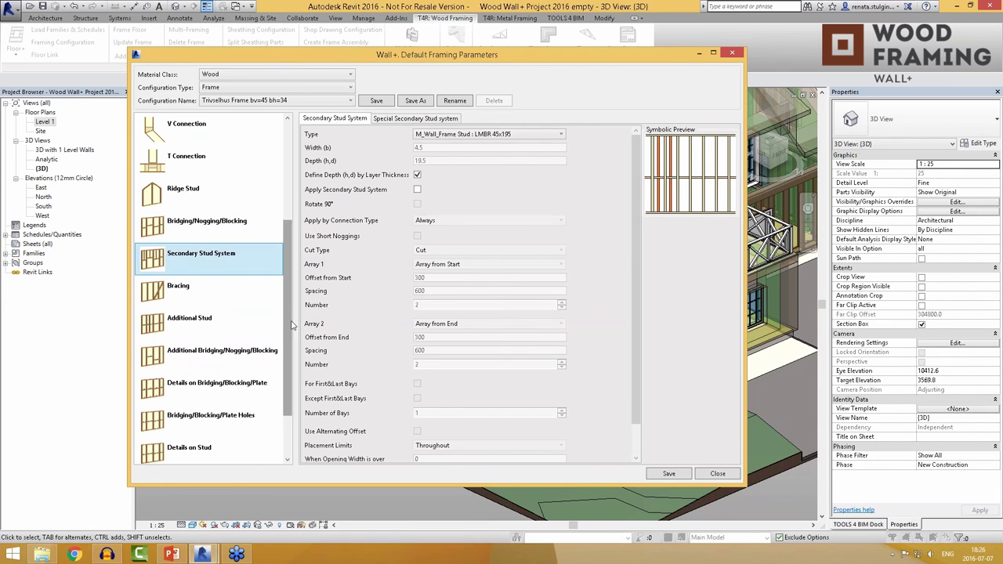
click(183, 295)
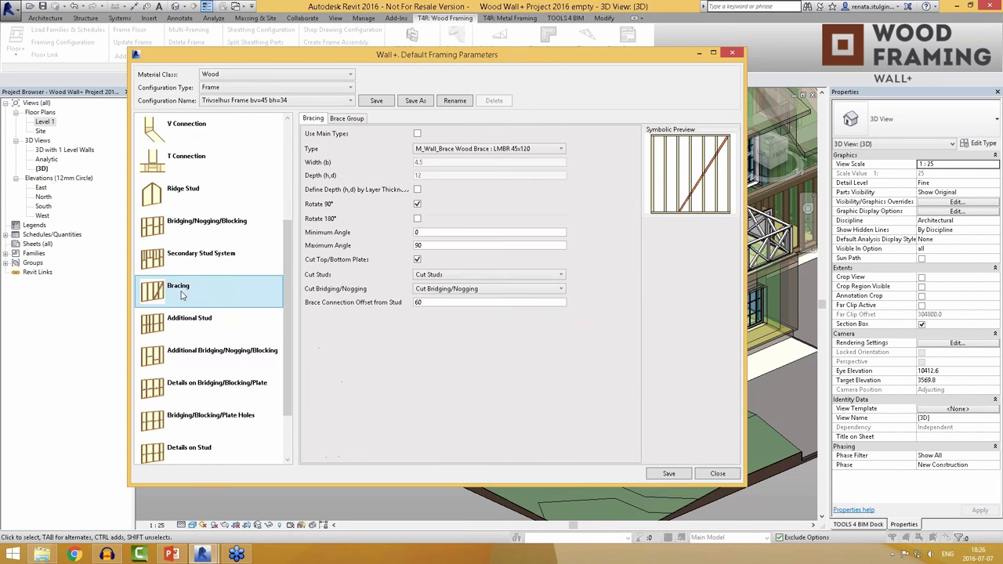
click(196, 339)
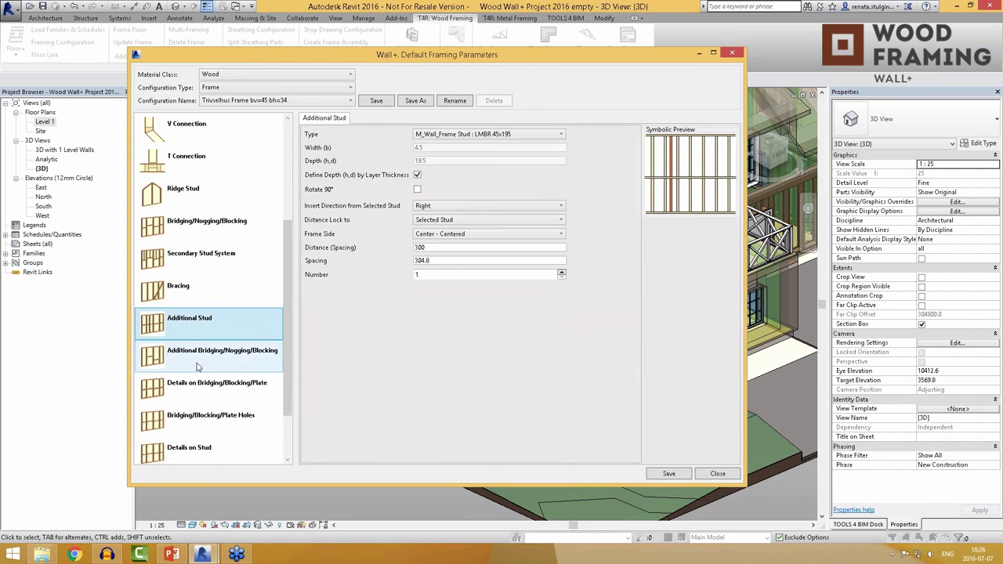
click(199, 364)
click(202, 343)
click(200, 358)
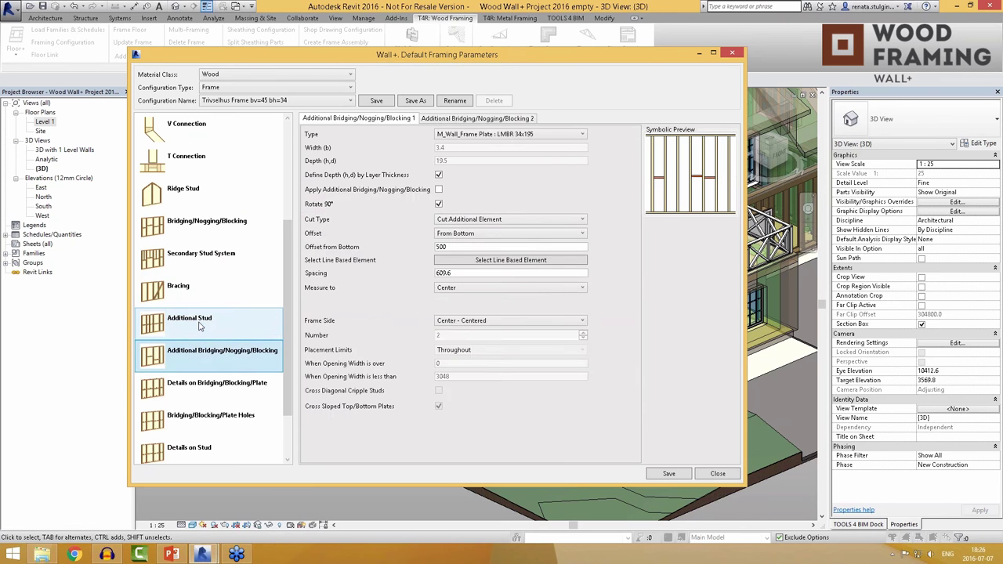
click(199, 326)
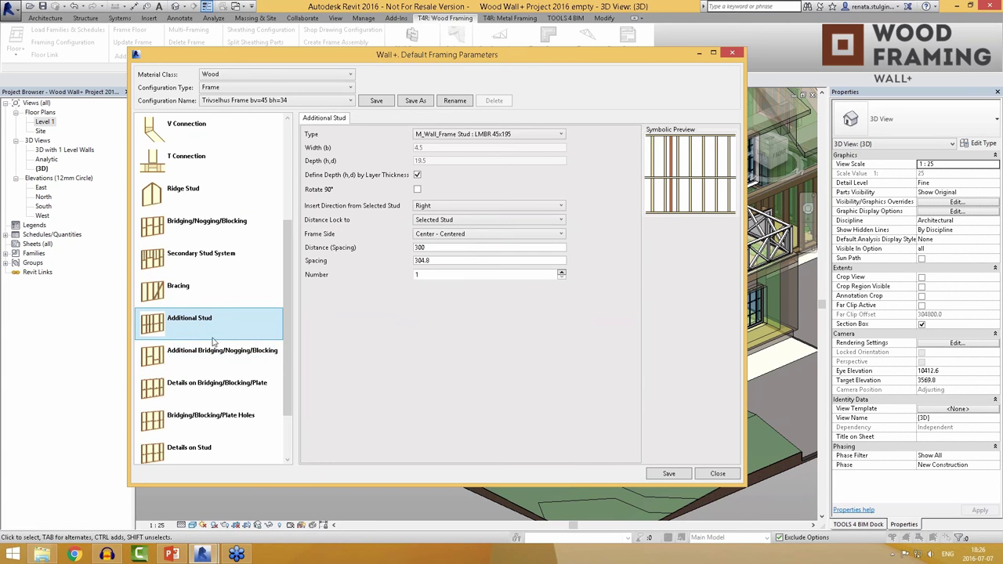
Step: Browse the detail and Stud Holes pages, keeping the Trivselhus Frame configuration name
scroll(255, 368, down, 1)
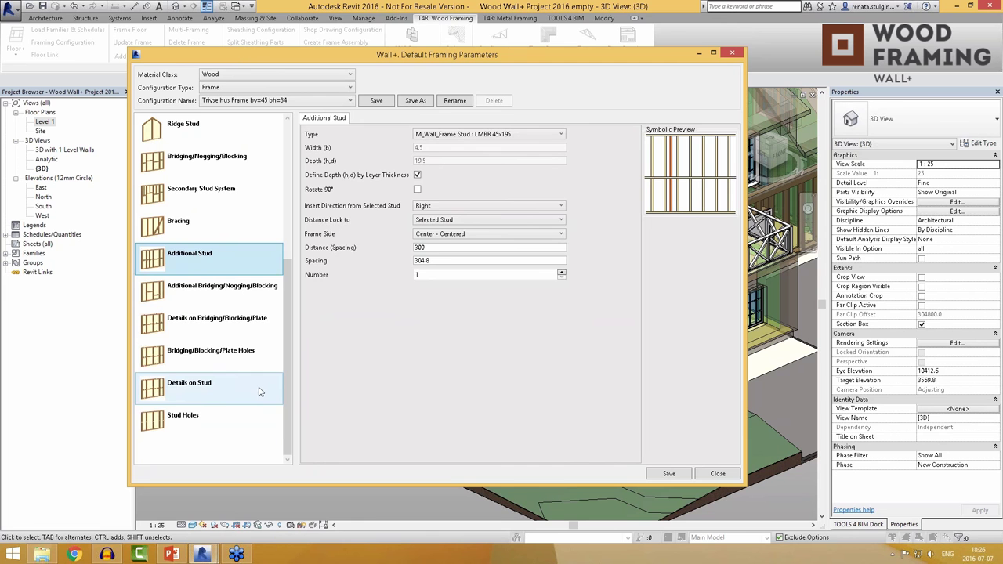
click(204, 323)
click(205, 355)
click(195, 385)
click(185, 421)
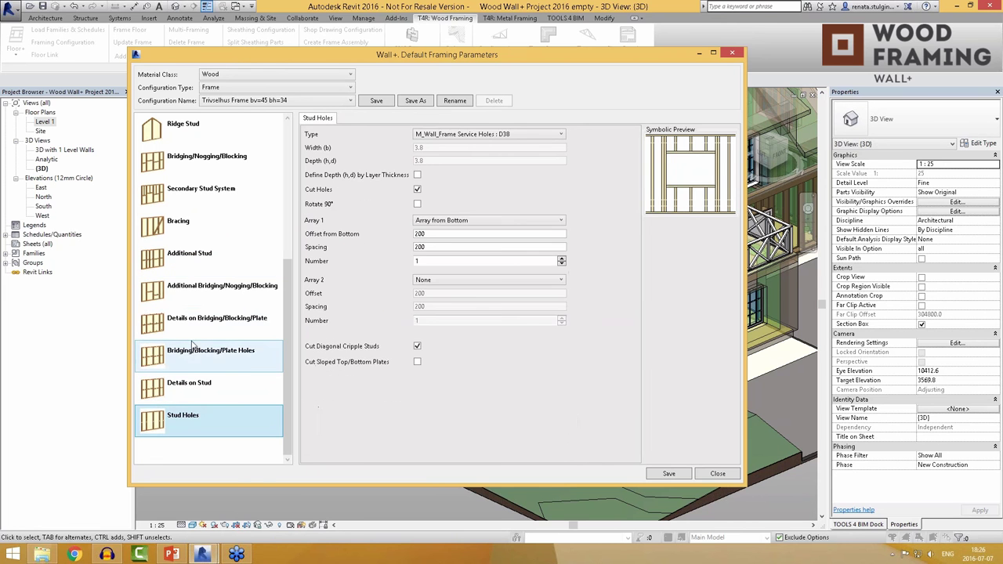
click(190, 333)
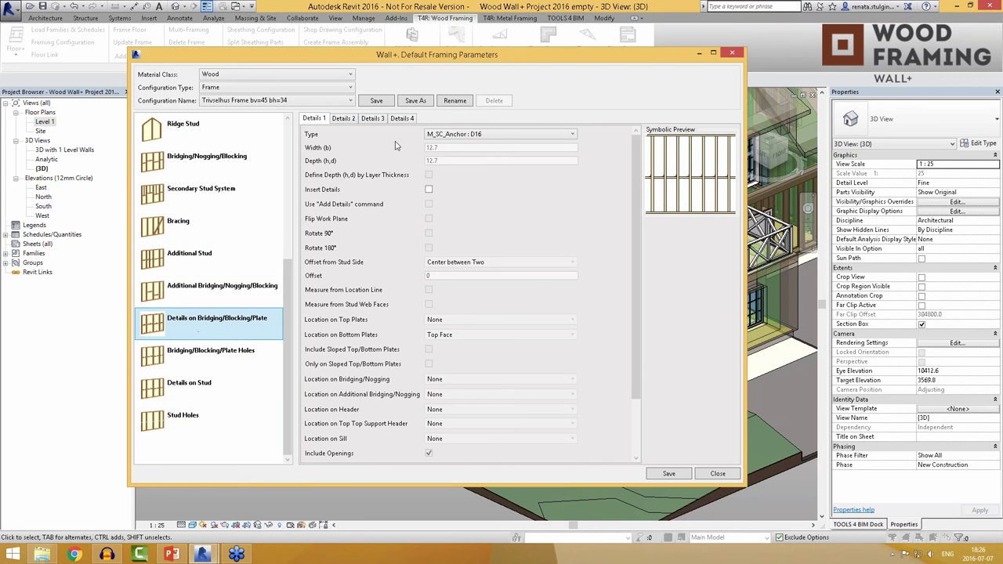
click(343, 119)
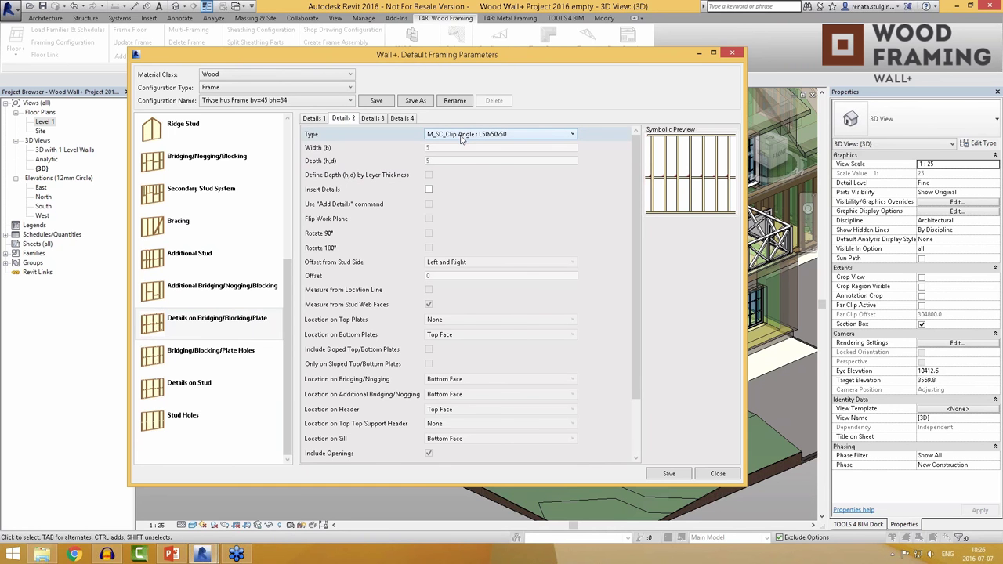
click(229, 365)
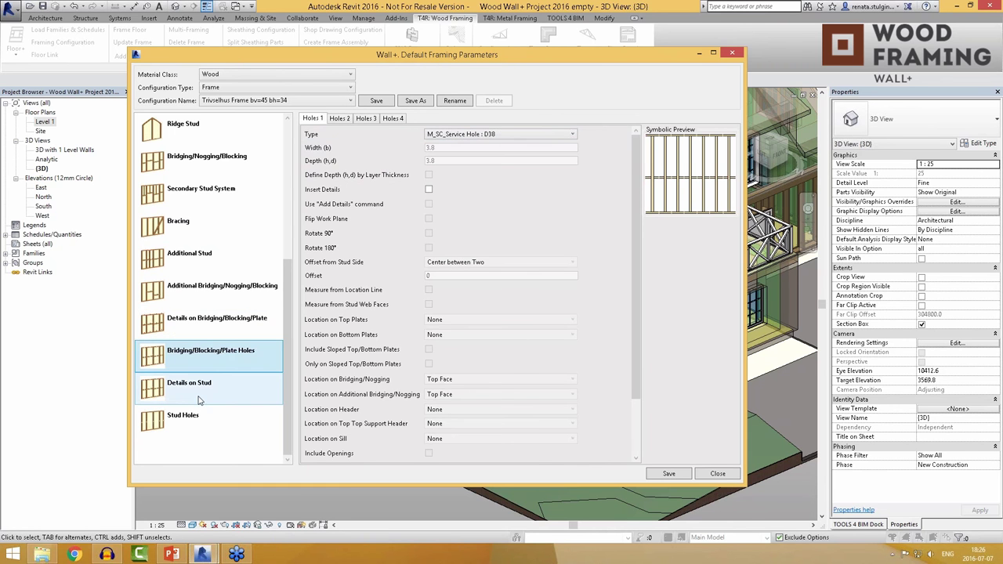
click(206, 388)
click(195, 422)
scroll(231, 243, up, 3)
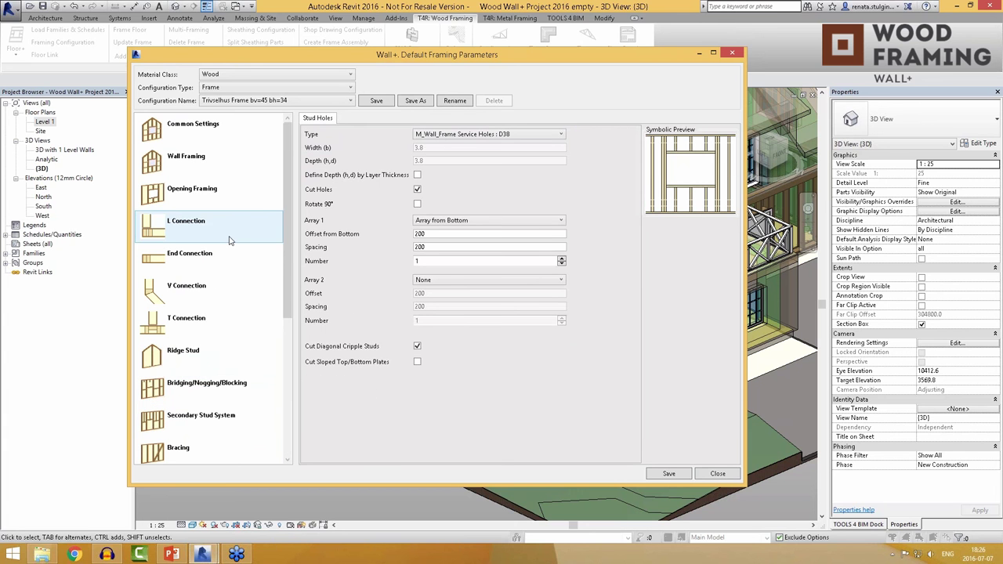
click(297, 101)
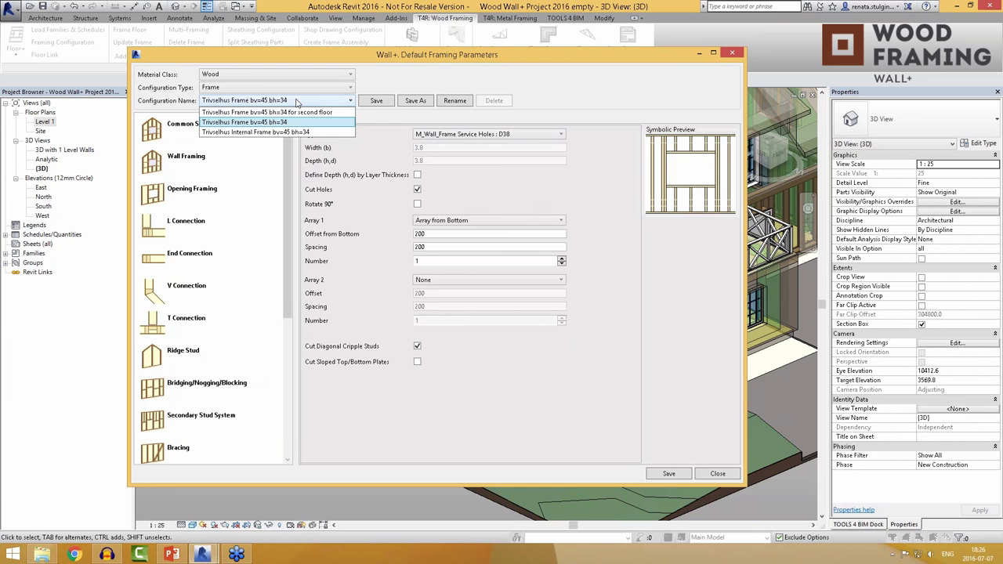
click(297, 103)
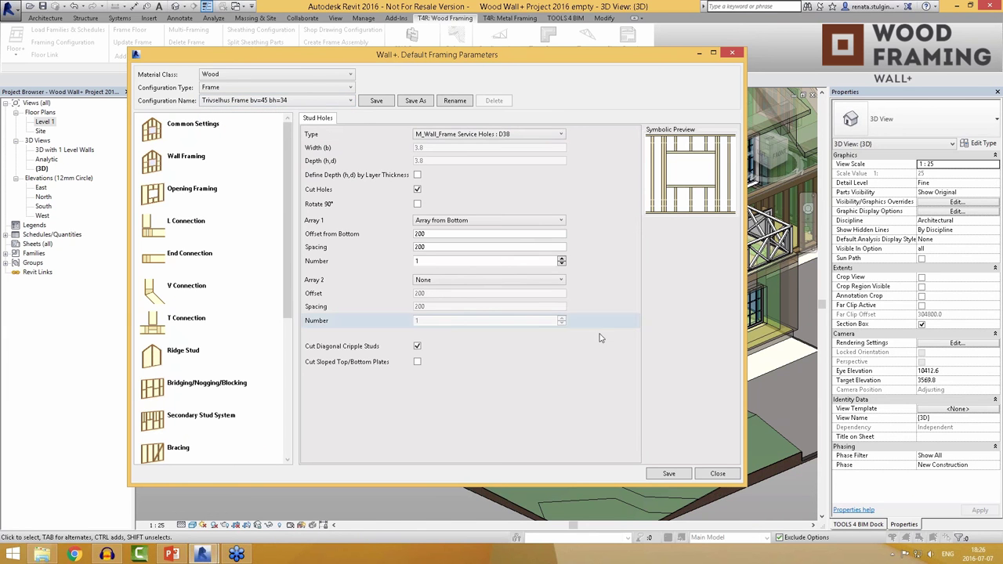
Step: Close the default framing parameters dialog without changes
click(718, 474)
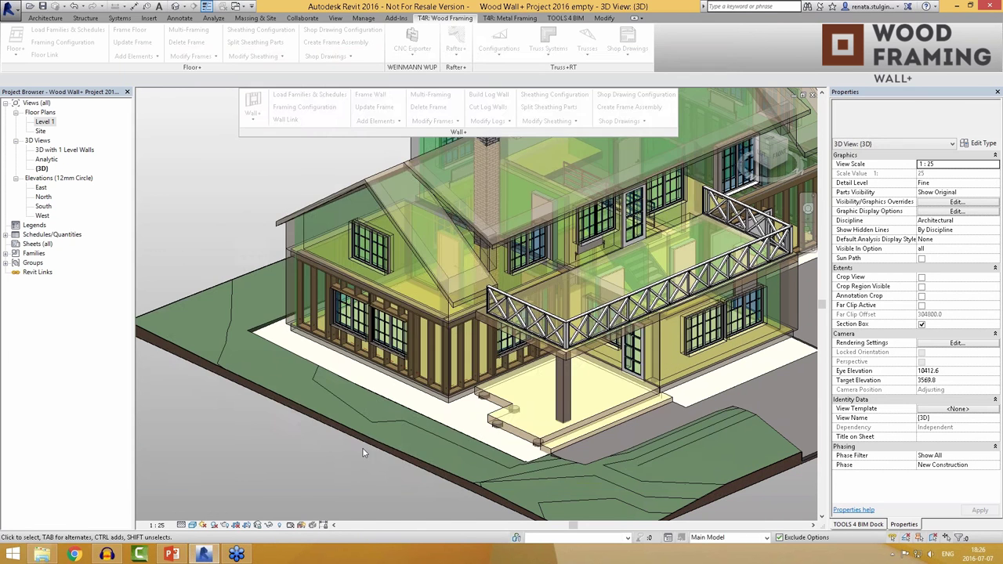
scroll(437, 402, up, 4)
scroll(436, 402, up, 5)
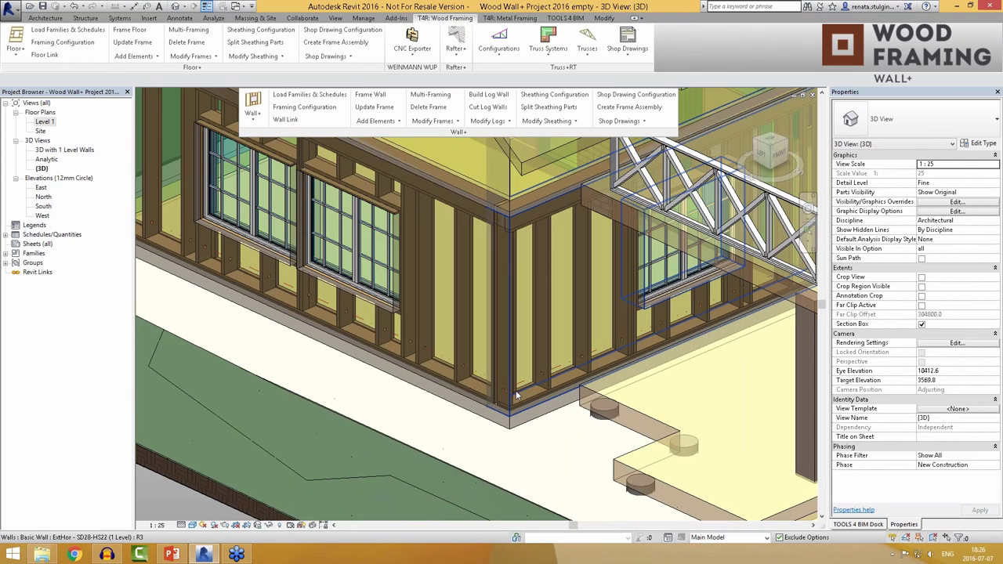
Step: Add three blocking rows at the picked stud, 500 from bottom at 600 spacing
click(376, 121)
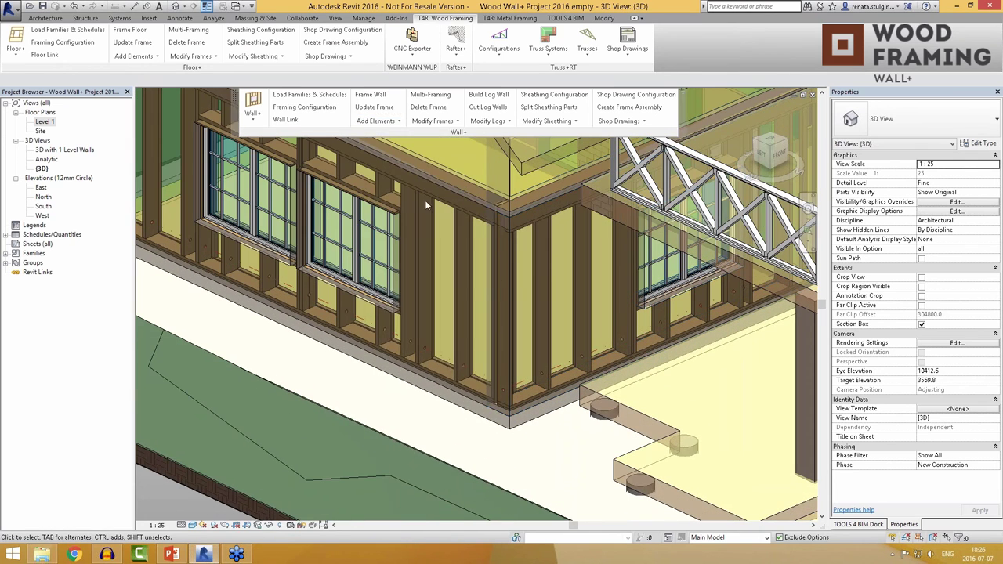
middle_drag(504, 282, 504, 295)
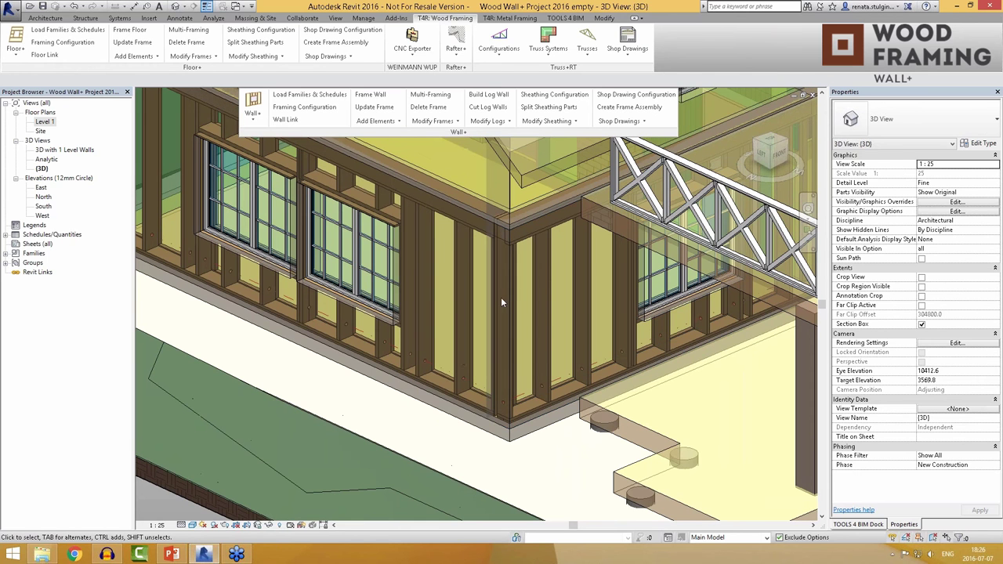
click(376, 120)
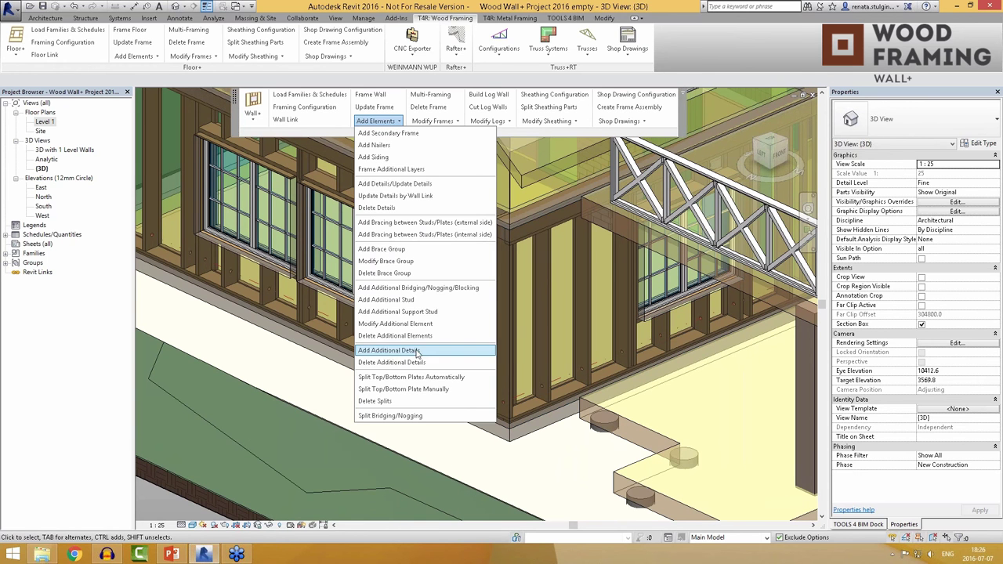
click(421, 289)
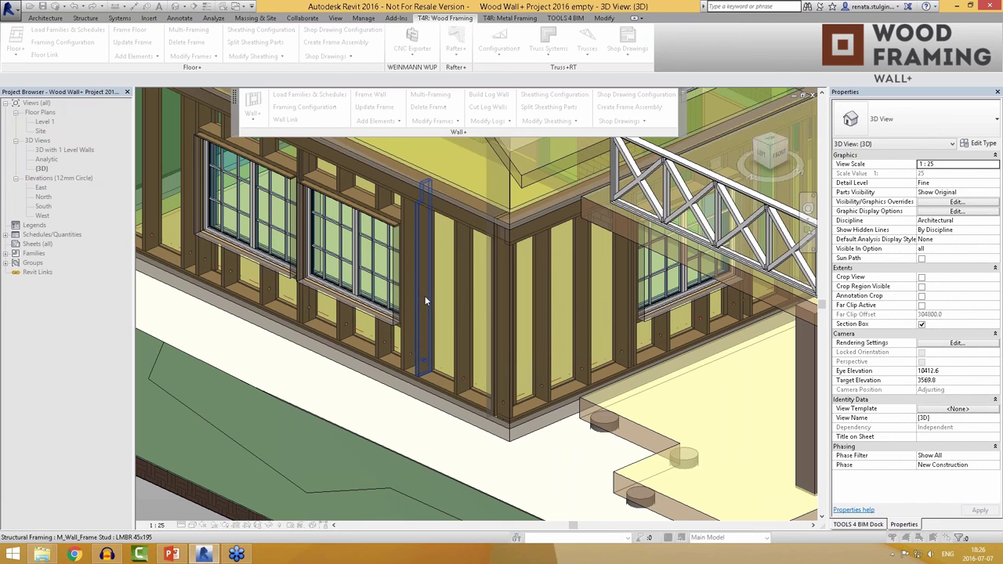
click(455, 323)
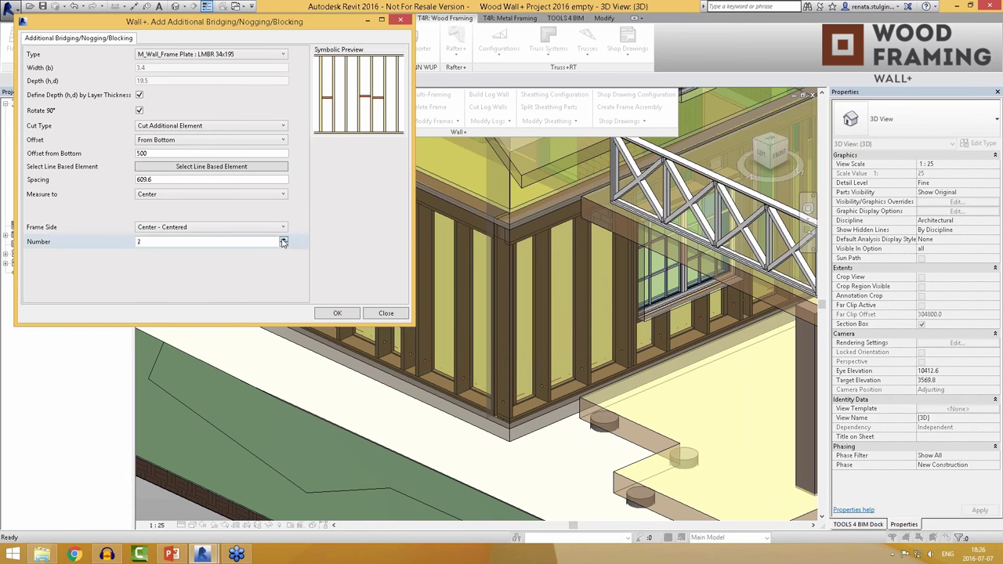
double_click(144, 179)
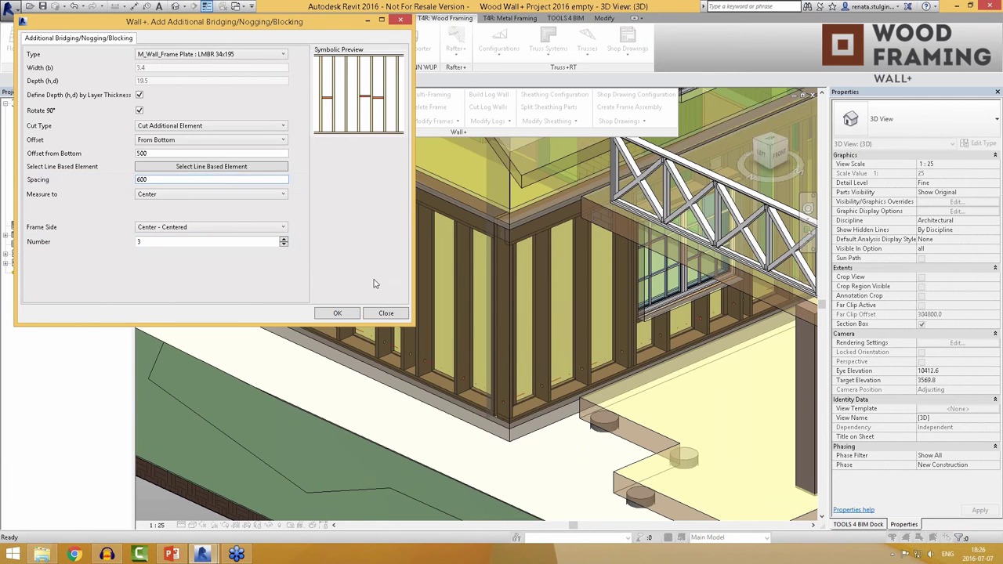
click(337, 313)
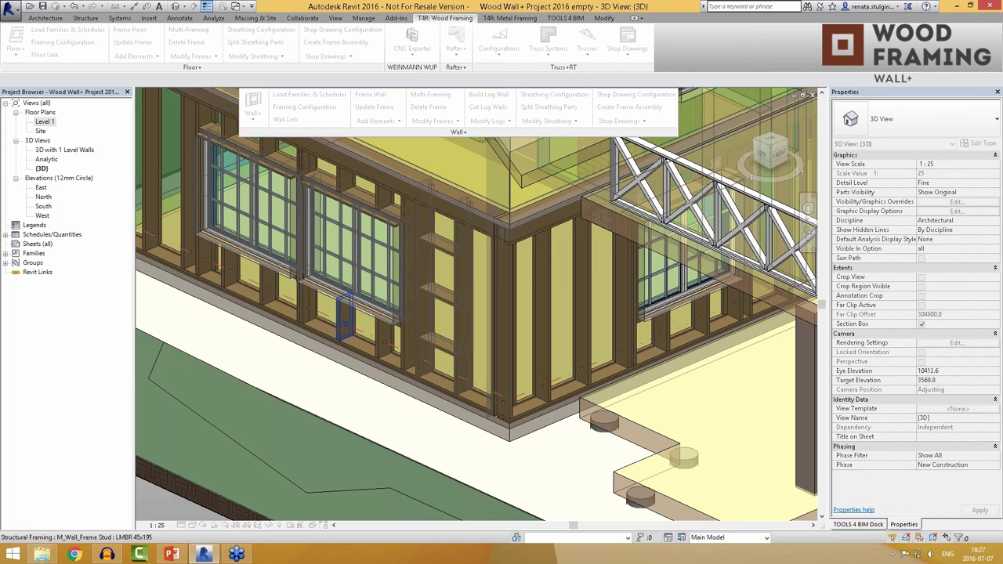
Step: Add an extra stud at 300 spacing beside a picked stud in the garage corner wall
scroll(395, 262, down, 10)
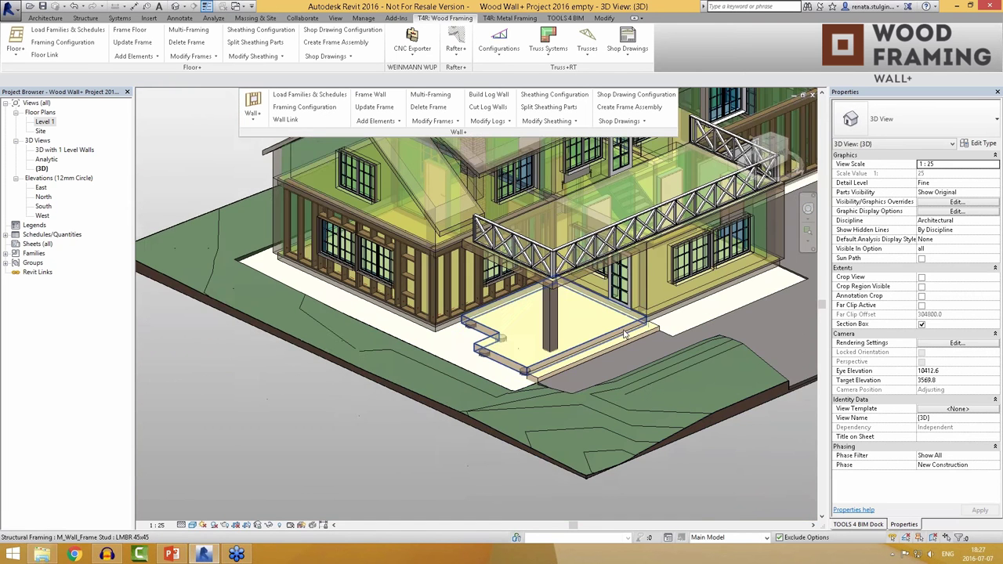
shift+middle_drag(395, 262, 517, 274)
scroll(543, 408, up, 6)
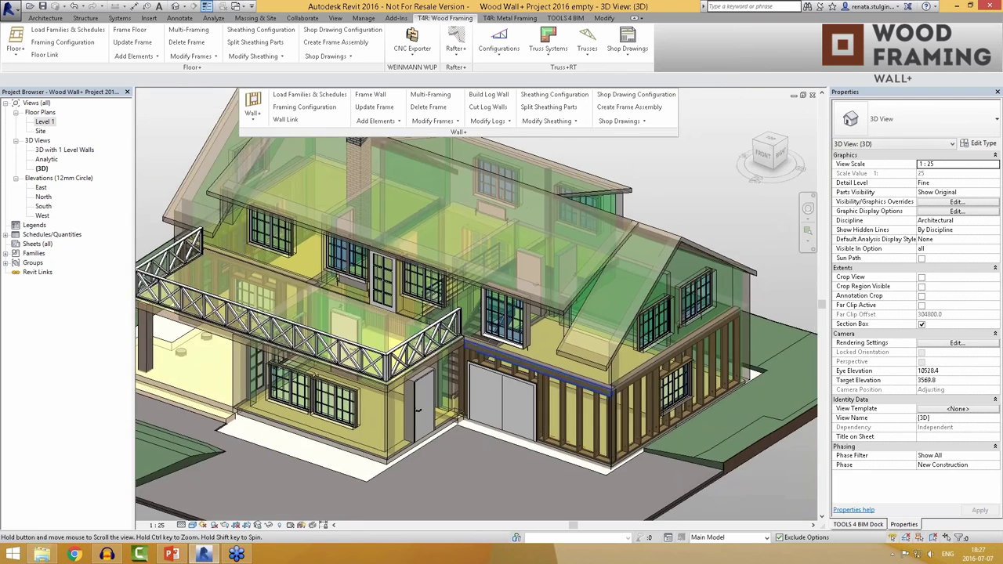
scroll(542, 409, up, 1)
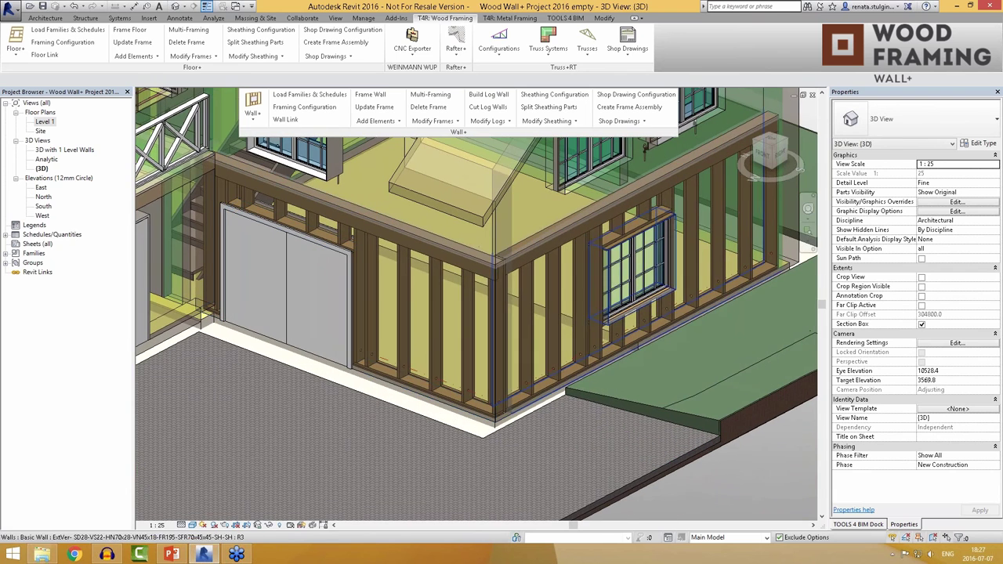
click(375, 122)
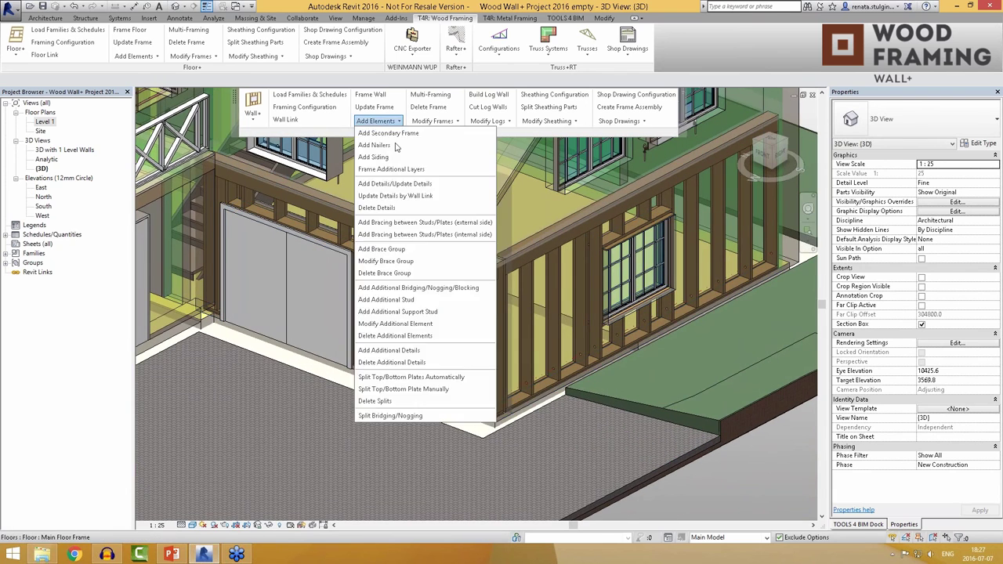
click(418, 316)
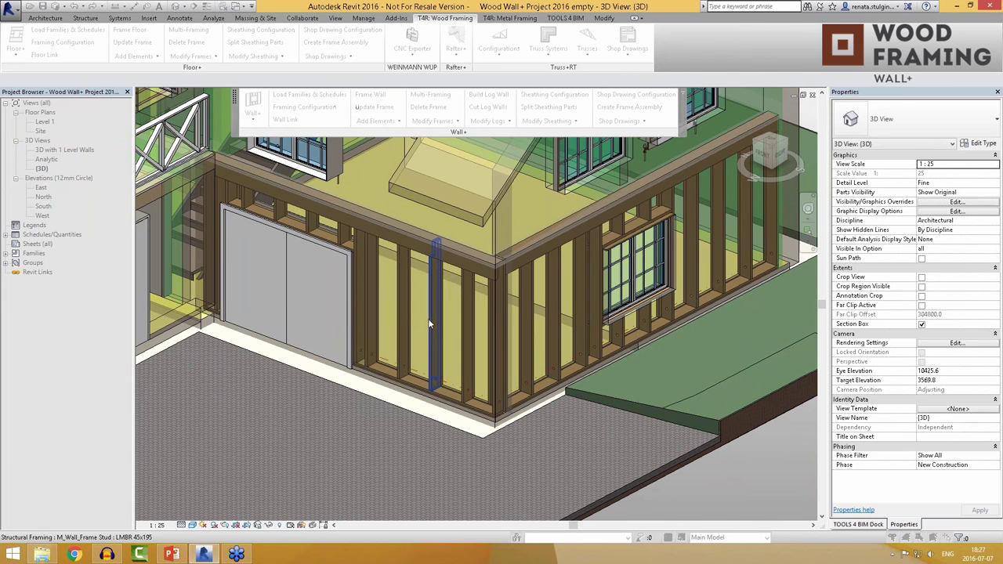
click(434, 320)
click(204, 208)
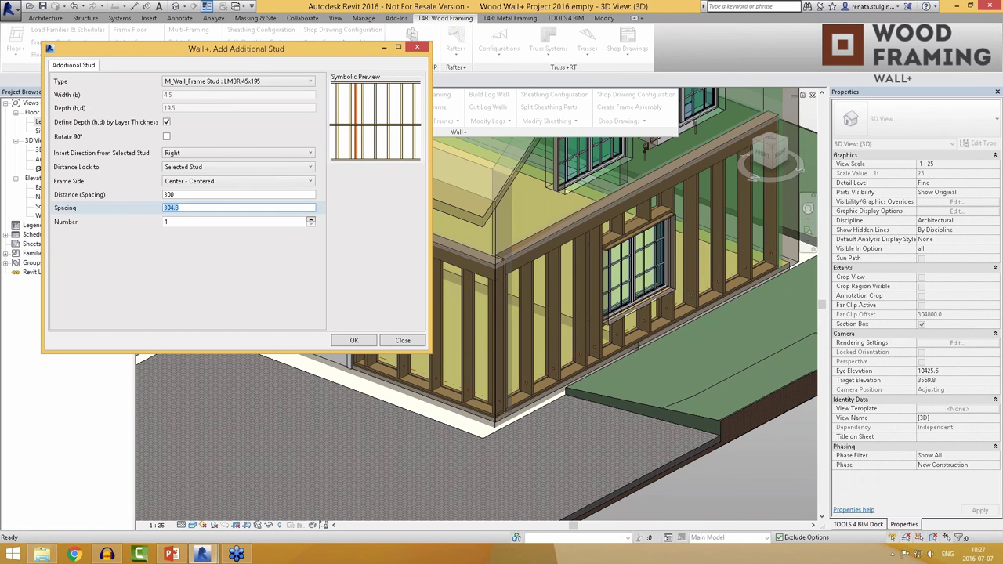
text(300)
click(354, 340)
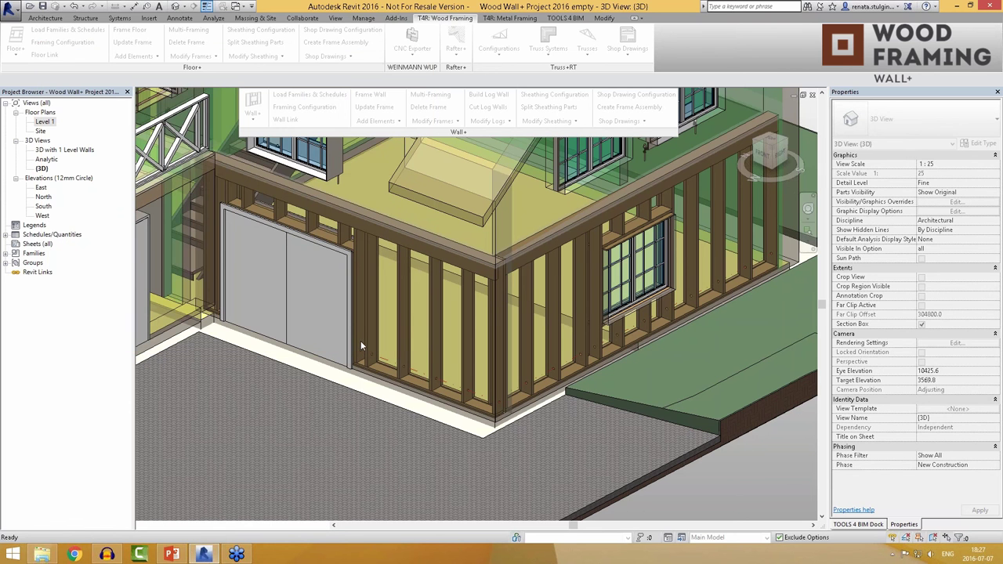
Step: Add a second extra stud at 300 spacing beside another stud
click(411, 342)
click(419, 353)
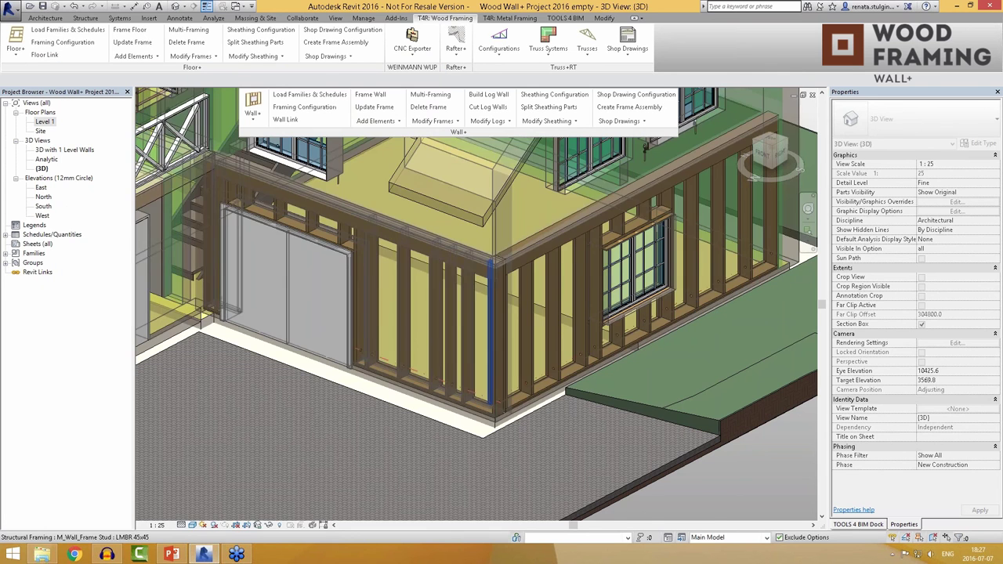
shift+middle_drag(487, 358, 408, 324)
Step: Select the garage-area walls, including the garage front wall and the right side wall
click(408, 324)
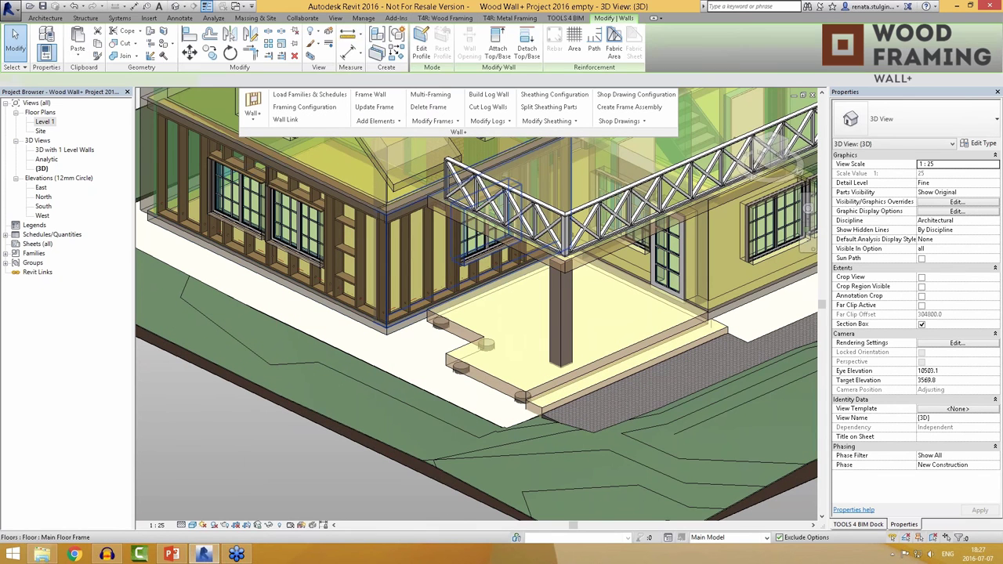
ctrl+click(353, 314)
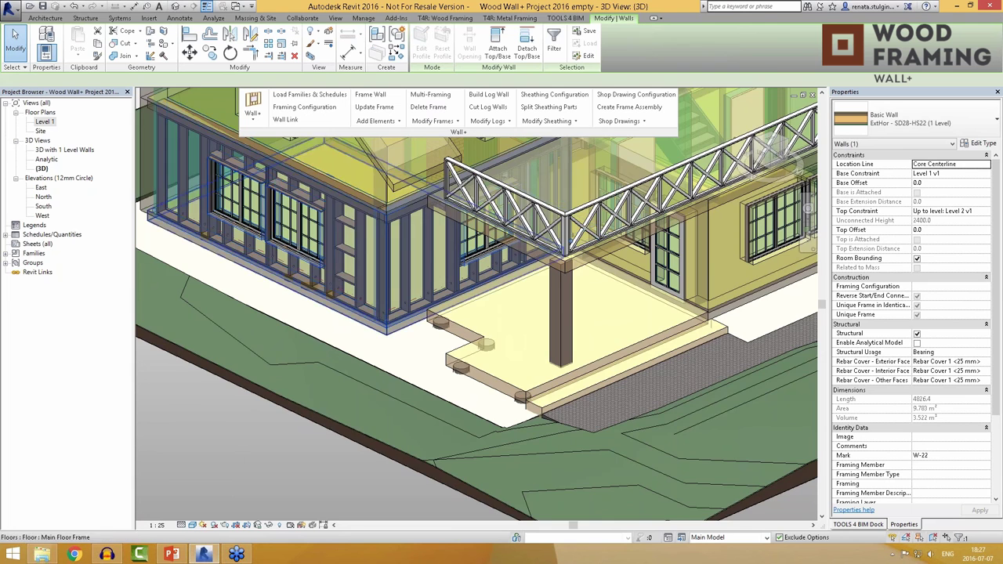
scroll(353, 313, down, 5)
shift+middle_drag(353, 314, 449, 336)
scroll(576, 357, up, 3)
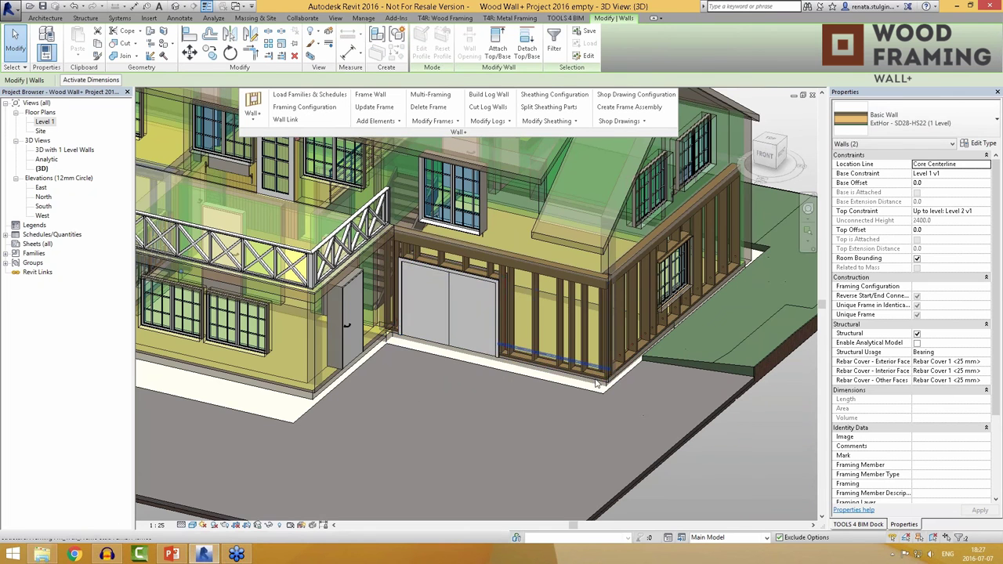
ctrl+click(549, 314)
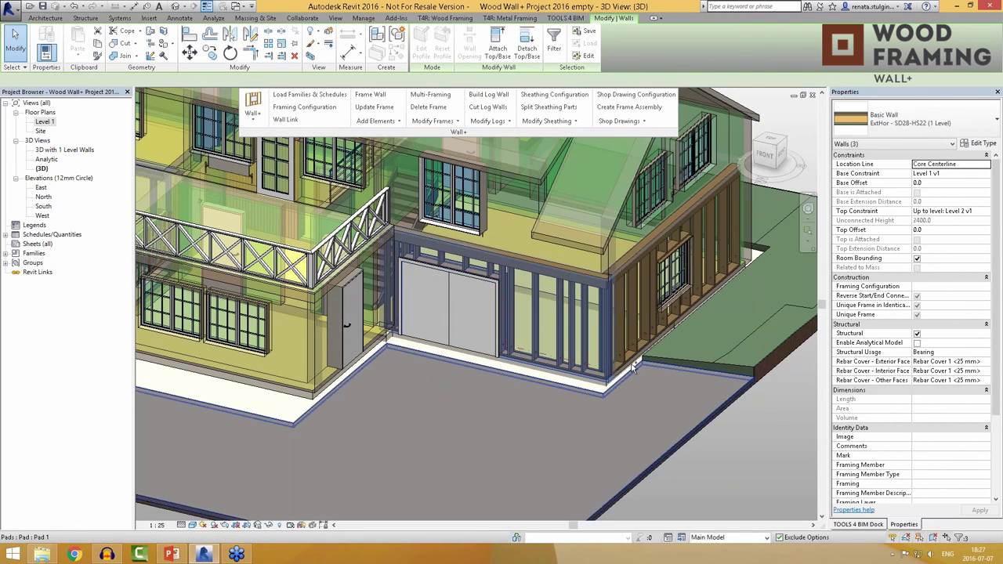
ctrl+click(705, 251)
scroll(619, 355, down, 3)
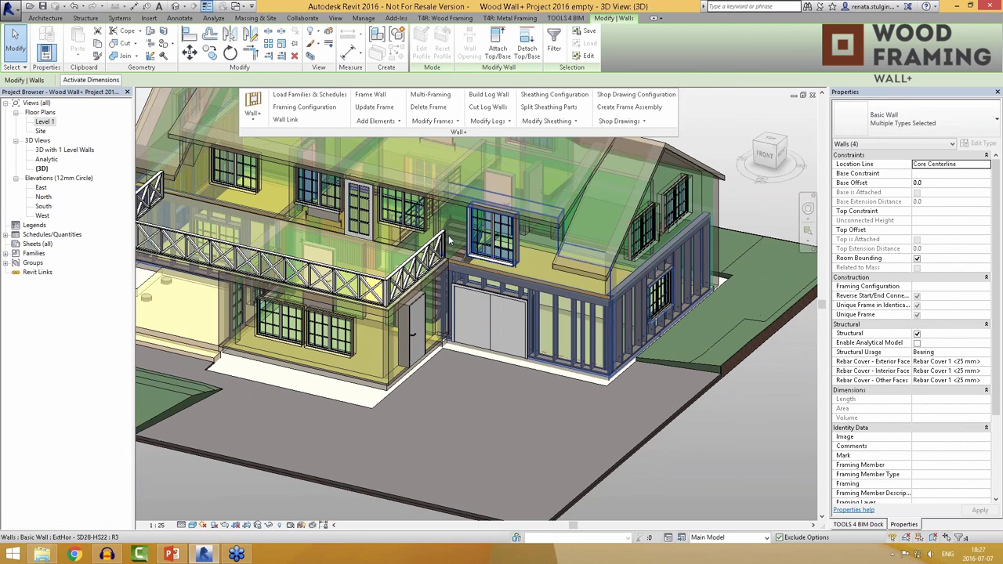
Step: Run framing on the selected walls, adding studs around the garage door and porch-side walls
click(378, 122)
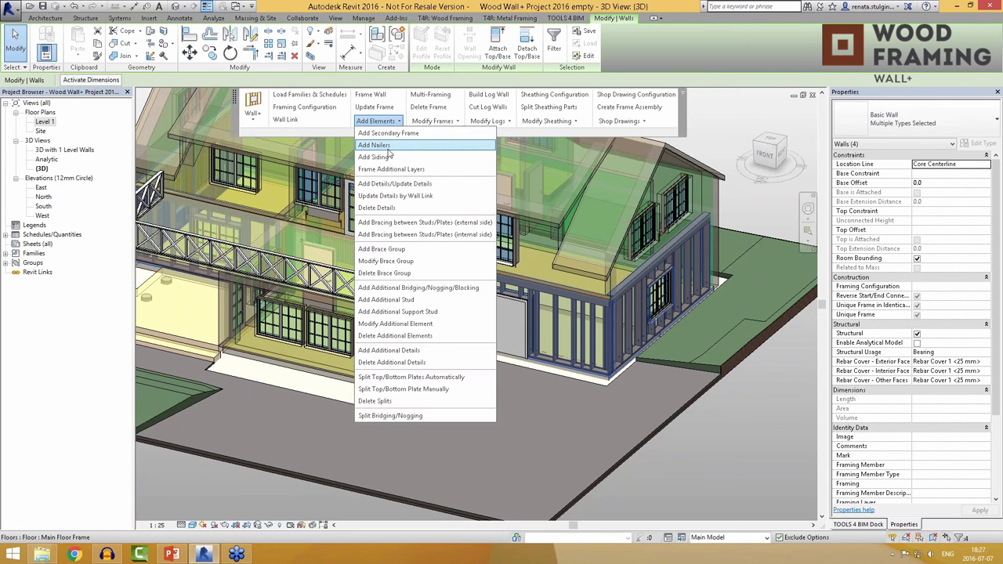
click(391, 153)
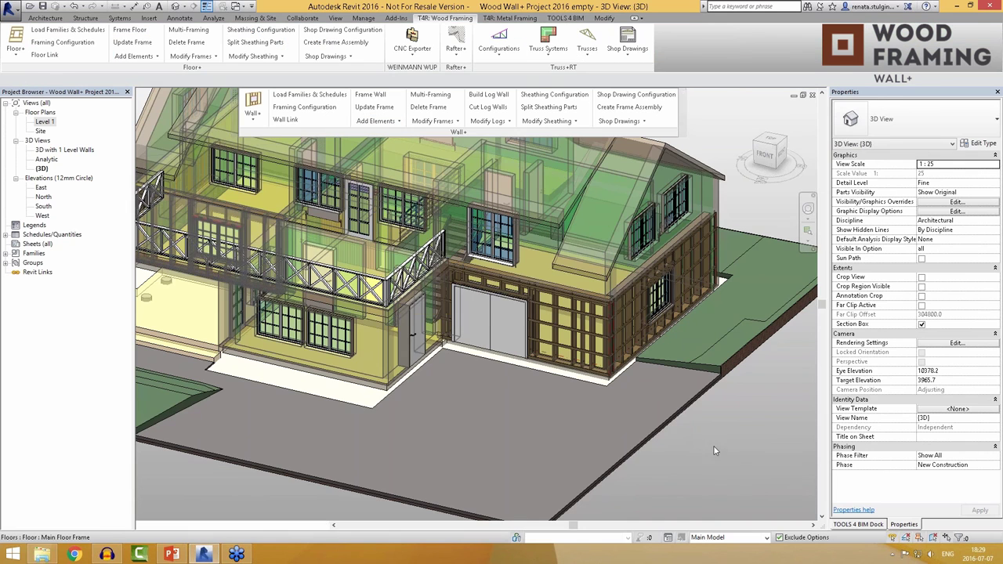
shift+middle_drag(624, 405, 613, 380)
scroll(584, 406, up, 3)
scroll(613, 381, down, 5)
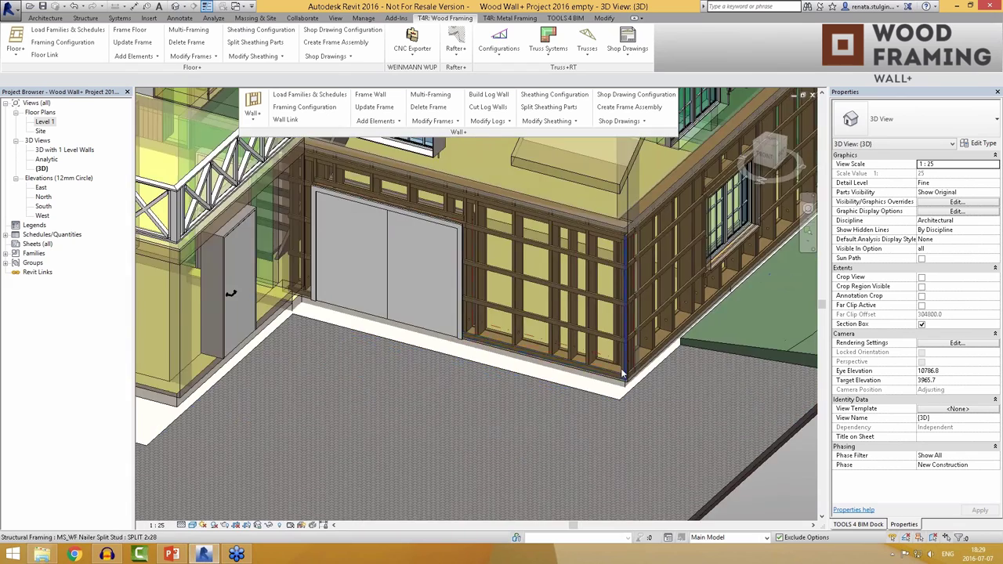
shift+middle_drag(463, 362, 380, 305)
scroll(380, 305, up, 6)
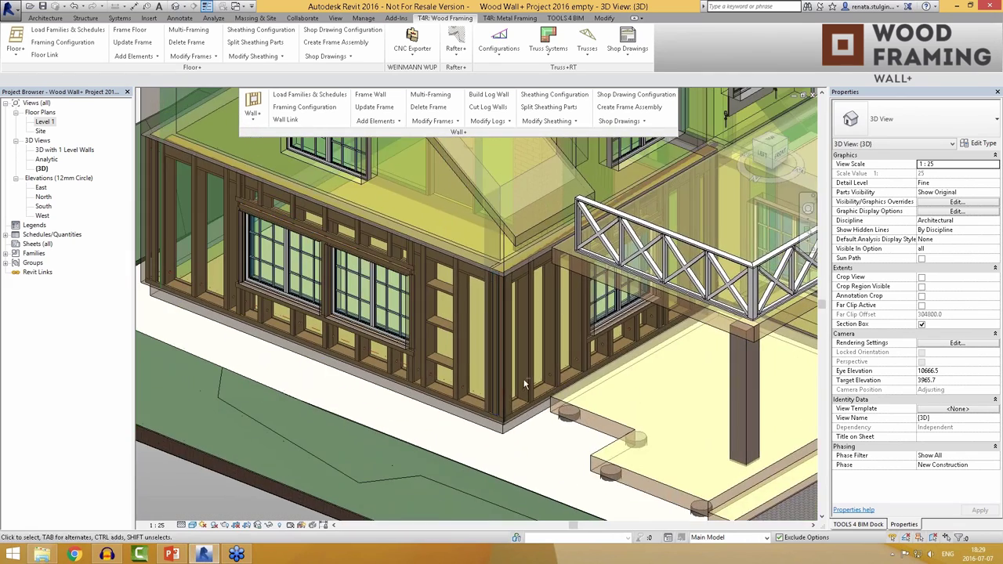
shift+middle_drag(530, 395, 443, 392)
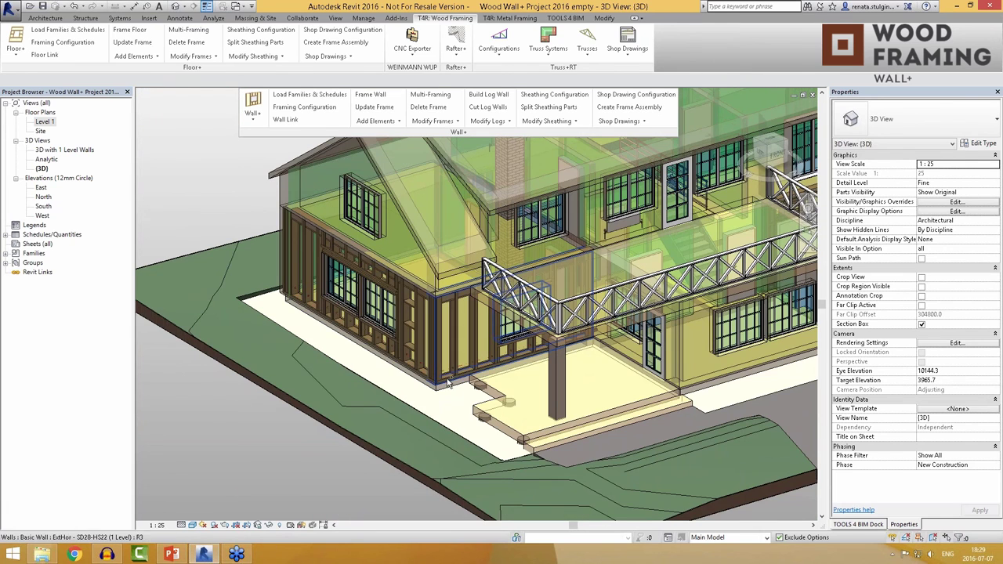
Step: Frame additional layers on the terrace corner walls, adding horizontal 16x22 siding strips
click(449, 384)
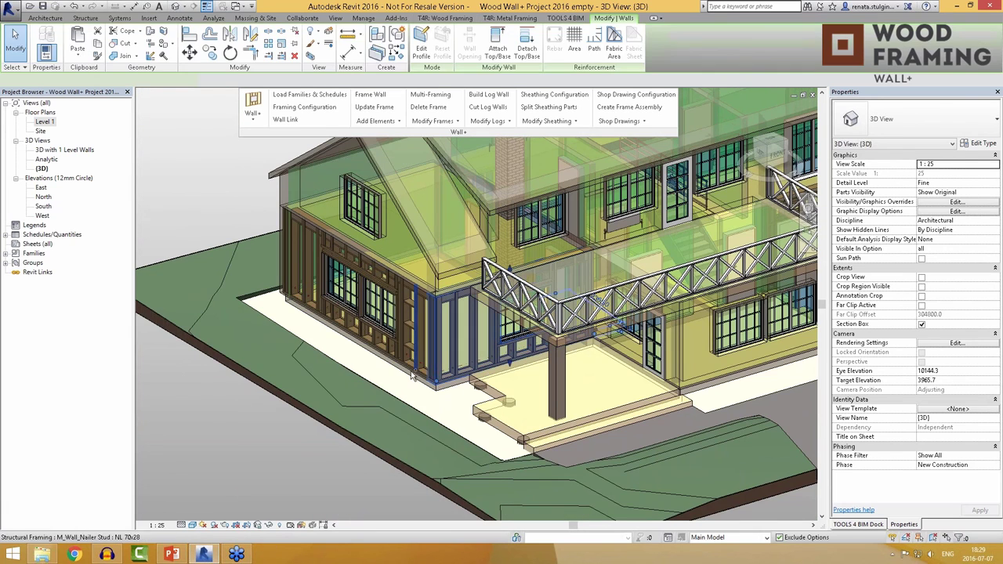
click(377, 121)
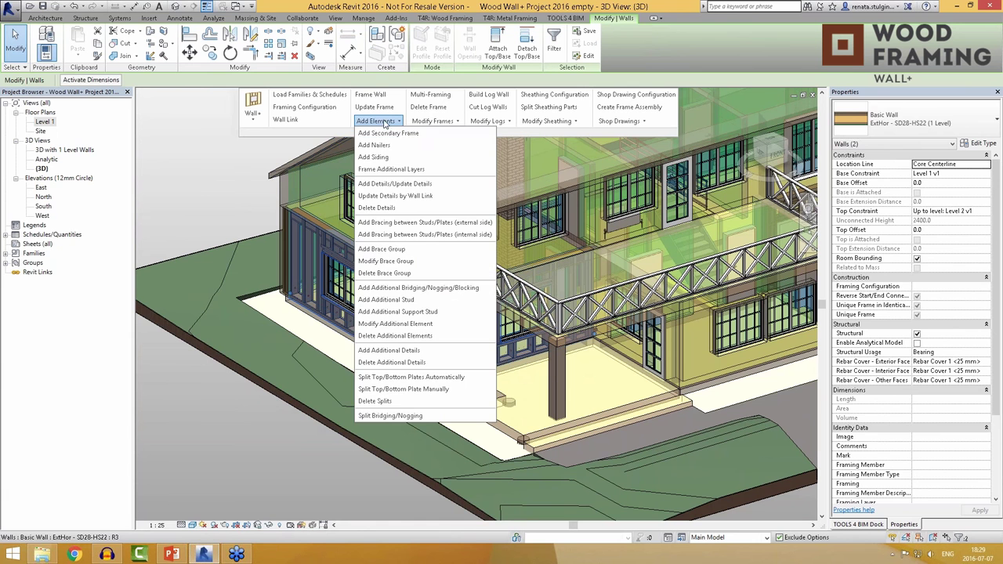
click(397, 168)
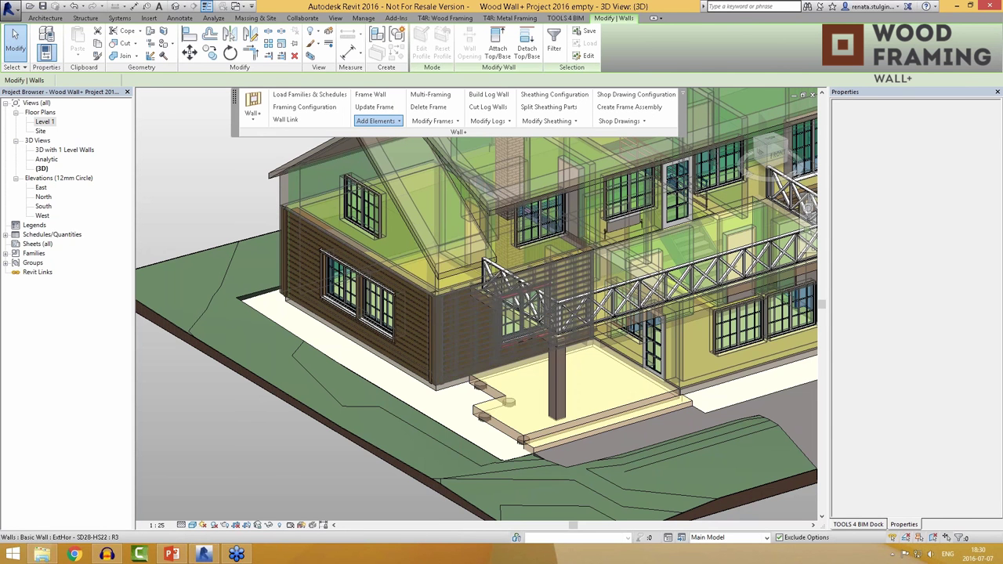
key(Escape)
shift+middle_drag(376, 298, 439, 297)
scroll(409, 302, up, 3)
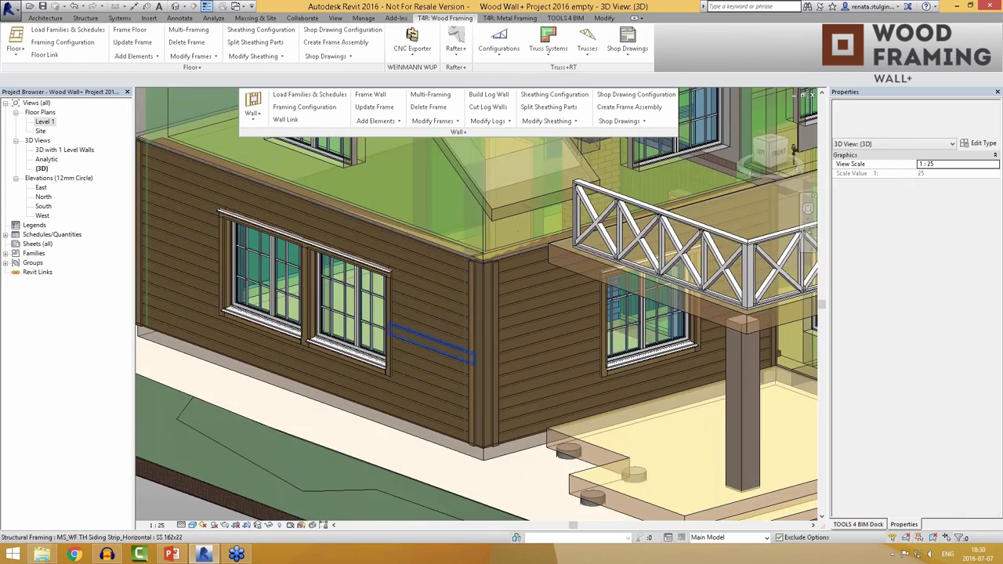
scroll(409, 301, up, 1)
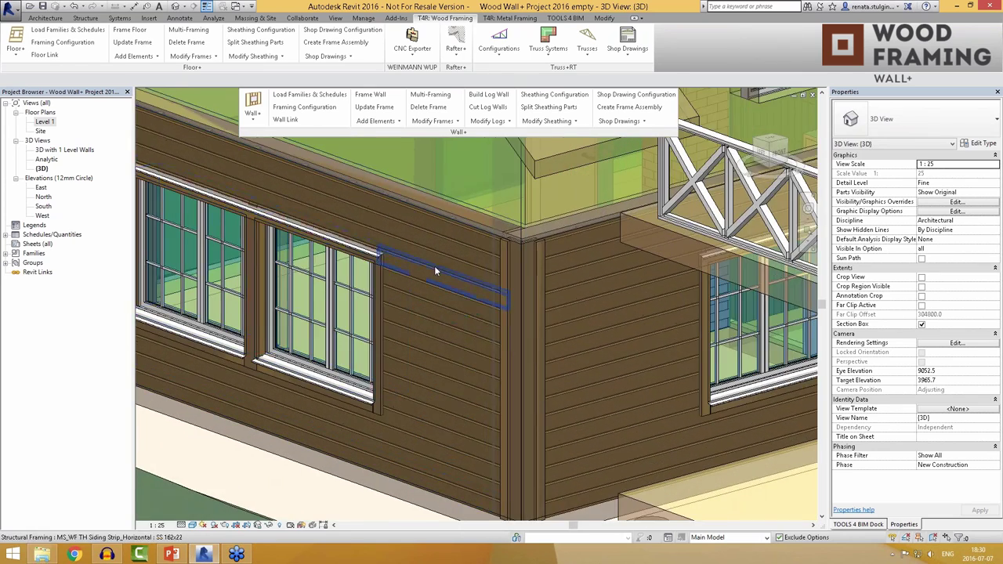
scroll(460, 341, down, 3)
shift+middle_drag(459, 341, 490, 309)
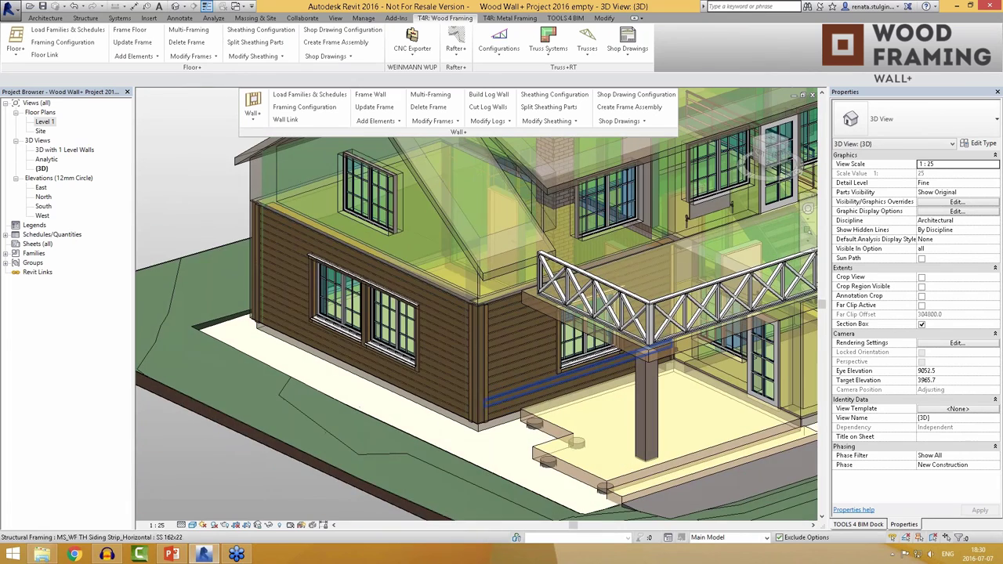
shift+middle_drag(452, 279, 510, 454)
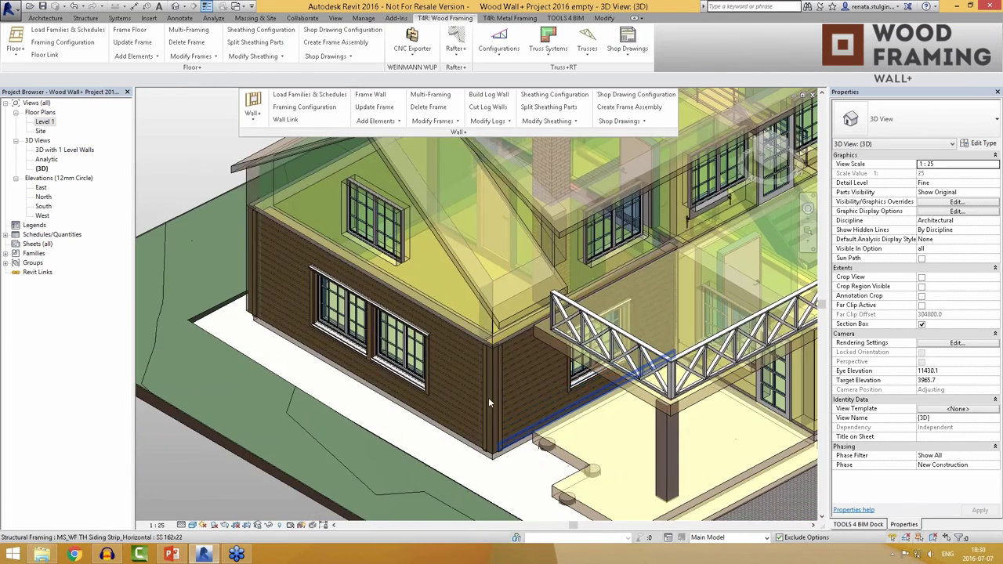
Step: Open the '3D with 1 Level Walls' view and zoom in on the back-right corner walls
double_click(58, 152)
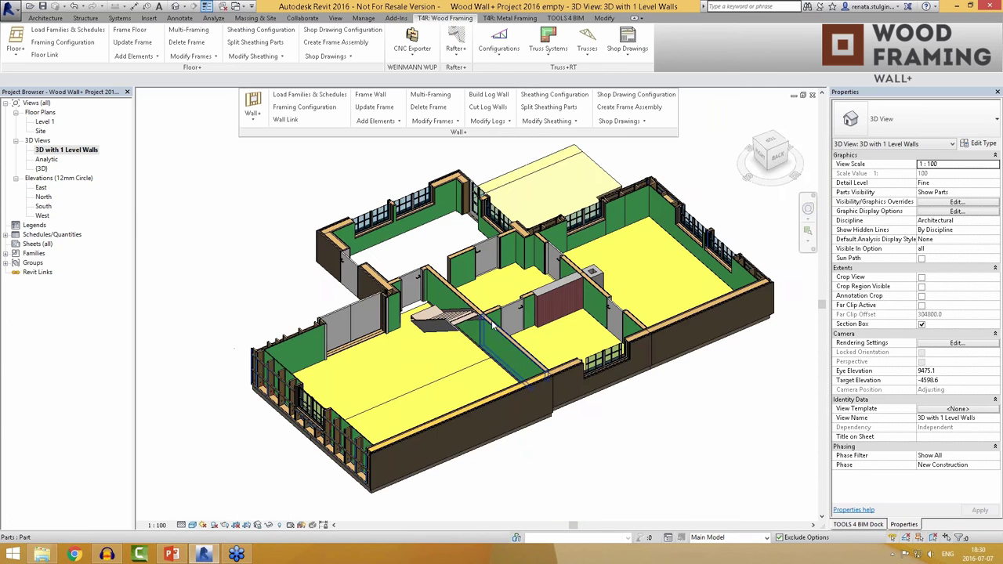
scroll(634, 255, up, 6)
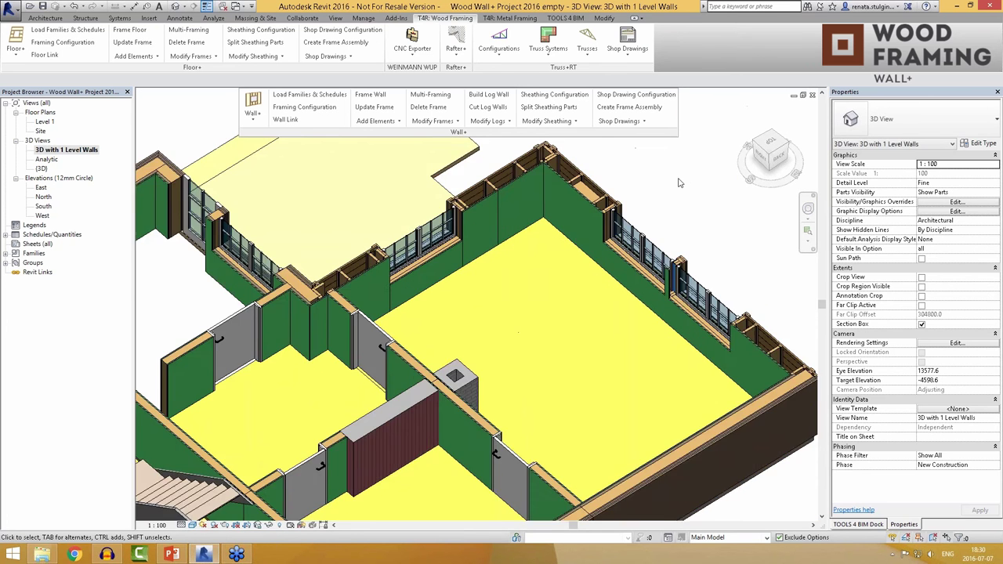
middle_drag(648, 235, 622, 232)
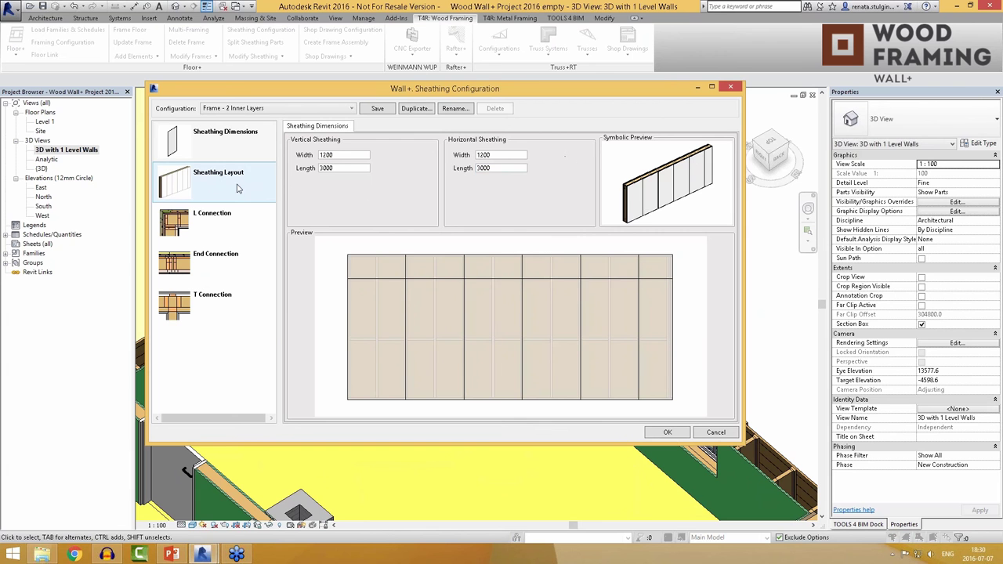
Step: Review the sheathing dimension, layout, L, End and T Connection pages, then close without changes
click(208, 184)
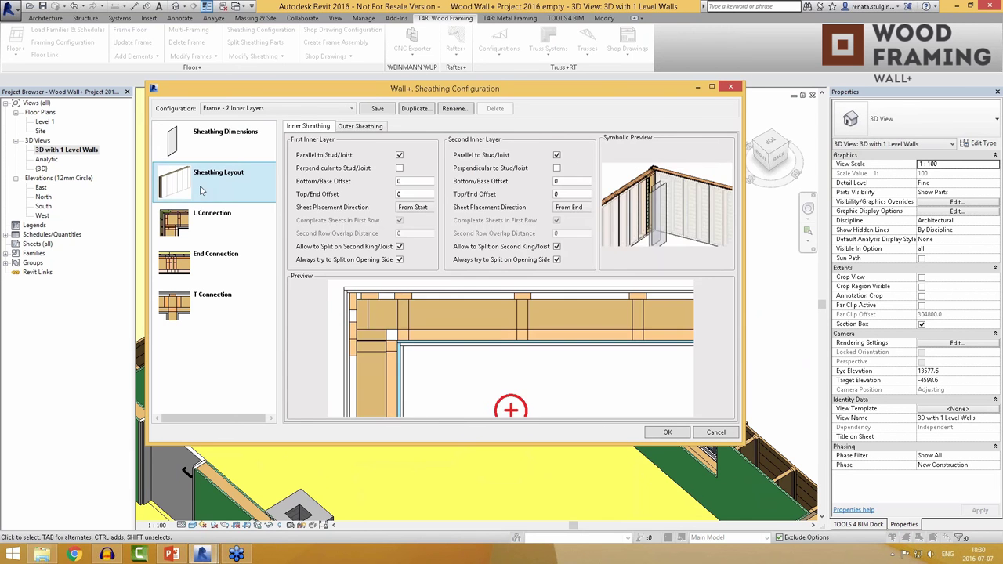
click(208, 142)
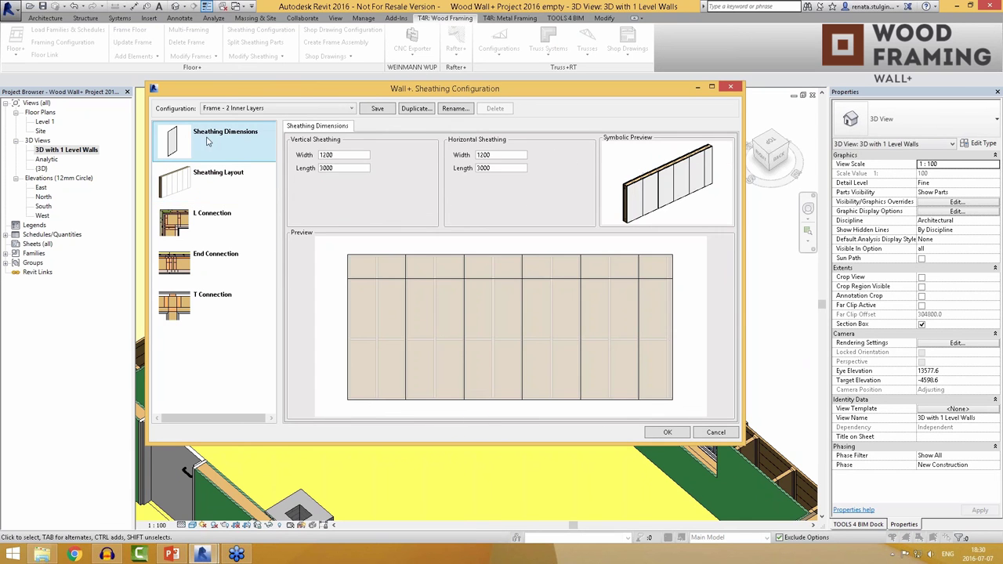
click(210, 195)
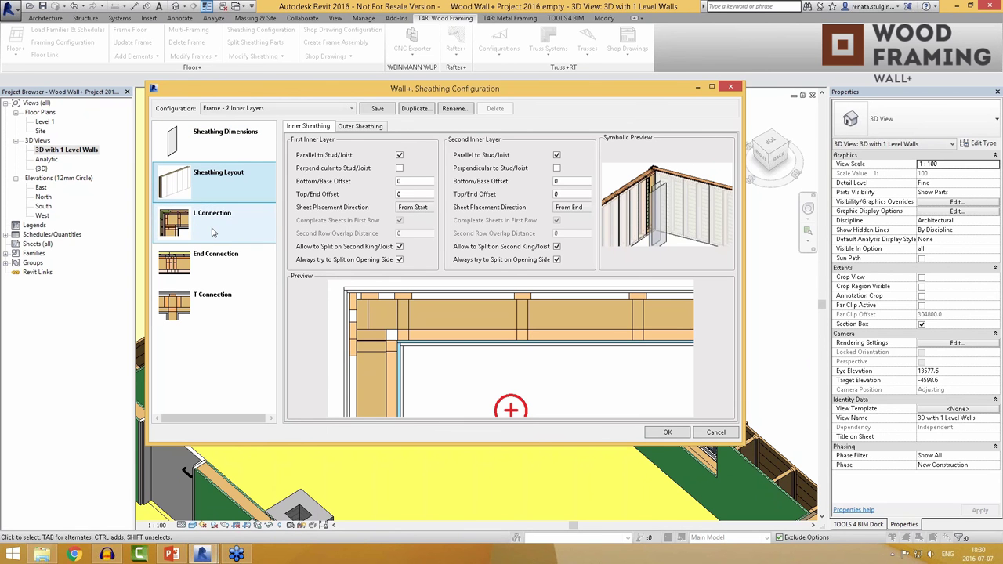
click(212, 232)
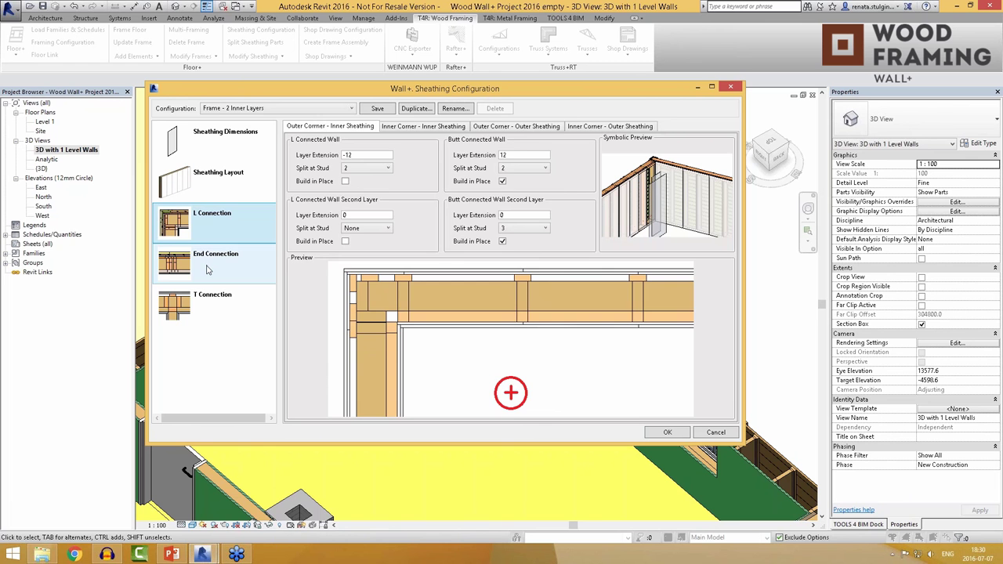
click(207, 267)
click(204, 306)
click(208, 261)
click(206, 218)
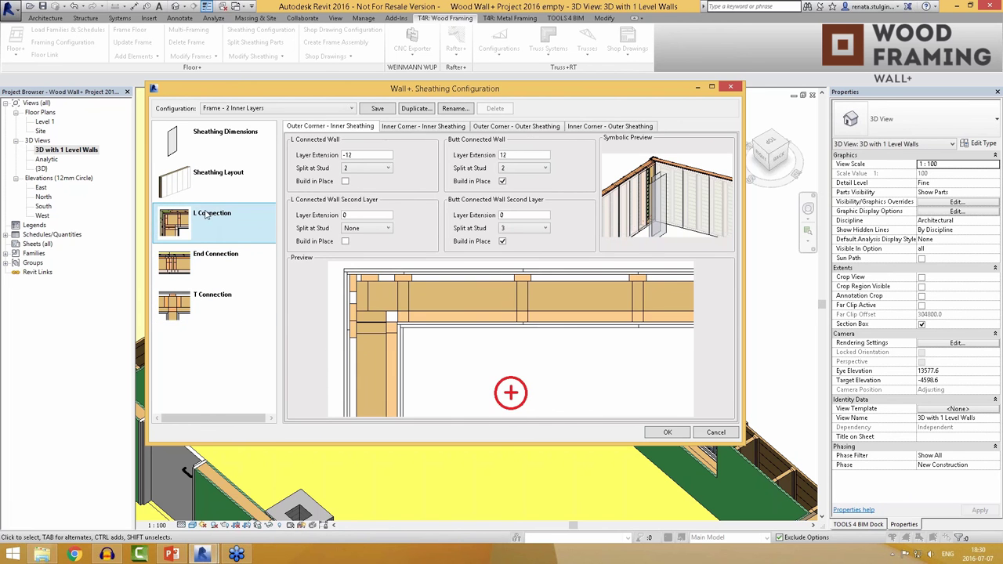
click(210, 182)
click(228, 141)
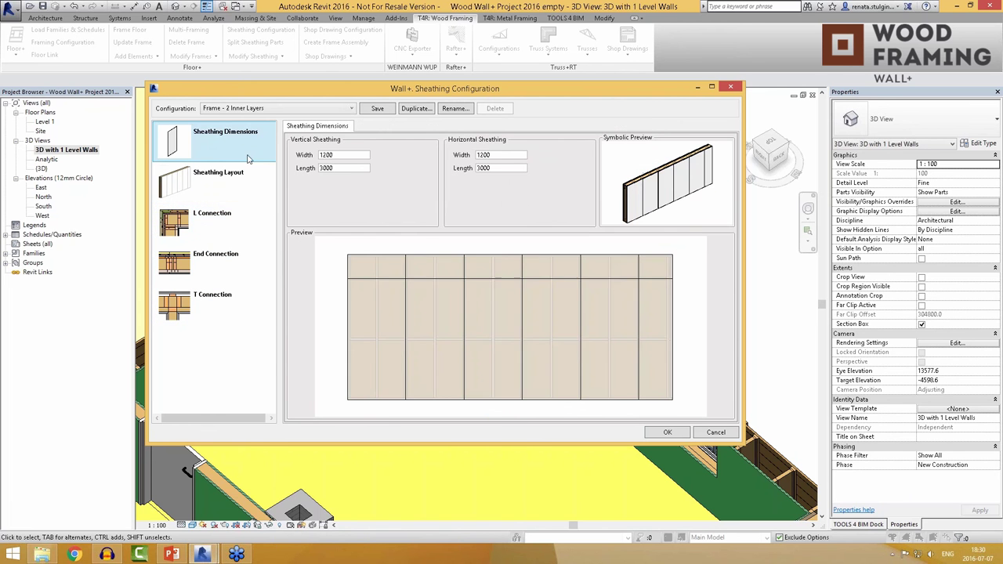
click(730, 87)
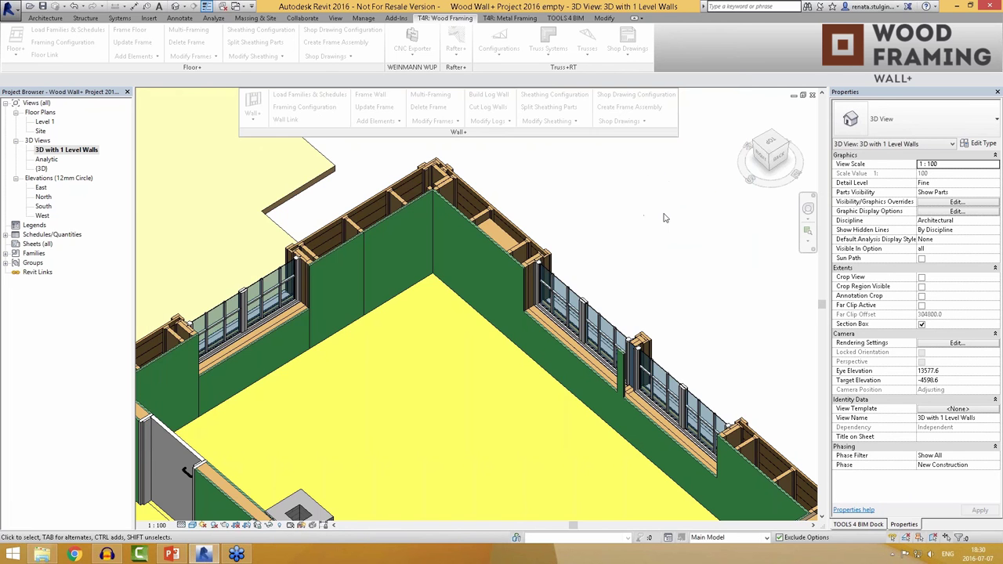
Step: Split the wall sheathing into separate panel parts and select panels to check them
click(528, 231)
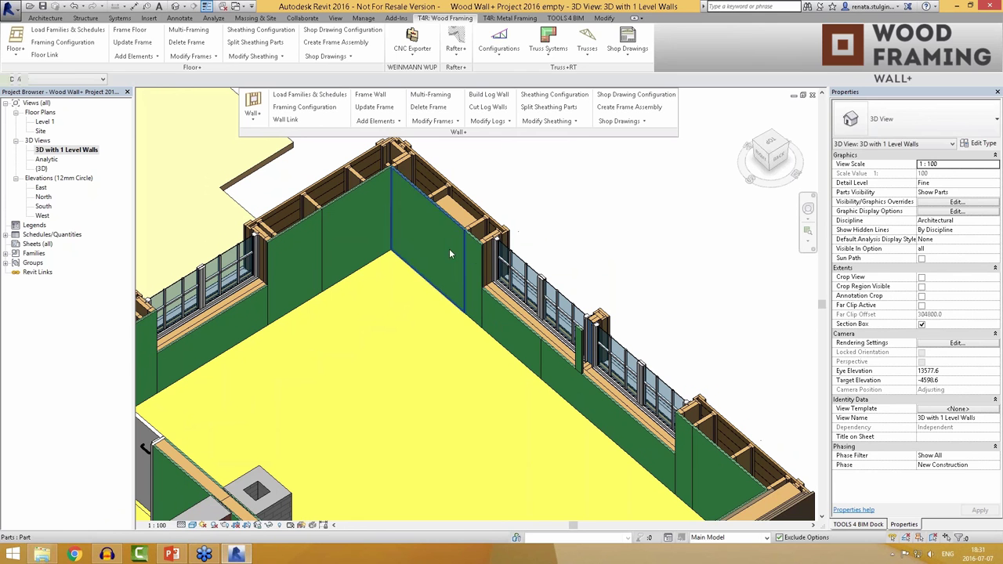
click(473, 258)
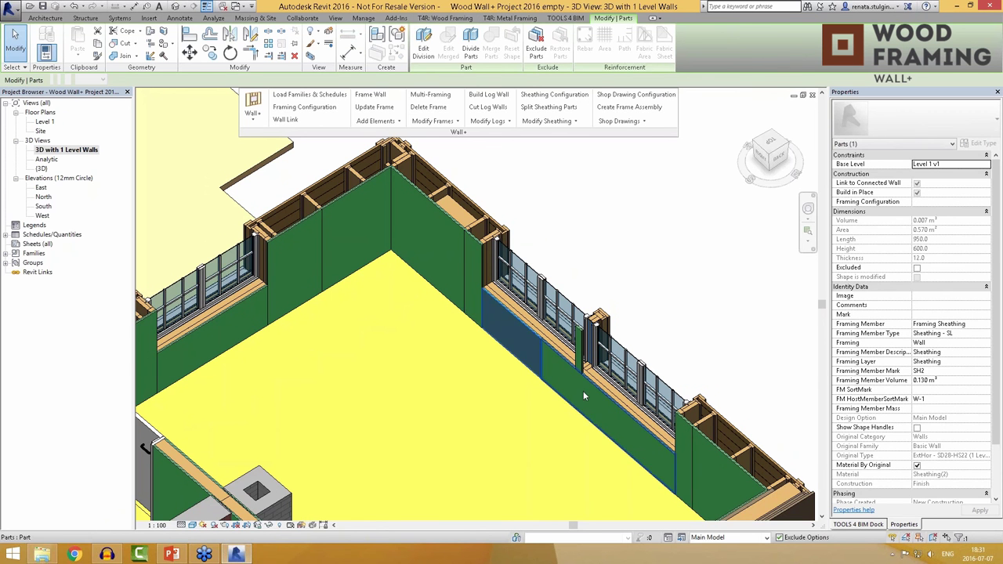
click(725, 470)
middle_drag(725, 471, 651, 415)
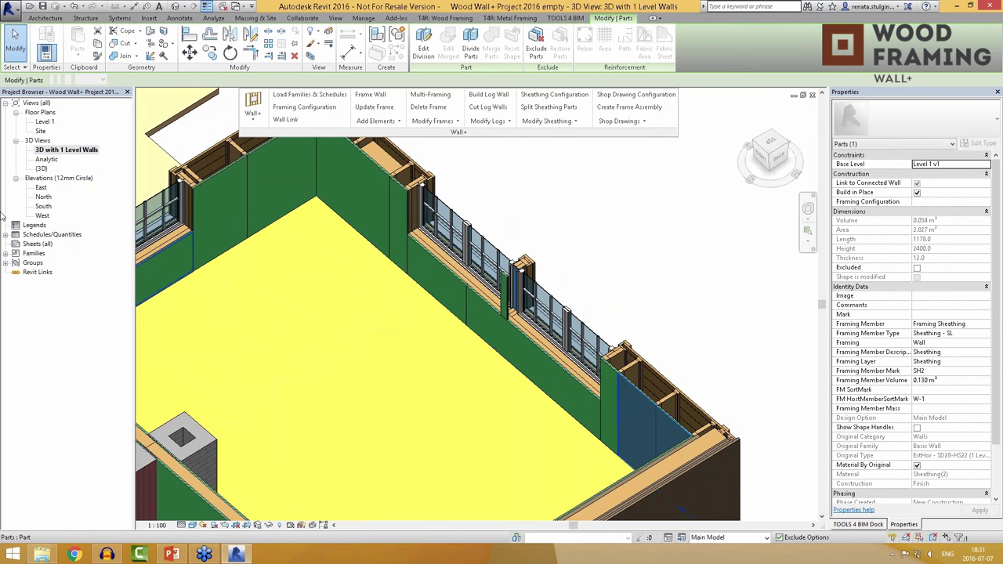
Step: Open the {3D} view and float the WEINMANN WUP CNC Exporter panel from T4R: Wood Framing
double_click(42, 169)
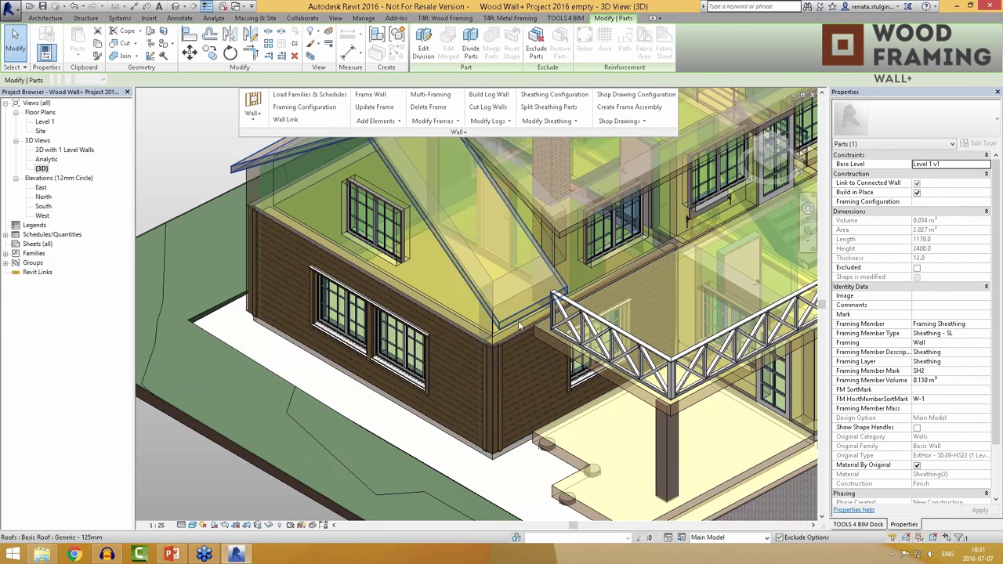
middle_drag(518, 321, 522, 303)
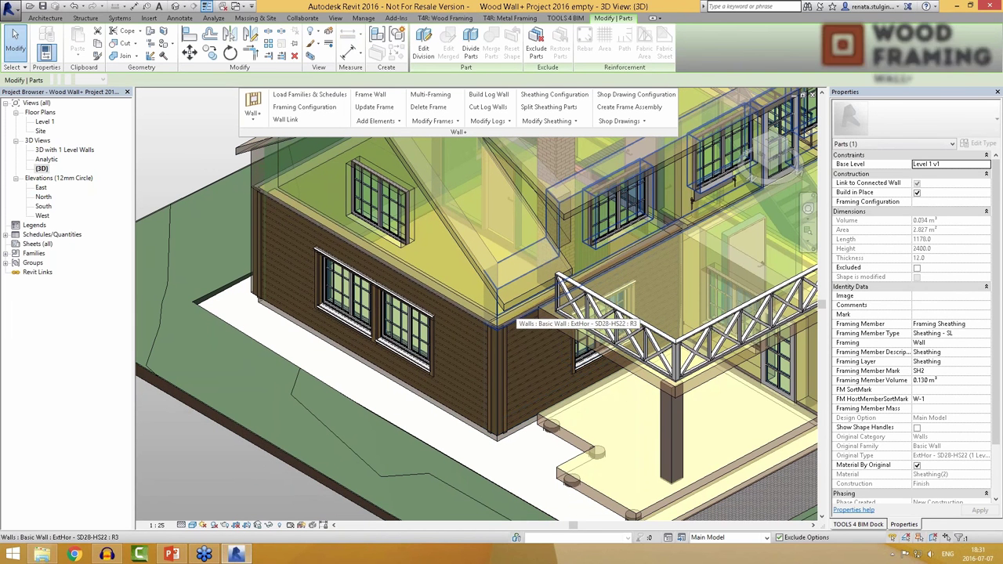
click(452, 21)
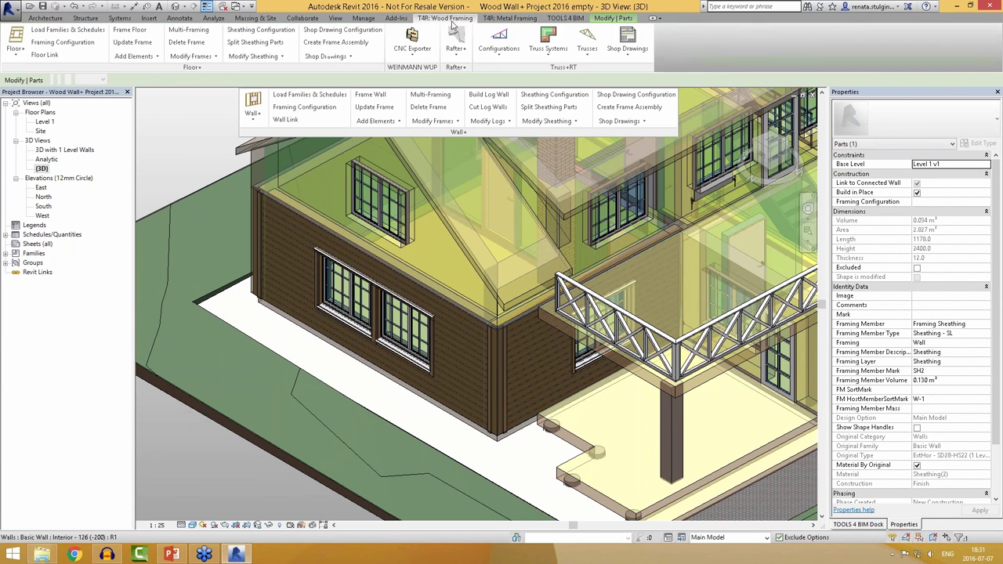
drag(415, 69, 205, 157)
click(202, 148)
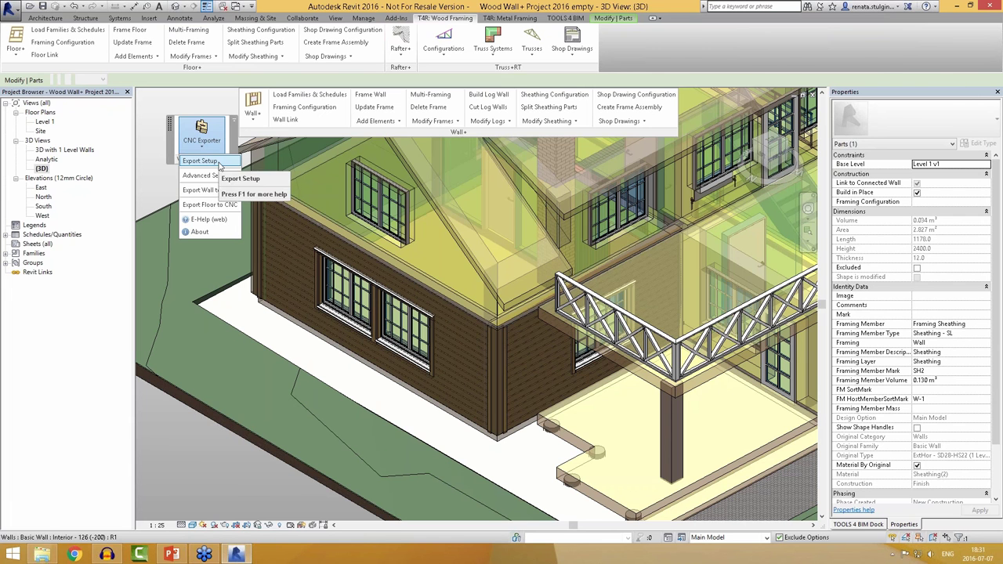
Step: Set the Export Setup's Export frame option to All Layers and save the setup
click(201, 161)
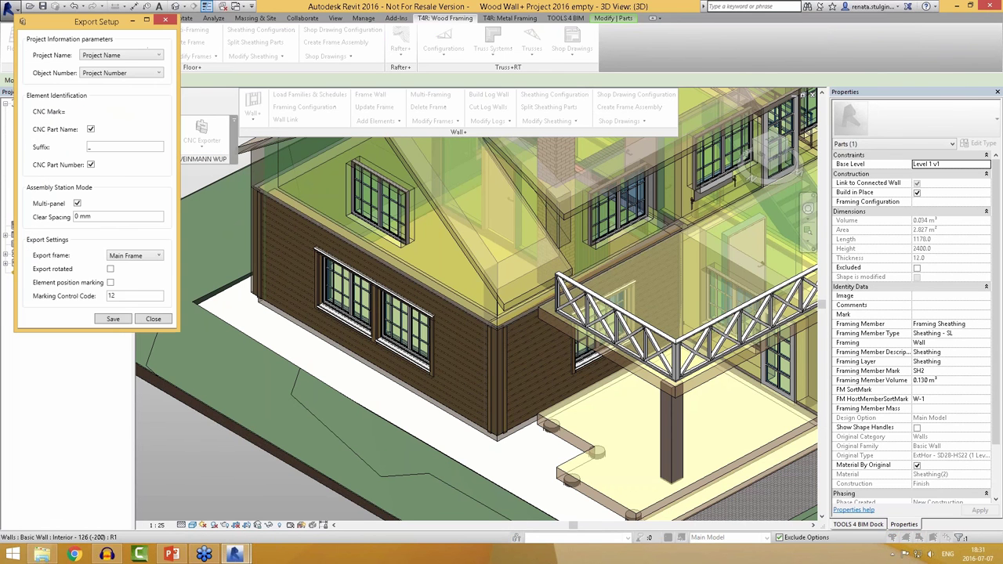
drag(95, 18, 190, 83)
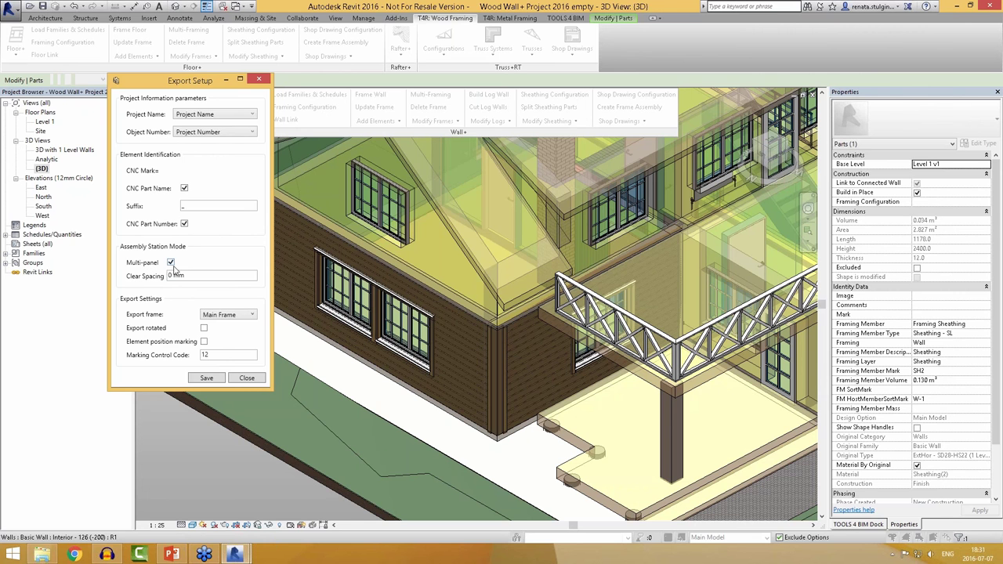
click(240, 317)
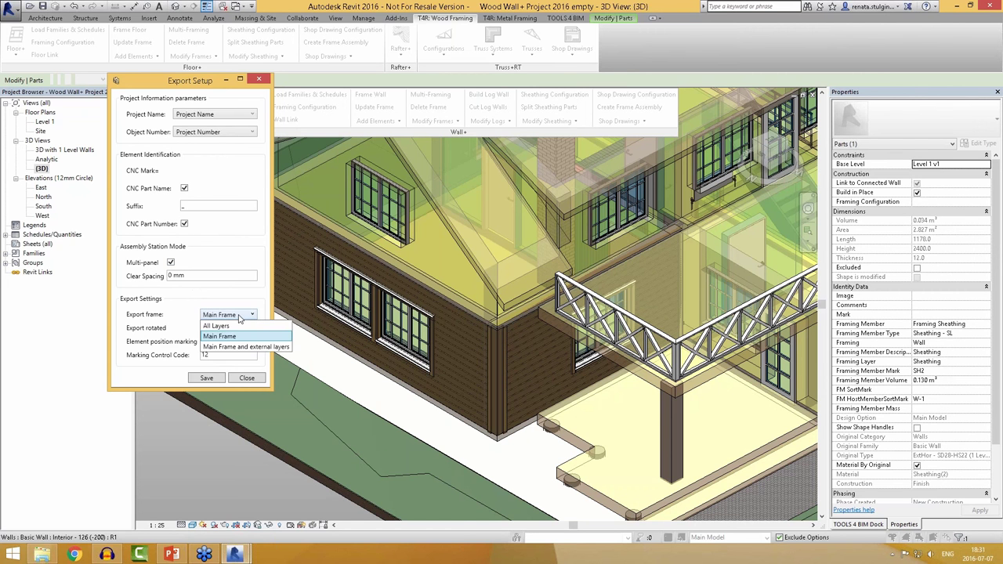
click(214, 325)
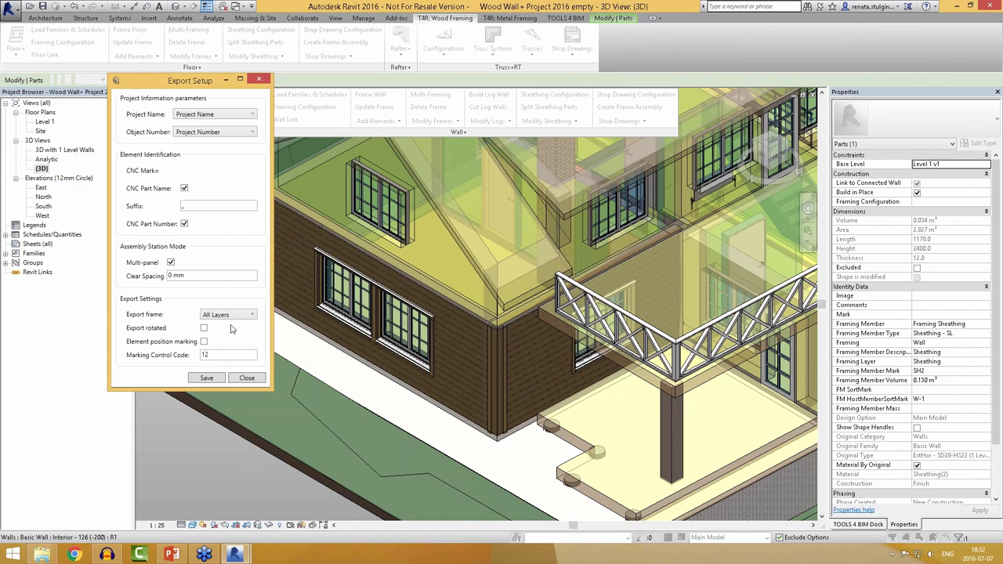
click(214, 317)
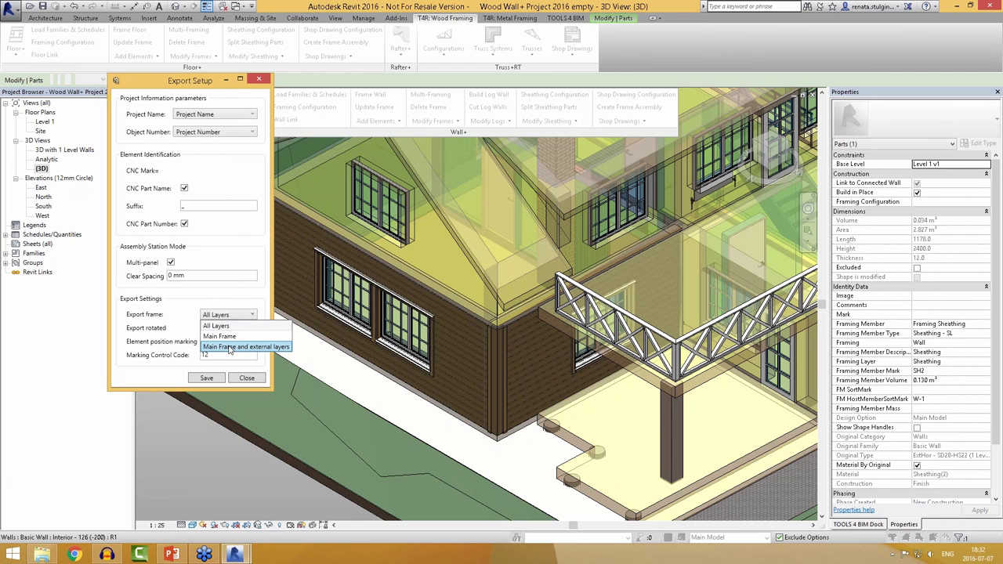
click(226, 317)
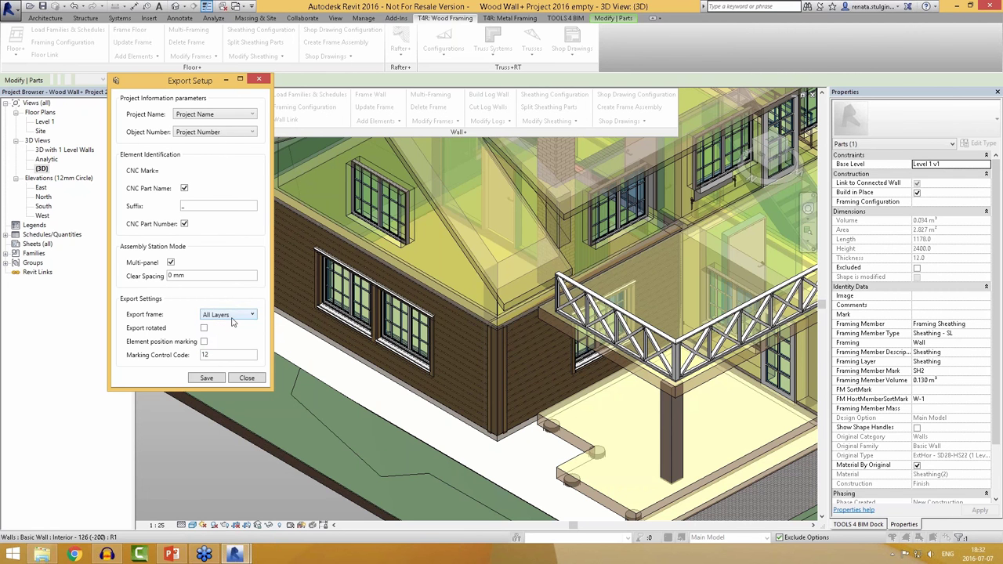
click(214, 378)
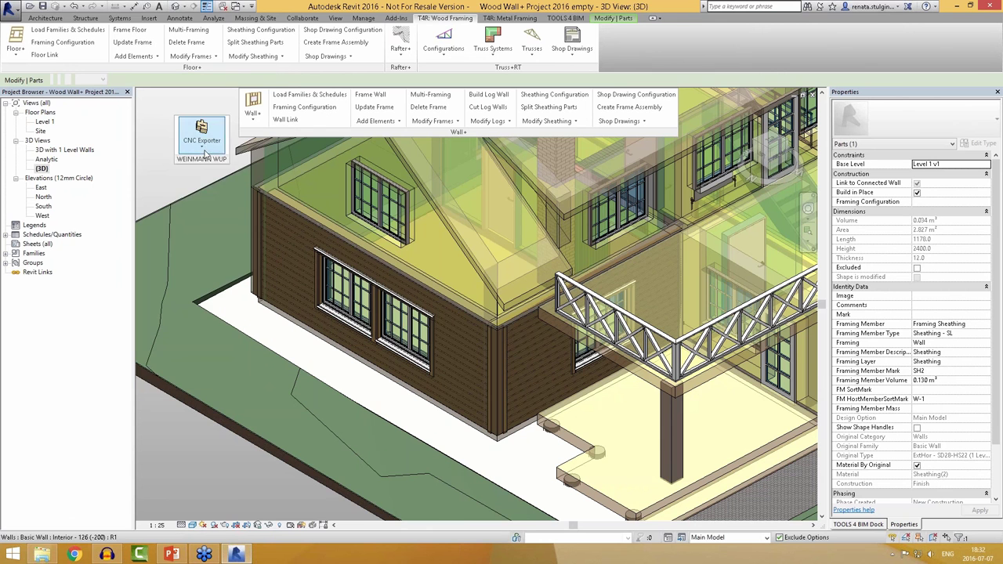
click(204, 144)
Step: Open the WUP exporter Advanced Setup and skim the membrane nailing, sheathing nailing and trimming pages
click(205, 175)
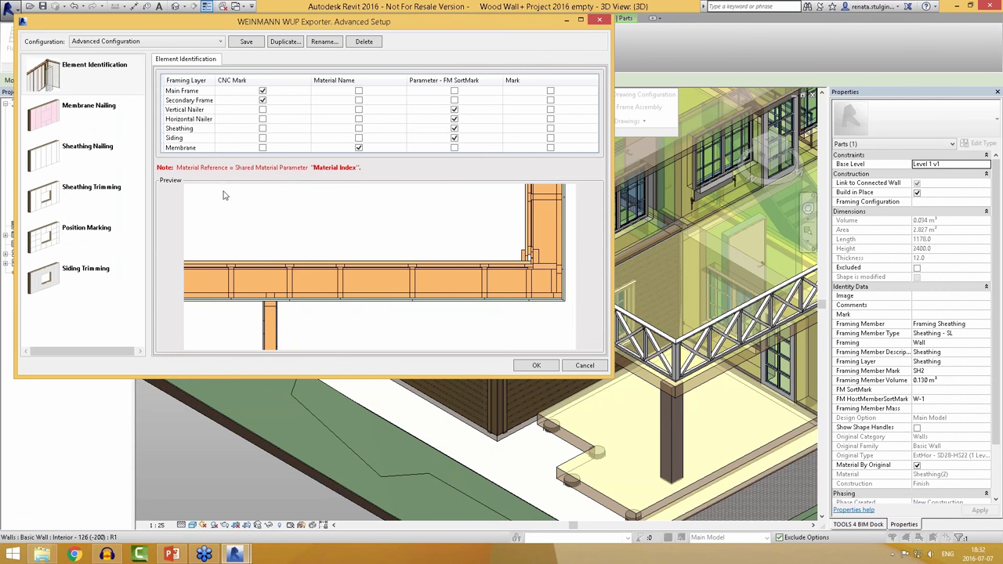
click(92, 114)
click(94, 149)
click(92, 202)
click(86, 85)
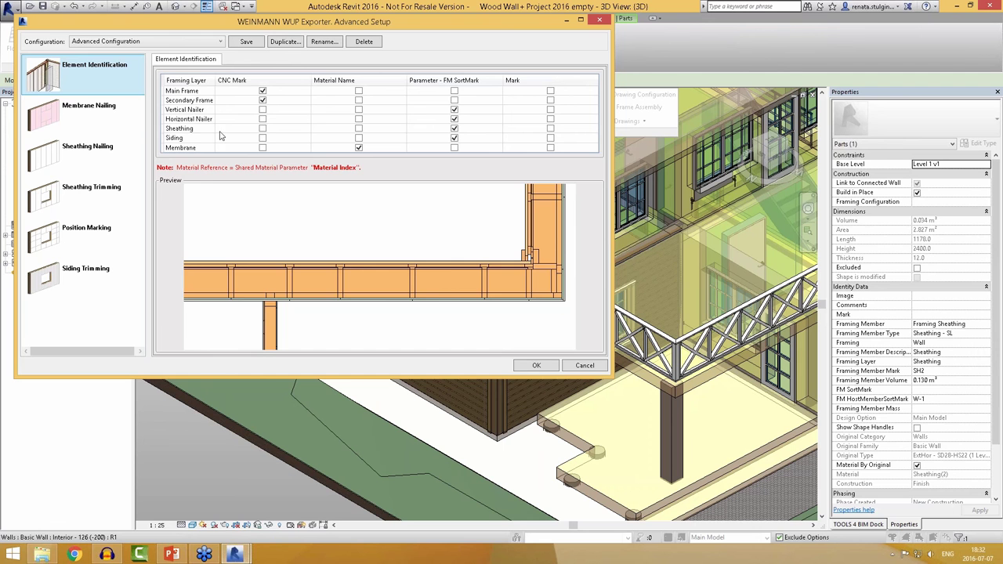
Step: Review membrane nailing, sheathing nailing, trimming, position marking and siding trimming pages, then accept unchanged
click(102, 111)
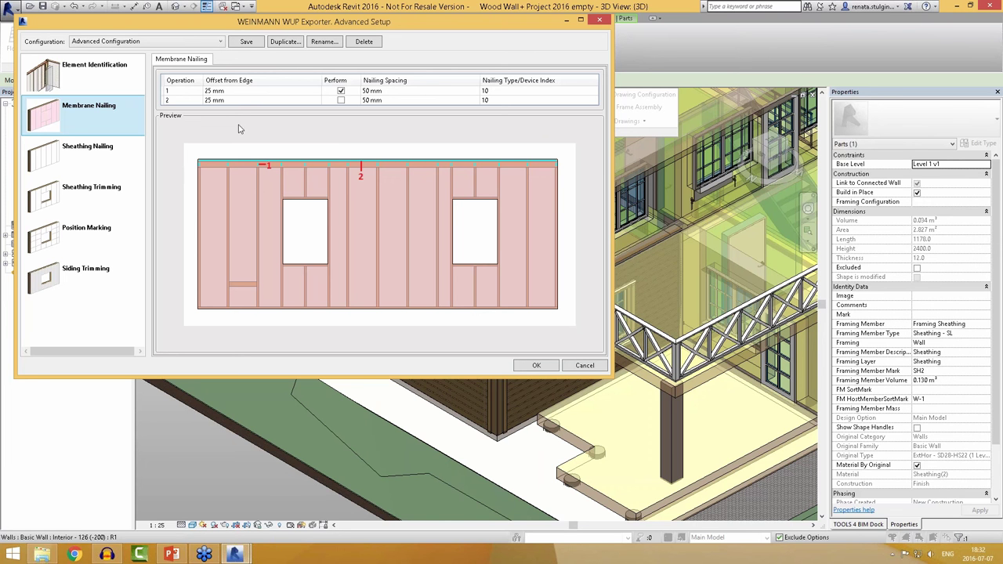
click(76, 154)
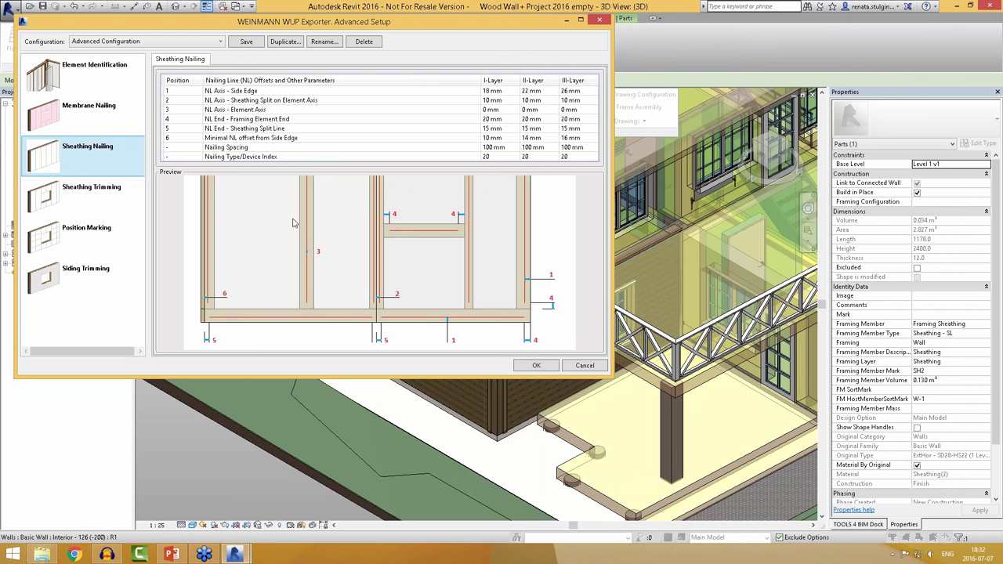
click(88, 204)
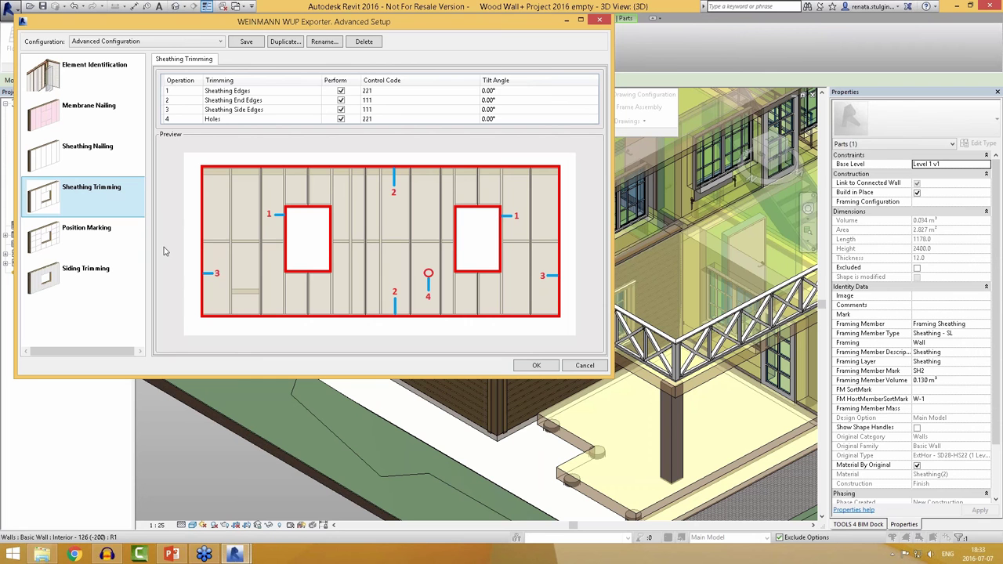
click(72, 251)
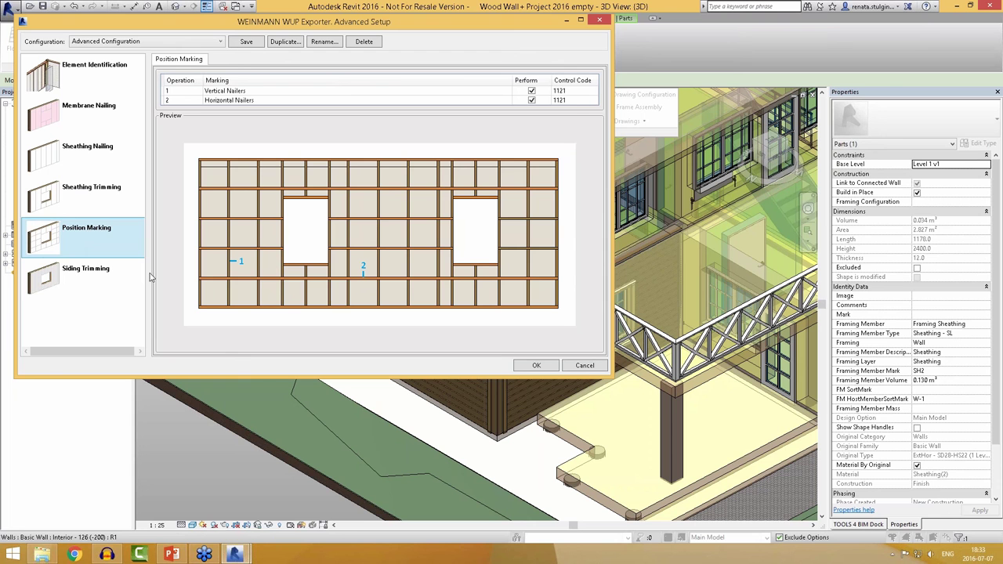
click(97, 290)
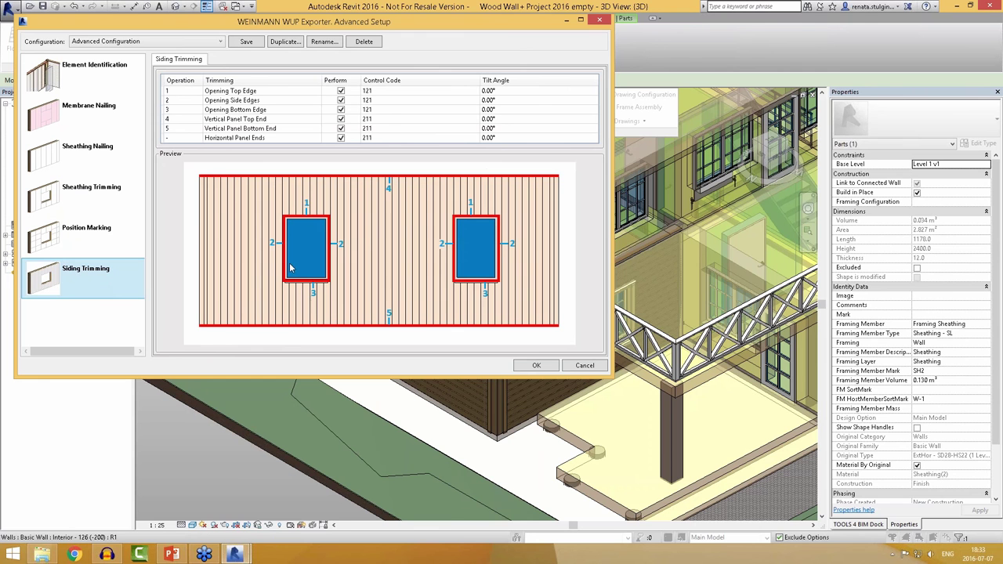
click(213, 43)
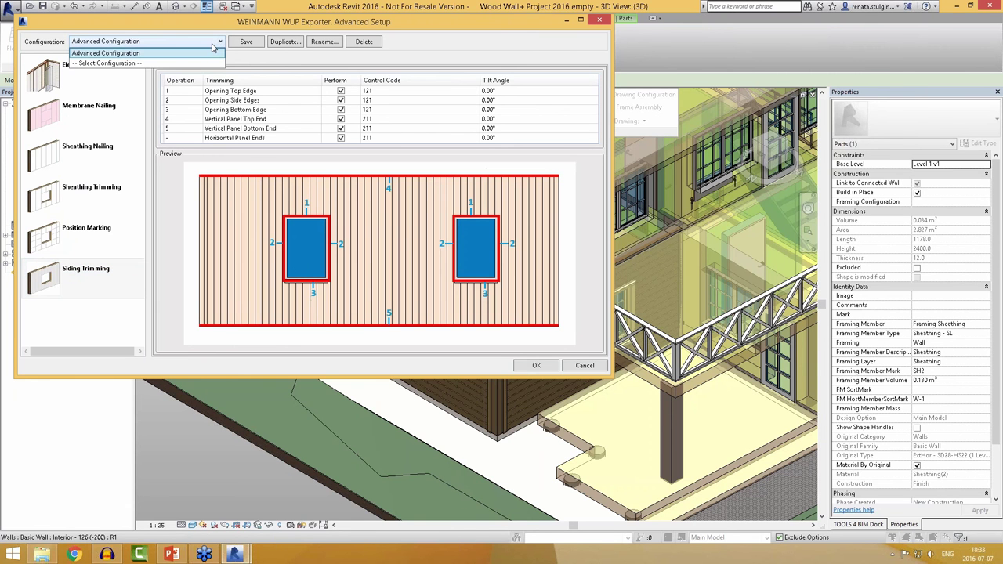
click(212, 47)
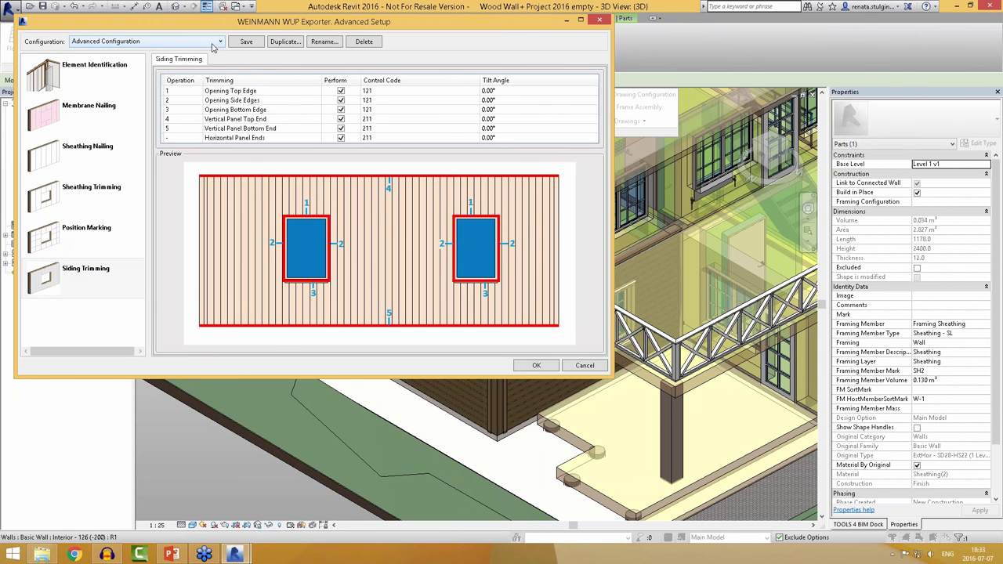
click(546, 367)
click(201, 139)
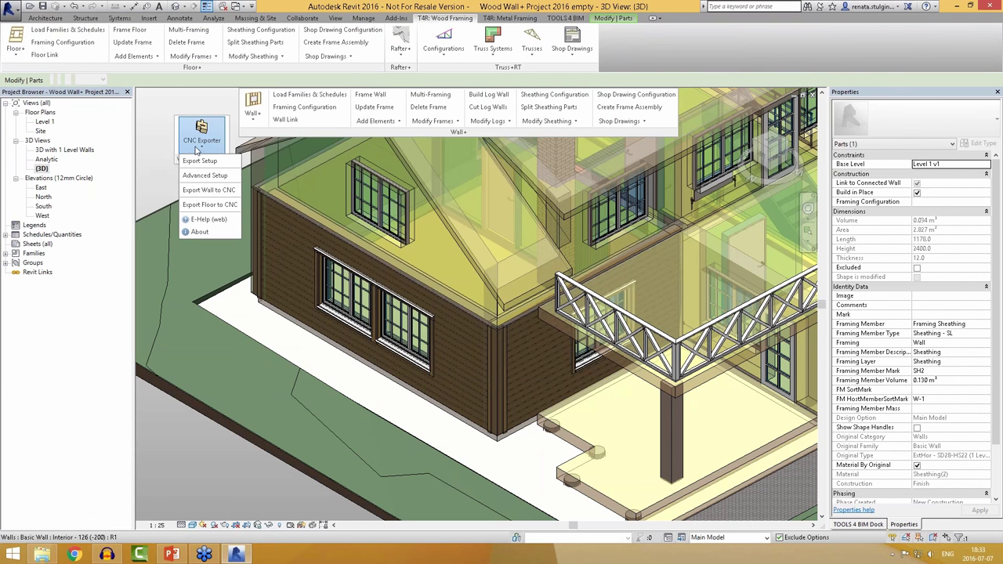
Step: Export the wall framing to a CNC WUP file and dismiss the export-finished report
click(207, 190)
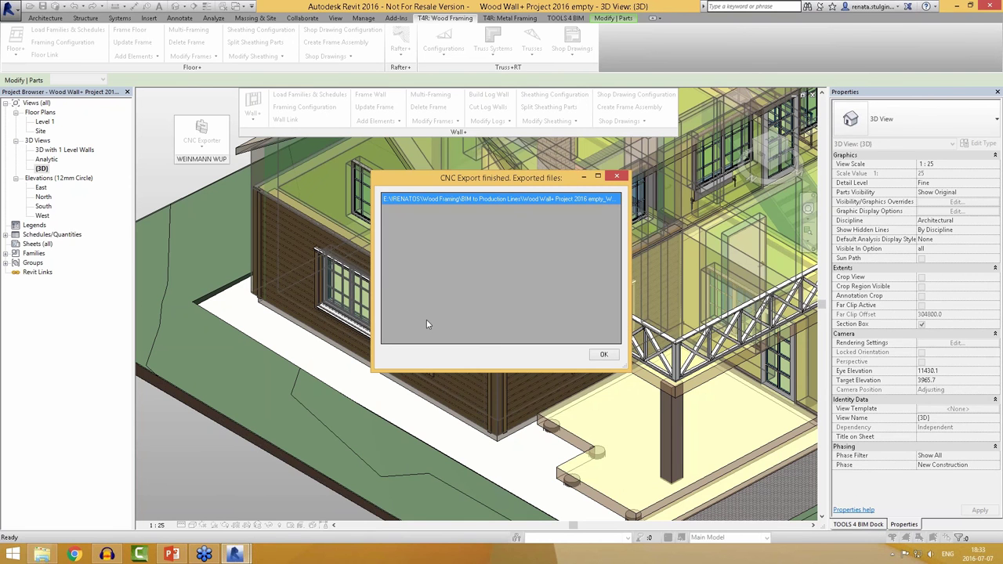
click(604, 355)
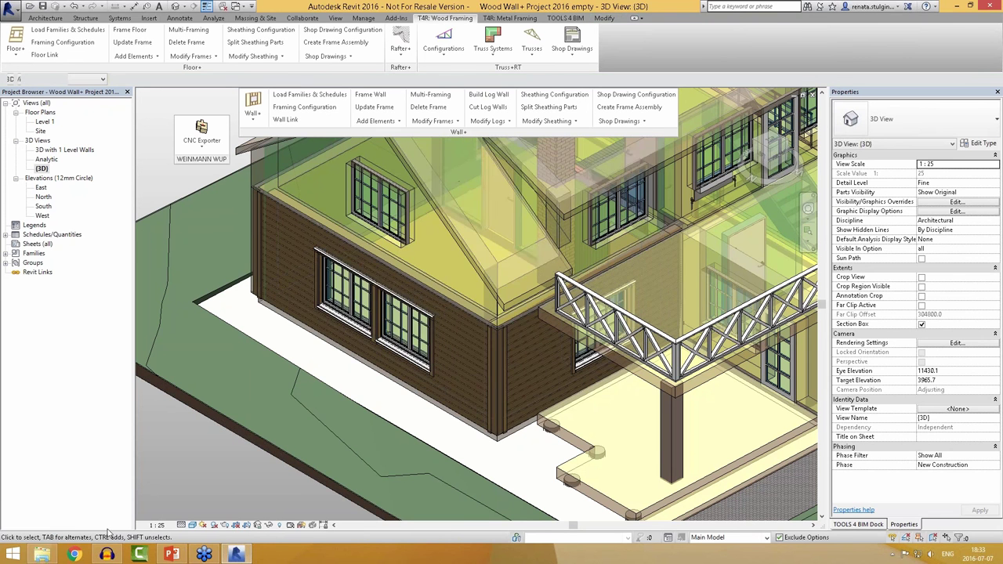
click(43, 554)
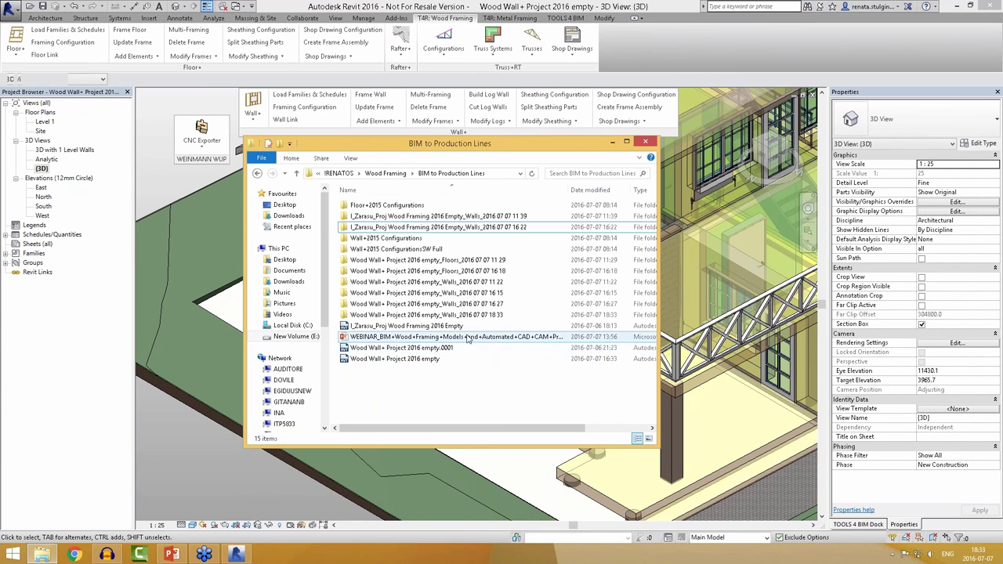
double_click(464, 315)
double_click(359, 205)
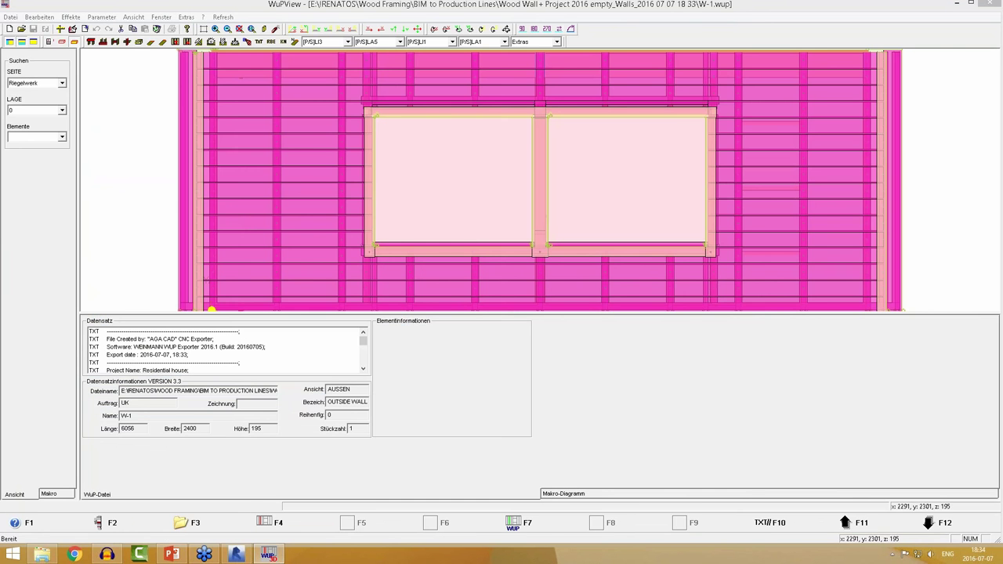
Step: Rotate the W-1 wall into 3D, inspect its studs and sheathing panels, then close WuPView
click(469, 30)
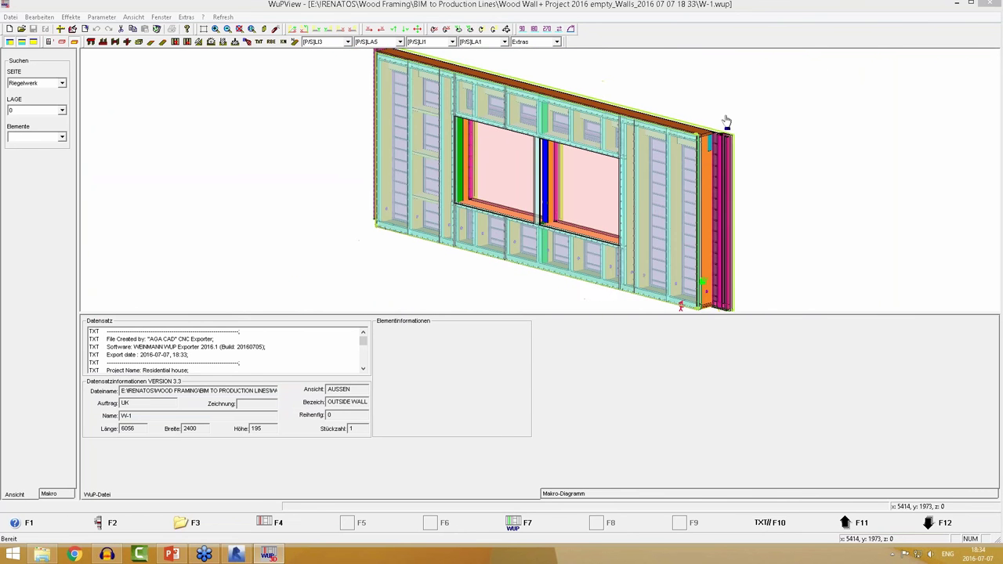
click(679, 182)
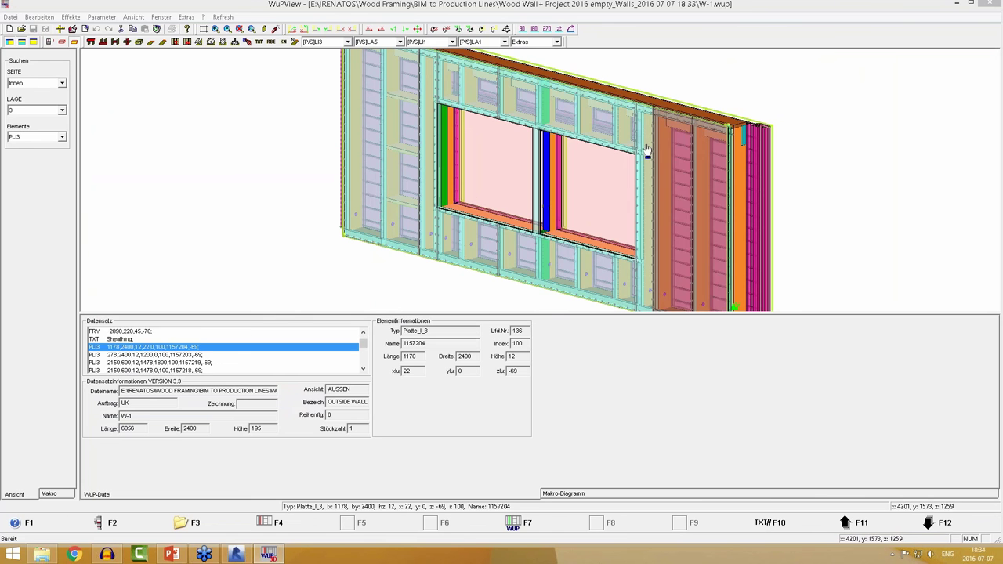
click(636, 149)
click(594, 125)
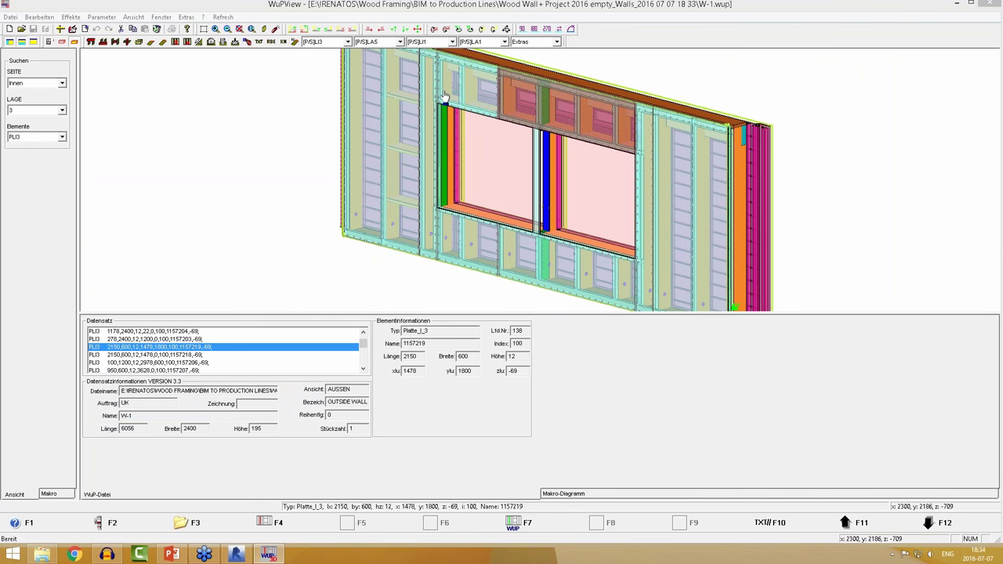
click(400, 116)
click(376, 155)
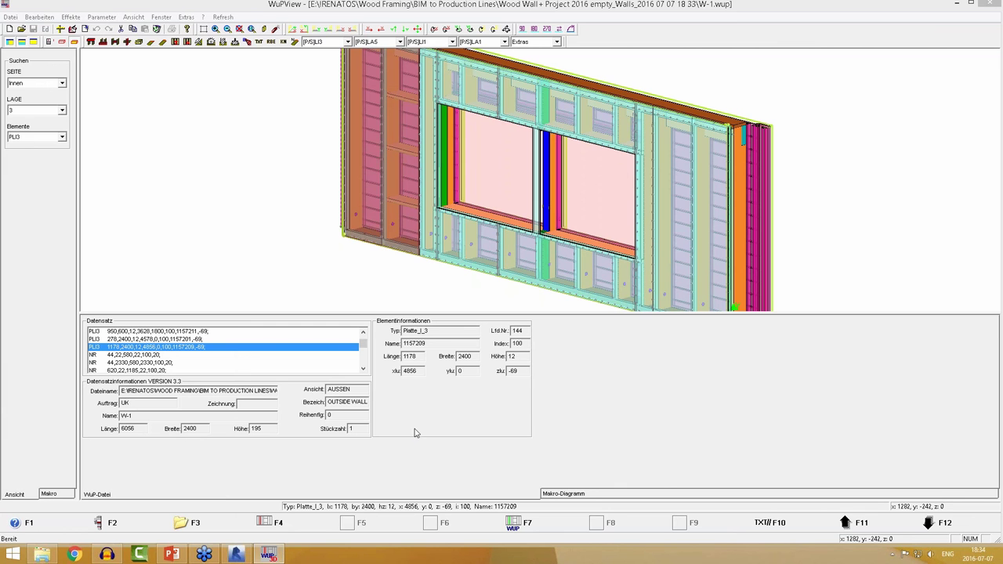
click(745, 218)
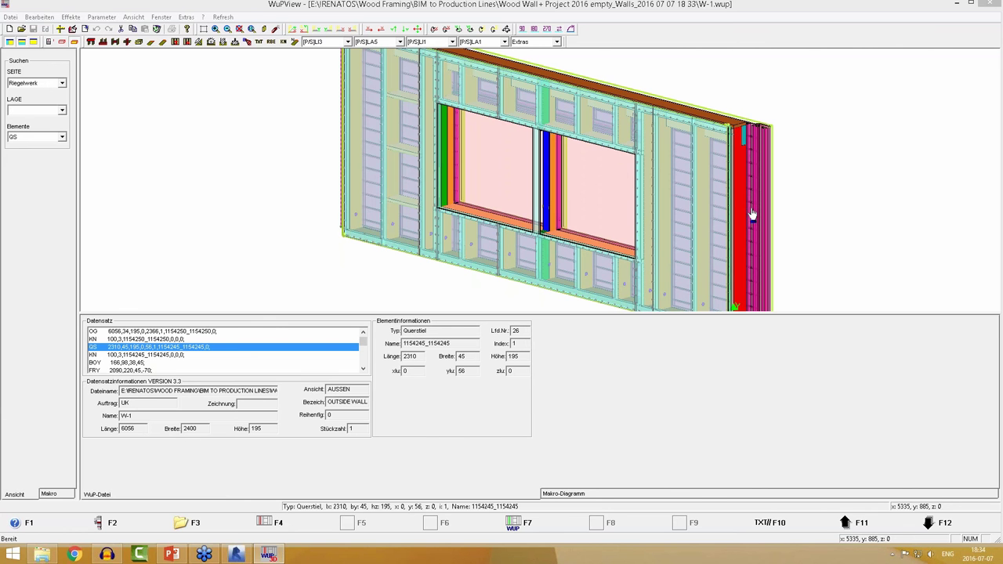
click(762, 216)
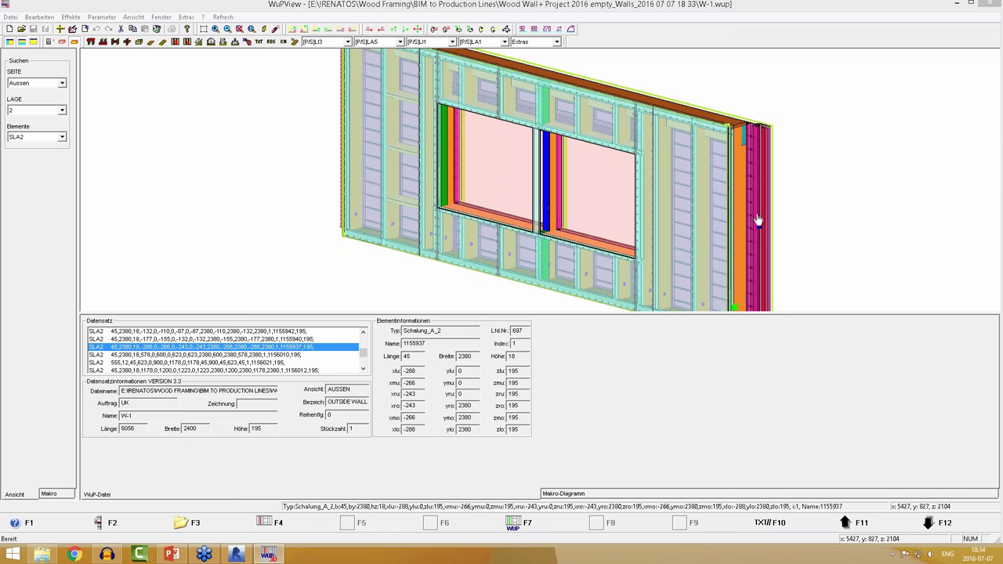
click(991, 4)
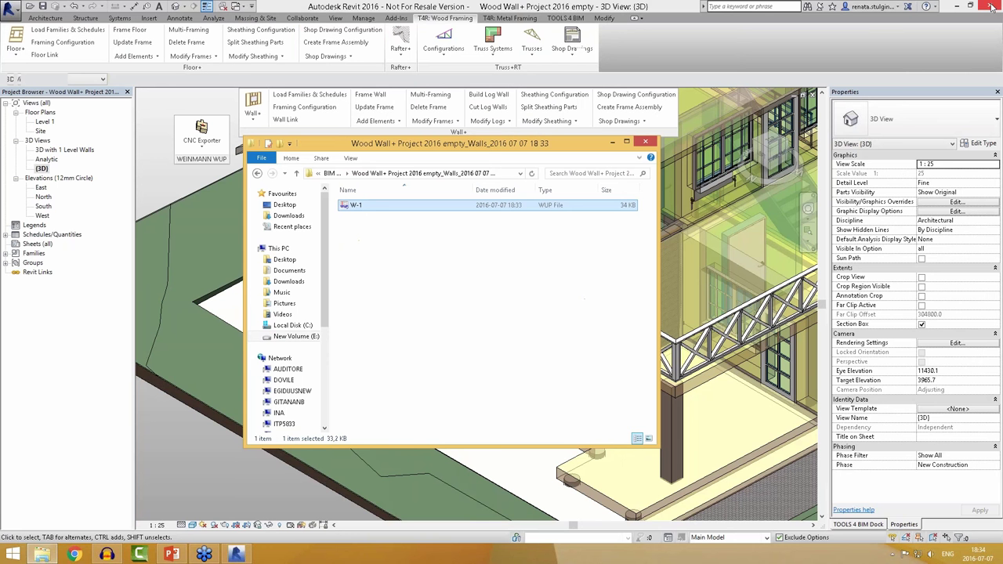
Step: Float the Floor+ framing tools over the 3D house view beside the Wall+ tools
click(614, 142)
scroll(580, 439, up, 5)
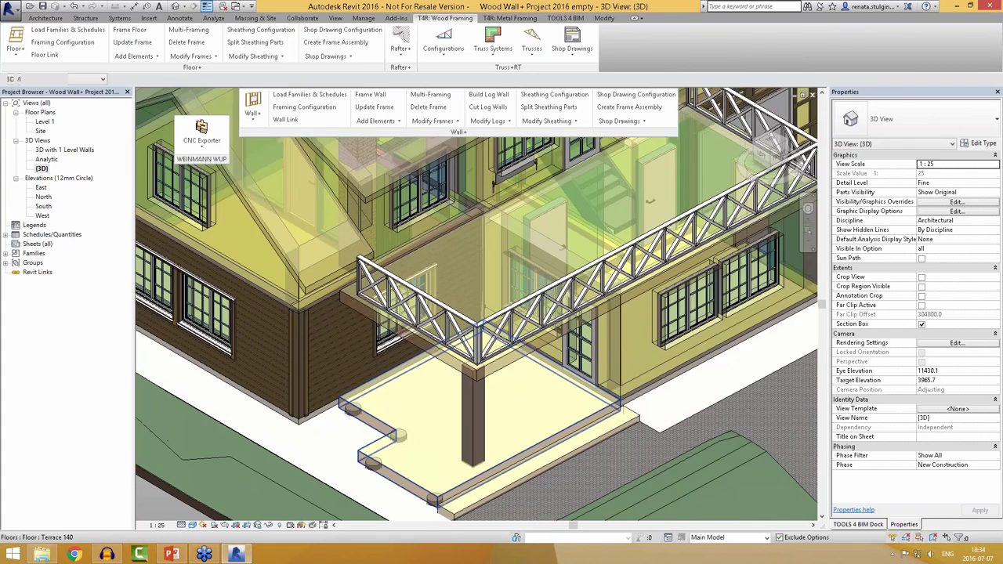
scroll(536, 163, down, 3)
shift+middle_drag(541, 180, 570, 166)
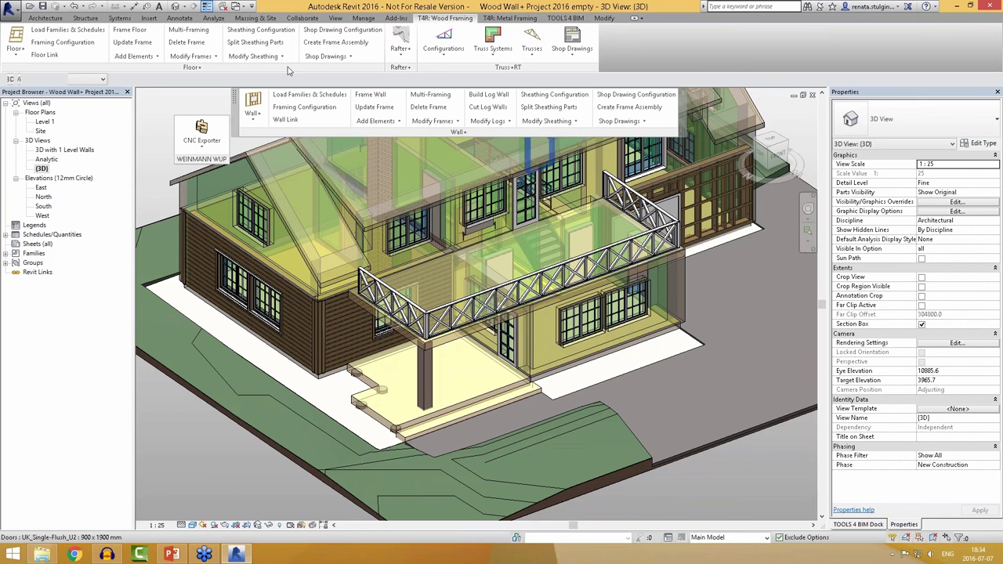
drag(288, 72, 624, 182)
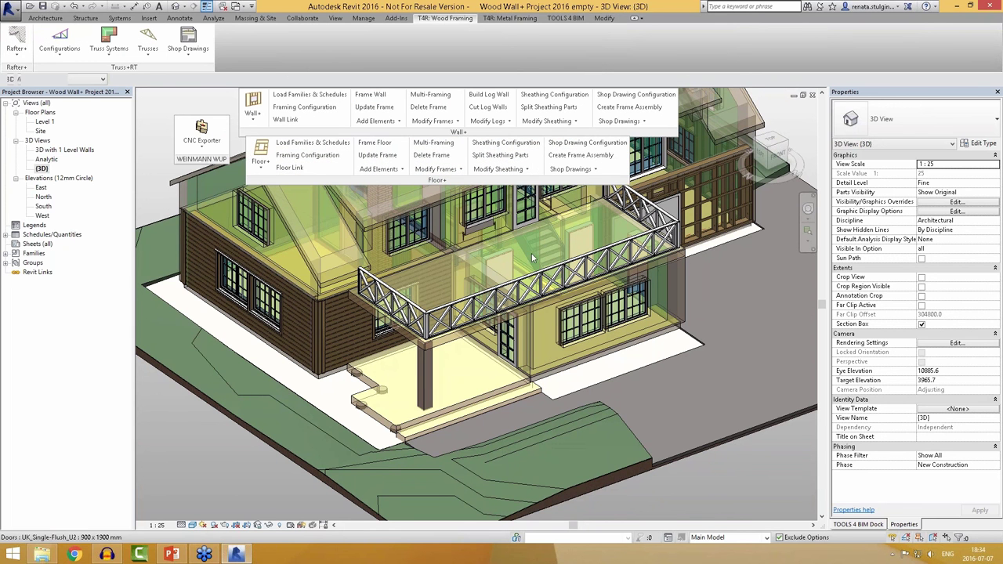
Step: Pan to the porch and select the Terrace 140 terrace floor
middle_drag(533, 258, 545, 287)
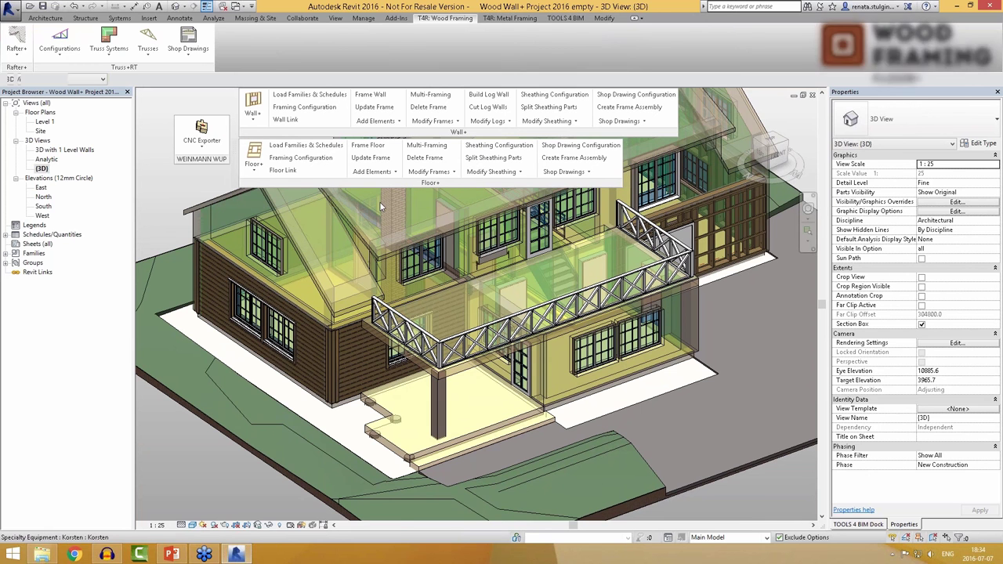
middle_drag(464, 406, 467, 361)
click(468, 358)
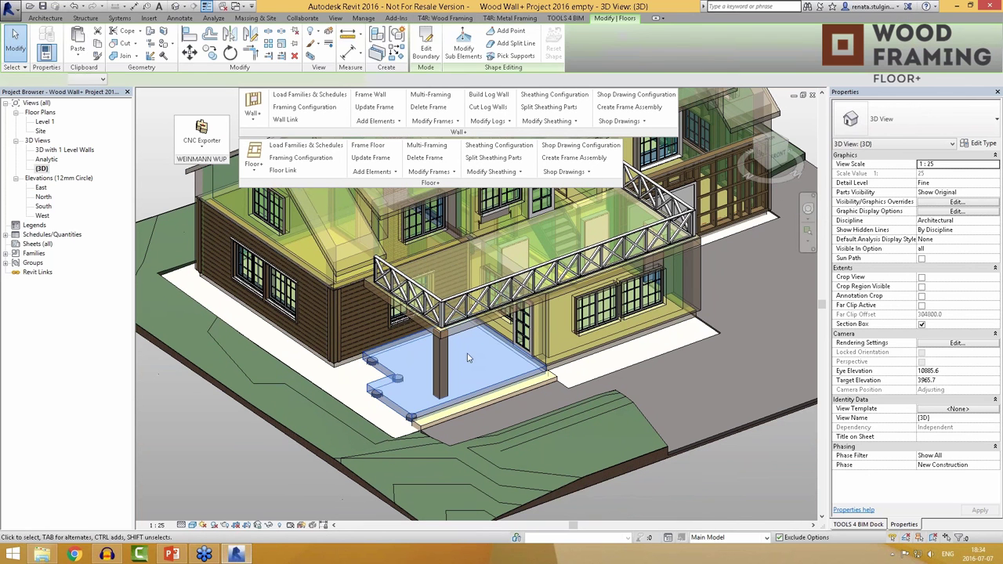
Step: Keep Terrace 140 layers linked to Flooring, Frame and Batten, then add the second terrace floor
click(283, 172)
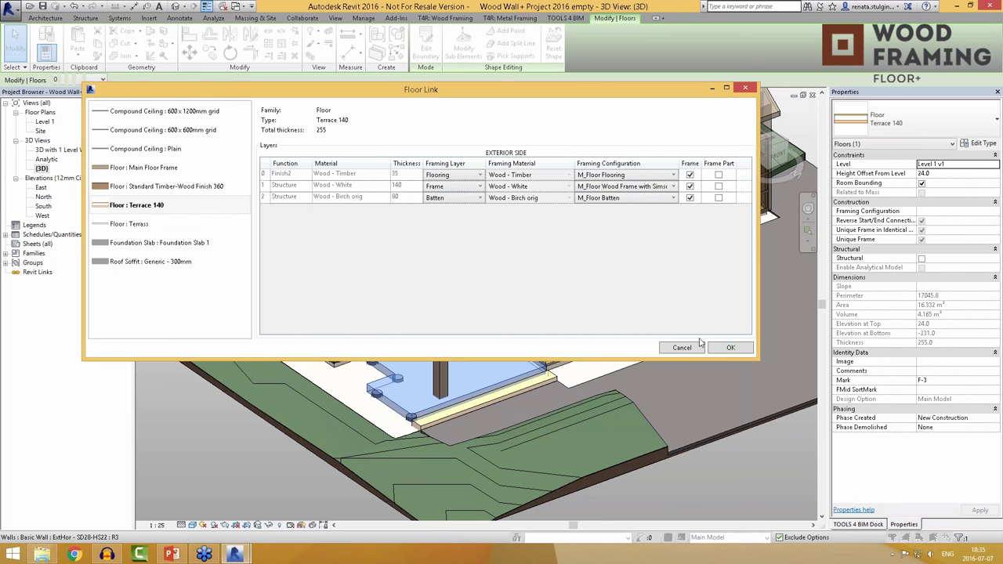
click(729, 349)
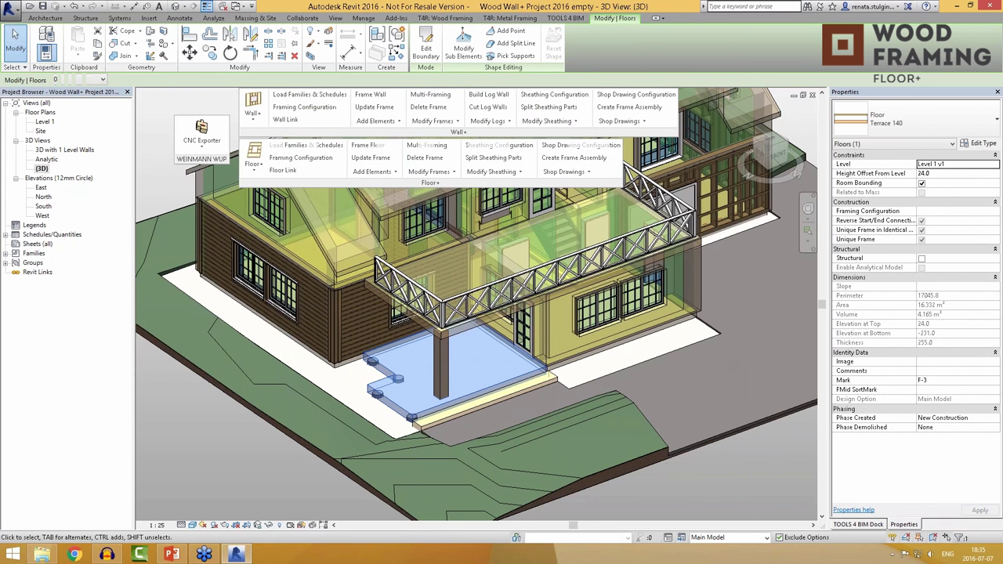
ctrl+click(547, 352)
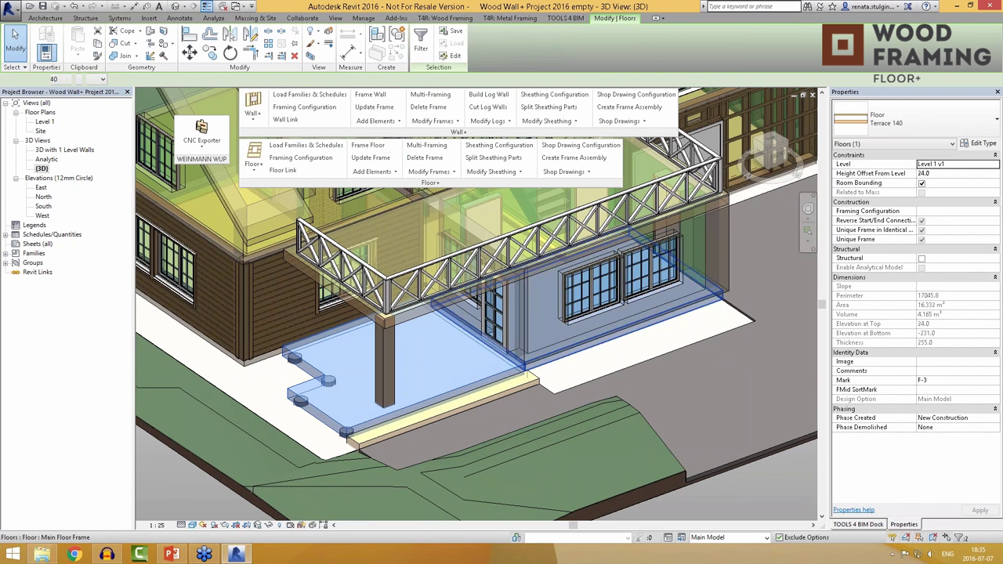
Step: Generate joist framing for both terrace floors and inspect a HU-45x120 joist hanger
click(374, 151)
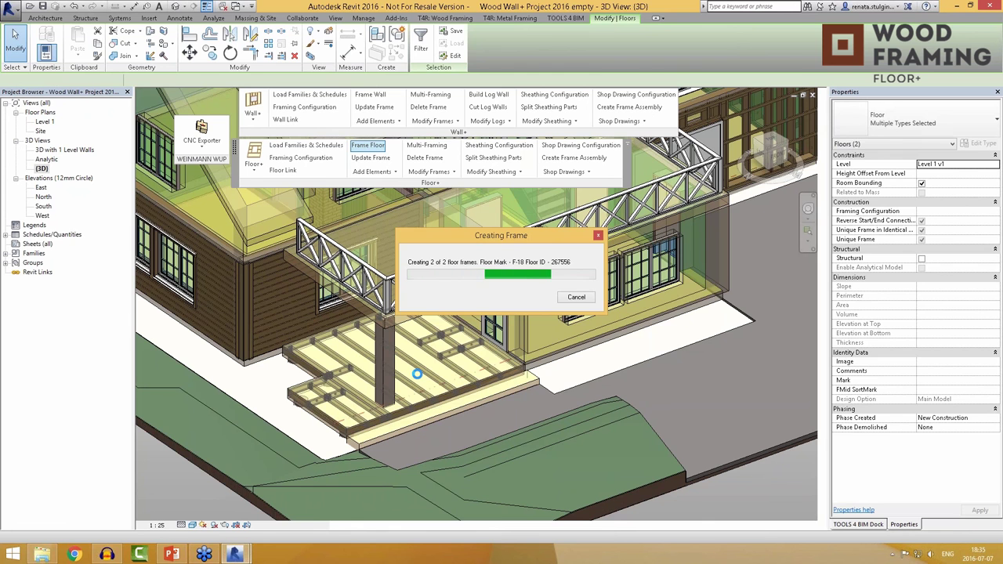
middle_drag(379, 388, 421, 368)
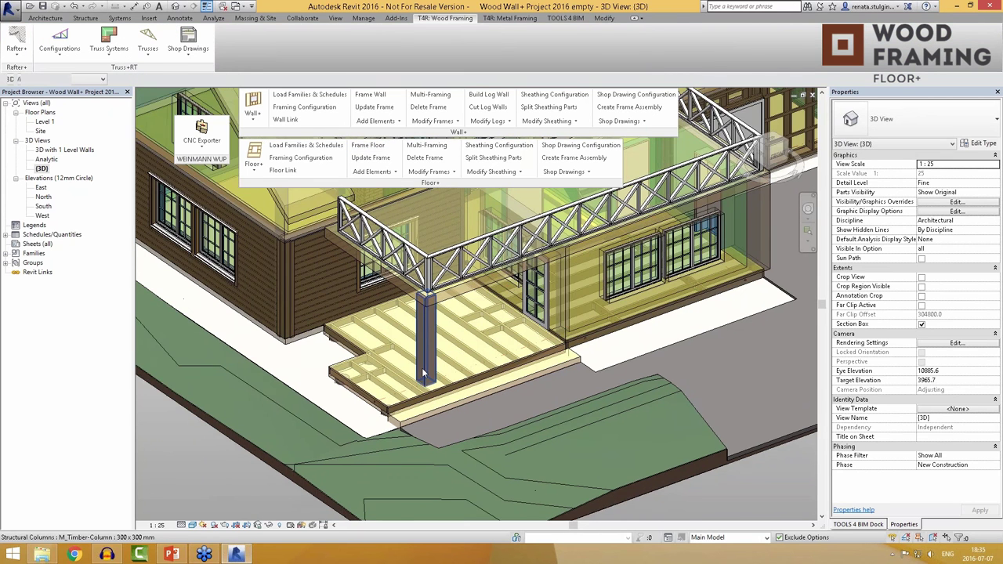
scroll(422, 367, up, 8)
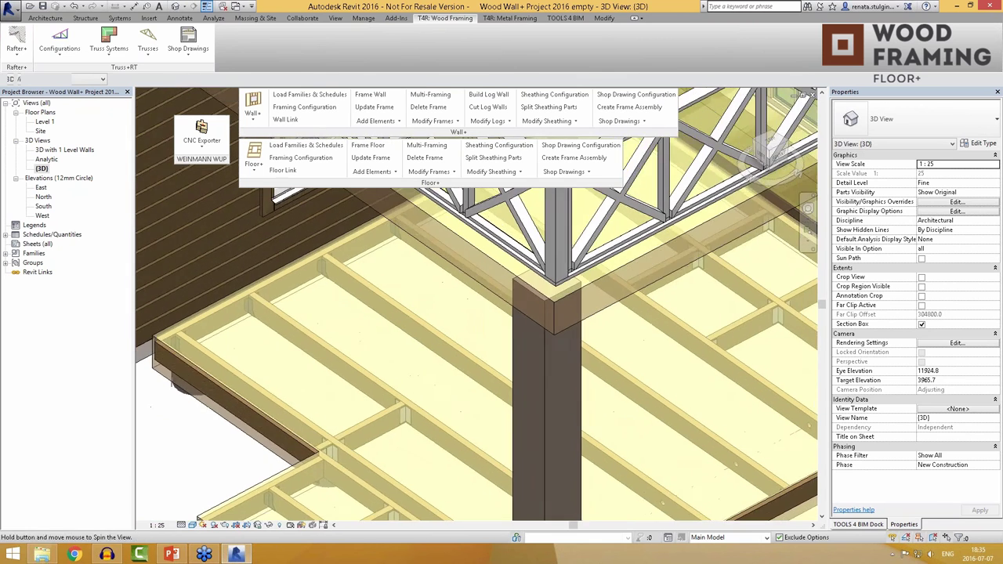
scroll(386, 366, up, 4)
click(311, 255)
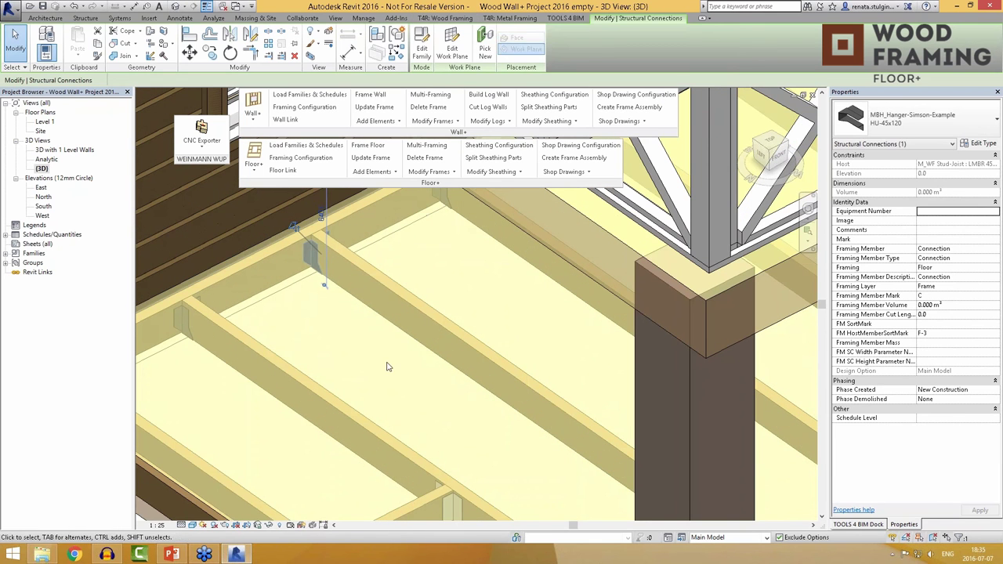
Step: Zoom back out over the whole terrace and reselect the framed floor
scroll(424, 408, down, 2)
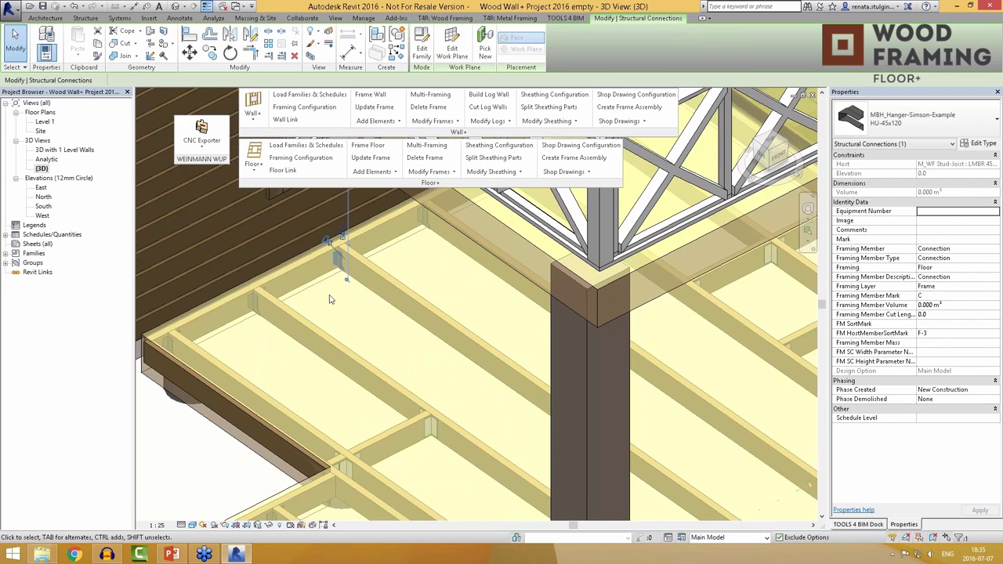
scroll(330, 299, down, 4)
shift+middle_drag(330, 300, 345, 427)
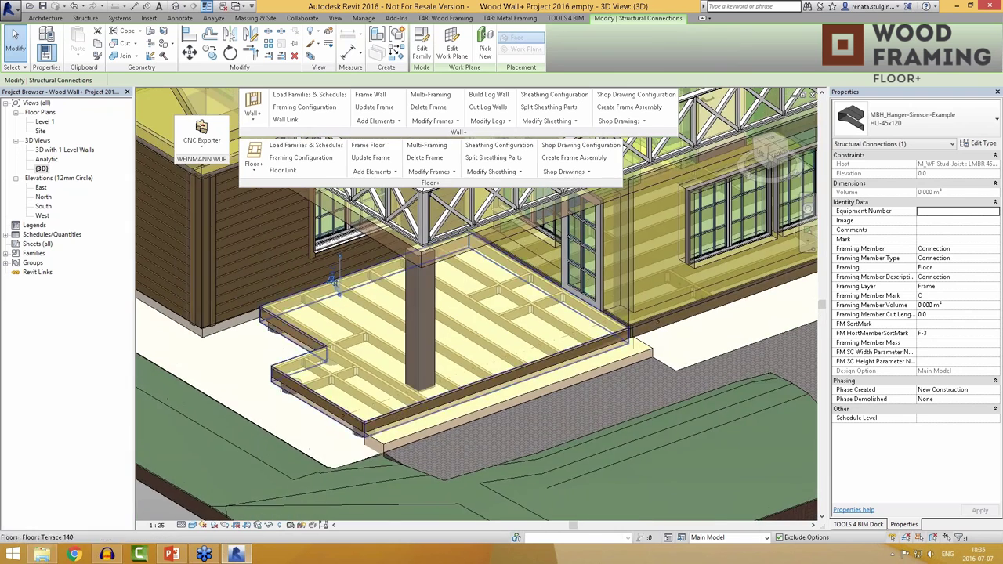
click(343, 430)
Step: Add 150x35 flooring boards and battens on top of the terrace floor joists
click(375, 171)
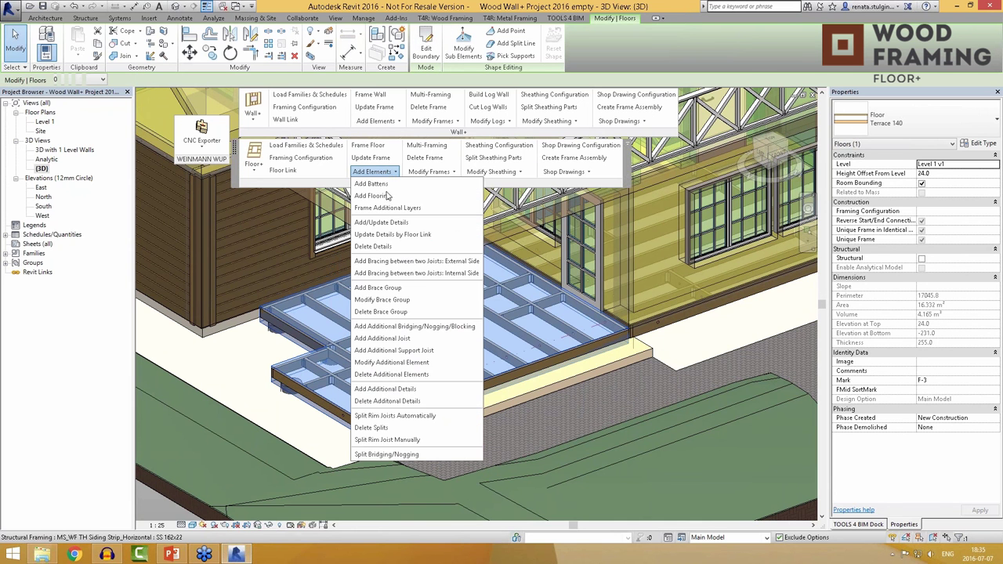
click(387, 196)
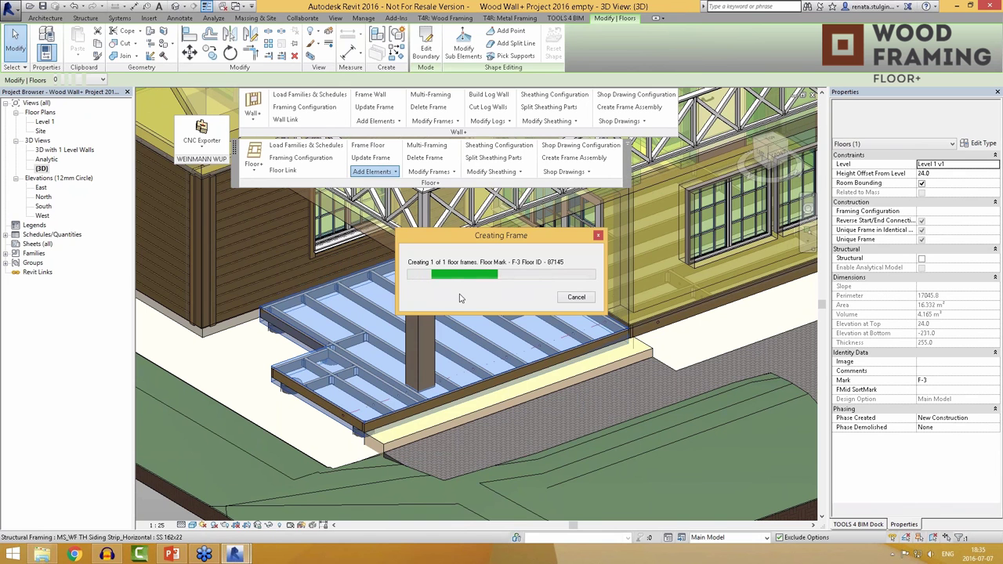
click(333, 427)
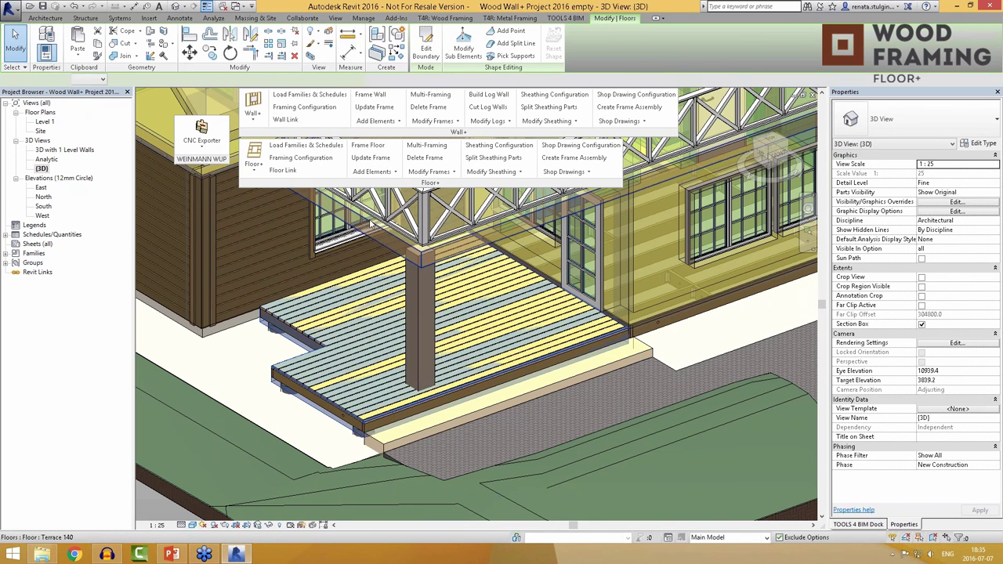
click(372, 173)
click(371, 184)
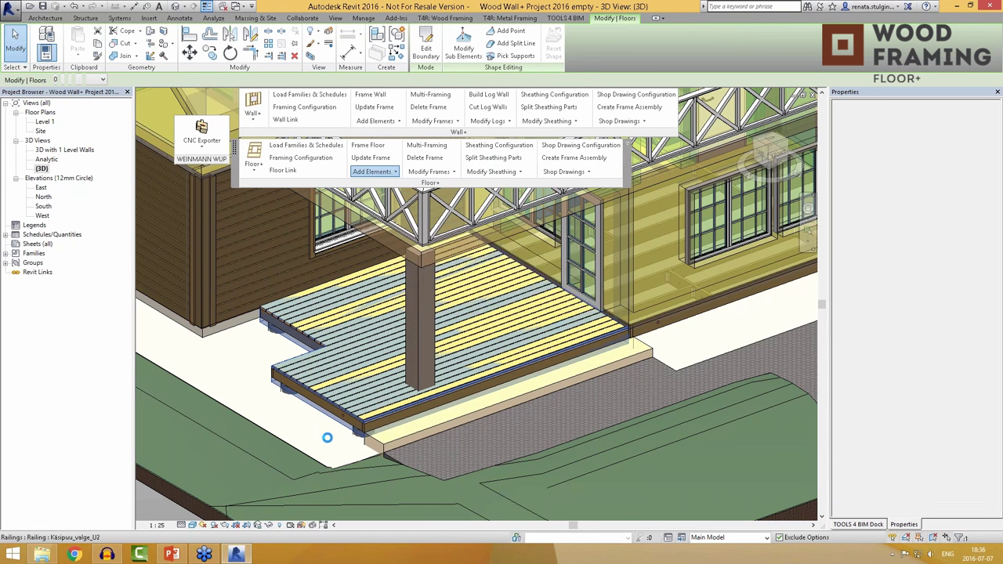
Step: Orbit around the finished deck, inspect one member, and clear the selection
mouse_move(368, 368)
shift+middle_down()
mouse_move(439, 376)
mouse_move(288, 321)
mouse_move(469, 383)
mouse_move(551, 376)
mouse_move(555, 401)
shift+middle_up()
click(439, 378)
key(Escape)
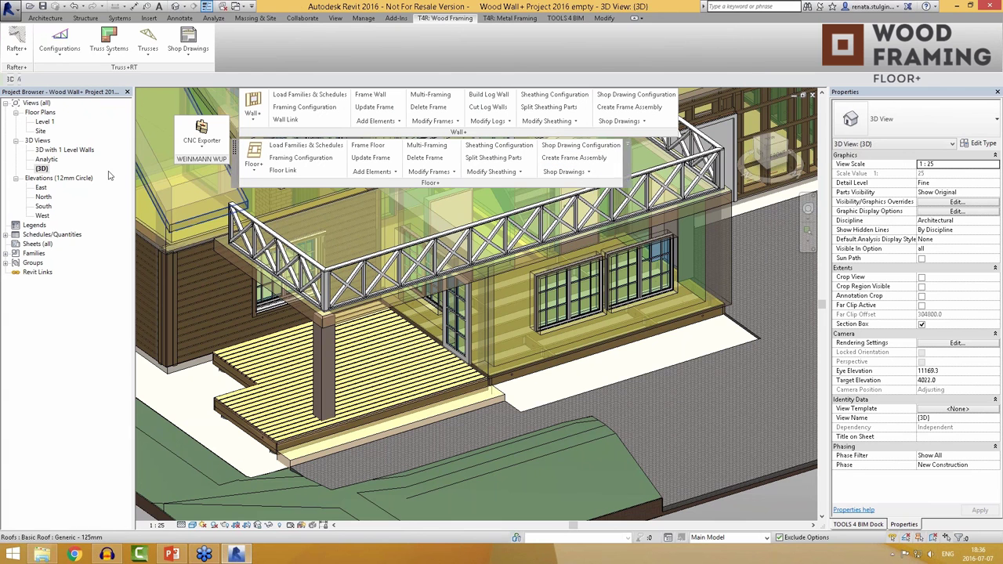
Step: In the '3D with 1 Level Walls' view, split the Level 1 floor sheathing into panels
double_click(66, 150)
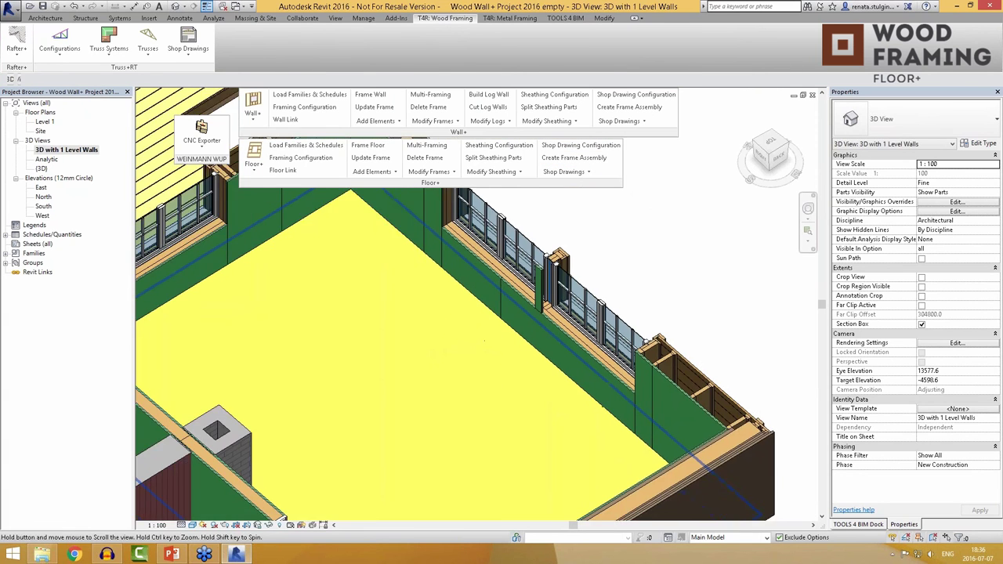
scroll(546, 326, down, 5)
scroll(572, 194, up, 2)
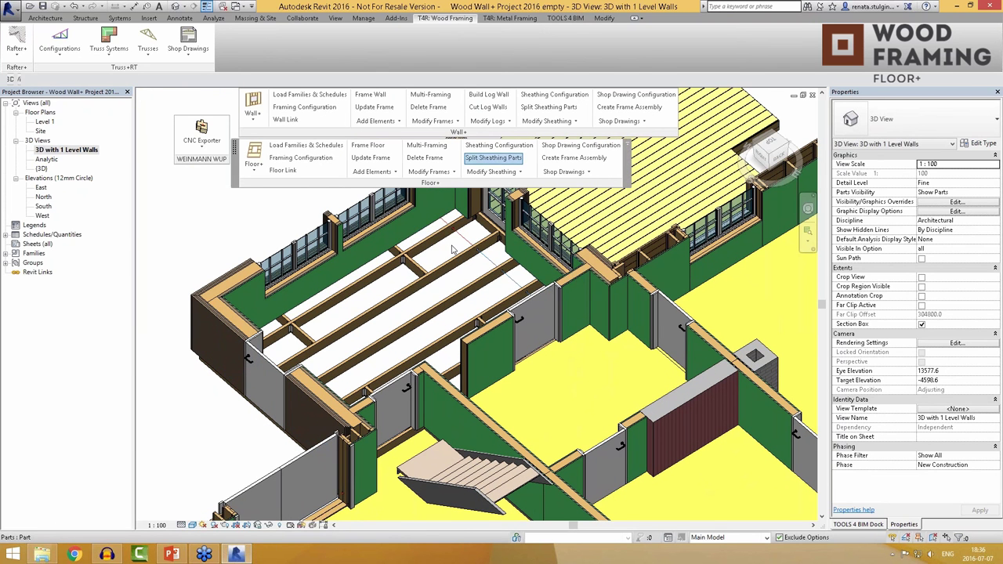
click(479, 159)
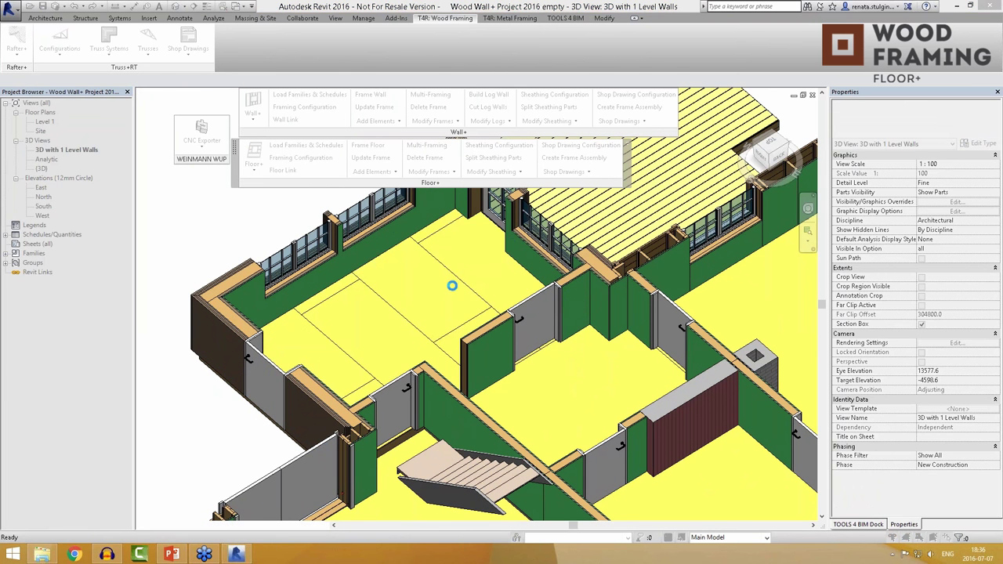
Step: Check several of the new sheathing panels, then return to the main {3D} view
click(369, 302)
click(478, 259)
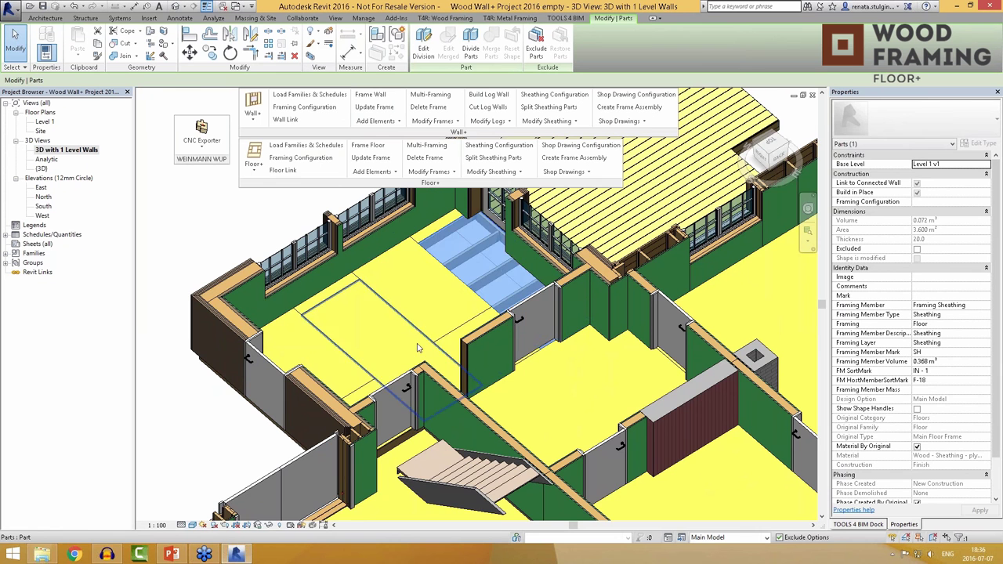
shift+middle_drag(502, 314, 446, 314)
click(470, 259)
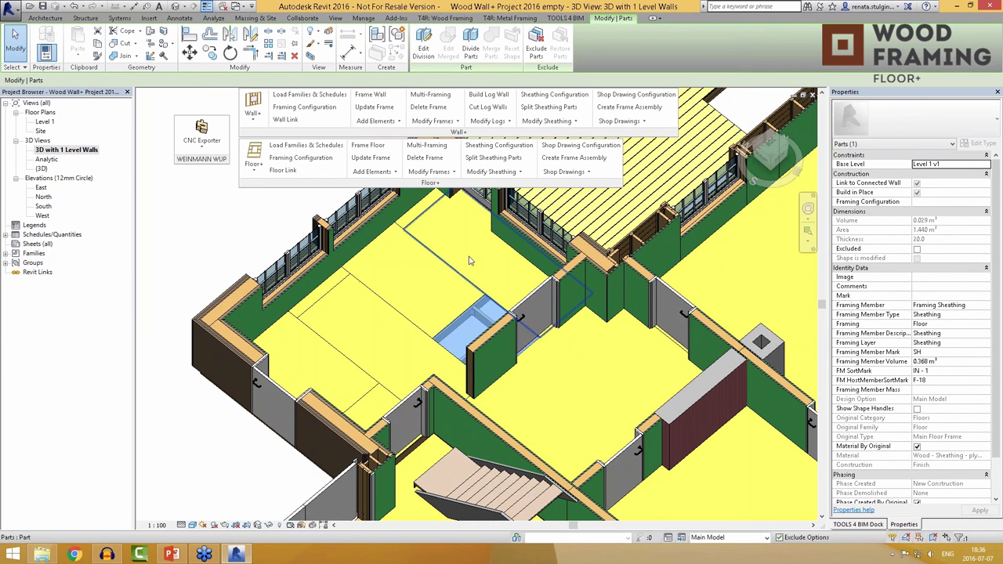
double_click(41, 169)
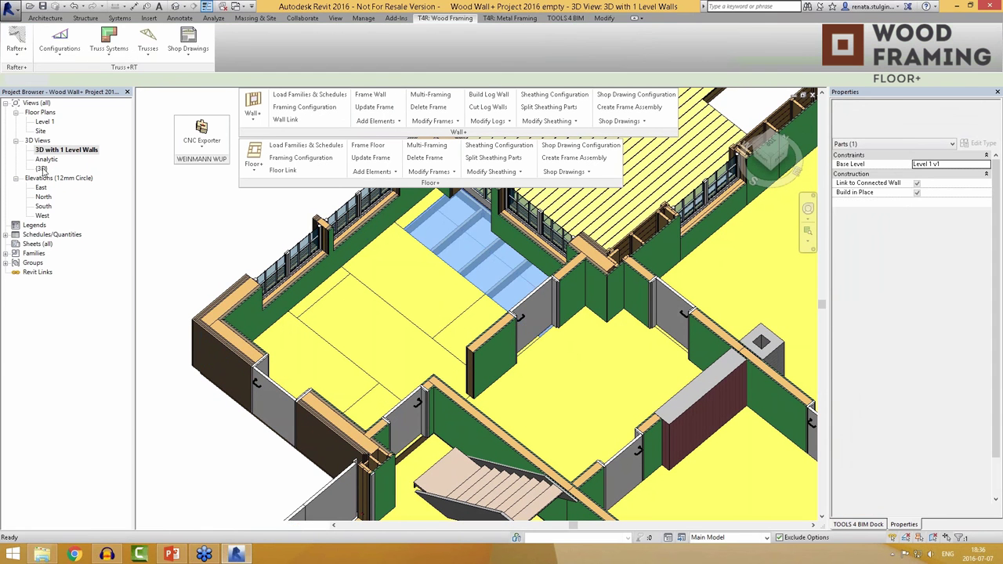
Step: Keep the A1 metric titleblock, review the dimension tabs, and save the shop drawing configuration
scroll(498, 312, down, 2)
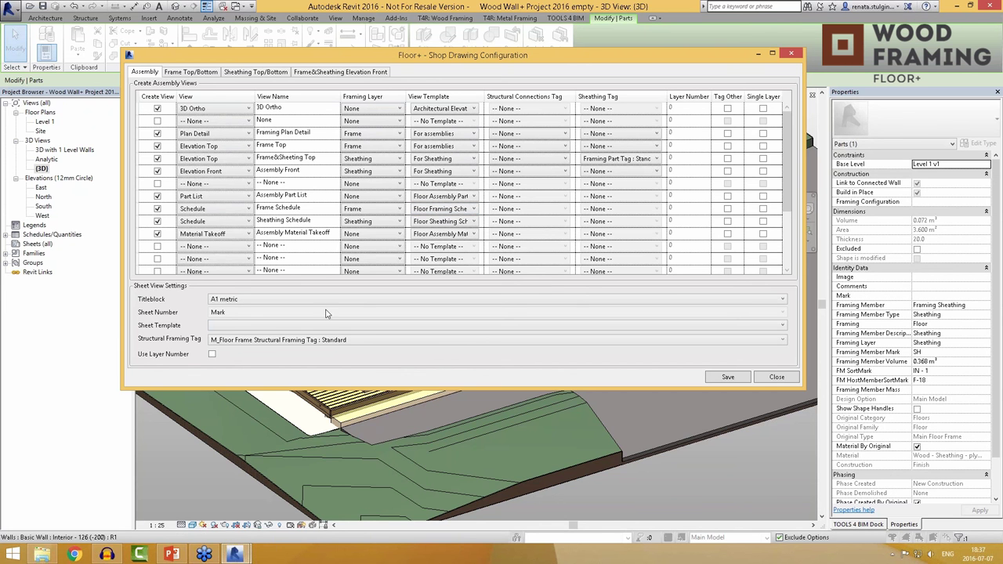
click(255, 300)
click(252, 319)
click(196, 72)
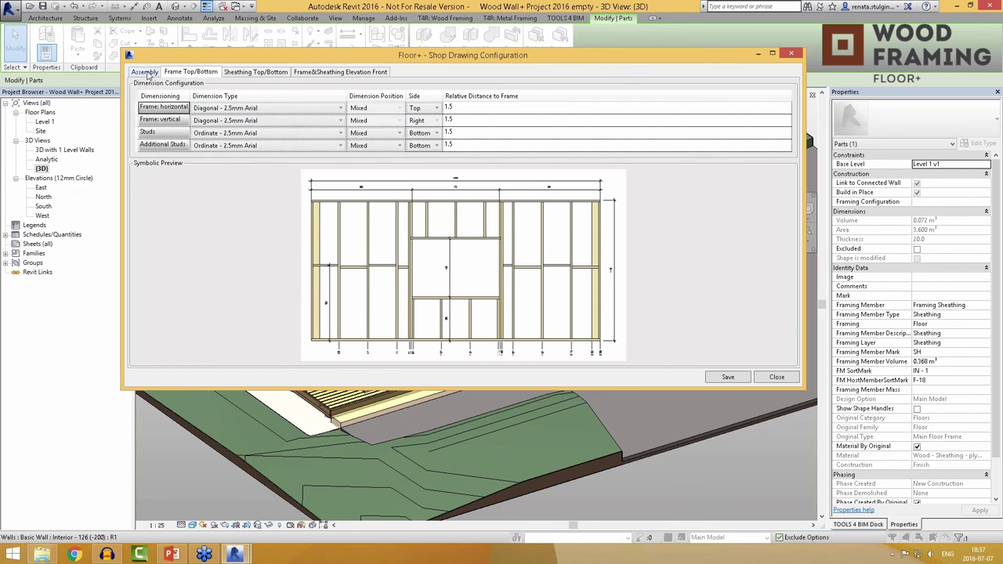
click(267, 73)
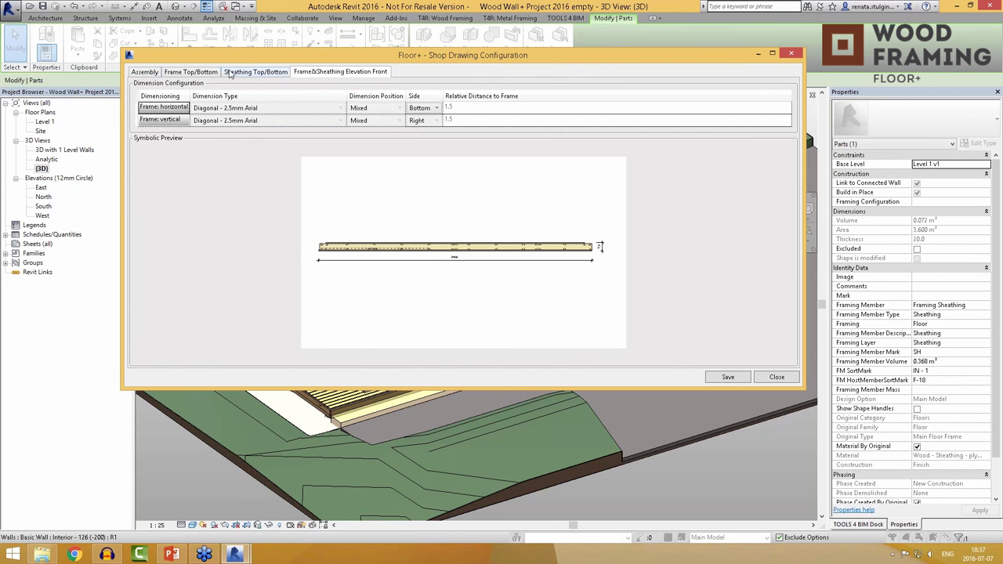
key(ctrl+Tab)
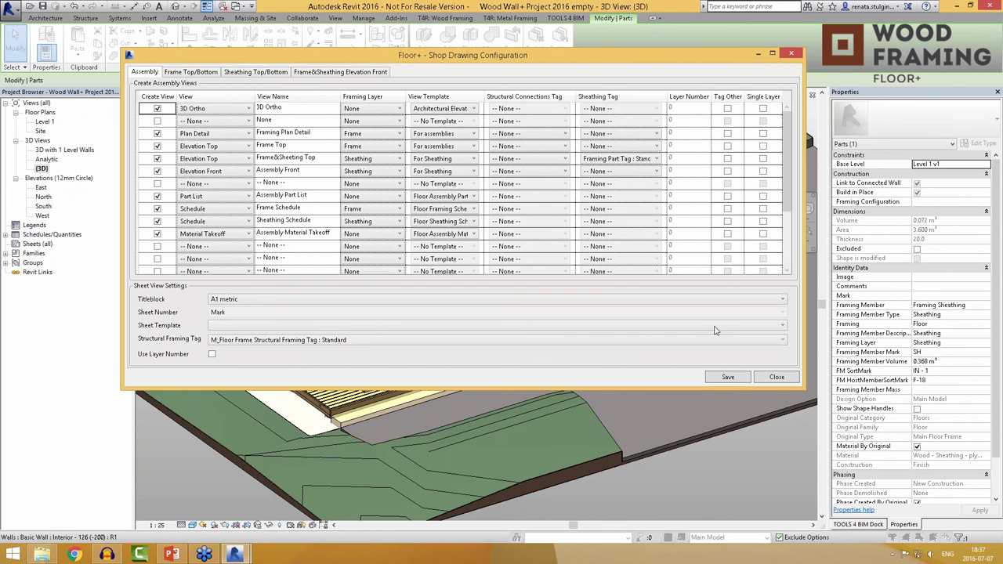
click(728, 378)
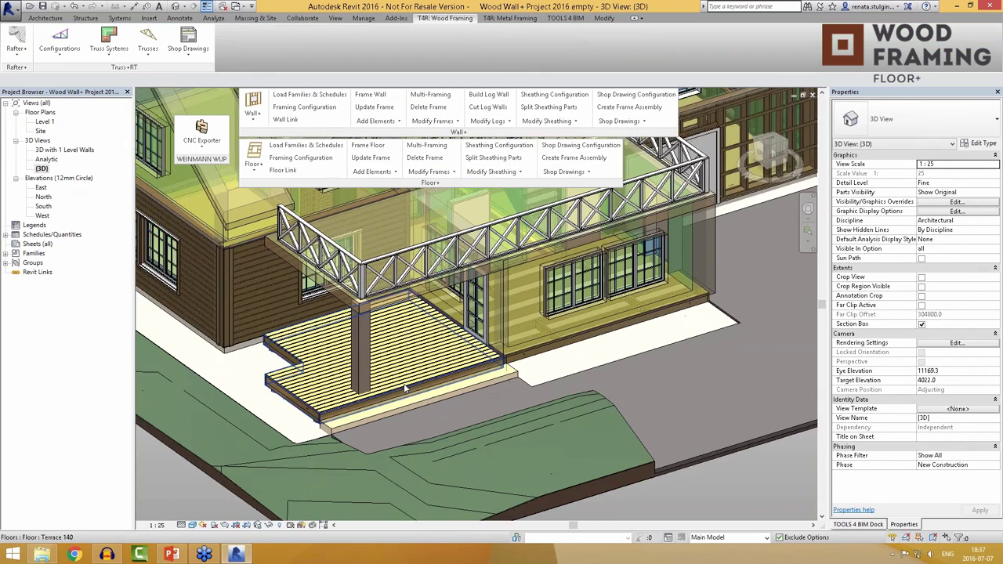
scroll(405, 388, up, 2)
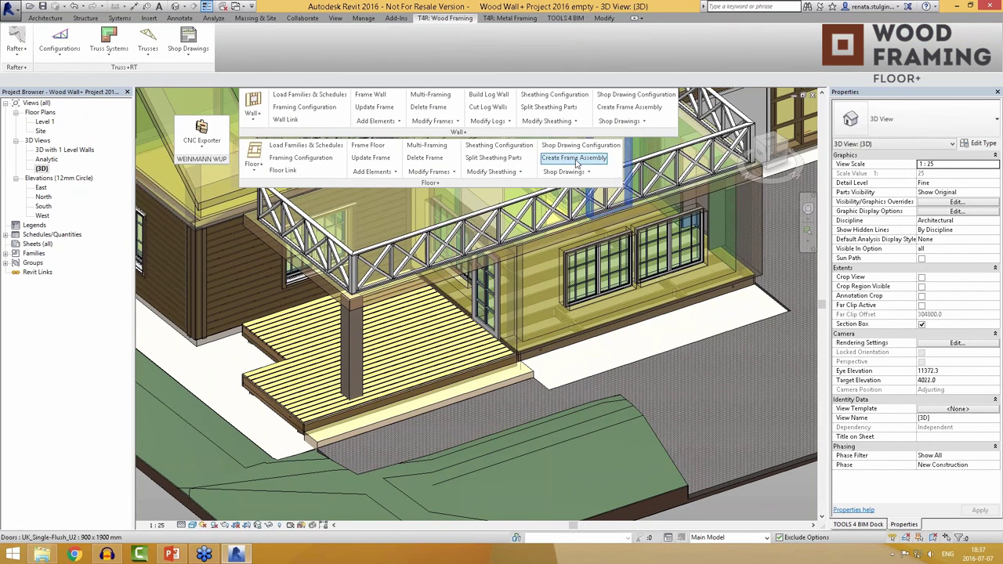
Step: Create the terrace frame assembly and open assembly F-18's 3D Ortho and Frame Top views
click(577, 158)
click(556, 345)
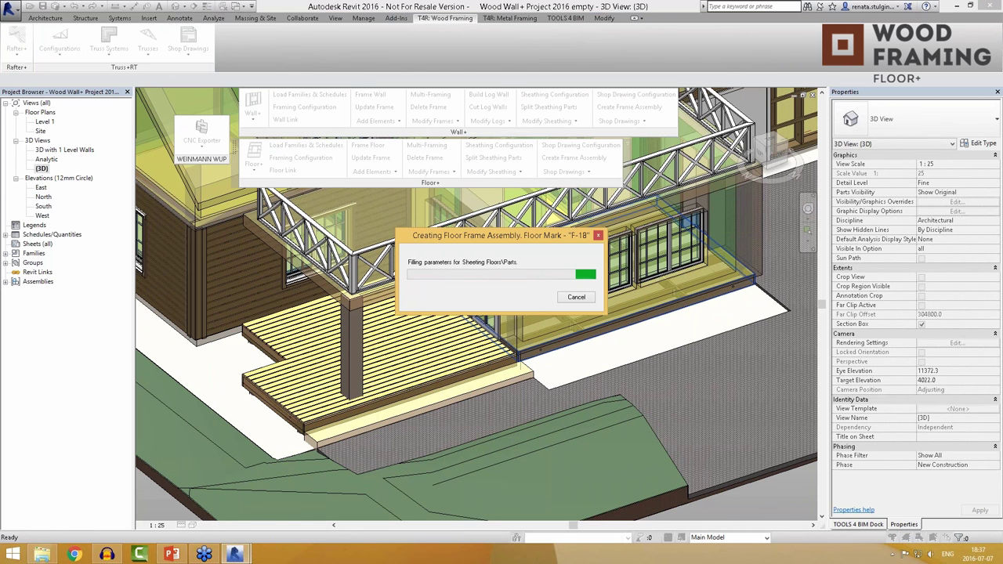
double_click(35, 283)
double_click(31, 292)
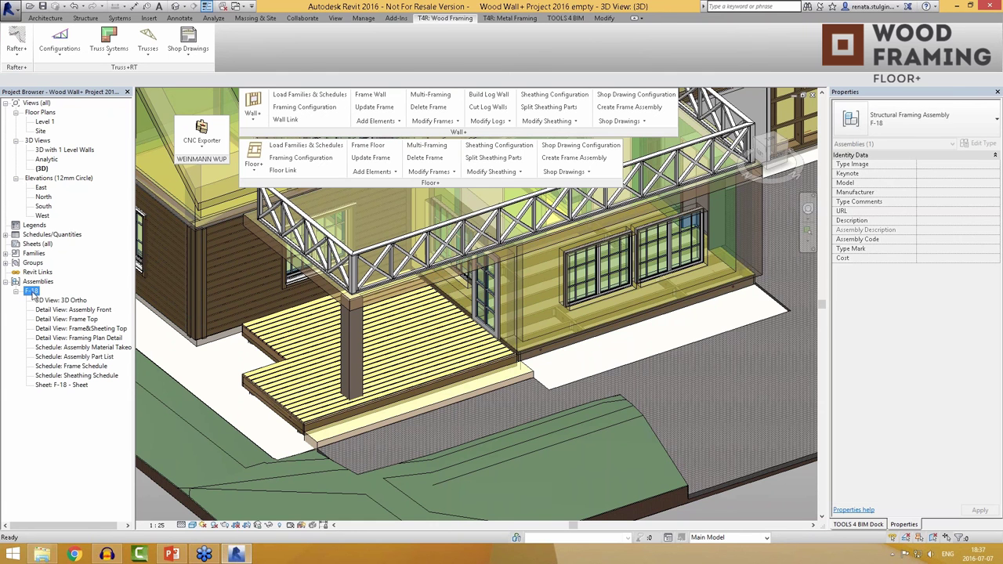
double_click(69, 301)
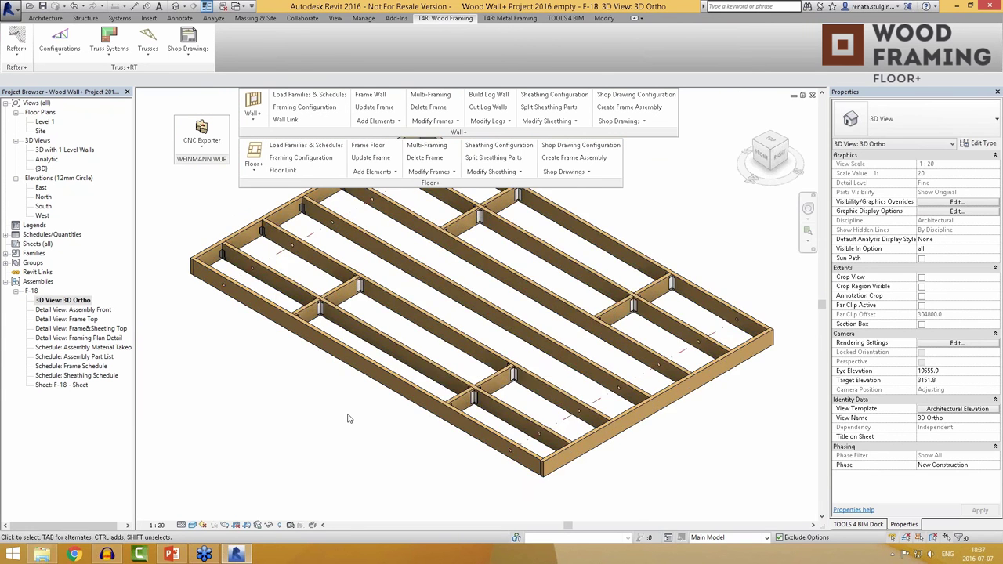
double_click(78, 320)
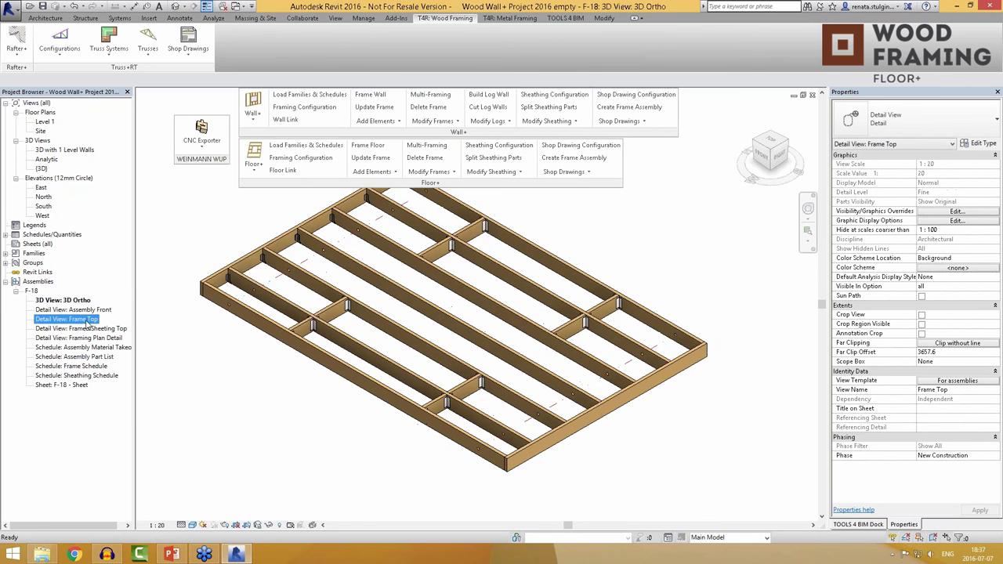
Step: Sort the F-18 Frame Top structural framing members by mark
mouse_move(319, 359)
middle_down()
mouse_move(298, 354)
mouse_move(293, 369)
mouse_move(261, 343)
middle_up()
scroll(431, 438, up, 2)
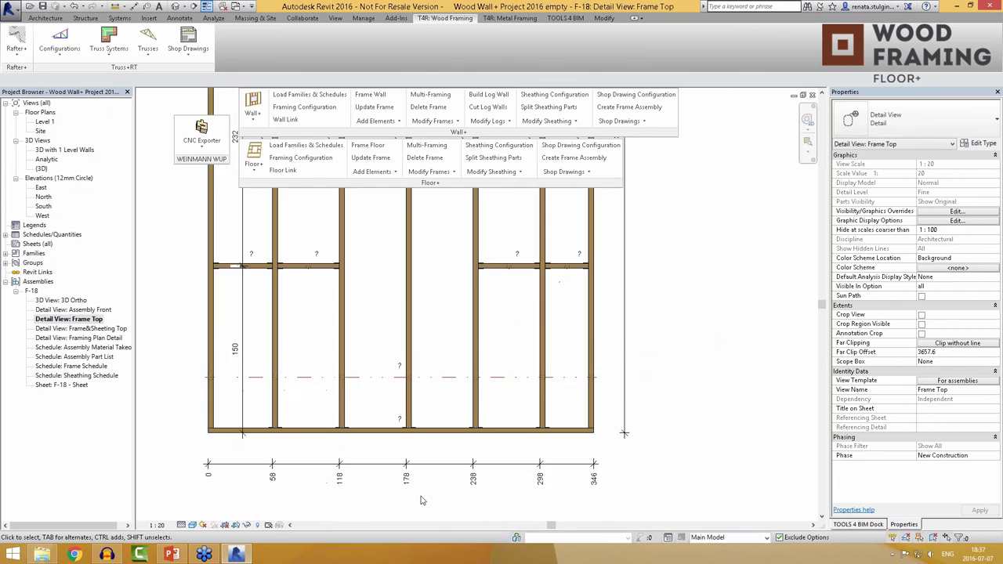
scroll(399, 239, up, 3)
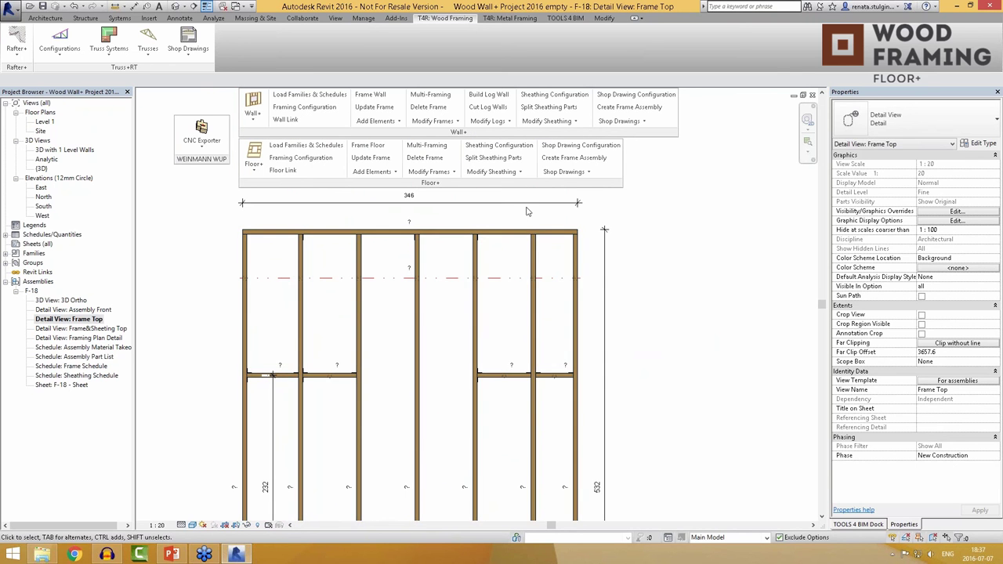
click(563, 172)
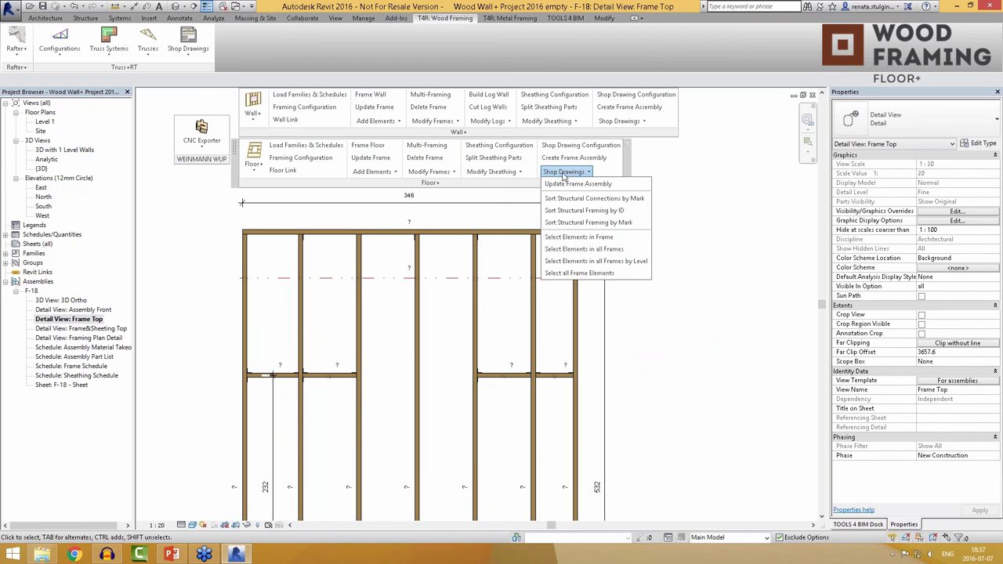
click(583, 224)
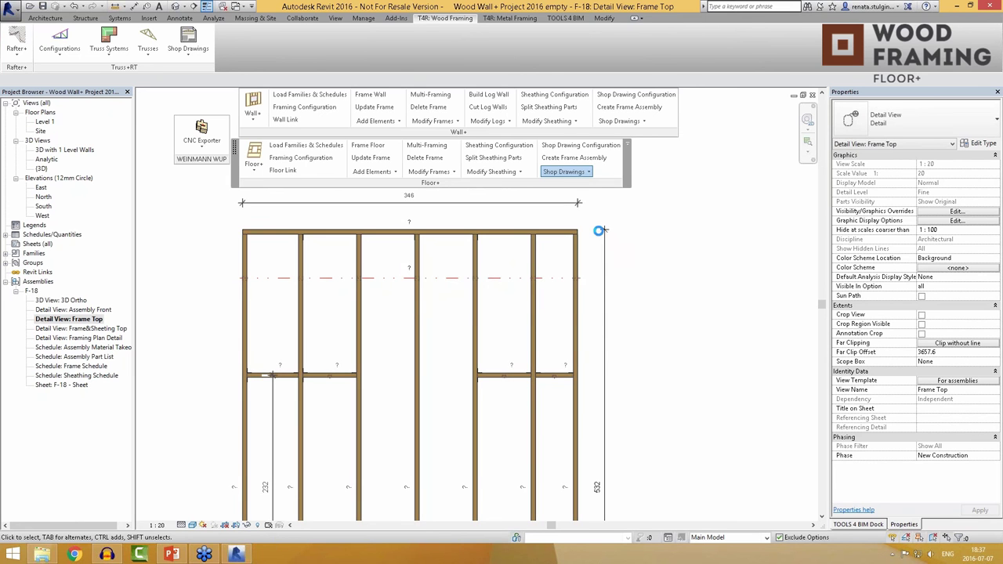
Step: Sort the F-18 structural connections by mark
middle_drag(608, 356, 533, 489)
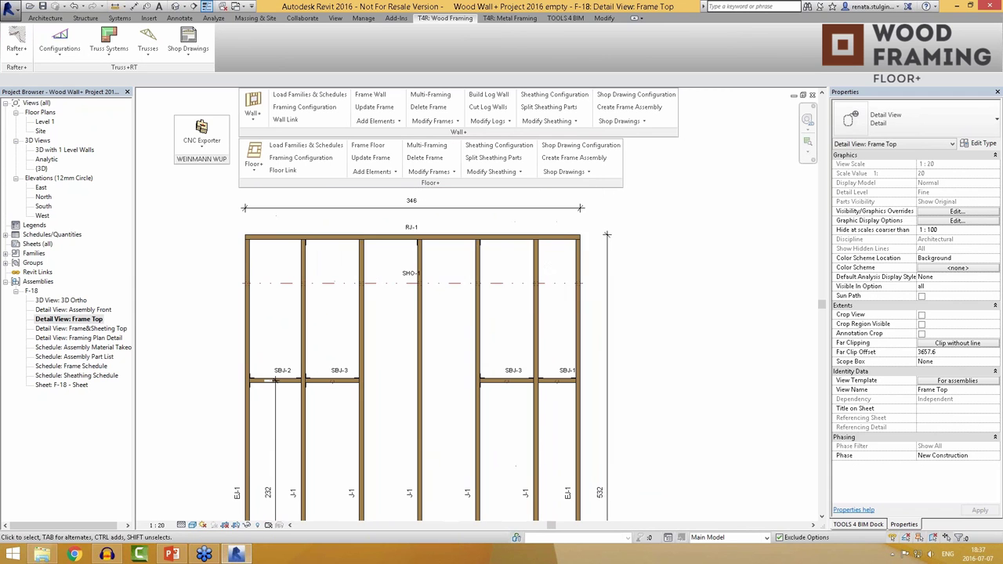
click(566, 172)
click(604, 197)
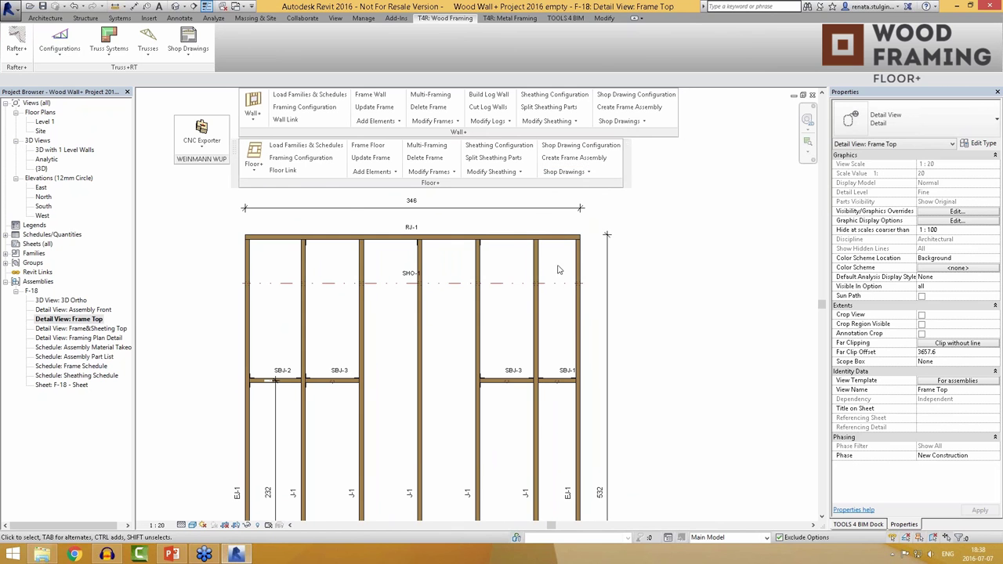
Step: Open Frame&Sheeting Top, the Part List, Frame and Sheathing schedules, and the F-18 sheet
double_click(116, 330)
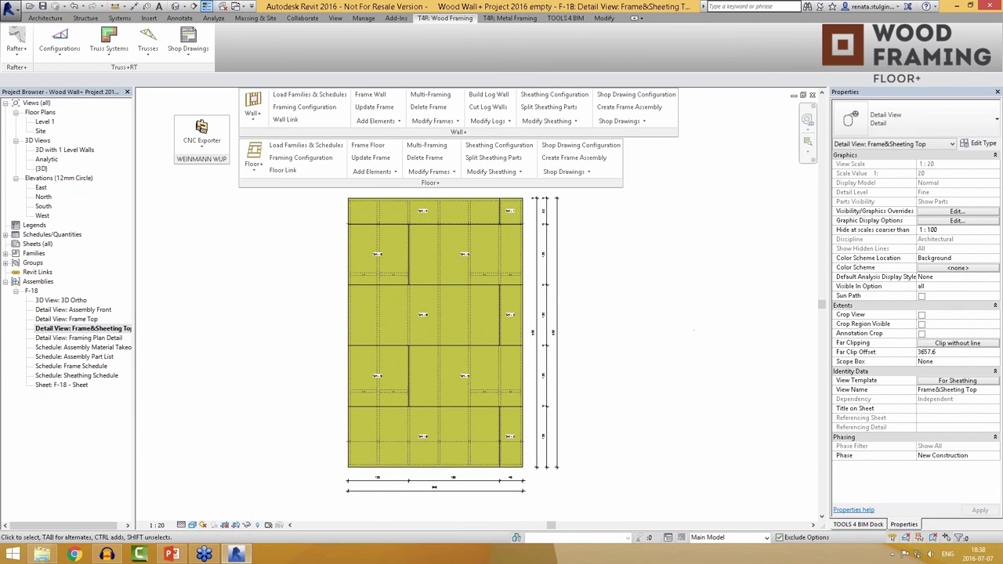
scroll(436, 314, up, 3)
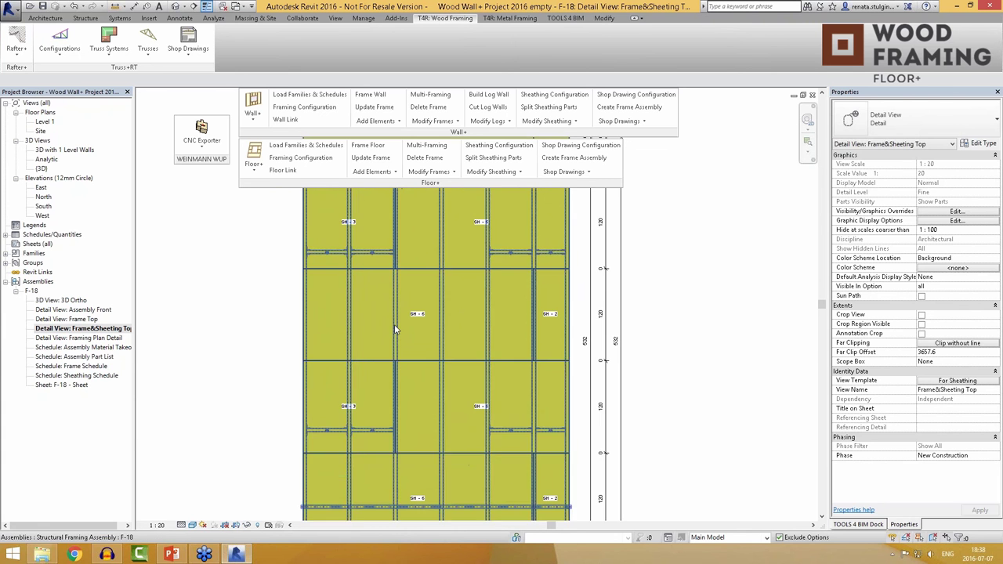
scroll(416, 298, down, 3)
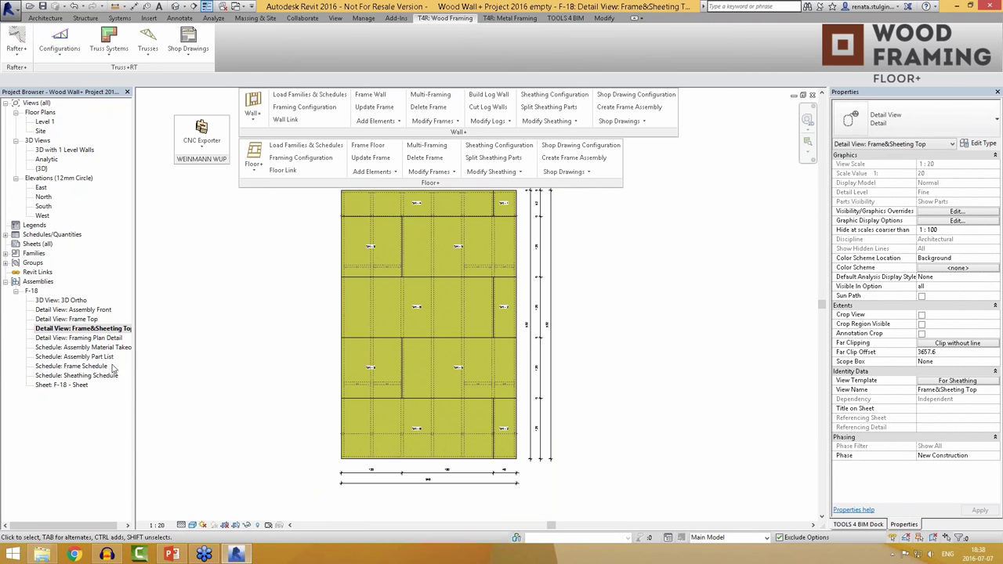
double_click(86, 357)
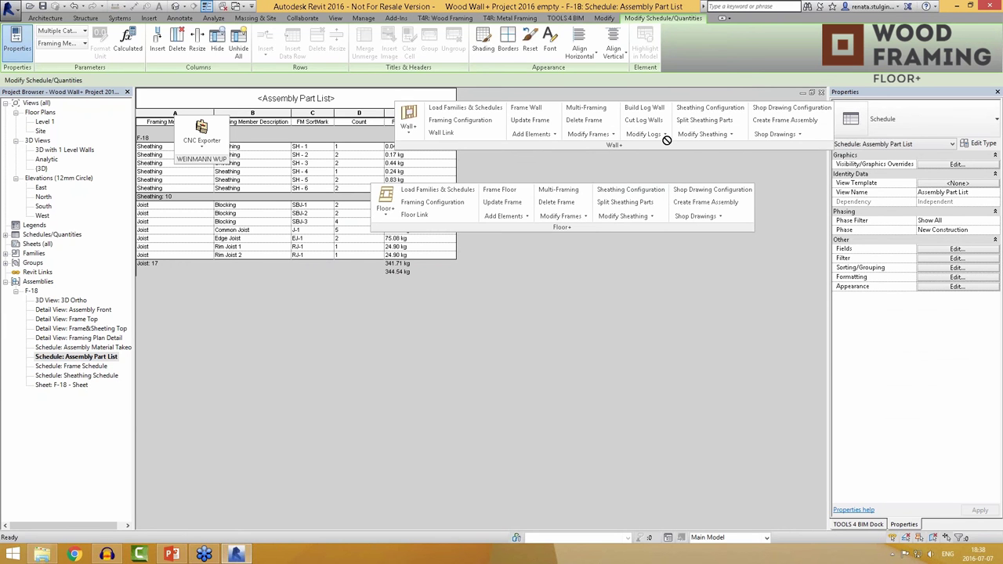
double_click(79, 366)
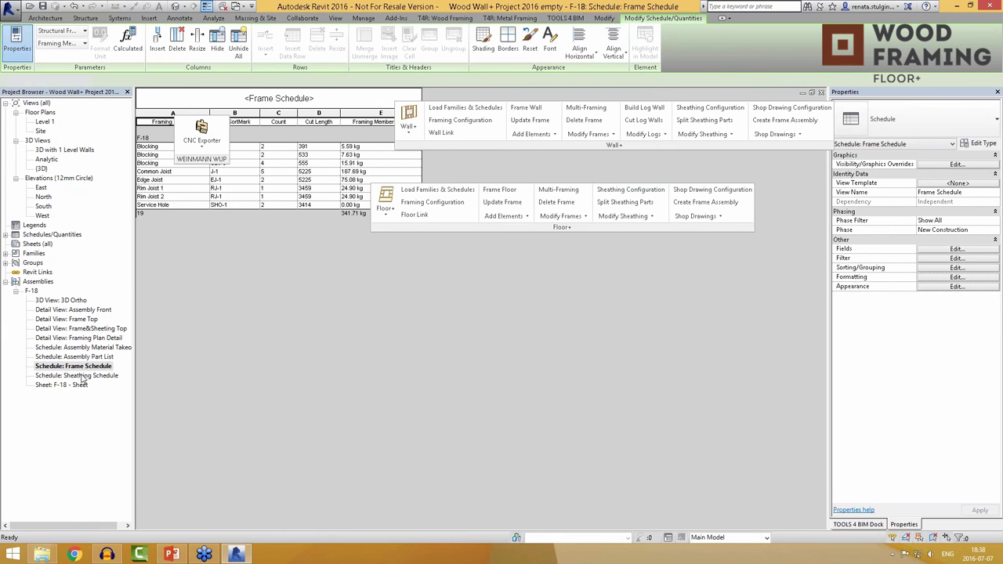
double_click(83, 375)
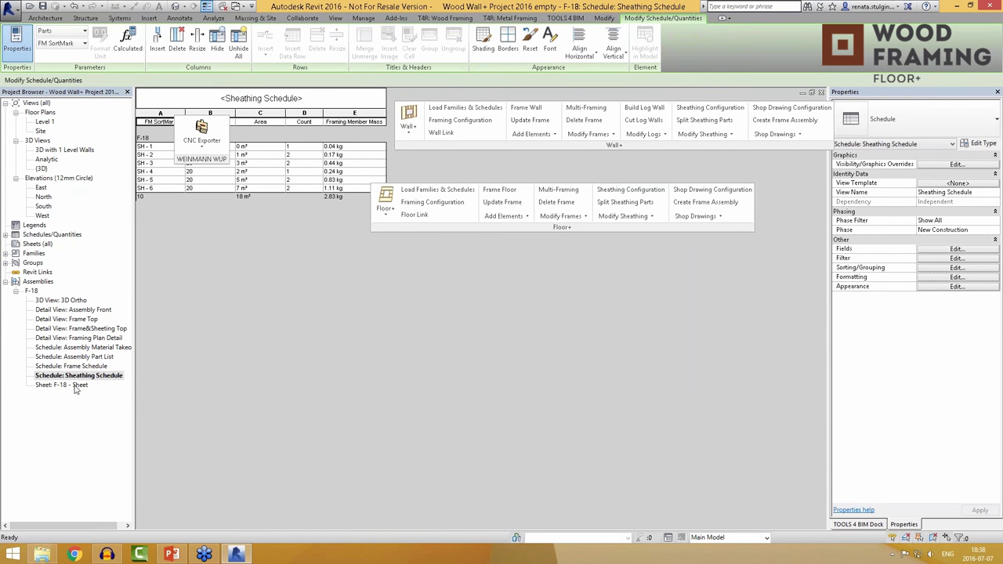
double_click(75, 385)
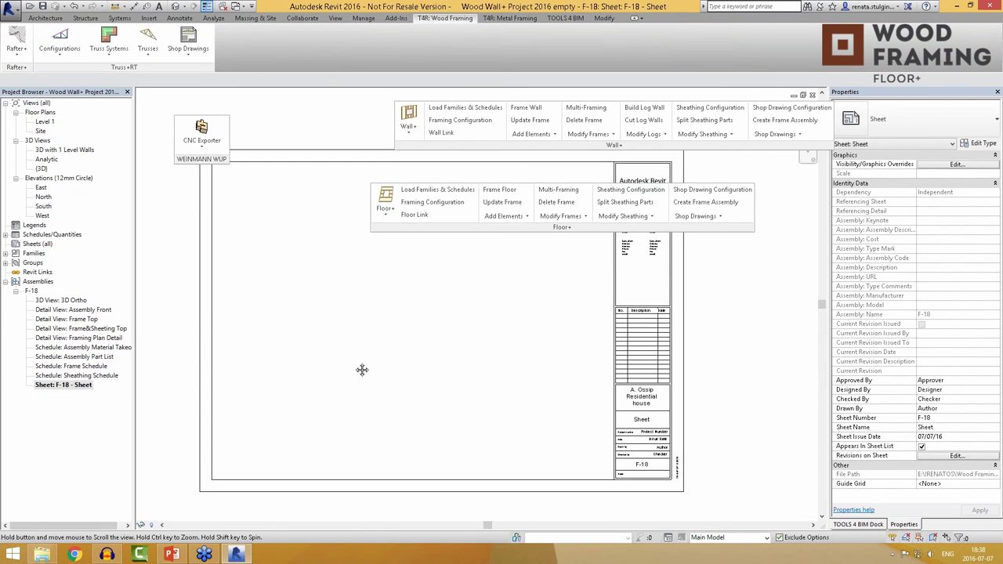
Step: Place the Frame Top view on the sheet's left and the 3D Ortho frame upper middle
drag(436, 225, 569, 213)
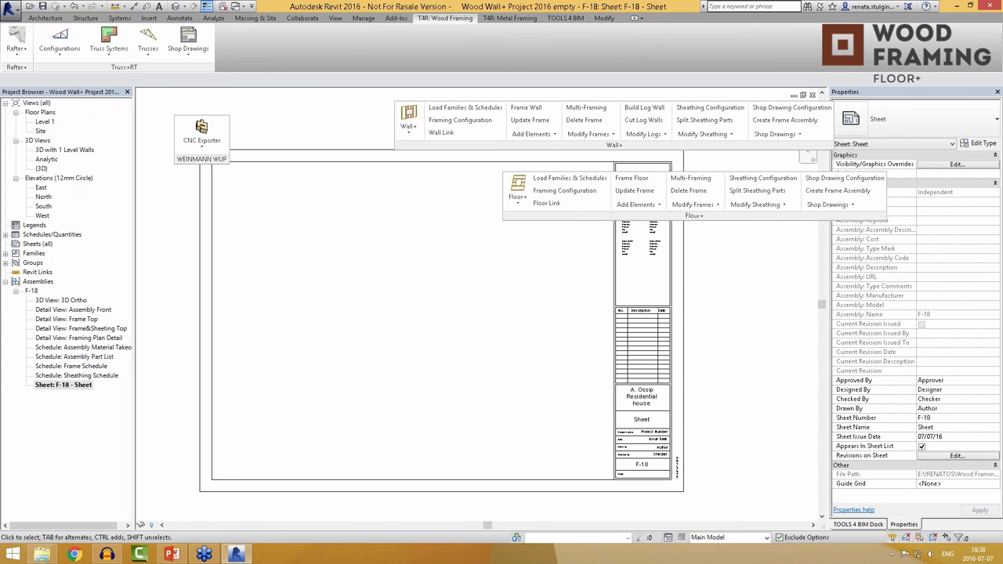
click(77, 312)
drag(81, 321, 329, 266)
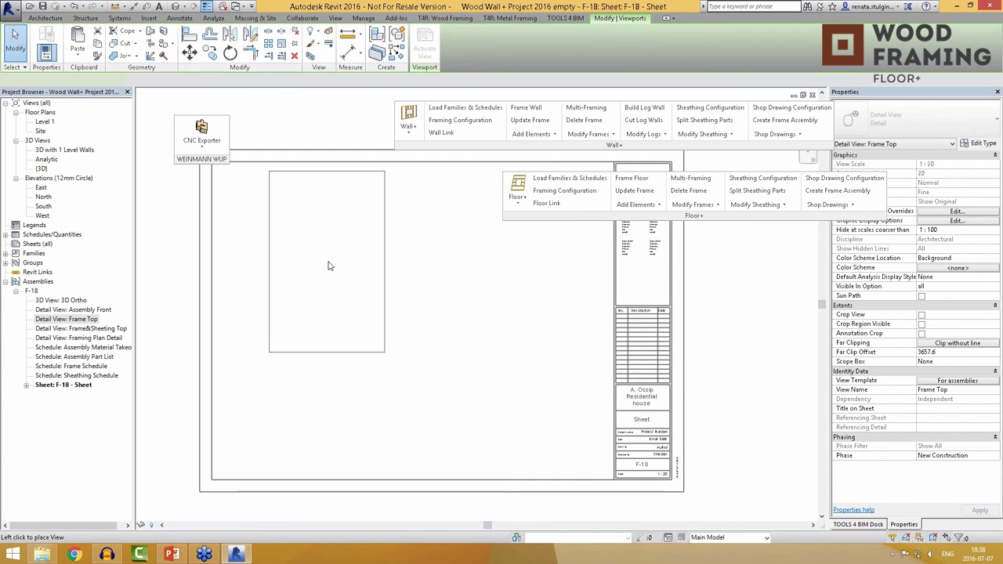
click(301, 268)
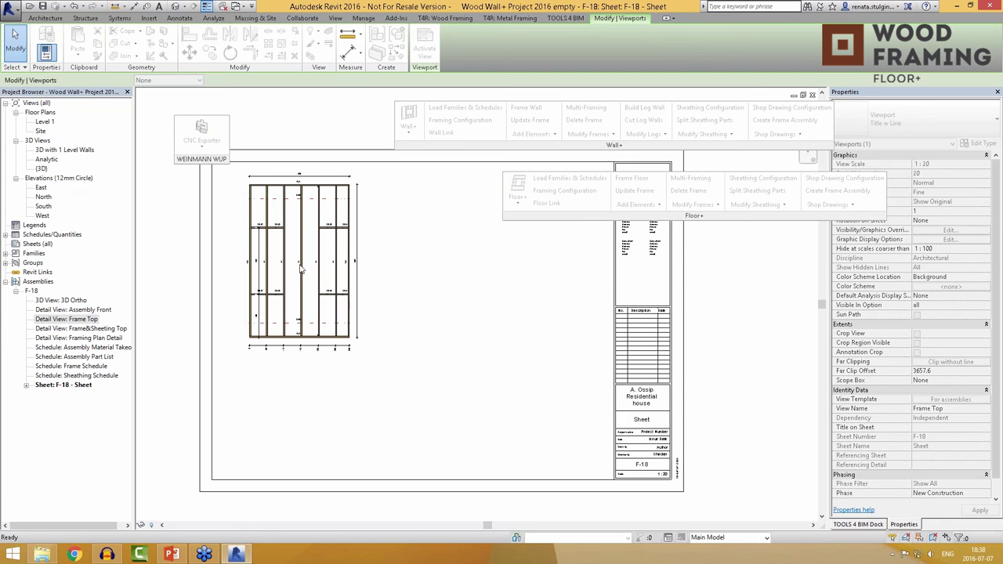
click(74, 302)
drag(86, 311, 488, 248)
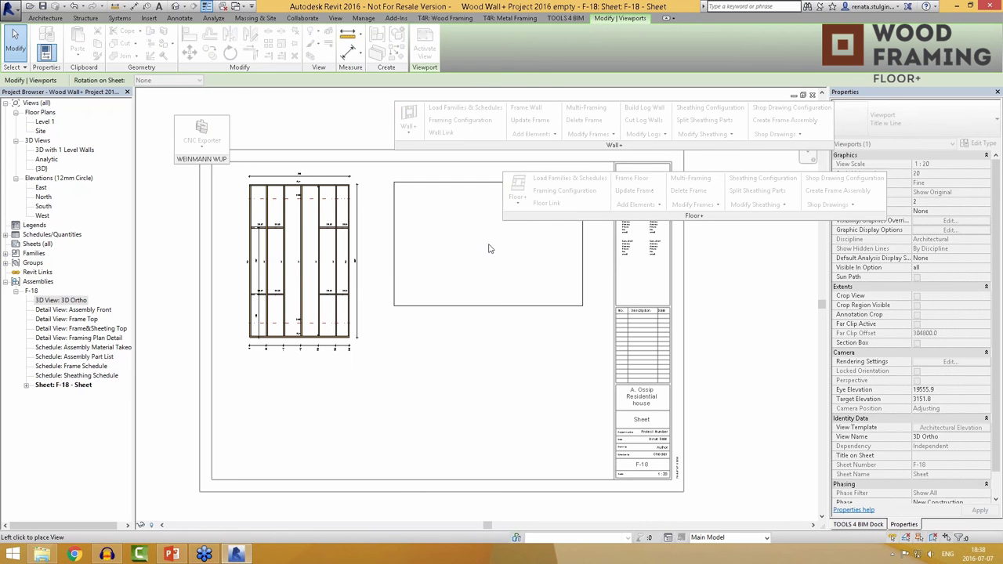
click(494, 244)
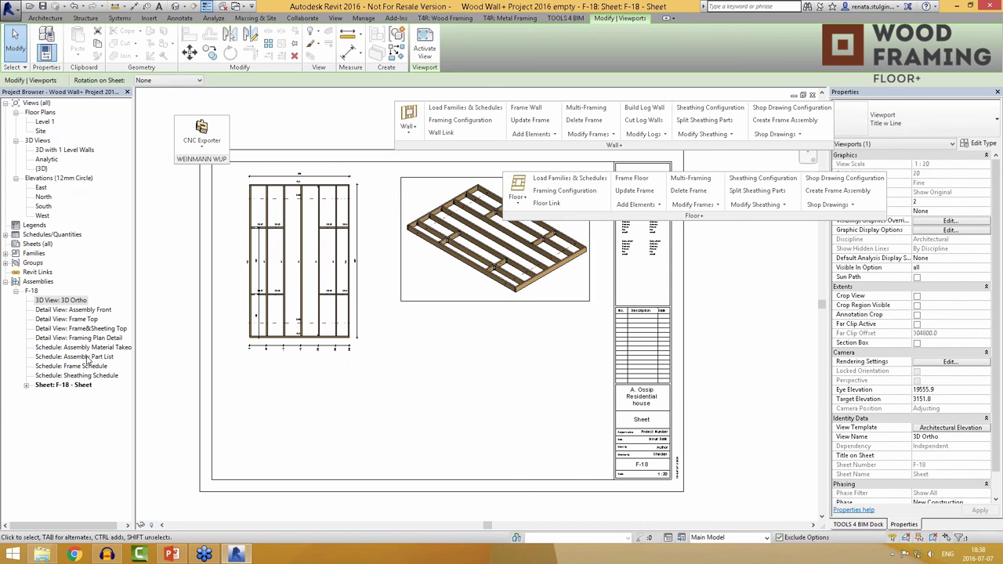
Step: Place the Assembly Part List, Material Takeoff and Frame Schedule along the sheet's bottom
click(88, 357)
drag(93, 361, 511, 382)
click(509, 381)
click(82, 347)
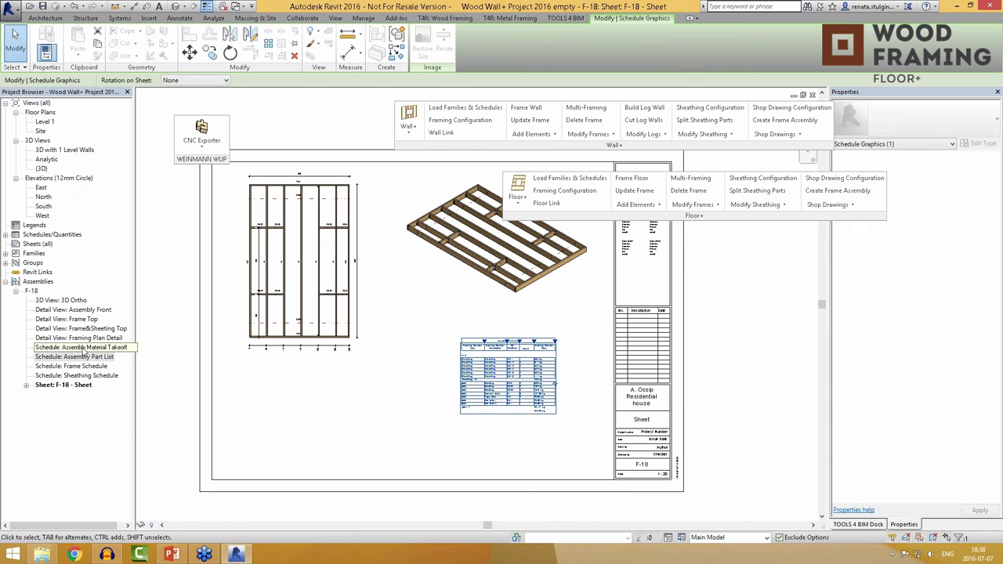
drag(82, 347, 303, 390)
click(304, 390)
click(377, 436)
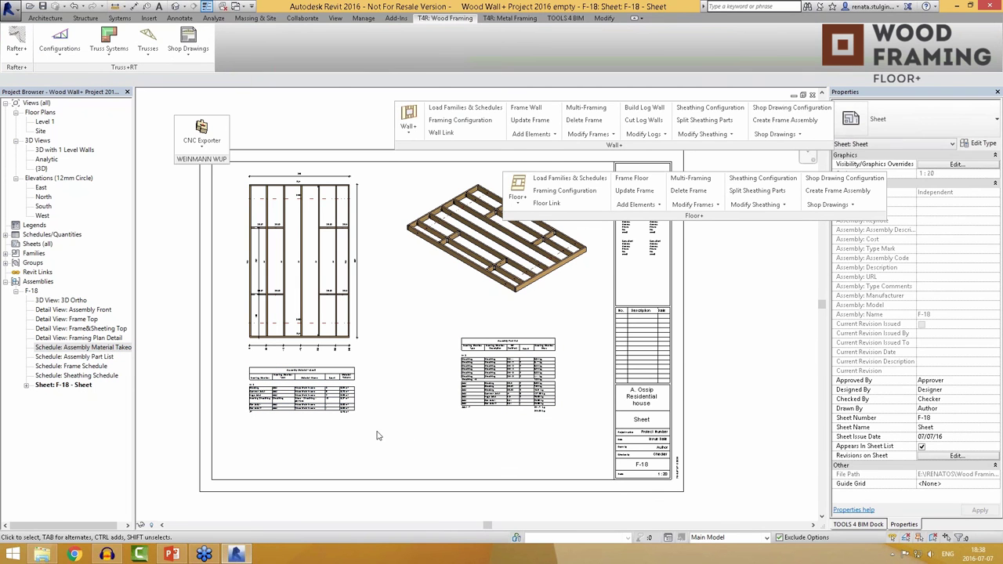
click(79, 367)
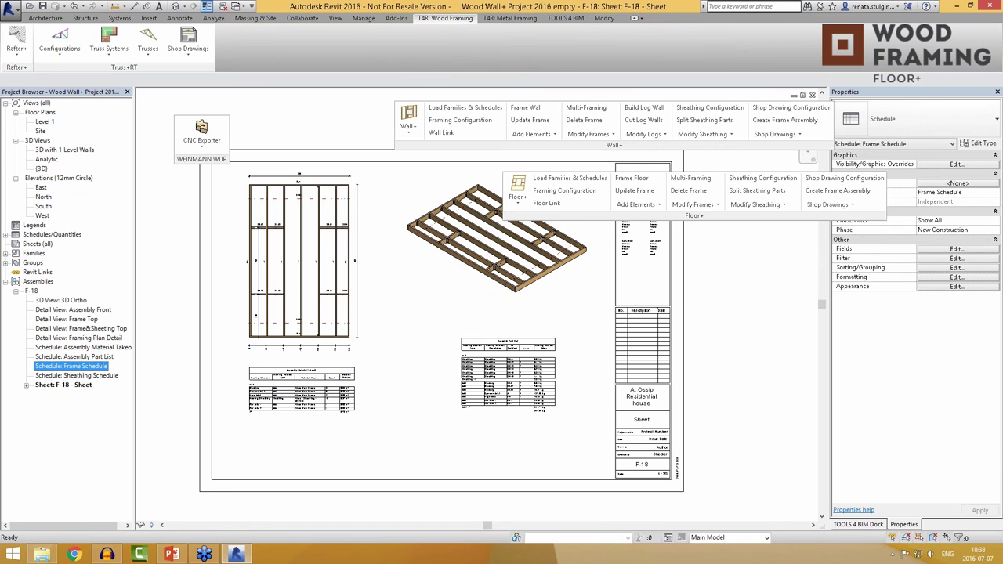
drag(79, 367, 409, 396)
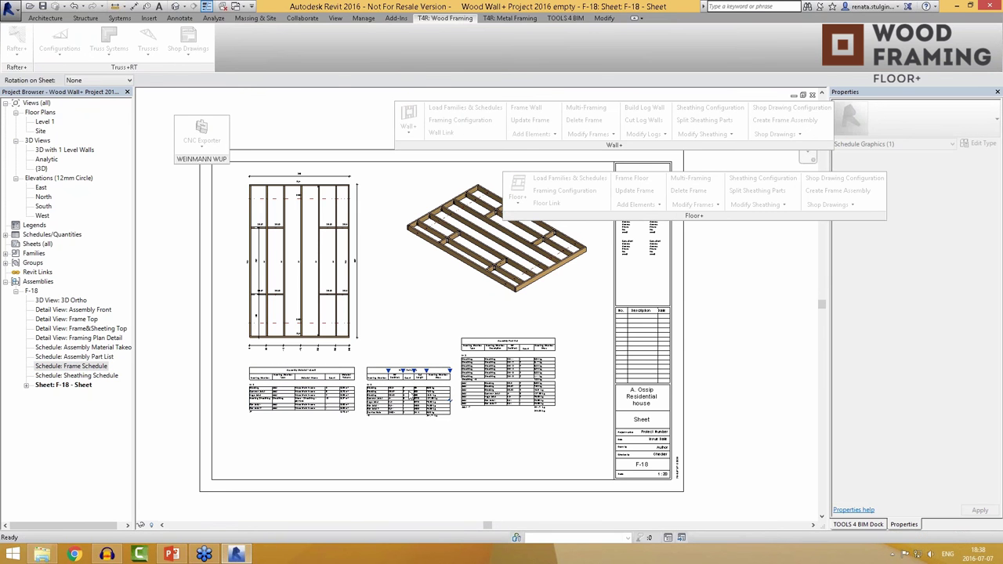
click(409, 396)
Step: Keep the F-18 sheet template and save the Floor+ shop drawing configuration
scroll(472, 453, up, 4)
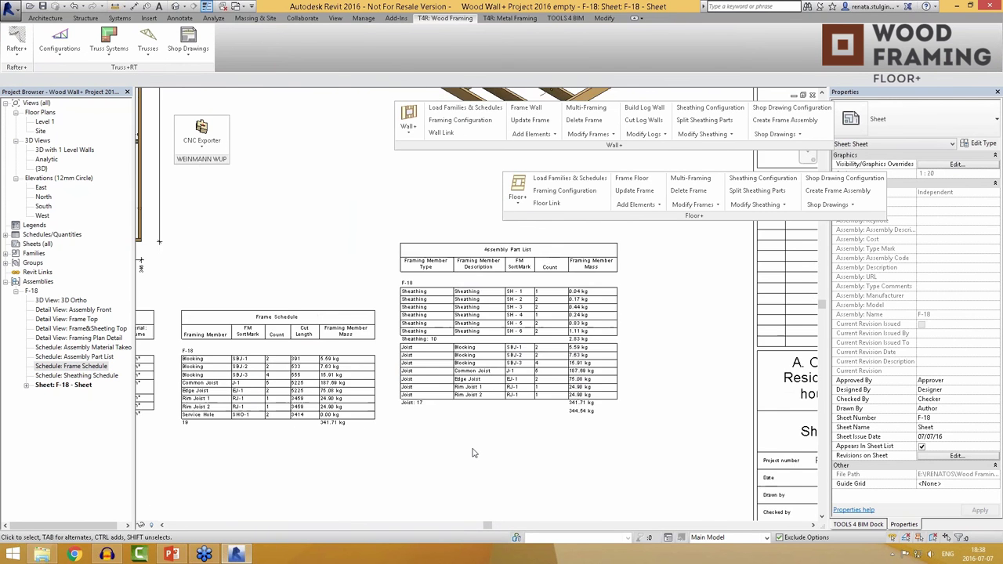
scroll(473, 453, down, 3)
click(555, 390)
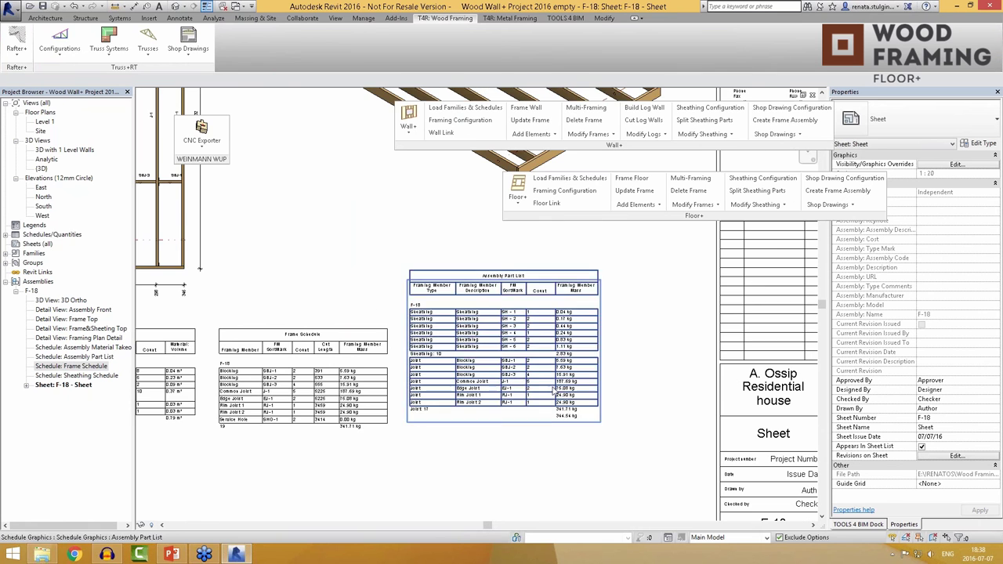
scroll(478, 443, down, 4)
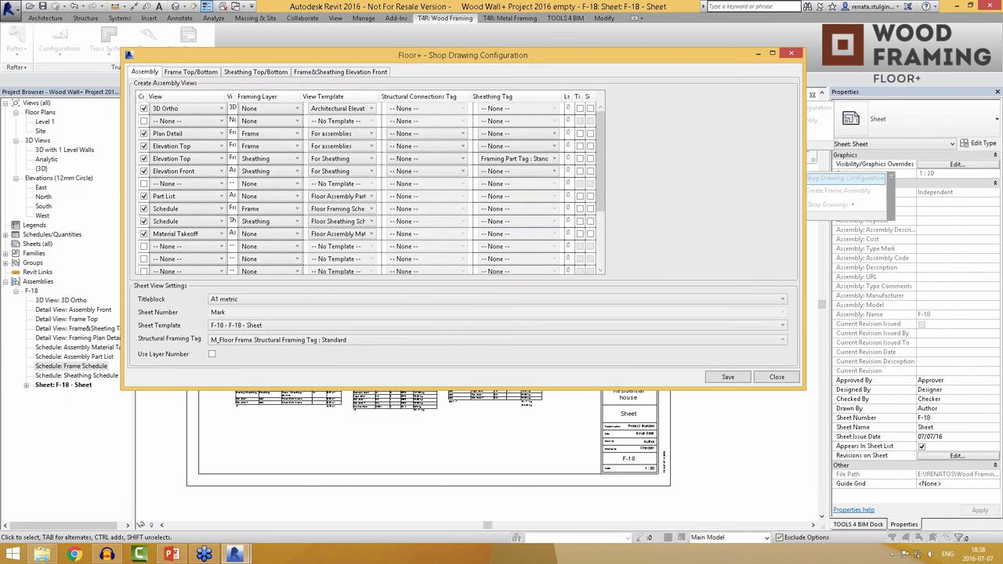
click(264, 326)
click(215, 332)
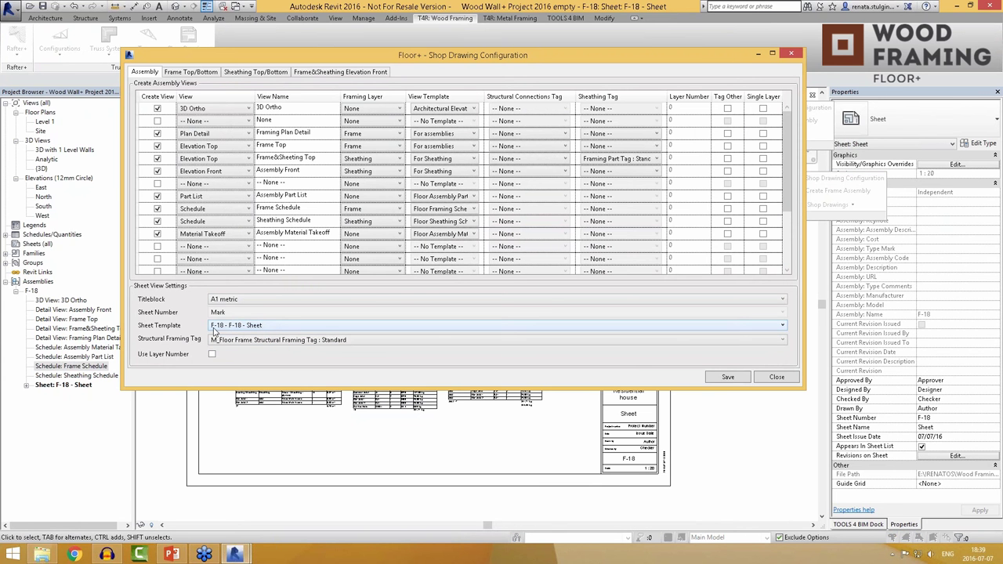
click(729, 378)
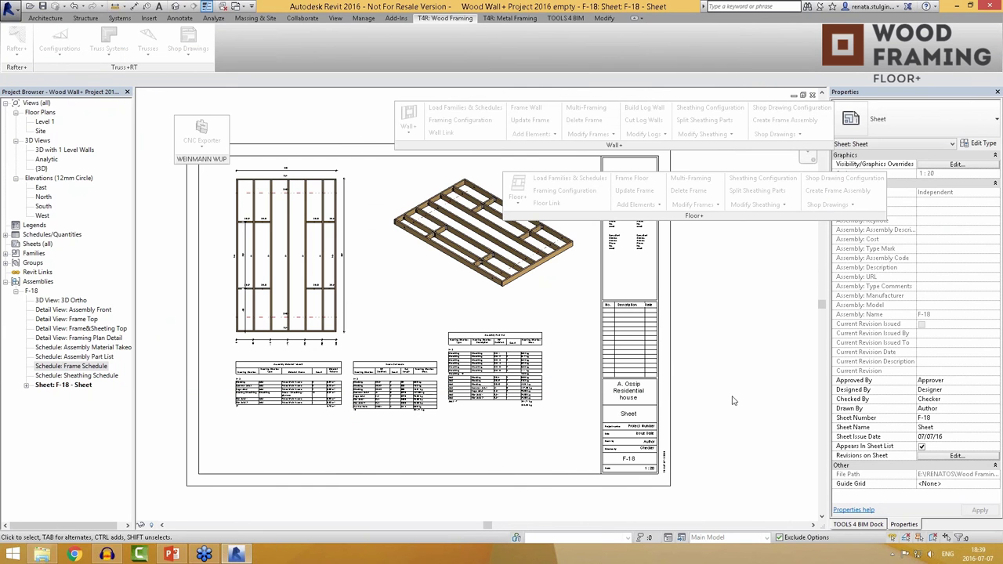
double_click(41, 169)
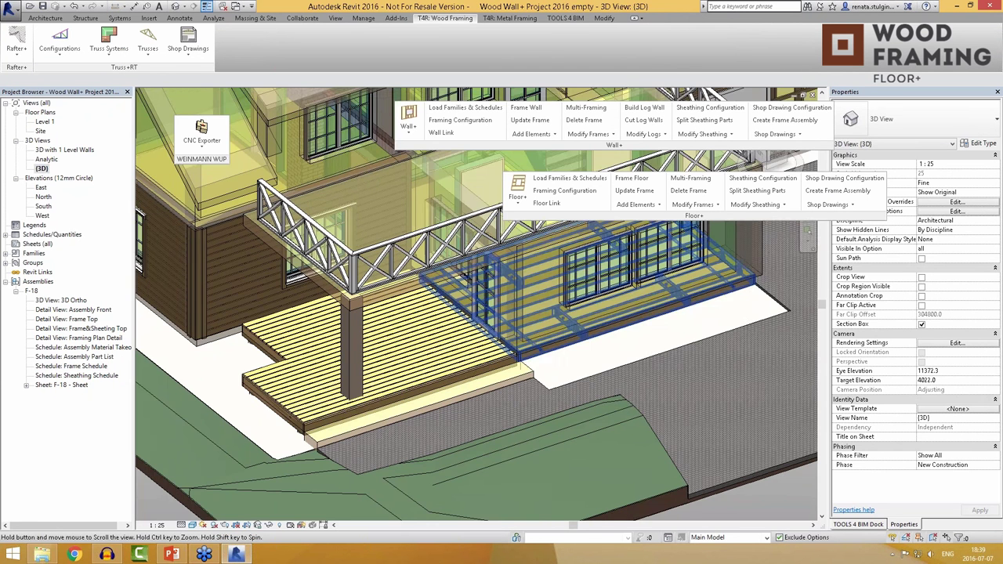
Step: Orbit to the terrace deck, then open Sheet: F-3 - Sheet under Assemblies > F-3
shift+middle_drag(470, 345, 489, 362)
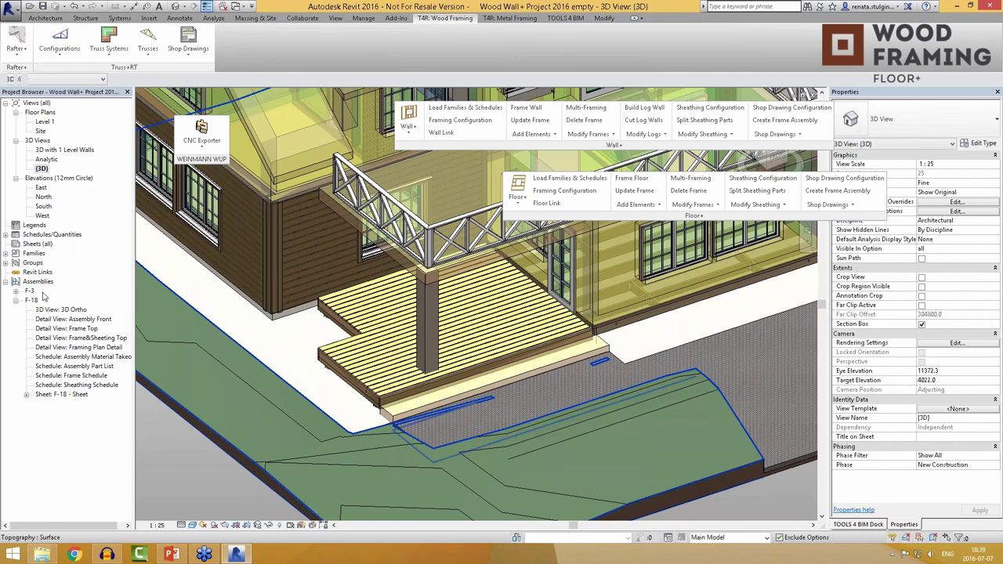
double_click(29, 292)
double_click(63, 358)
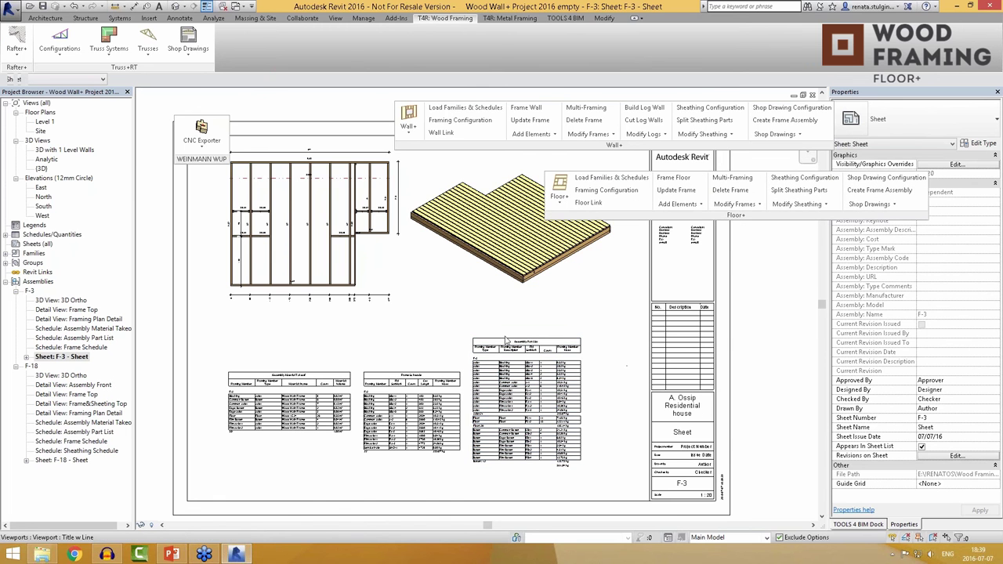
Step: Zoom around the F-3 sheet's frame plan, 3D view and schedules, then return to the {3D} house view
scroll(309, 284, up, 3)
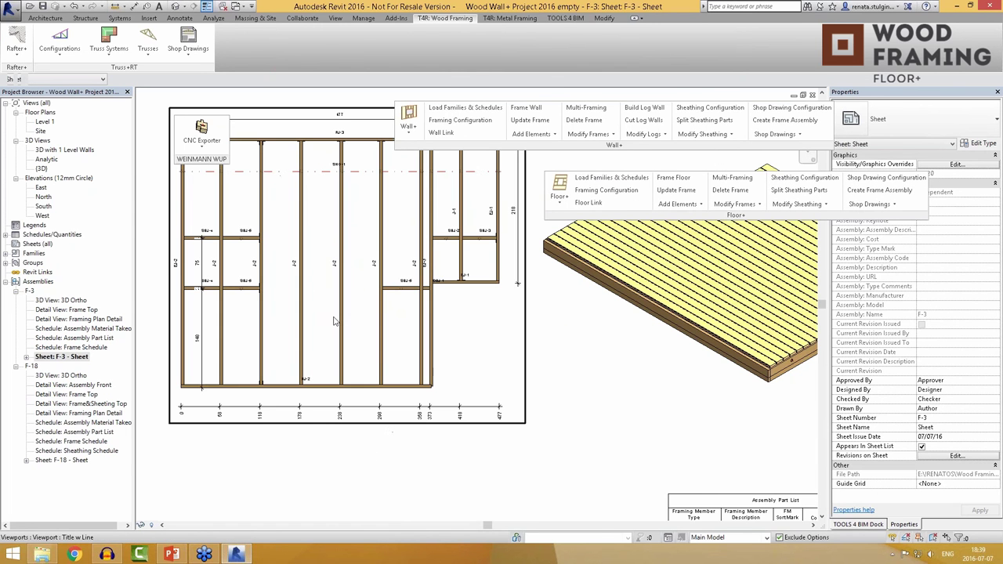
scroll(286, 222, down, 4)
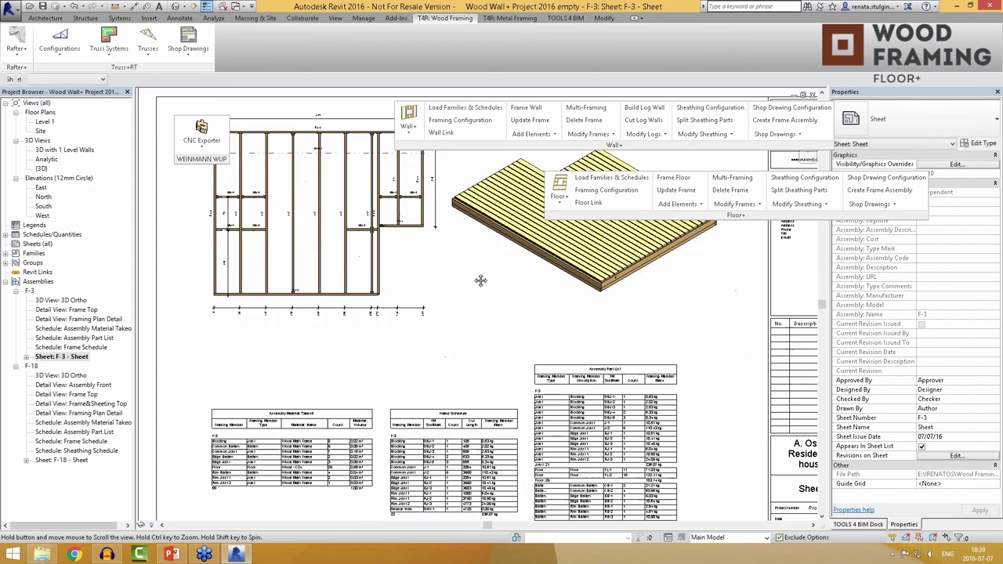
scroll(474, 473, up, 3)
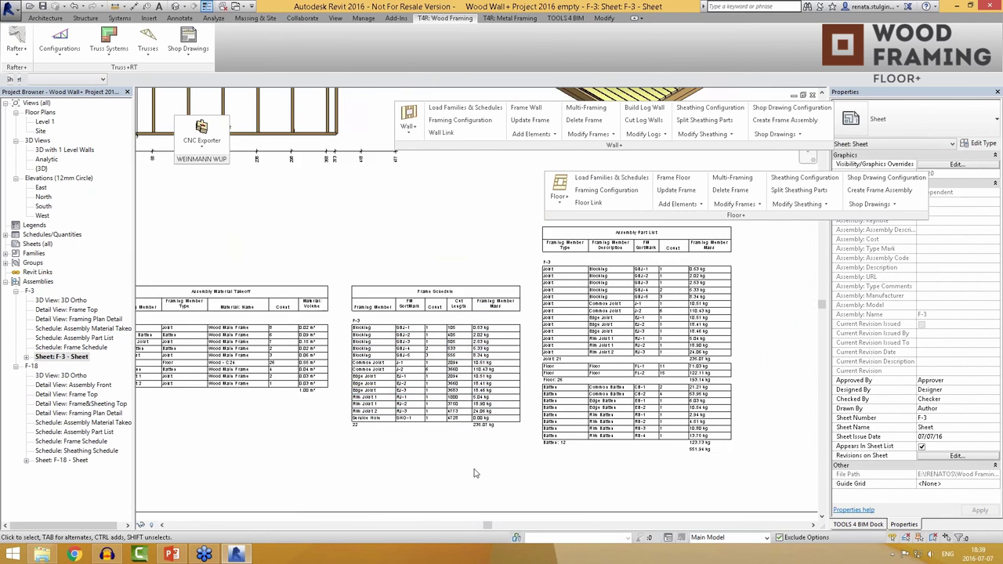
scroll(475, 473, down, 1)
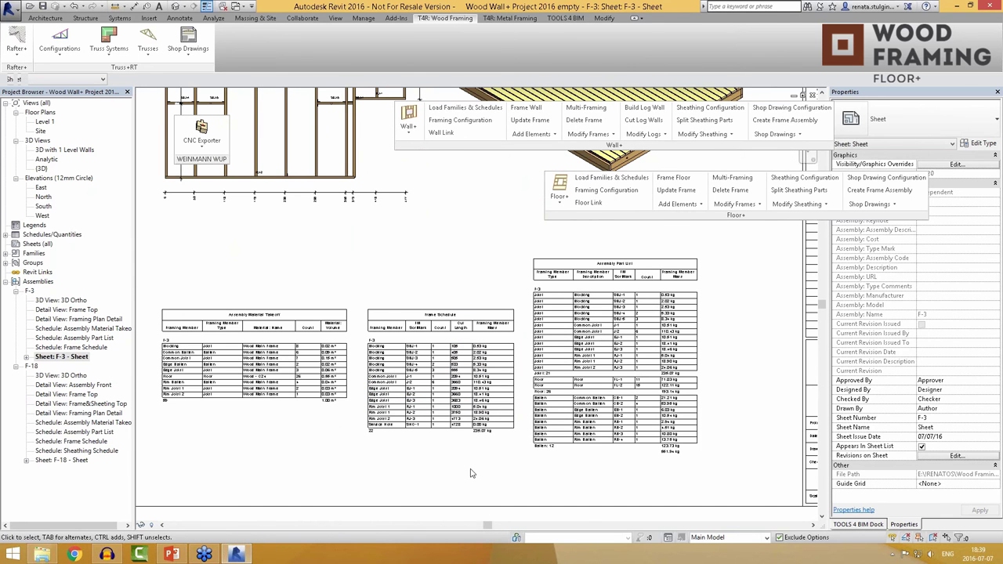
scroll(468, 474, down, 1)
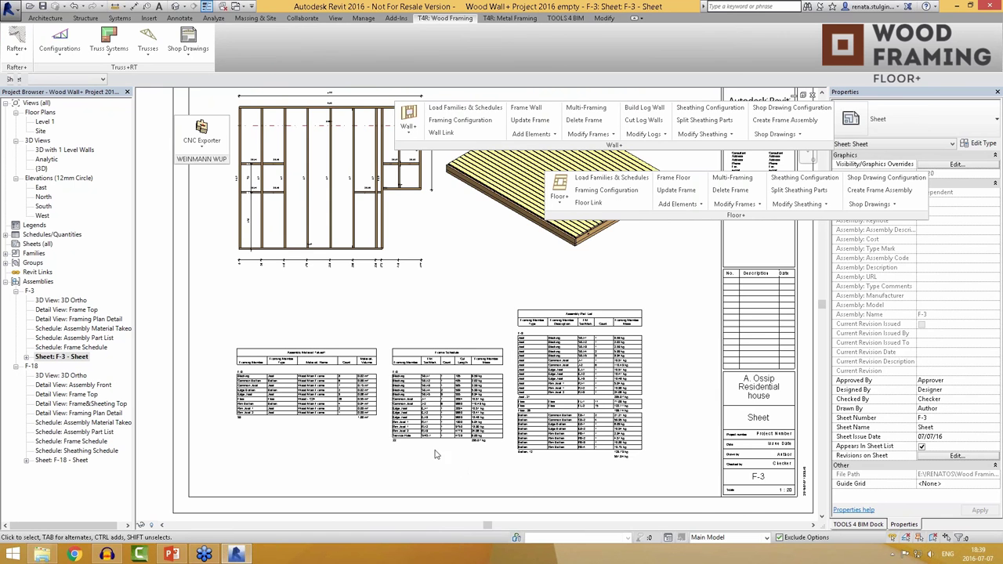
scroll(437, 454, down, 1)
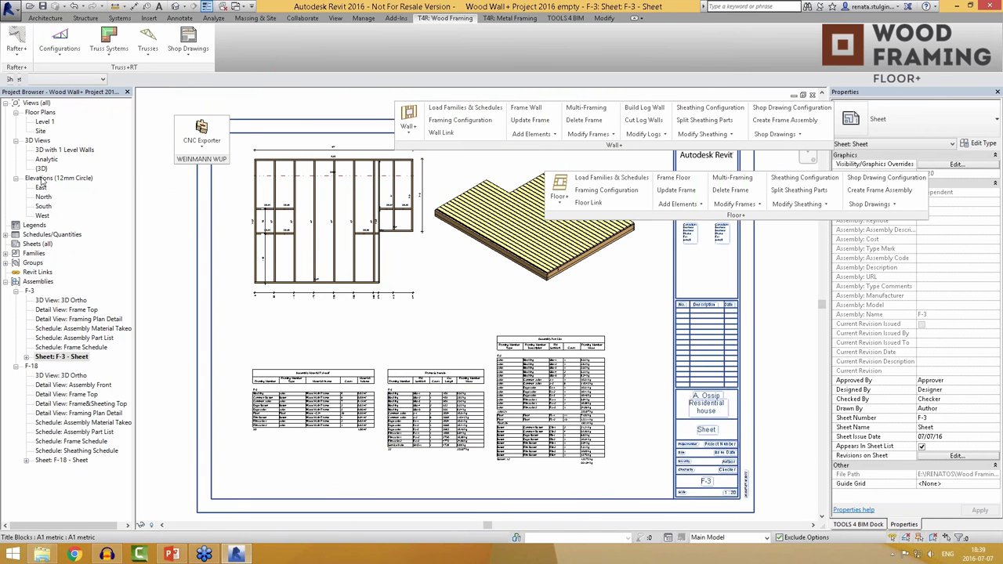
double_click(41, 168)
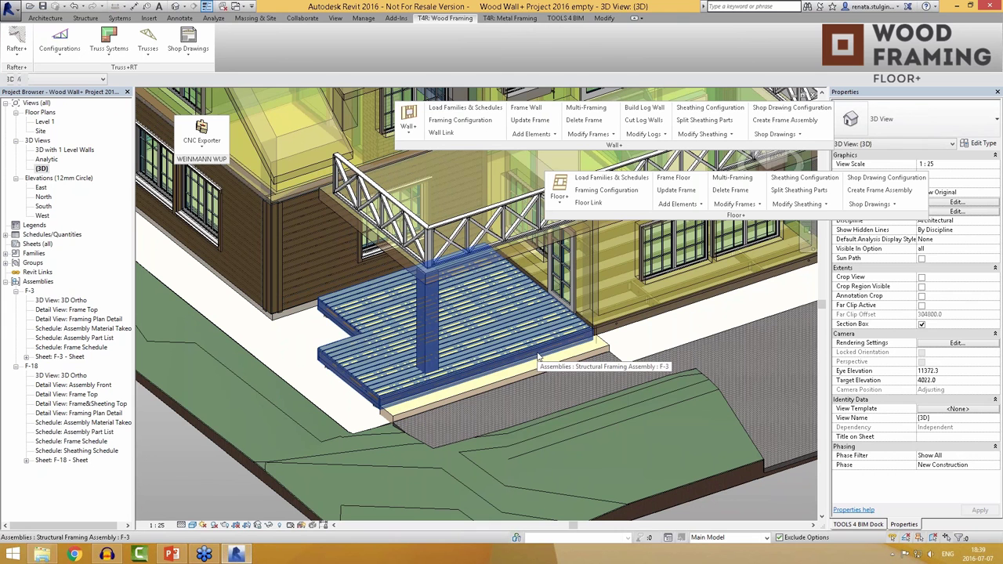
Step: Export the F-3 terrace floor to CNC with Export Floor to CNC
click(201, 143)
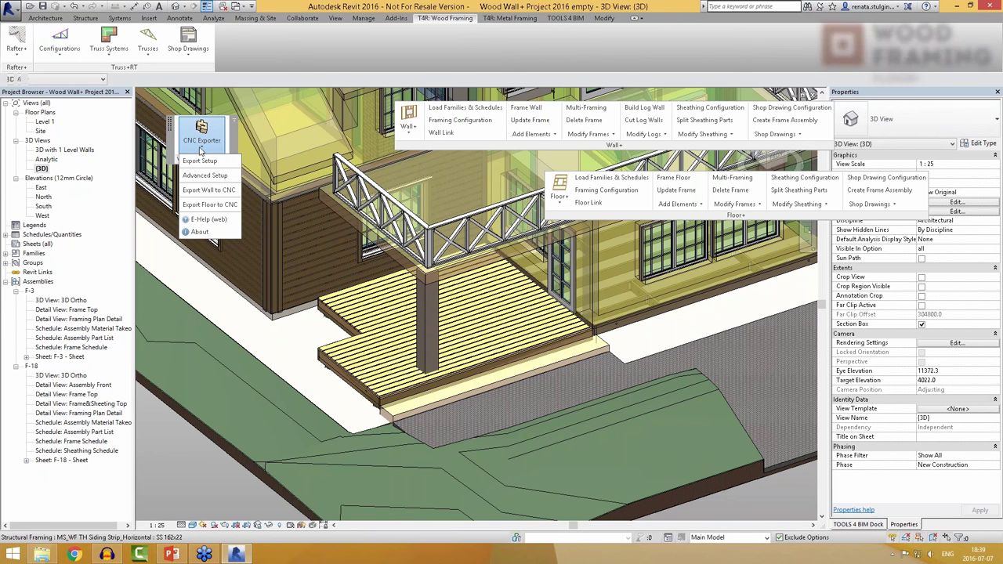
click(197, 205)
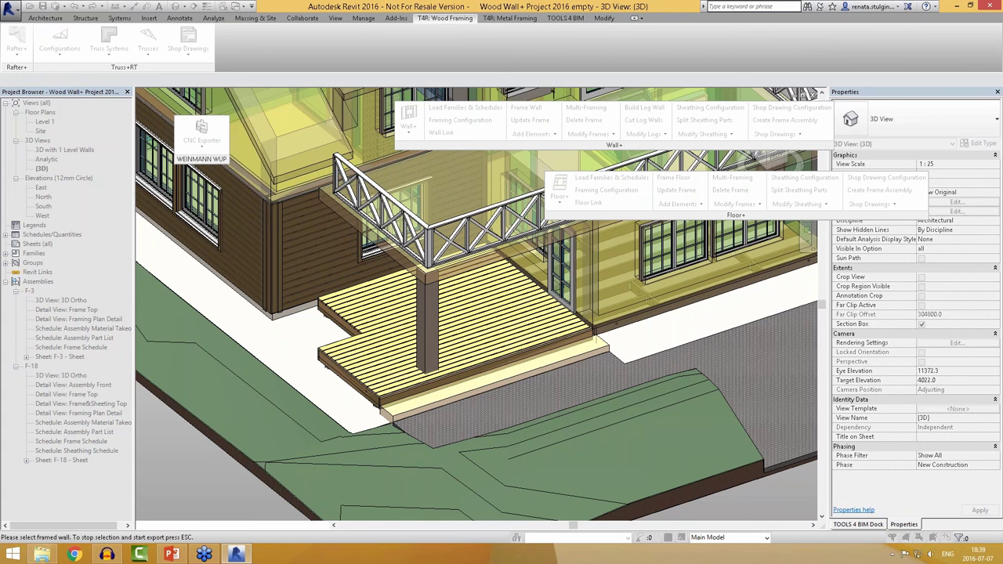
key(Escape)
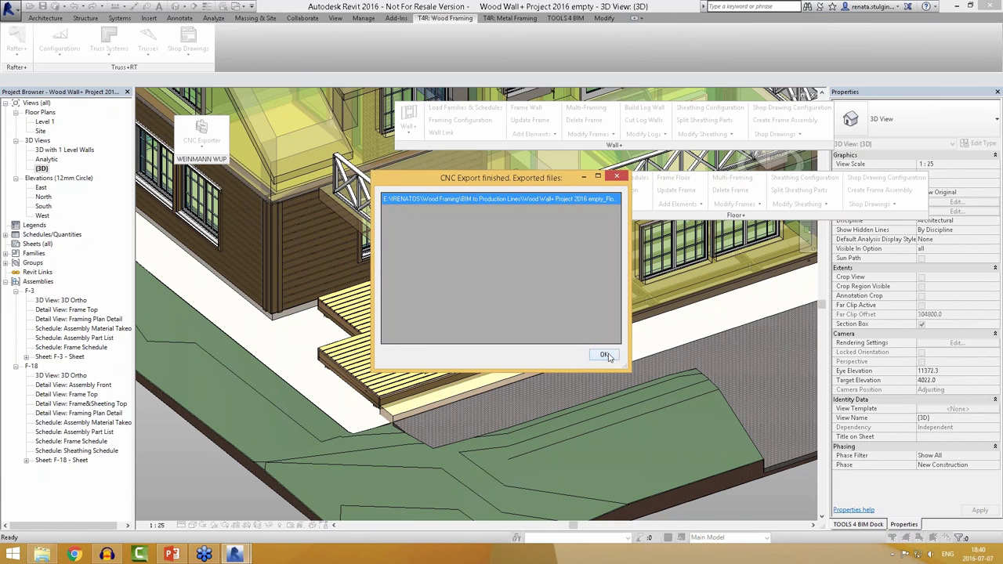
click(605, 355)
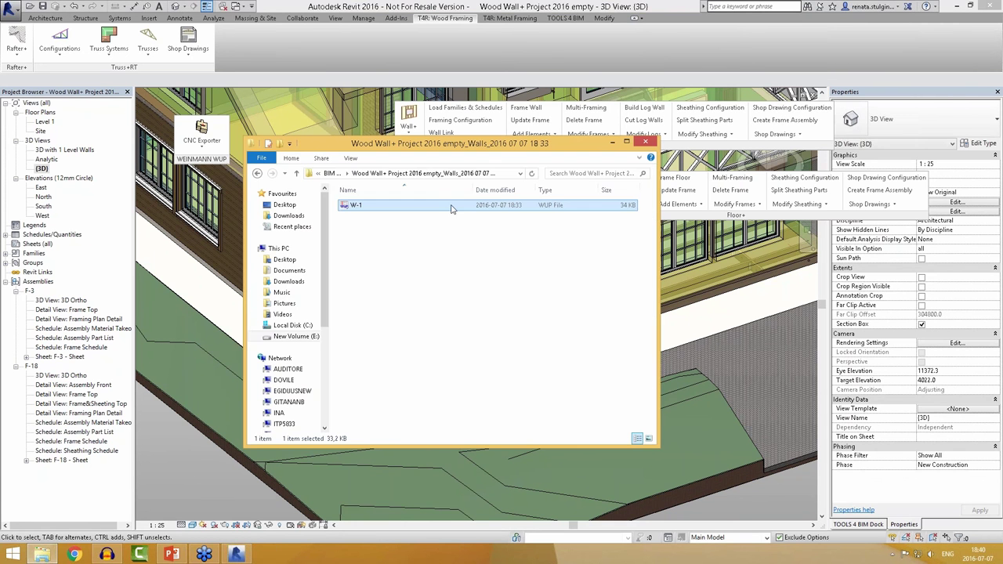
Step: Open F-3.wup from the new Floors export folder in WuPView
click(329, 174)
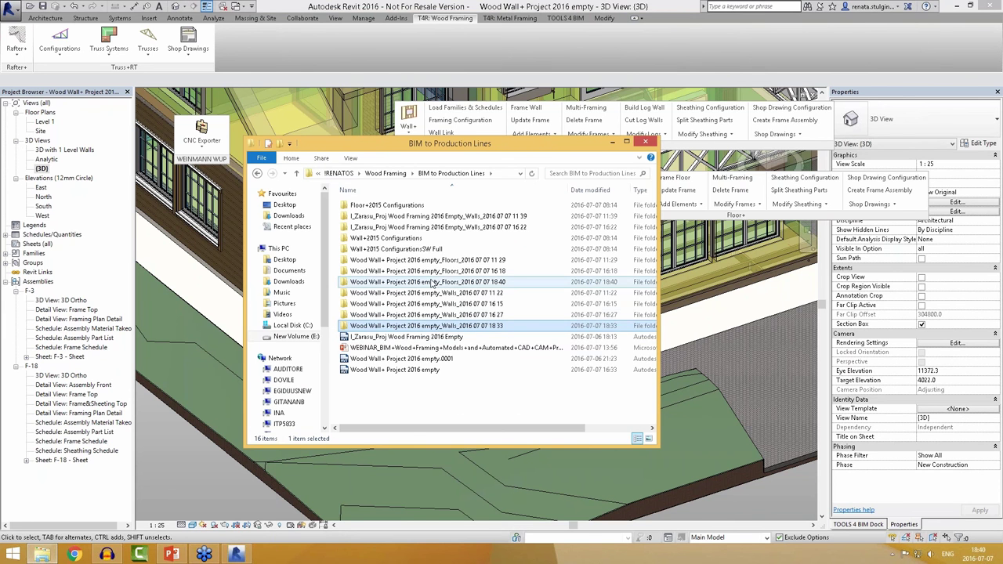
double_click(433, 282)
click(353, 207)
double_click(353, 206)
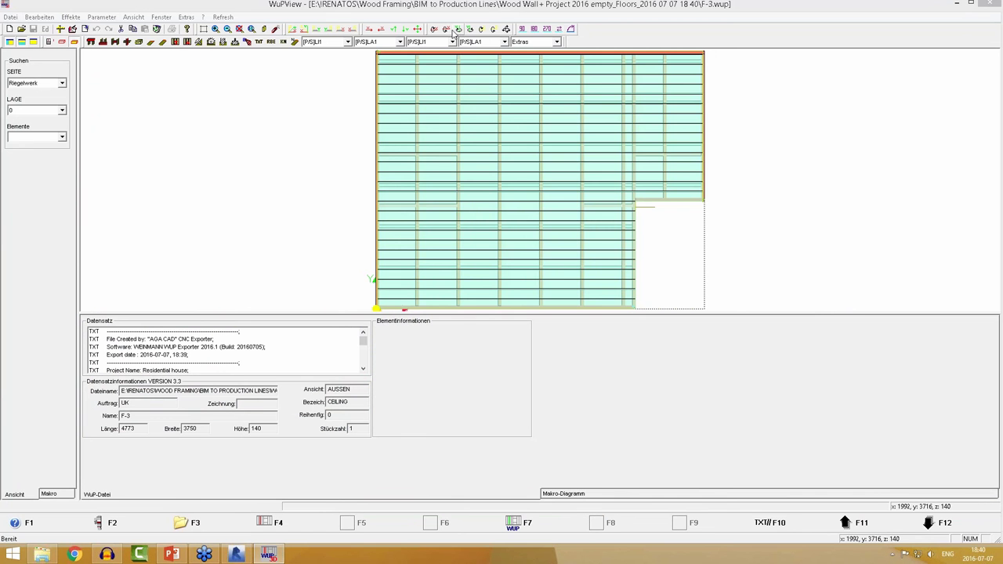
Step: Rotate the F-3 floor frame in WuPView into an angled 3D view
click(446, 29)
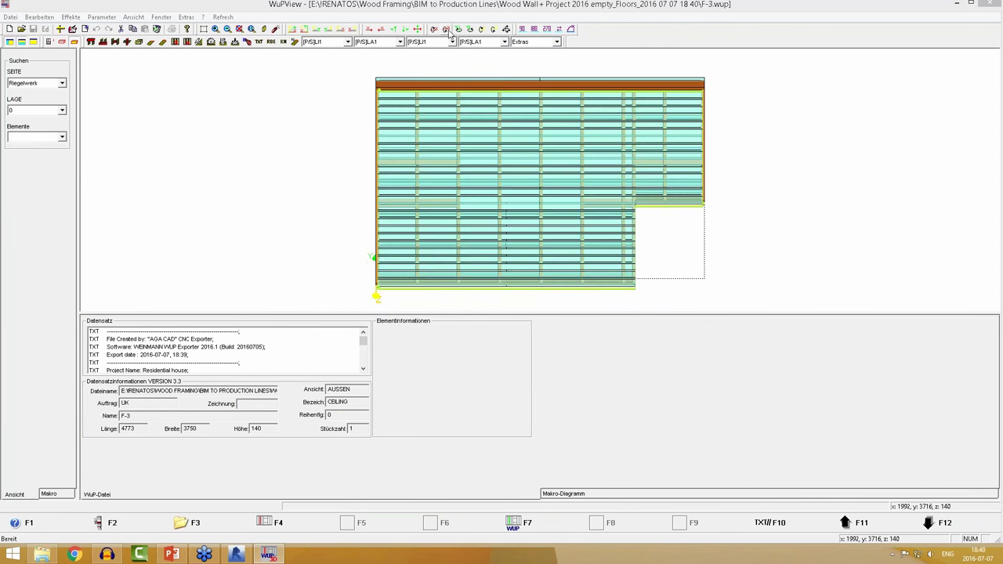
click(471, 30)
click(470, 30)
click(471, 30)
click(470, 30)
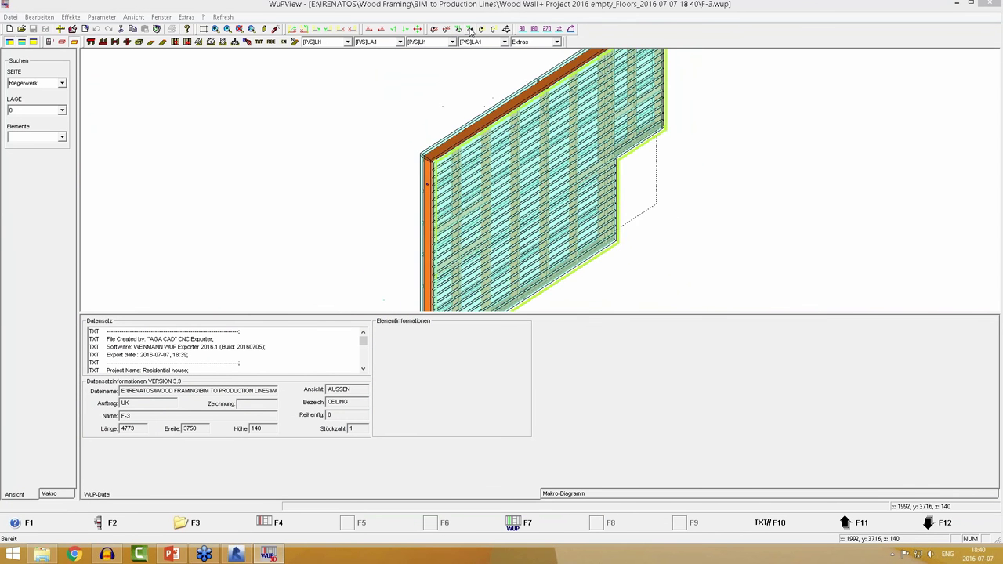
click(470, 30)
click(470, 29)
click(470, 29)
click(470, 30)
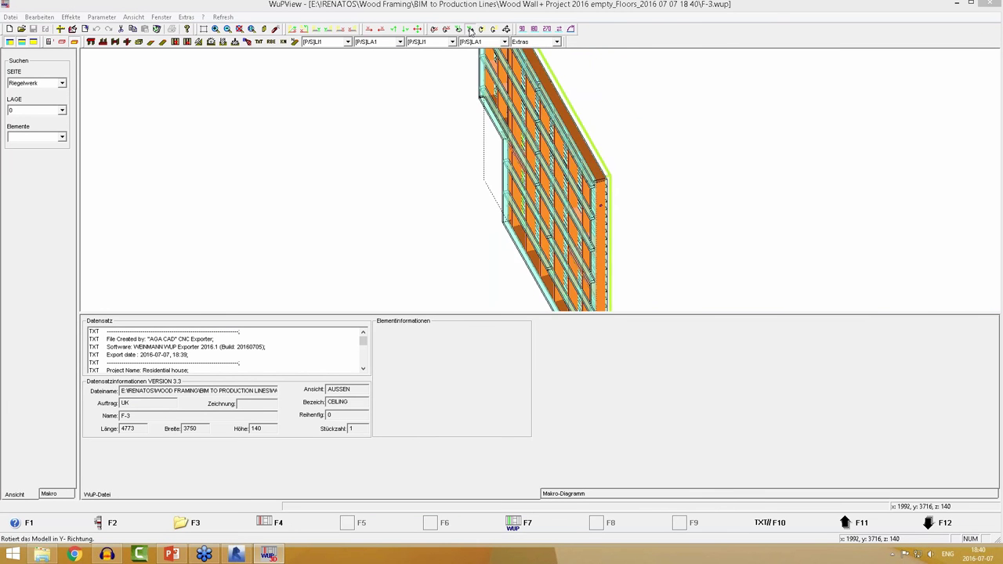
click(471, 29)
click(470, 30)
click(470, 29)
click(471, 30)
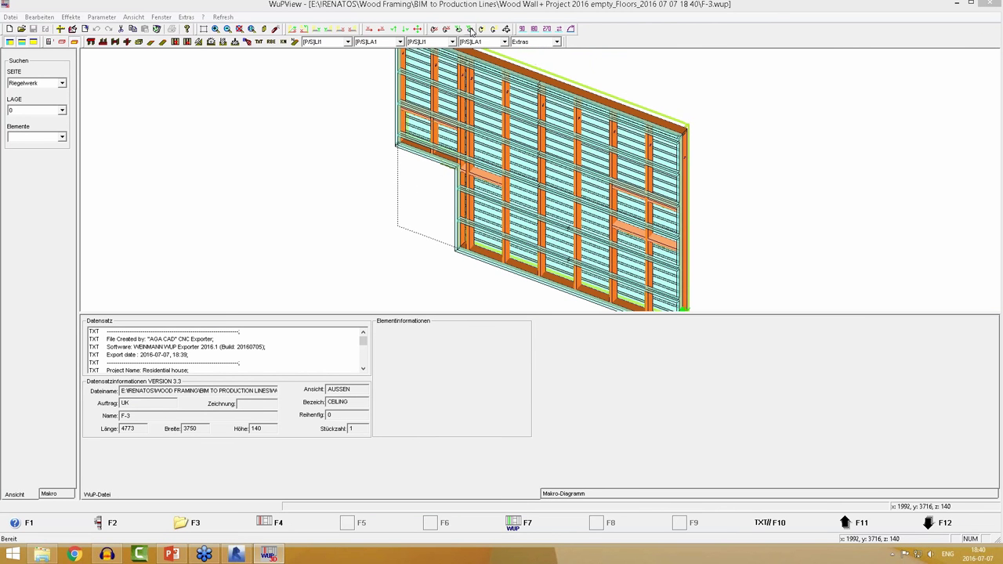
Step: Read the Elementinformationen of several studs, boards and lower sidings, then close WuPView
click(579, 192)
click(617, 208)
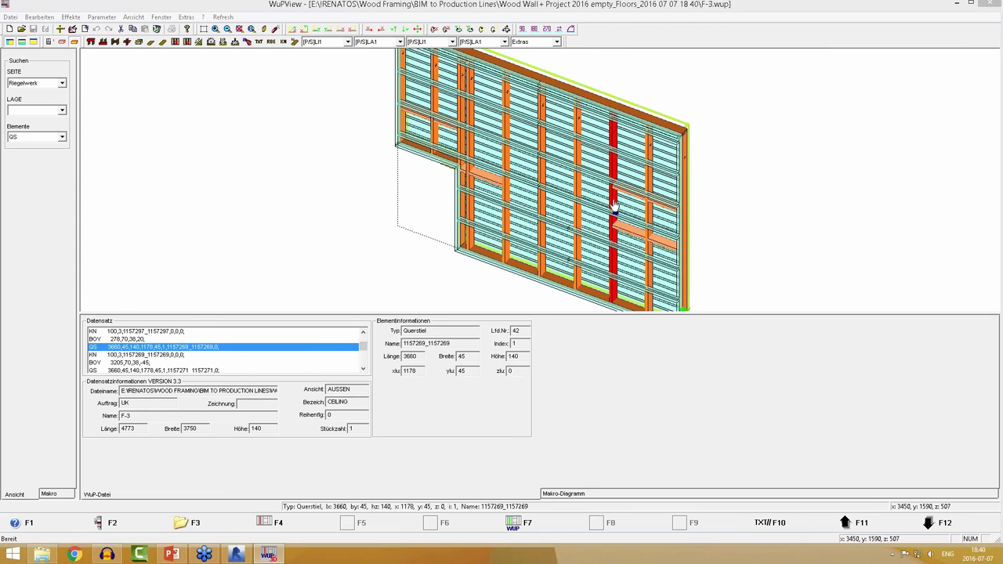
click(595, 182)
click(587, 146)
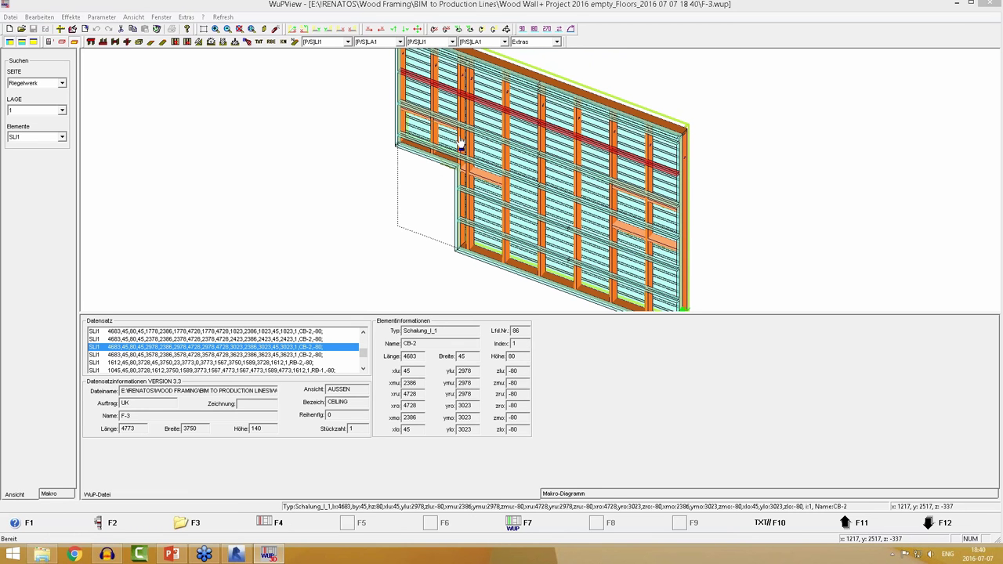
click(469, 126)
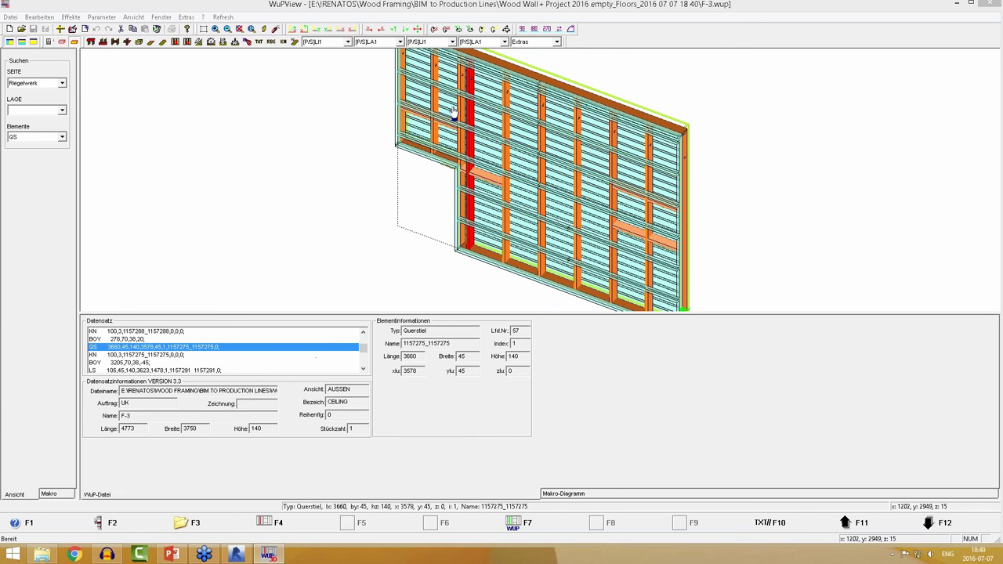
click(461, 70)
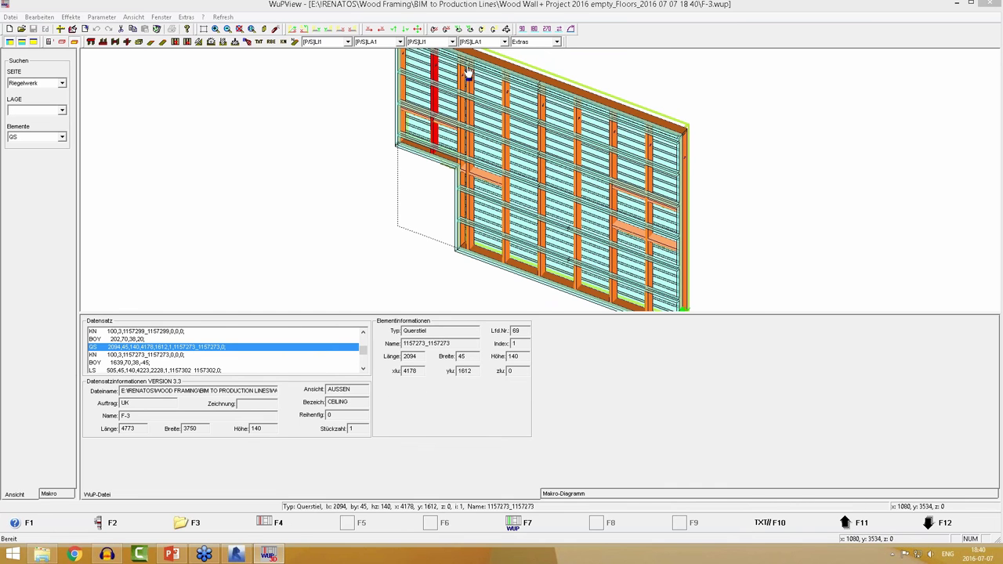
click(524, 106)
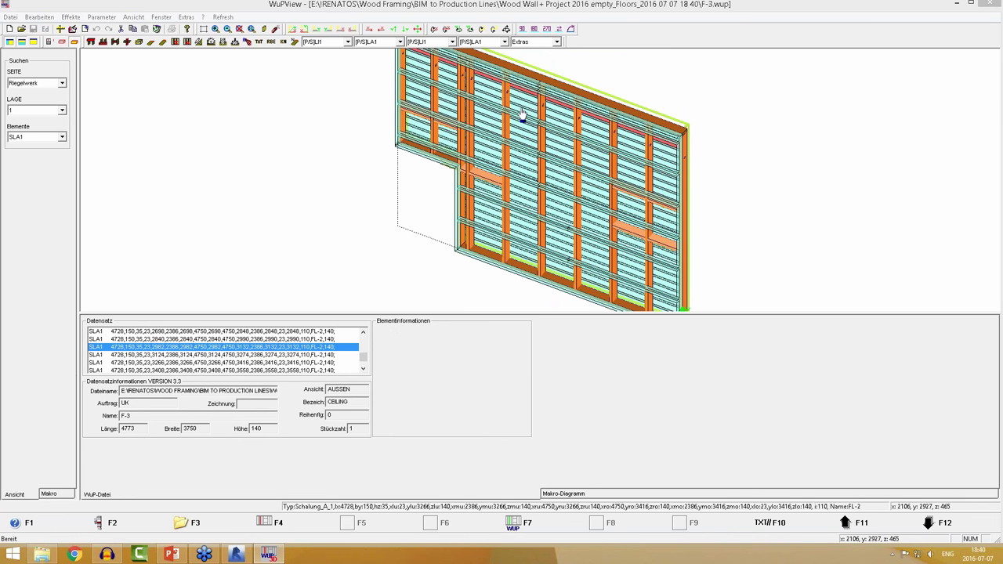
click(522, 213)
click(544, 262)
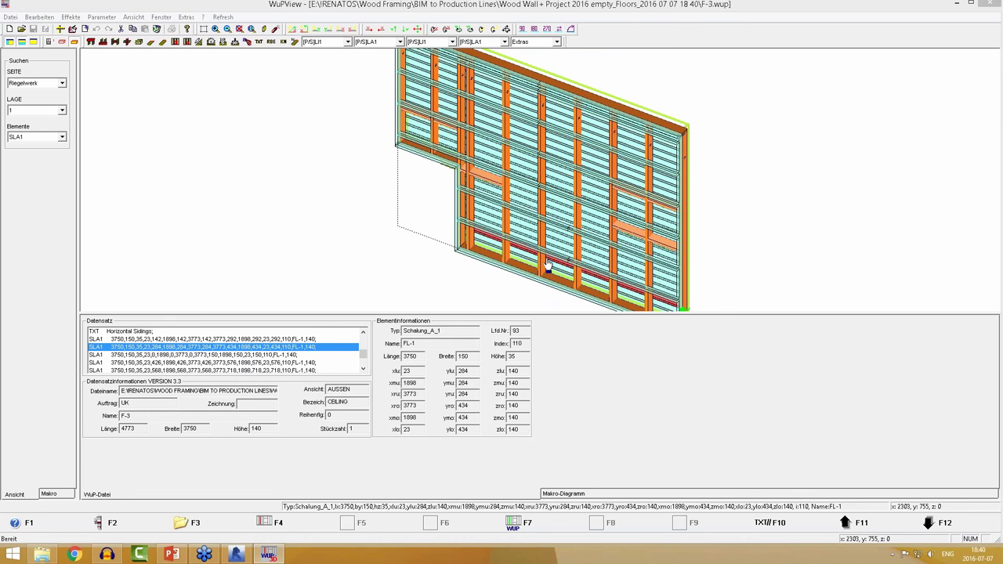
click(989, 4)
Step: Switch Revit to the I_Zarasu_Proj Wood Framing project's 3D view
click(611, 143)
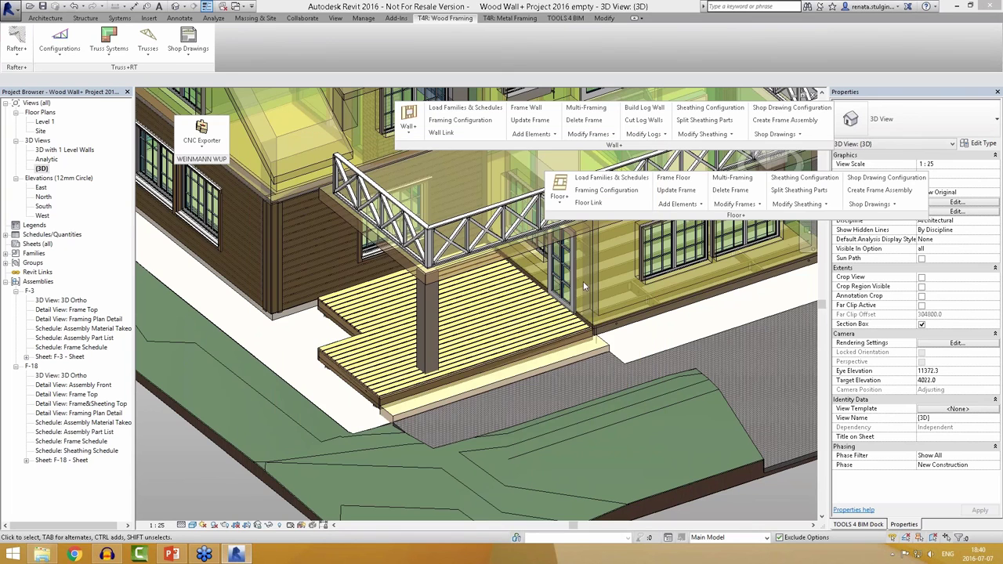
scroll(480, 362, down, 4)
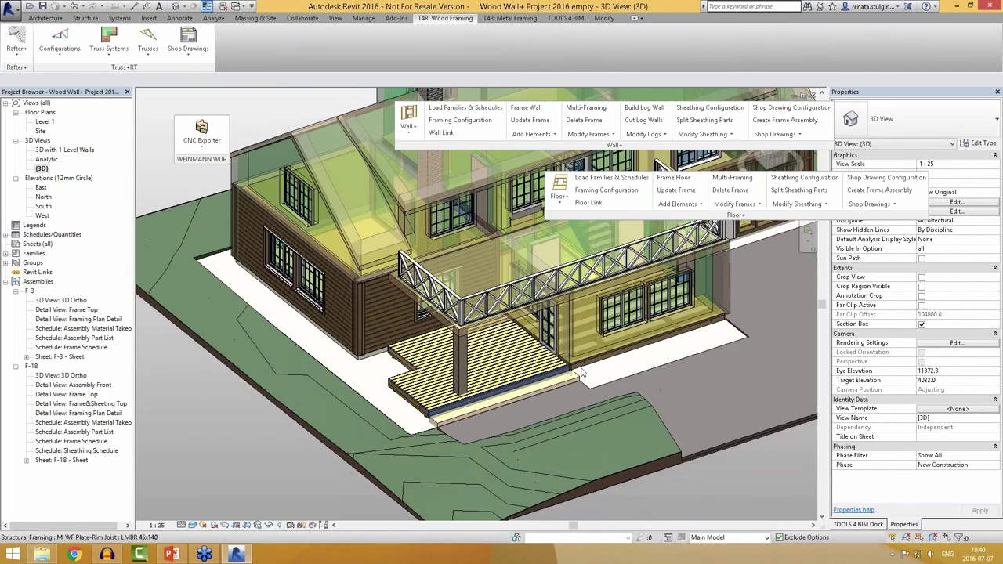
click(334, 17)
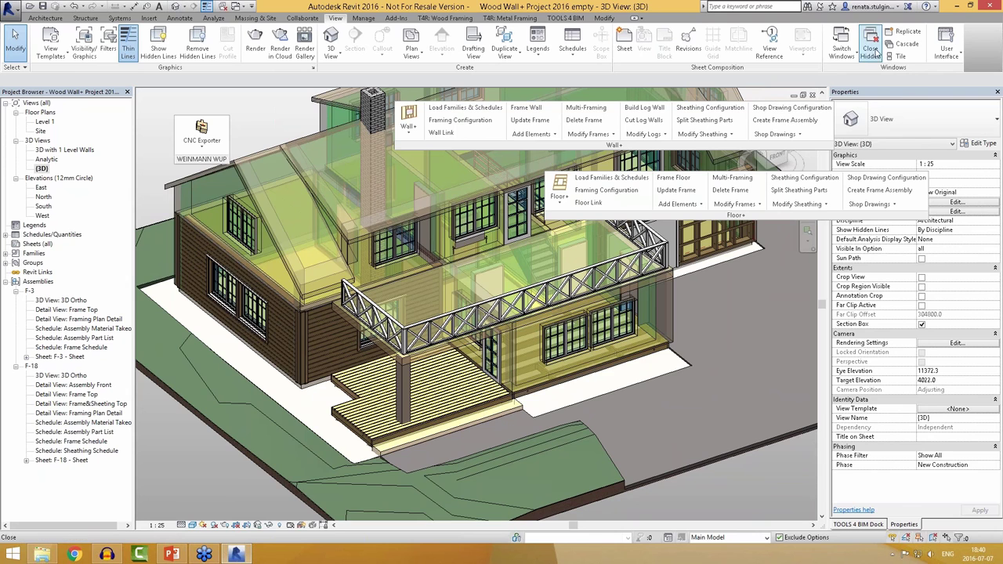
click(840, 43)
click(878, 76)
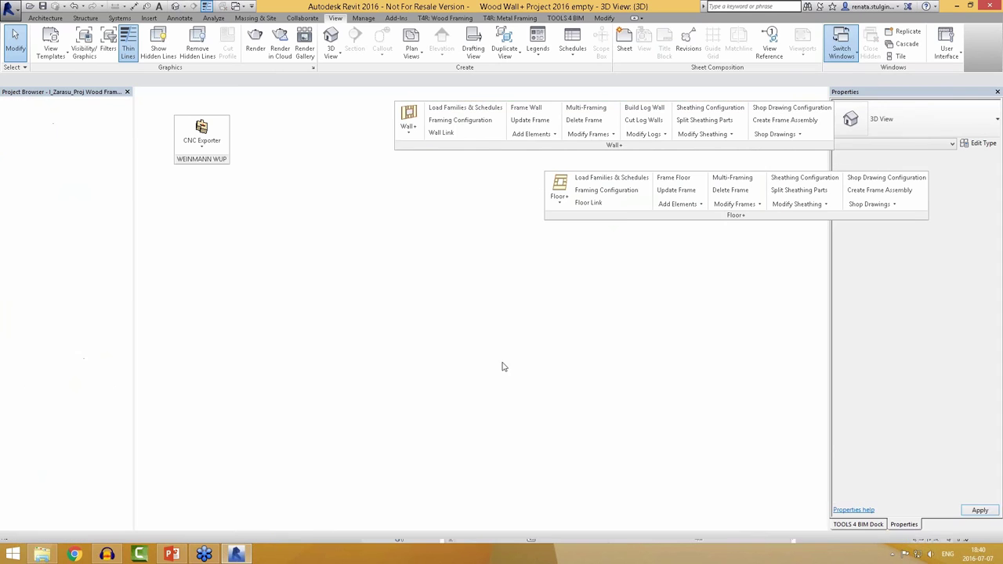
Step: Move the floating framing and CNC exporter toolbars aside and zoom onto the façade rooms
scroll(519, 385, up, 4)
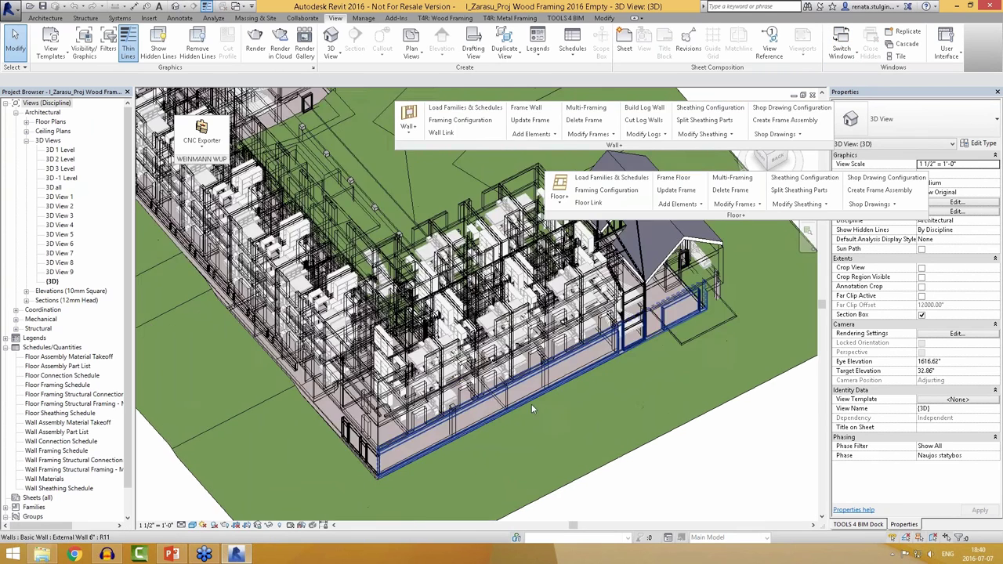
scroll(520, 386, up, 5)
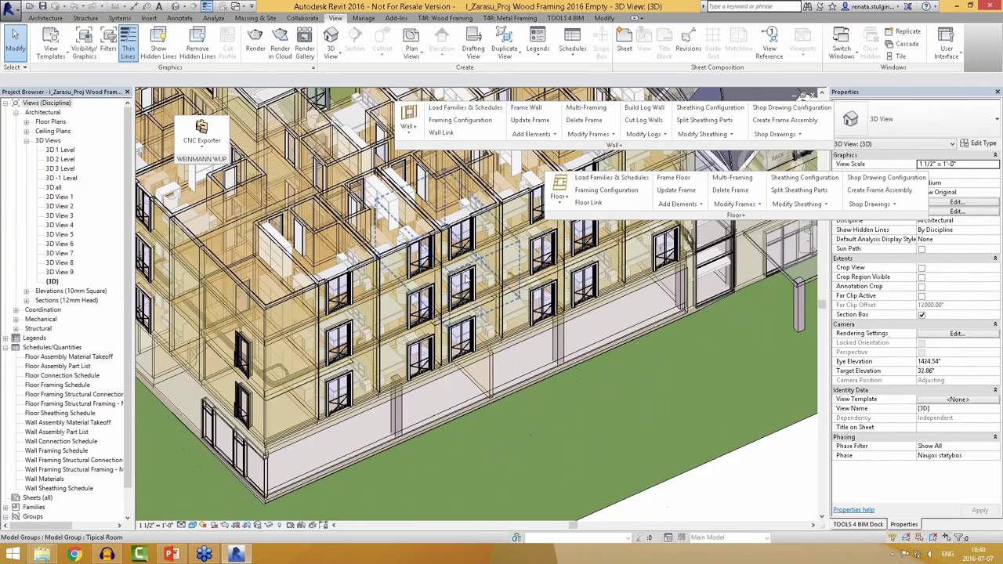
middle_drag(607, 166, 615, 215)
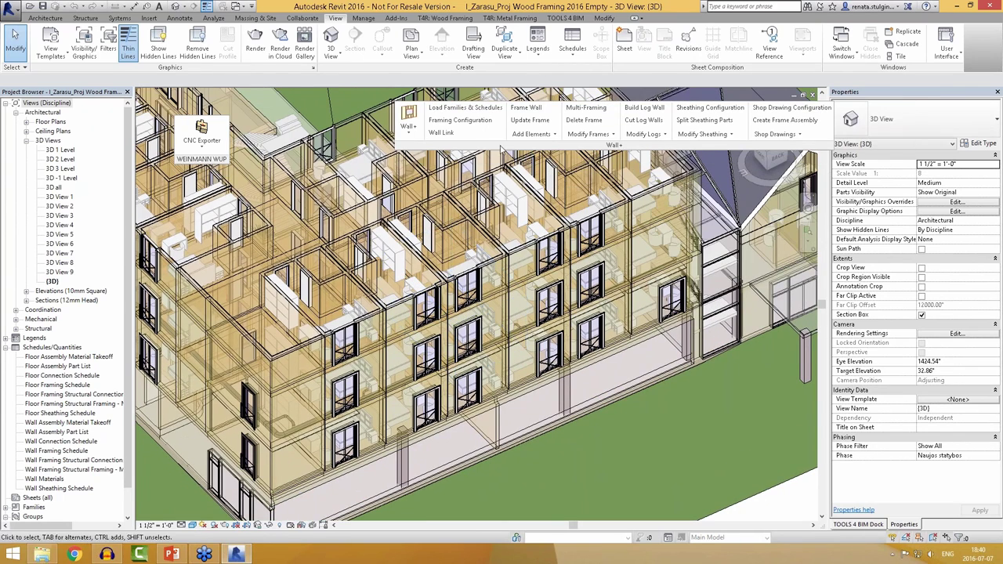
drag(500, 147, 456, 118)
drag(210, 166, 300, 129)
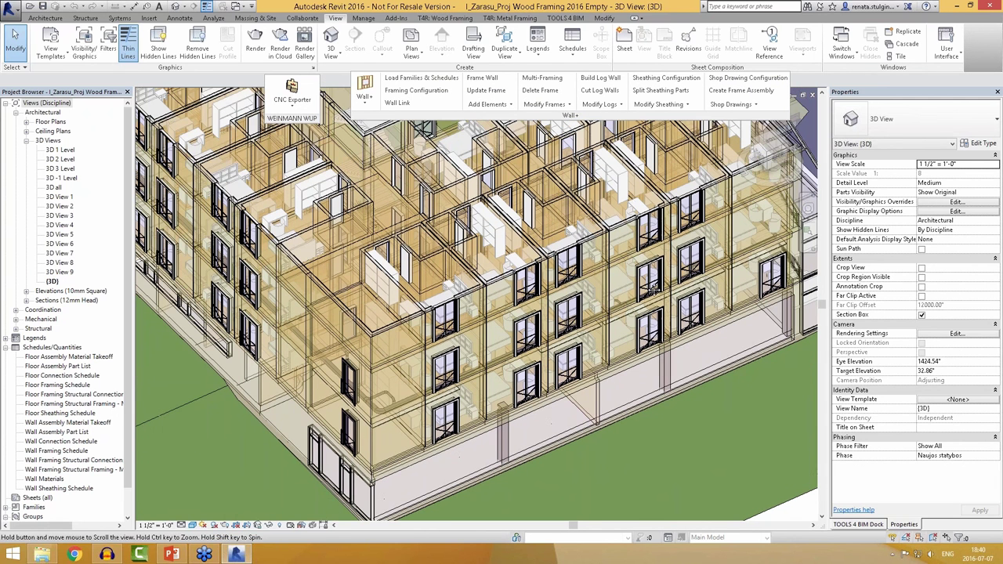
middle_drag(408, 313, 510, 290)
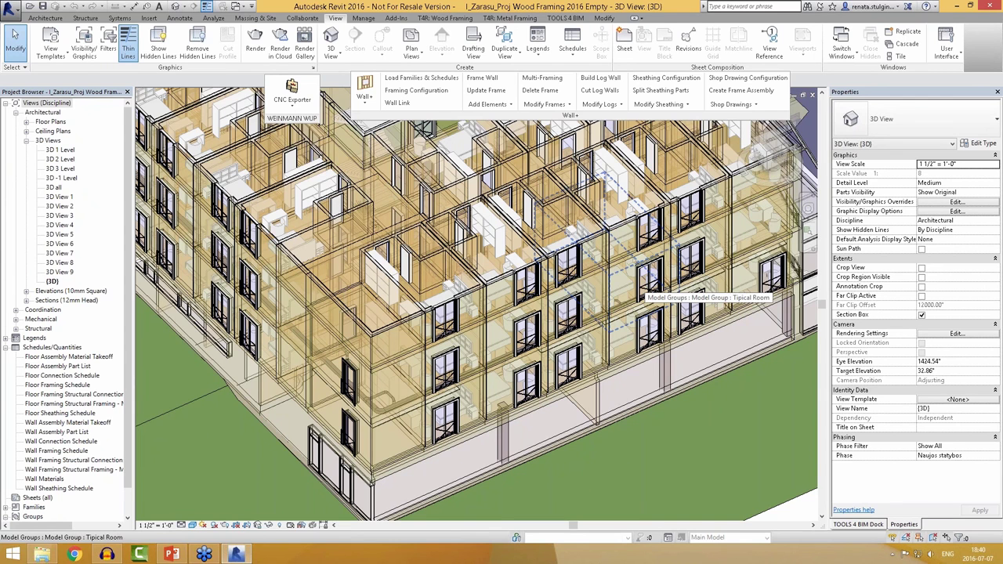
shift+middle_drag(507, 306, 532, 345)
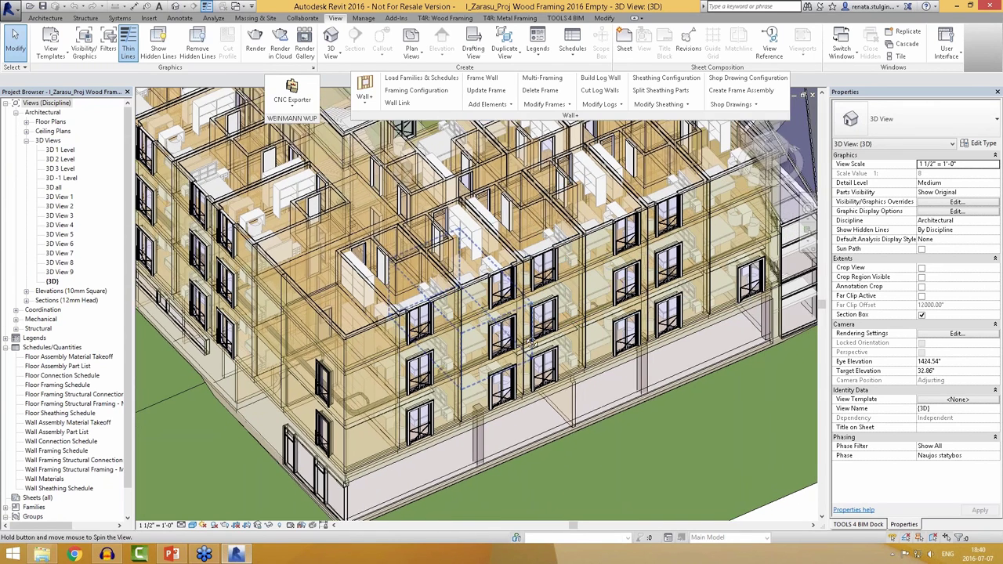
scroll(532, 344, up, 3)
scroll(531, 345, up, 1)
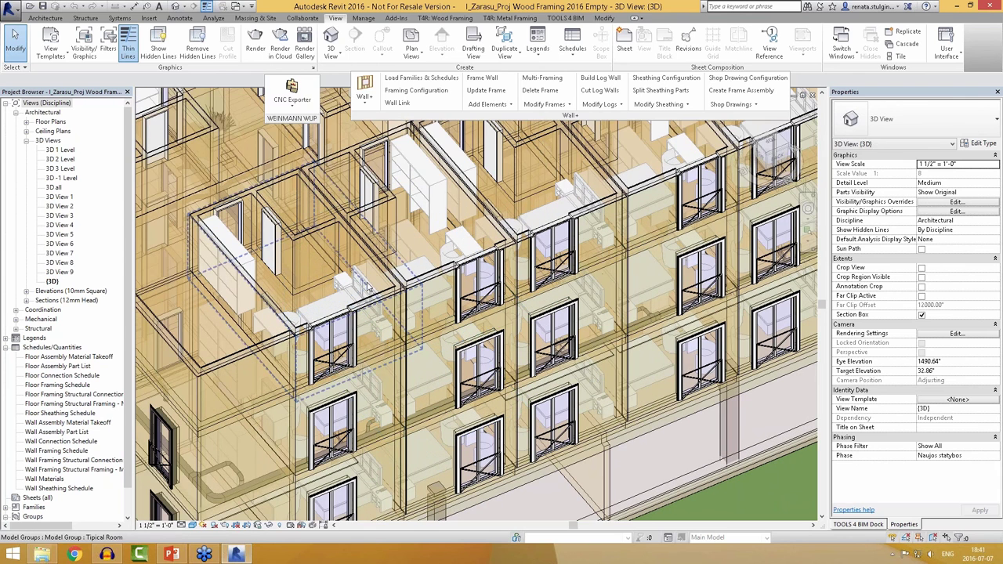
click(421, 286)
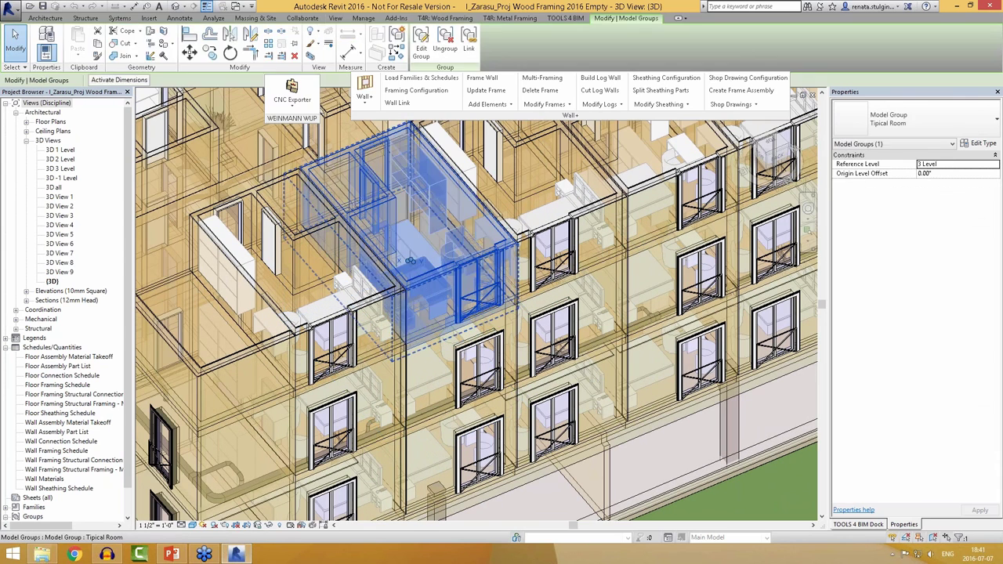
click(568, 306)
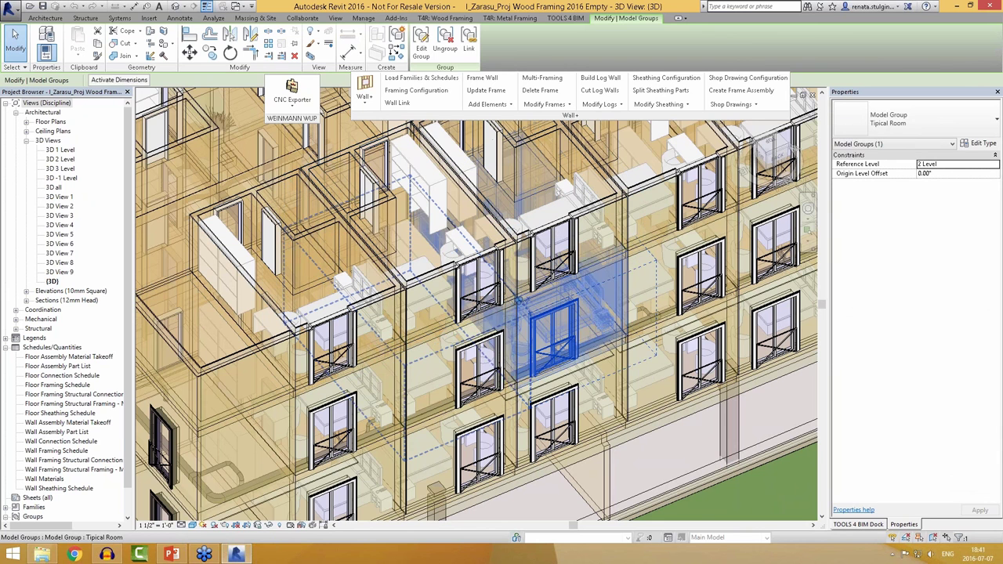
click(471, 369)
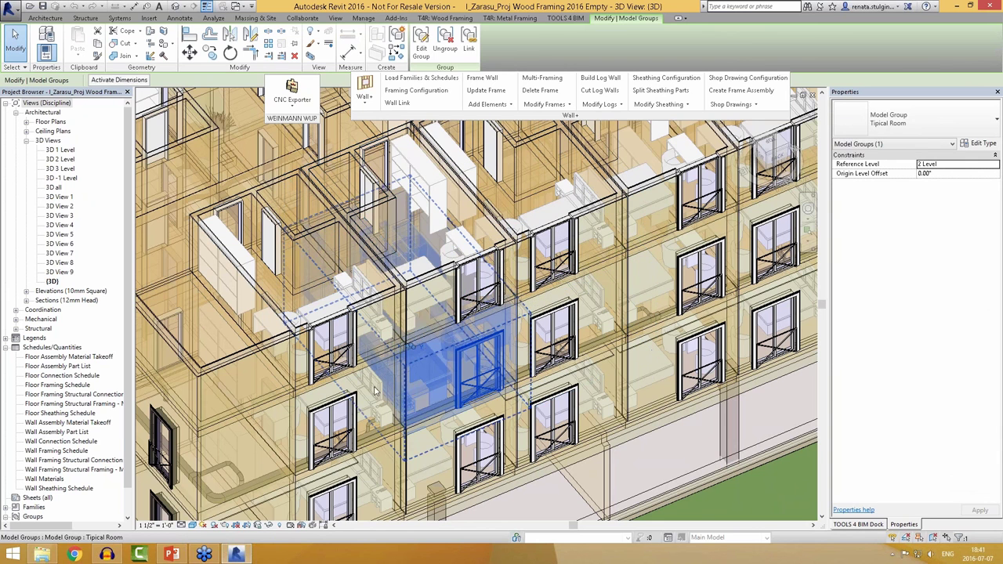
click(319, 392)
shift+middle_drag(320, 392, 517, 345)
key(Escape)
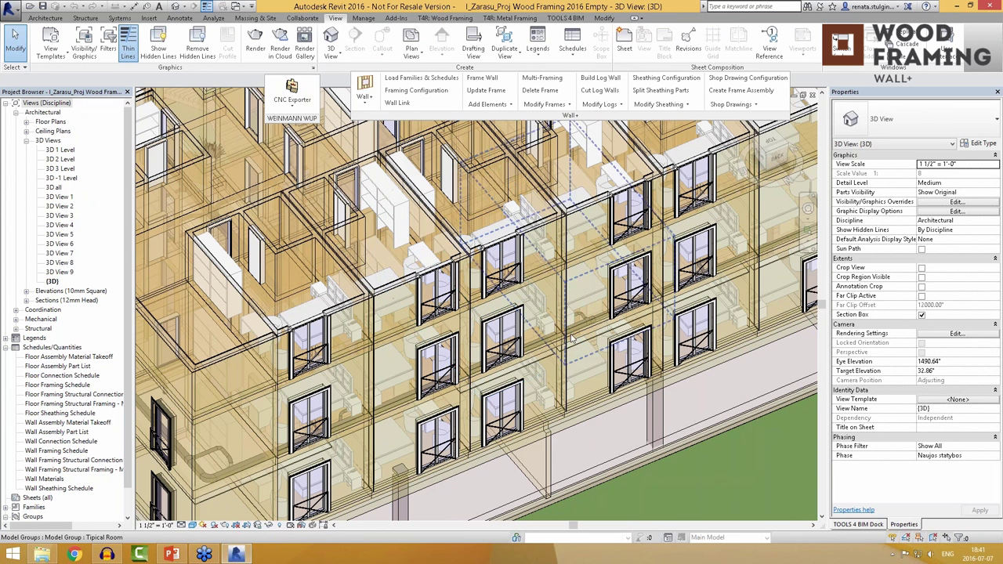
Step: Set the Wall+ Configuration Files' Location to Personal Configurations and save
click(367, 100)
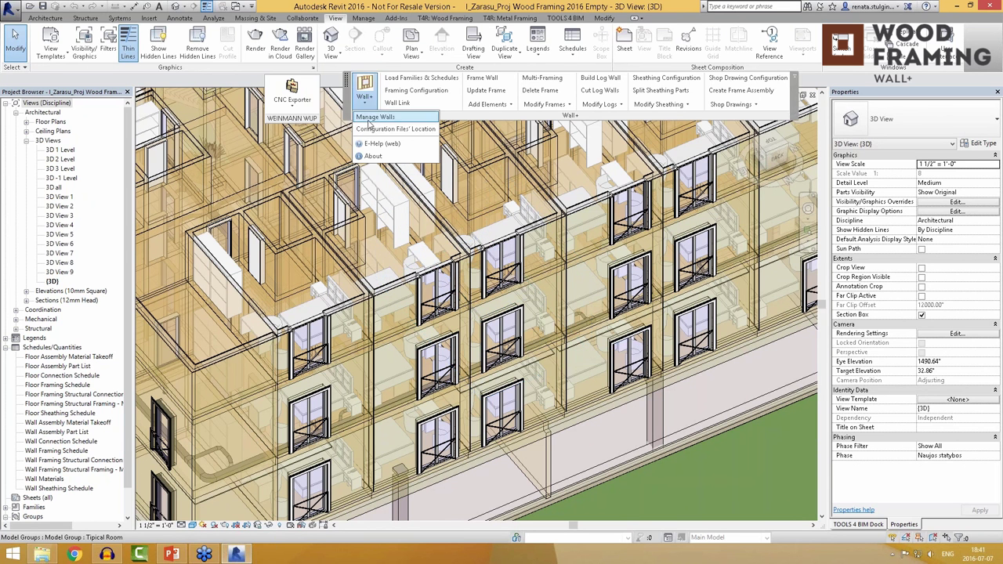
click(373, 130)
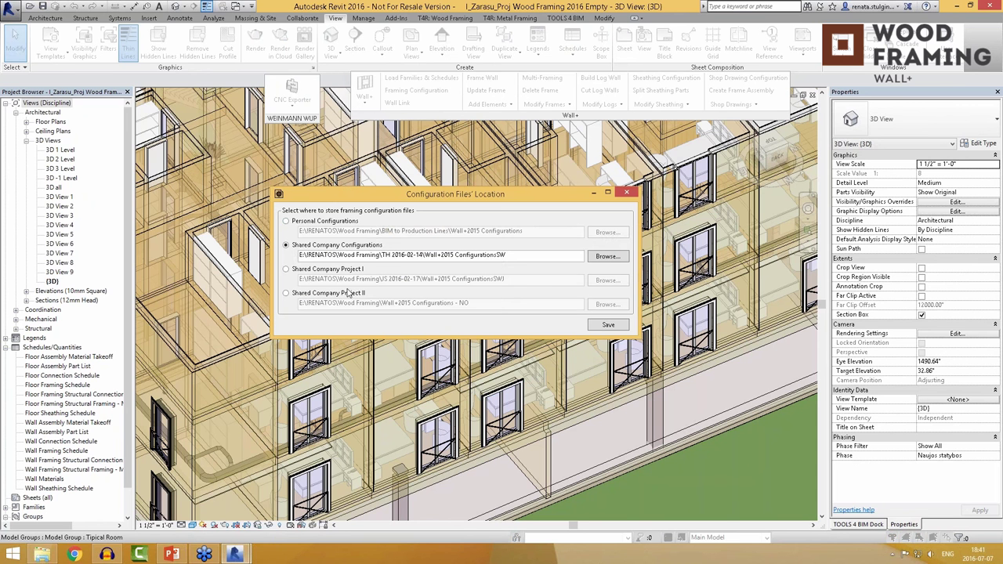
click(297, 223)
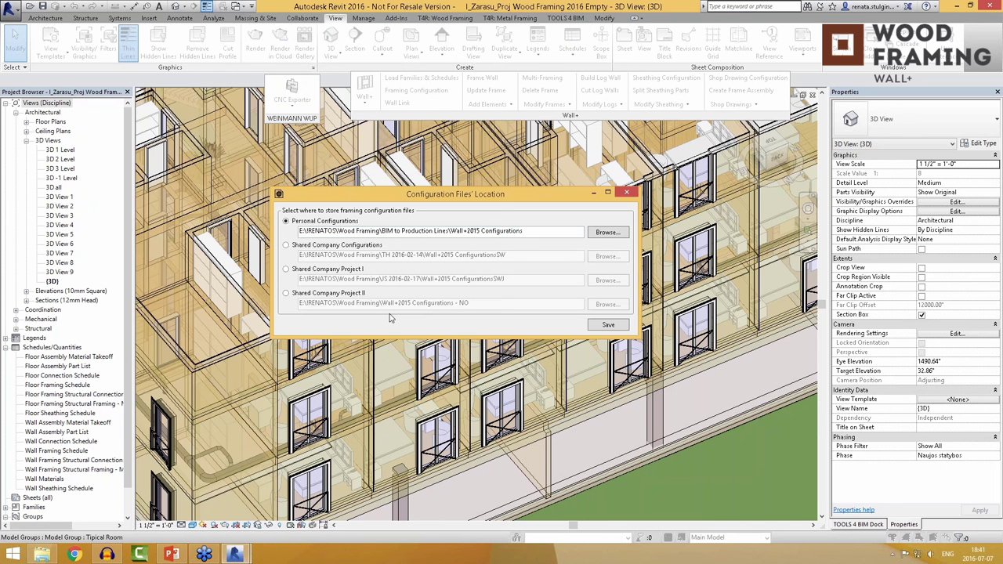
click(609, 325)
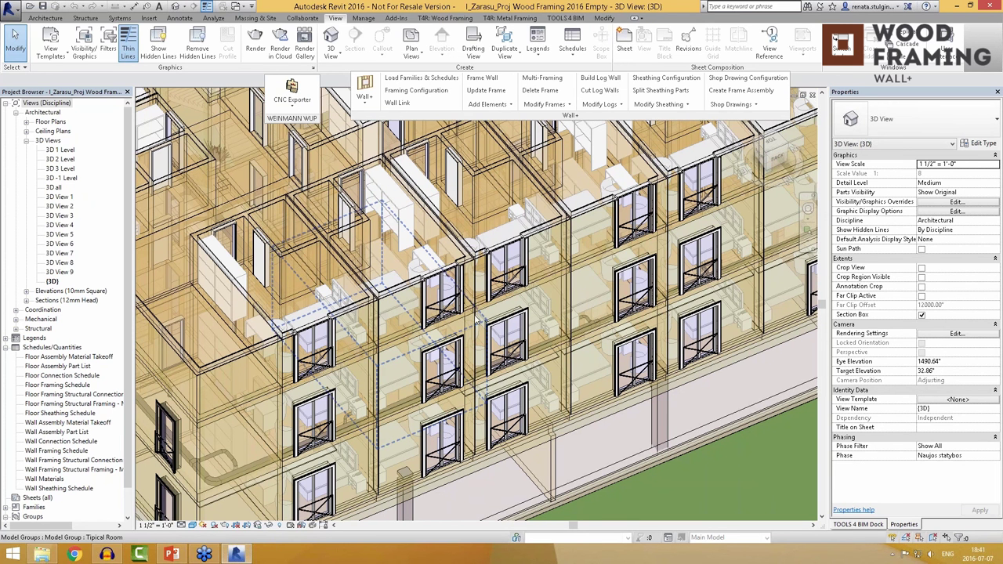
Step: Open Multi-Framing and use Select Walls in Model Group to gather one Tipical Room's six walls
shift+middle_drag(470, 317, 408, 294)
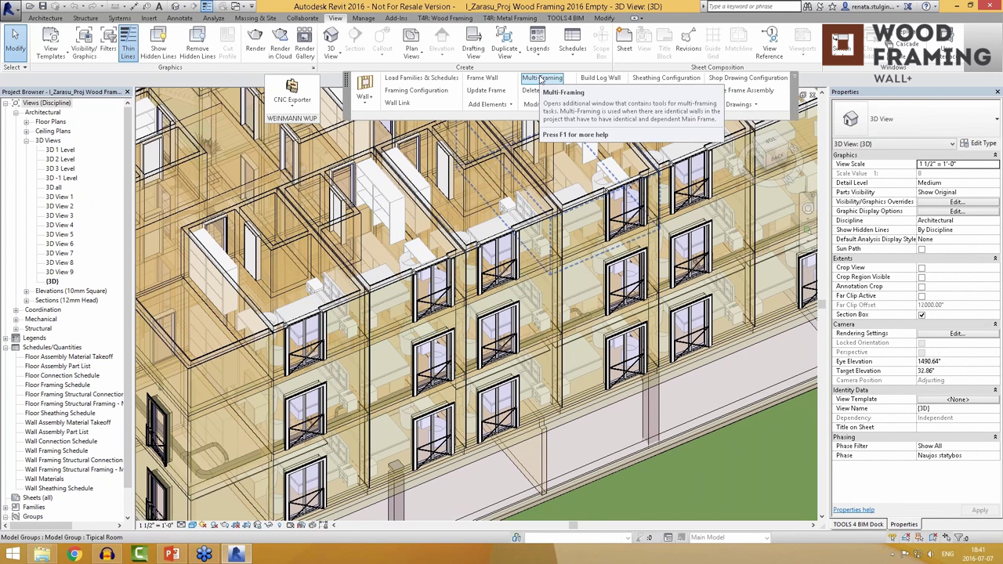
click(541, 79)
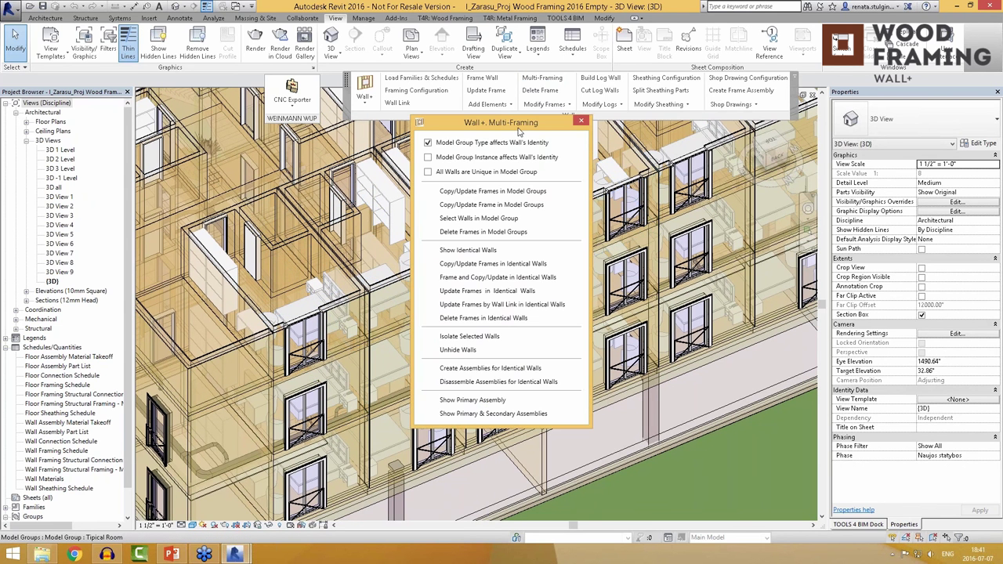
drag(502, 128, 667, 152)
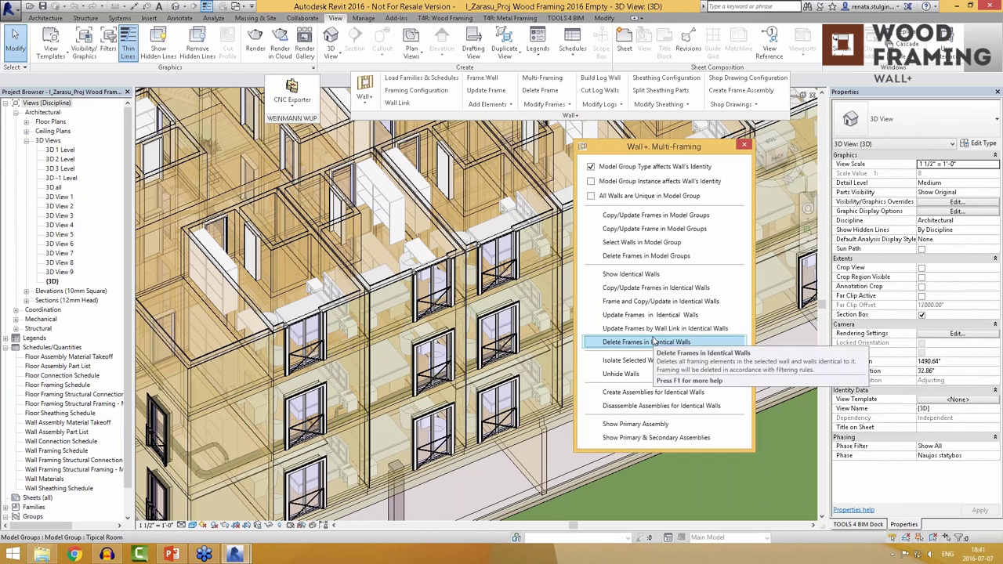
click(623, 242)
click(406, 274)
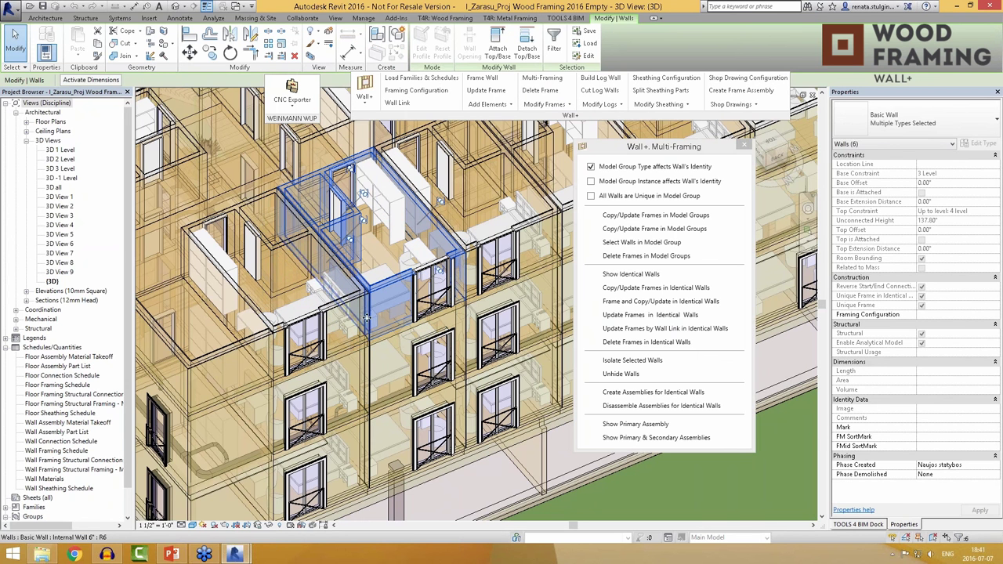
Step: Run Frame Wall on the six selected walls and orbit out to review the new timber studs
click(483, 78)
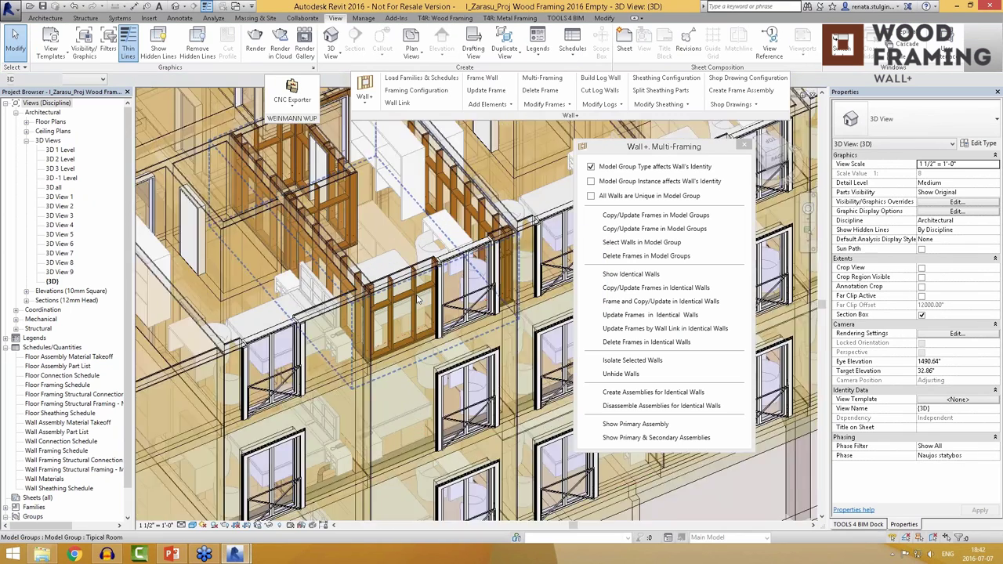
shift+middle_drag(418, 299, 396, 296)
scroll(396, 296, down, 4)
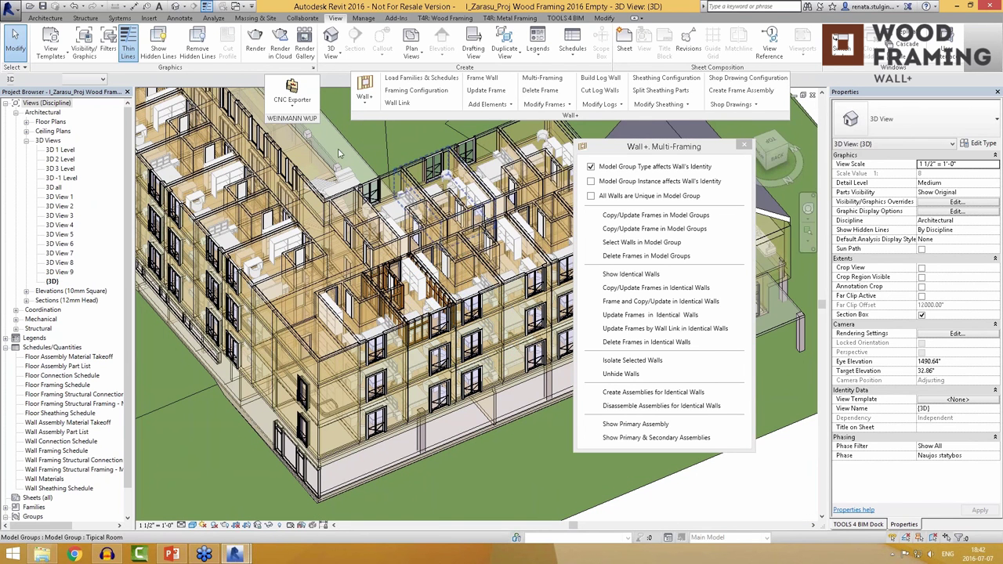
Step: Highlight walls identical to the framed room, then start Copy/Update Frames in Identical Walls
click(627, 301)
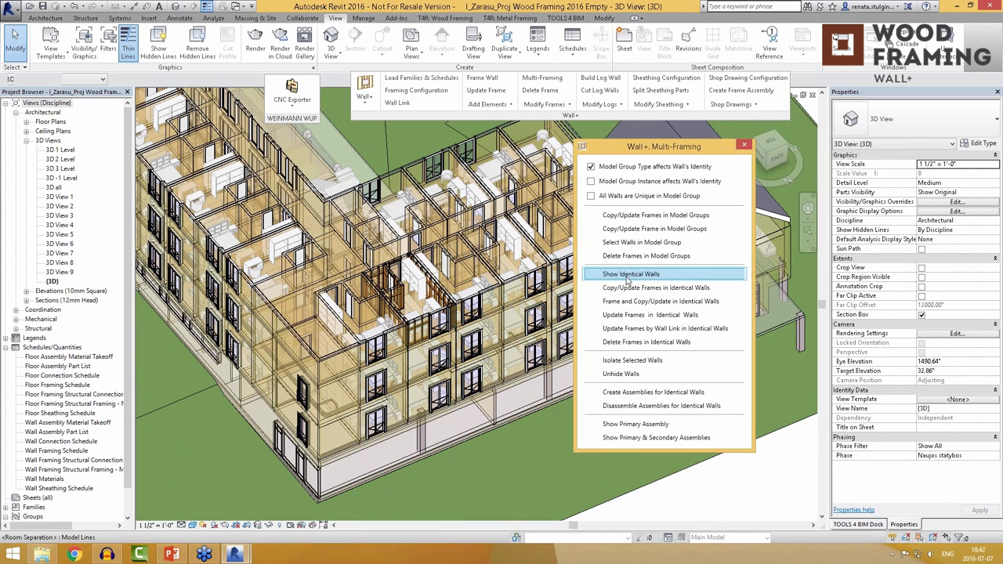
click(627, 275)
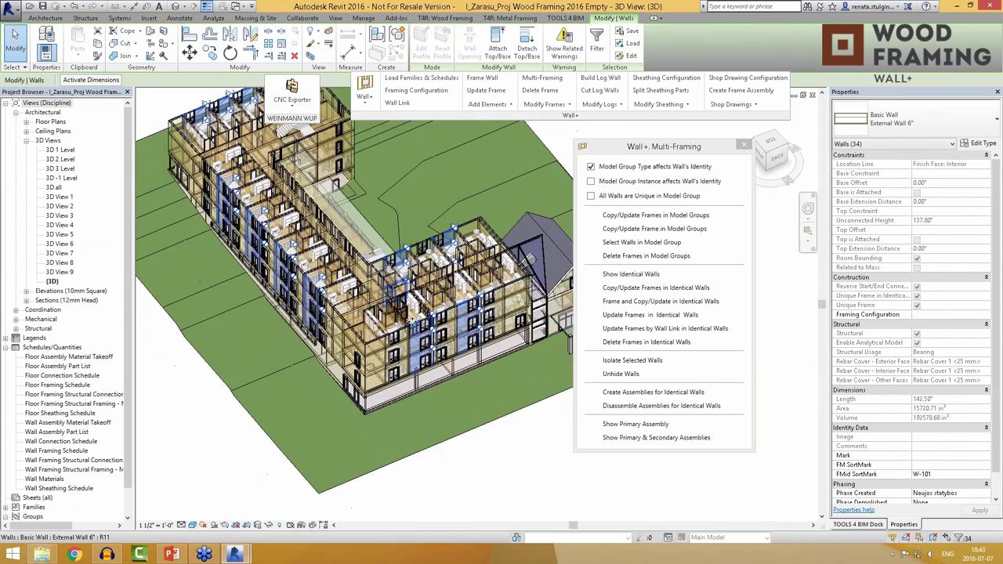
scroll(453, 356, up, 5)
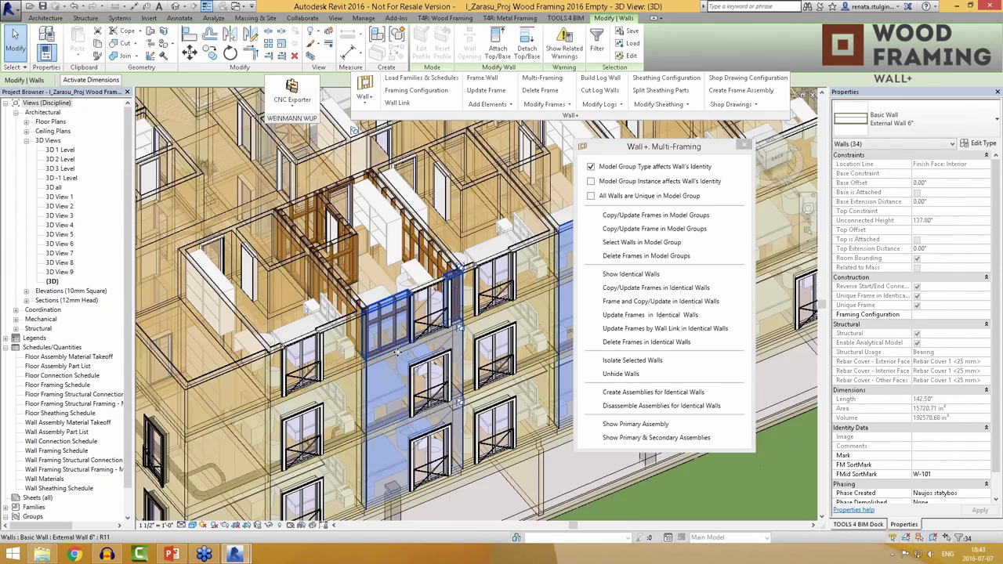
key(Escape)
scroll(442, 339, up, 4)
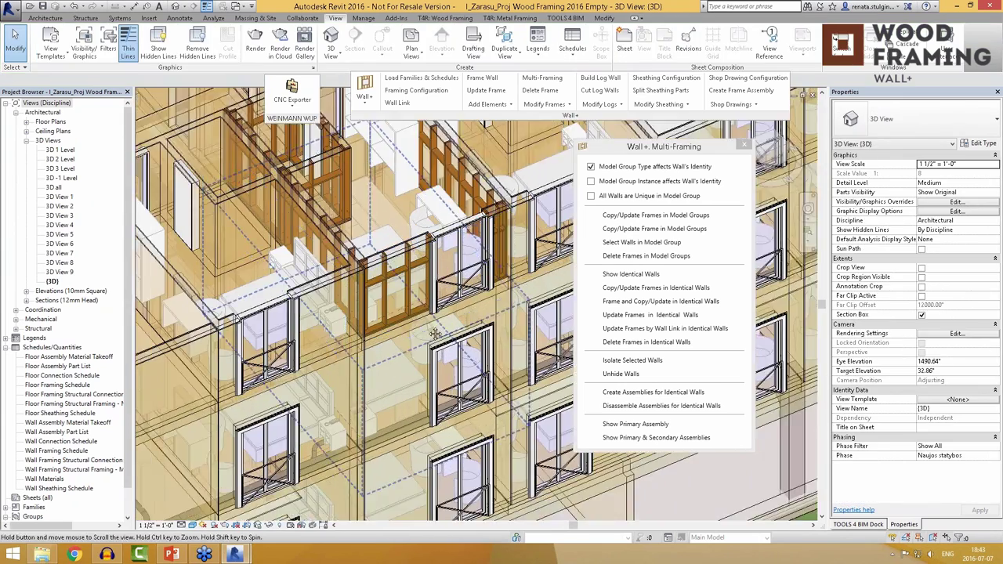
middle_drag(443, 339, 439, 311)
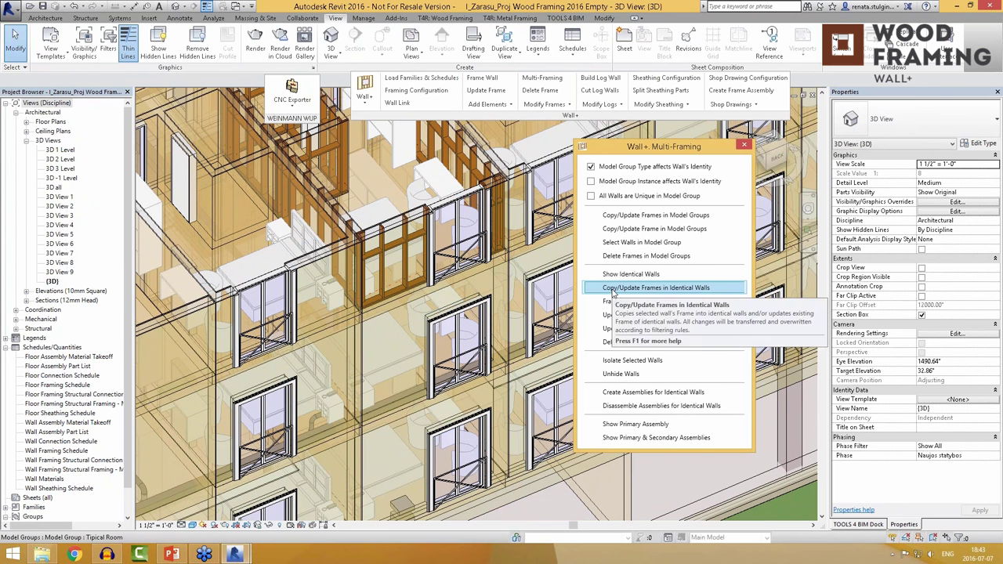
click(616, 289)
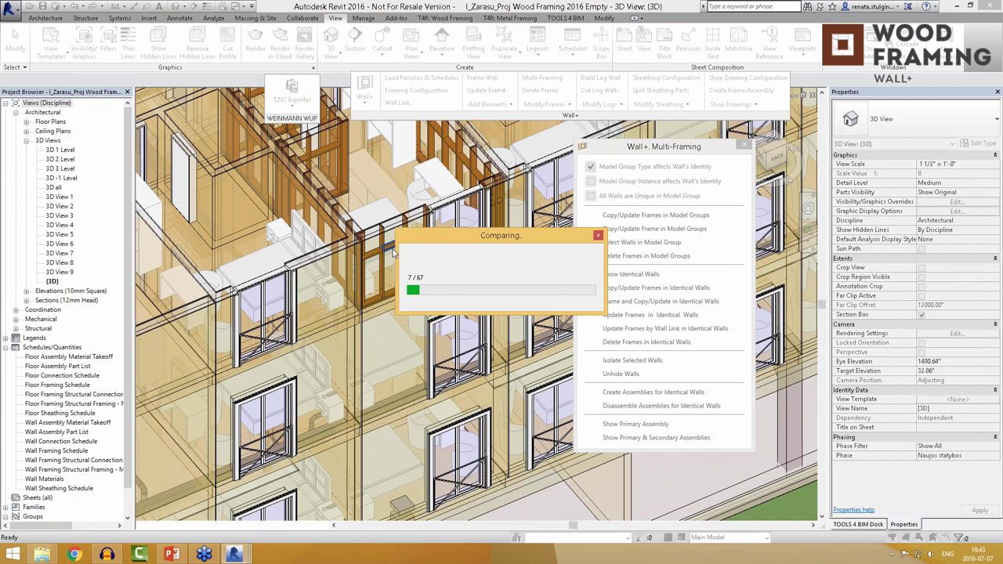
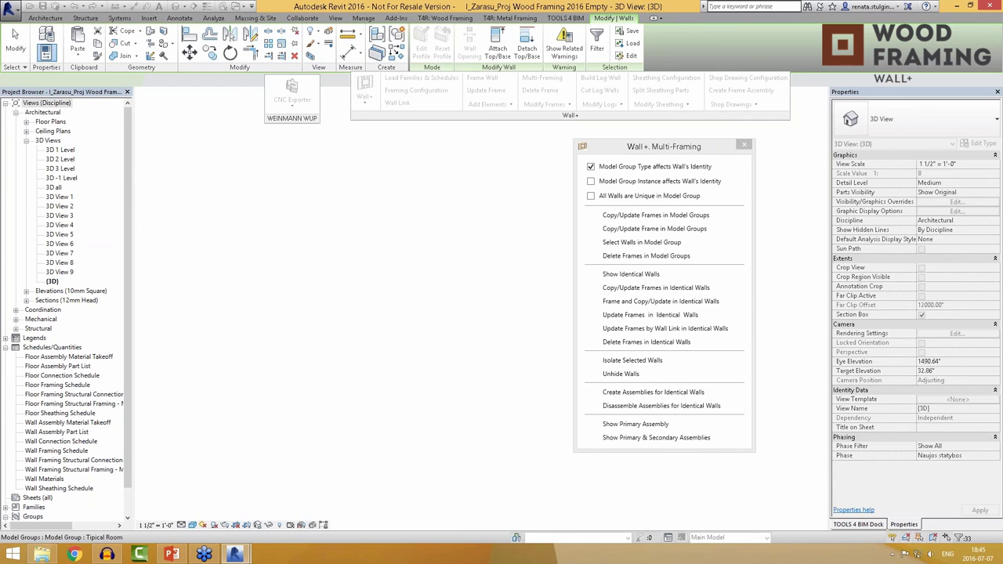
Step: Add or update framing details on wall W-132 by picking one of its studs
key(Escape)
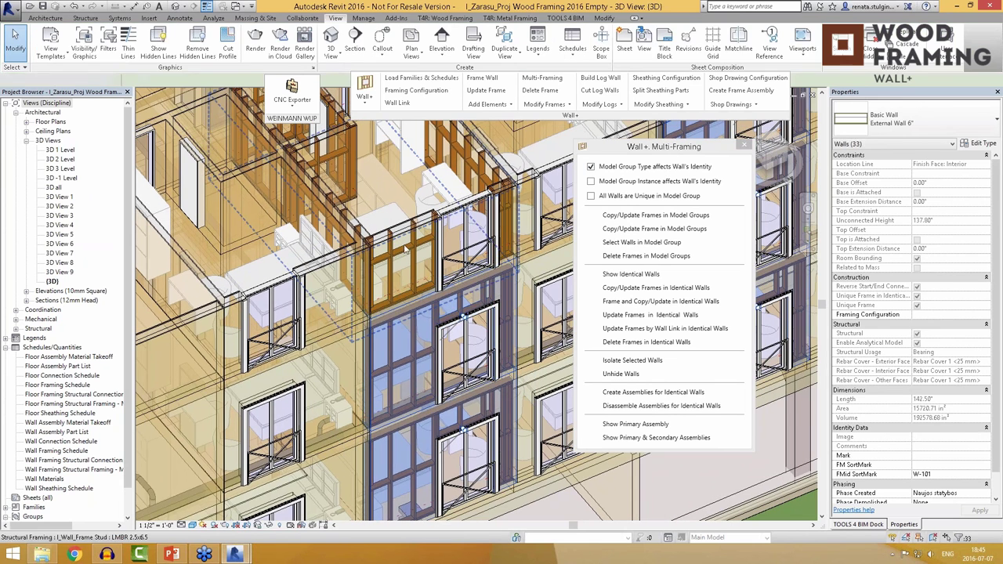
scroll(452, 328, up, 4)
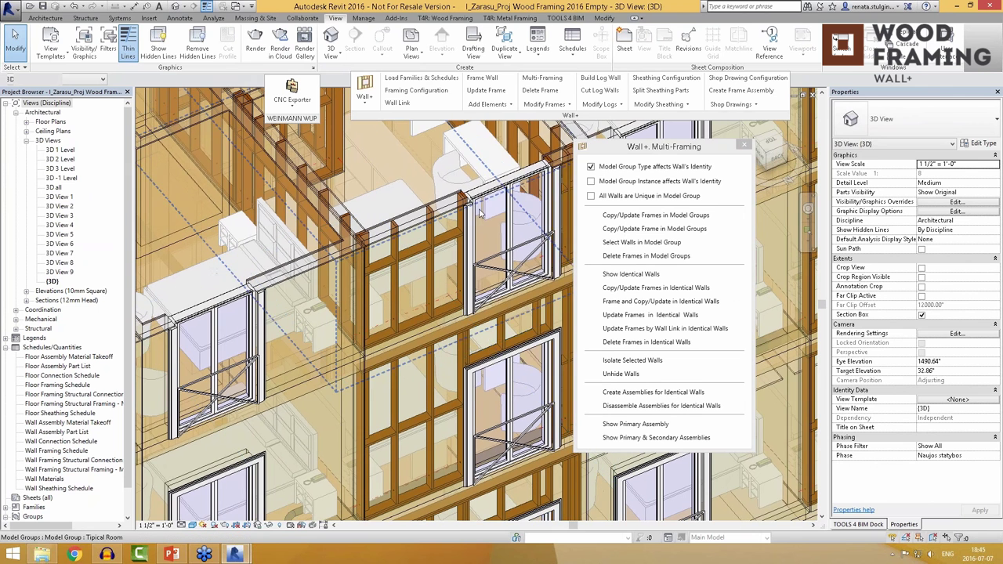
click(494, 105)
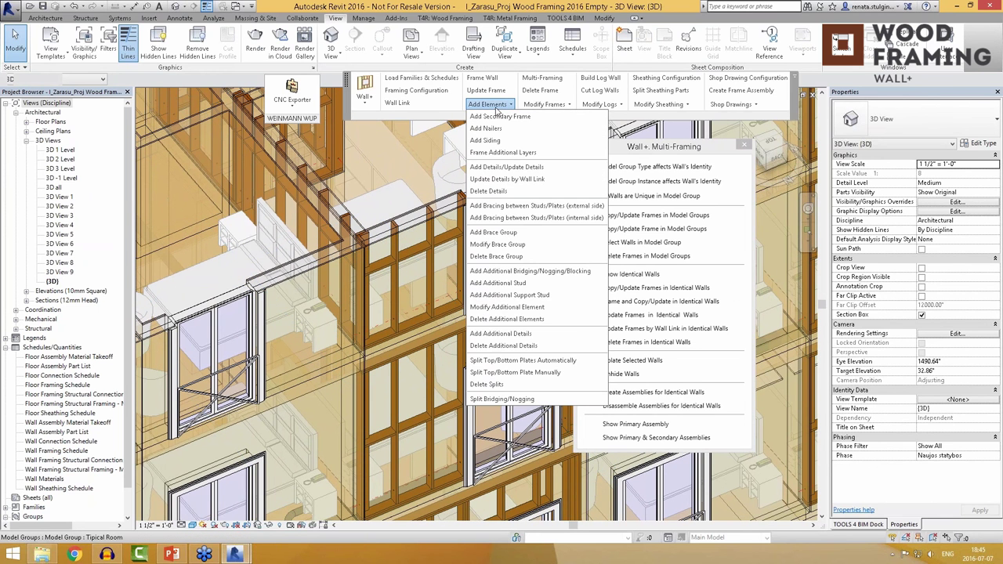
click(506, 167)
click(438, 227)
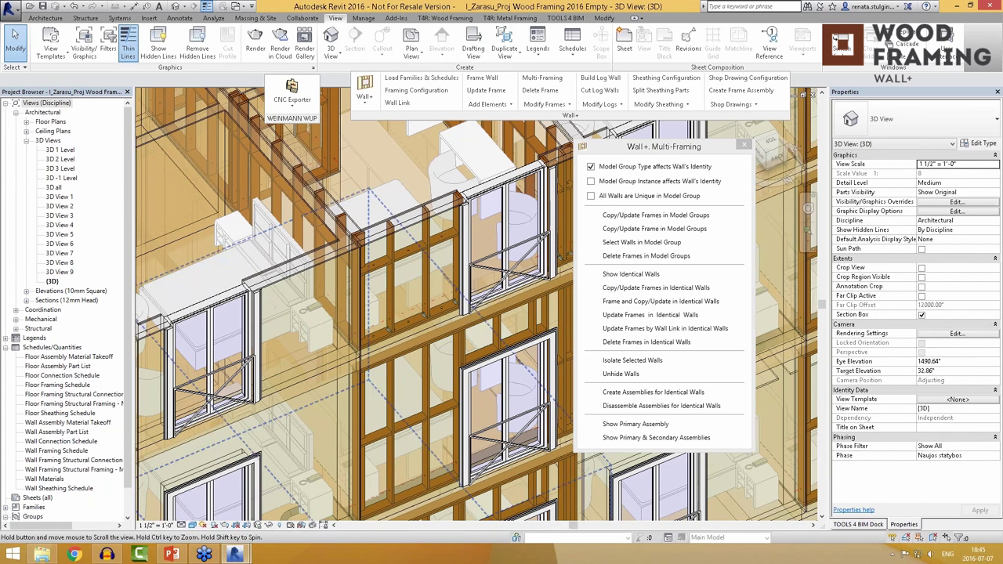
scroll(439, 277, up, 4)
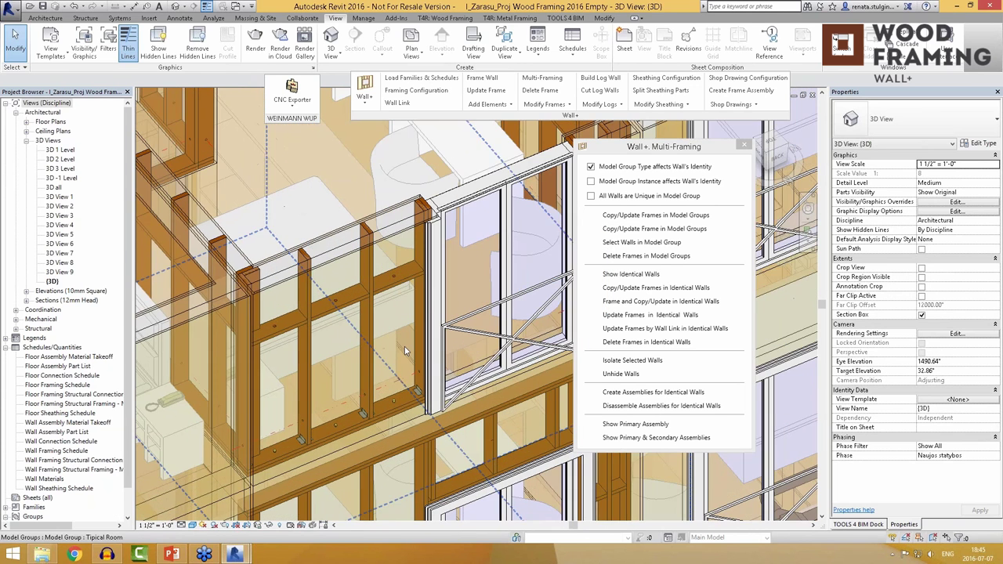
scroll(369, 274, down, 3)
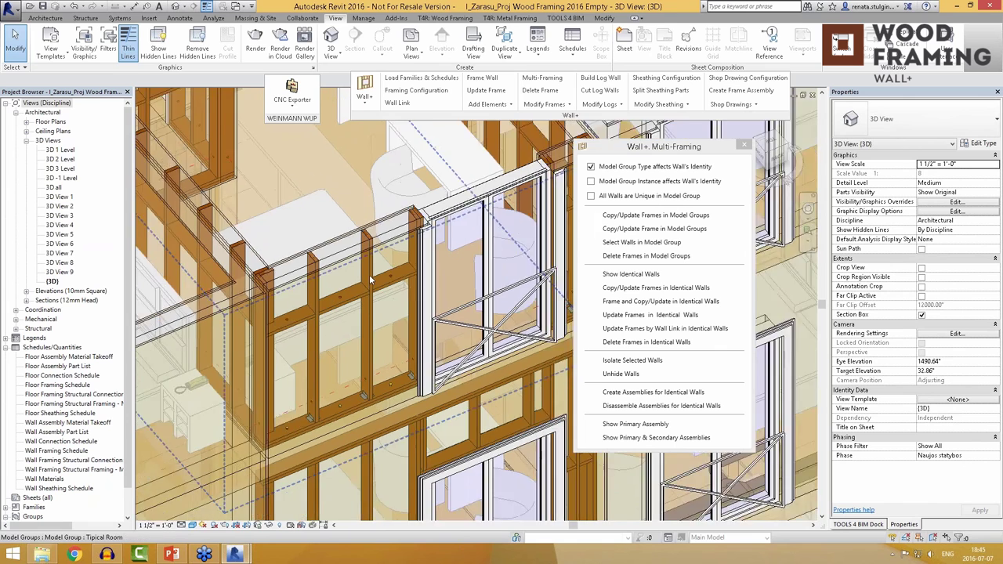
scroll(422, 288, up, 2)
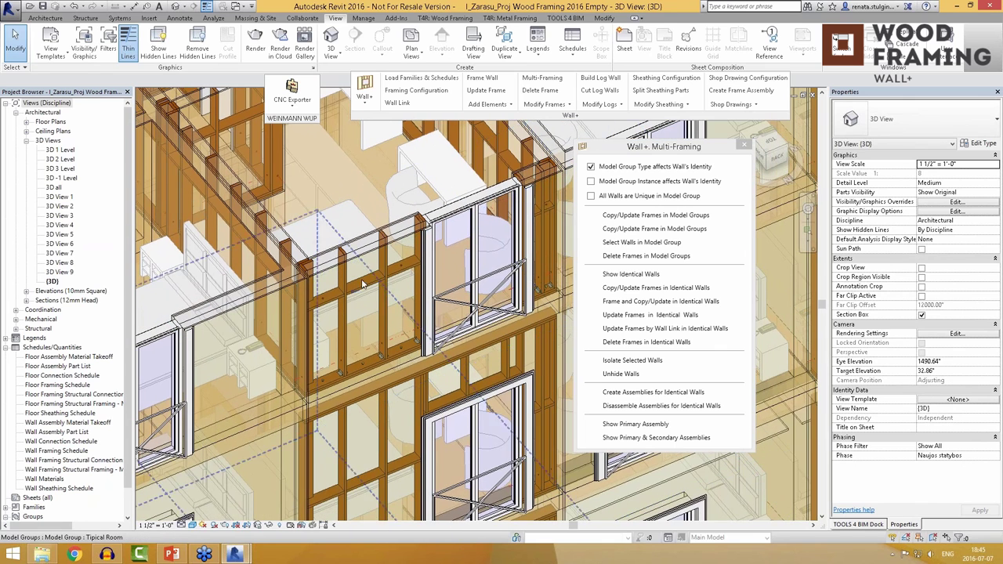
scroll(464, 270, down, 2)
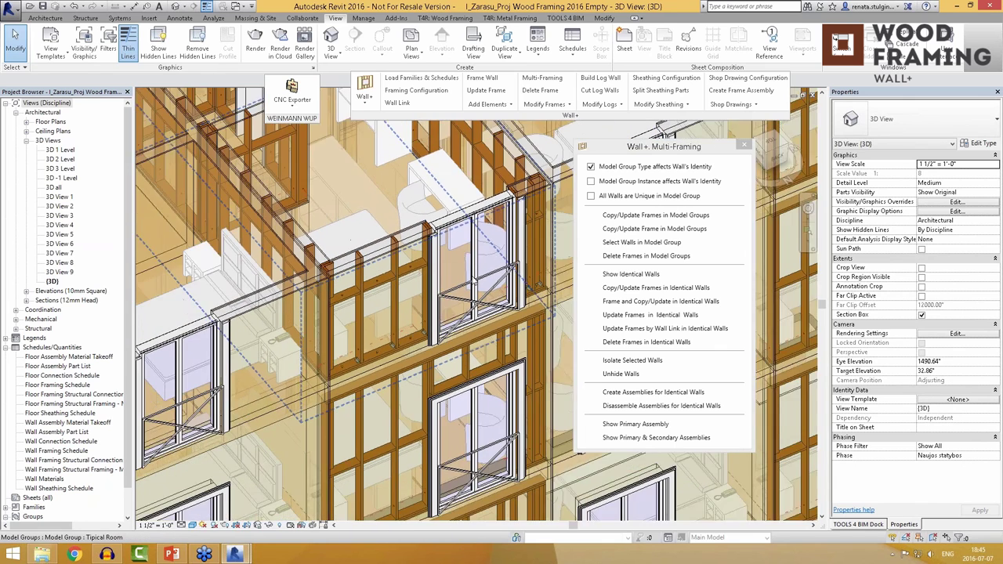
Step: Add a secondary frame to the wall and orbit the 3D view to inspect it
click(495, 105)
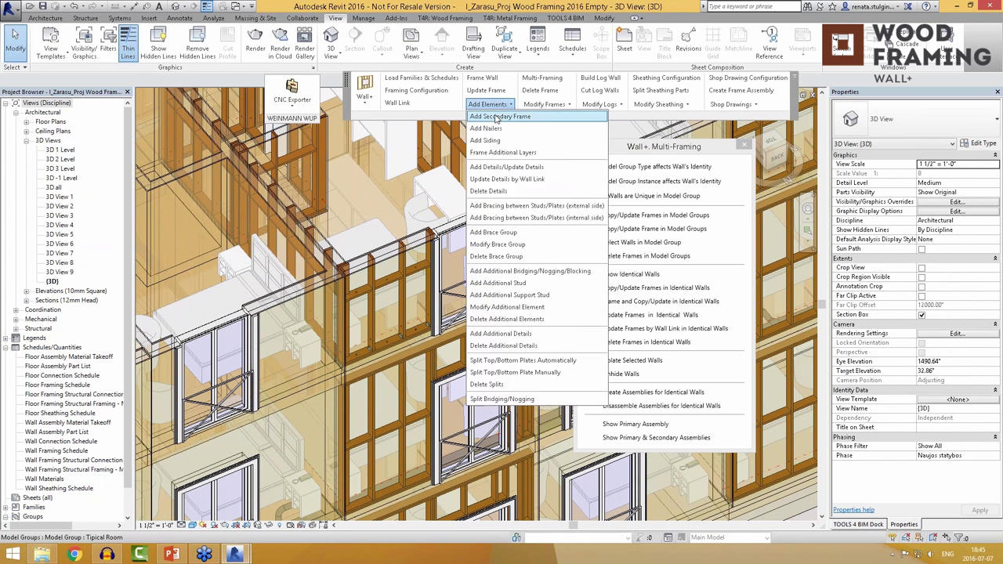
click(502, 250)
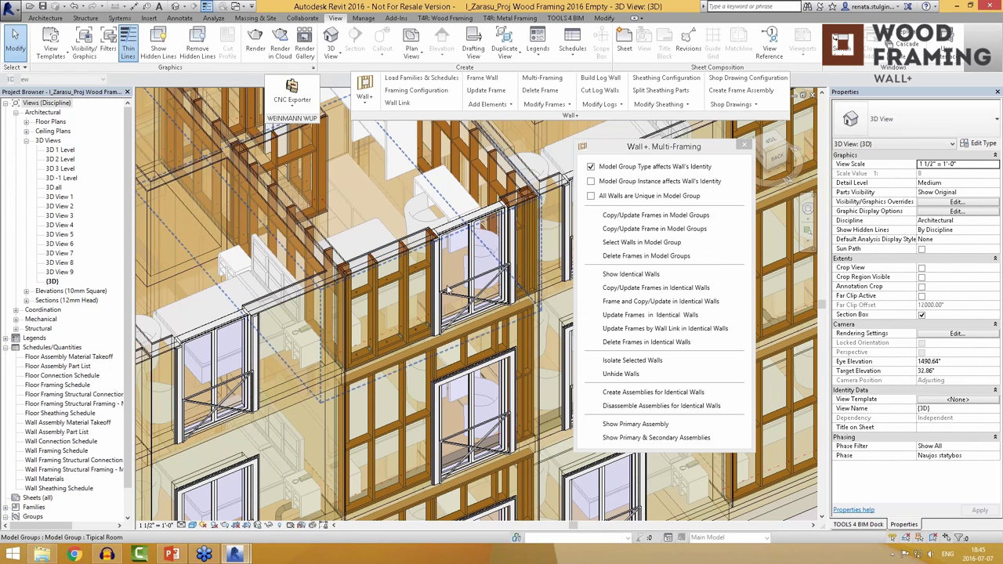
middle_drag(465, 296, 627, 312)
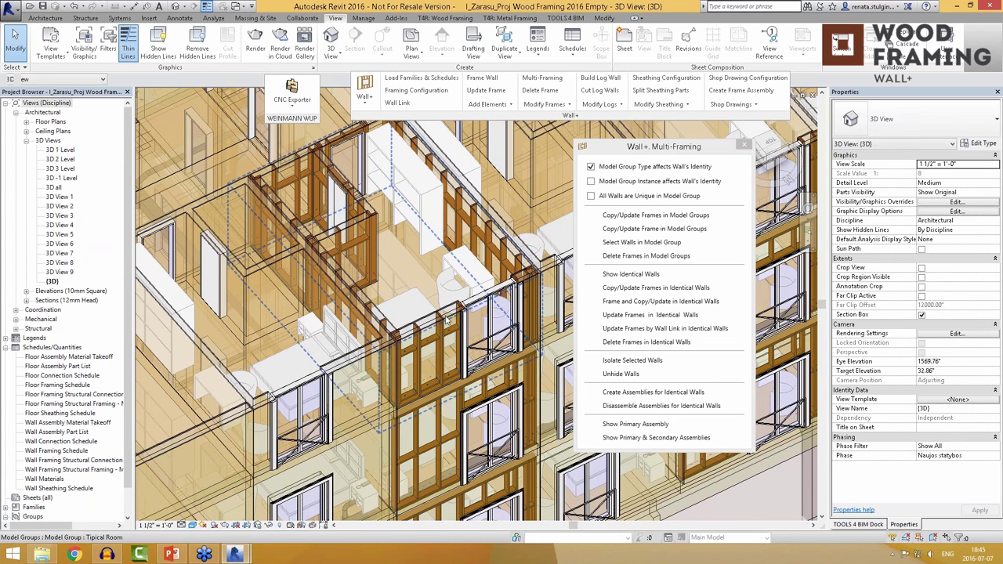
Step: Save the shop drawing configuration with the D 22 x 34 Horizontal titleblock
click(746, 79)
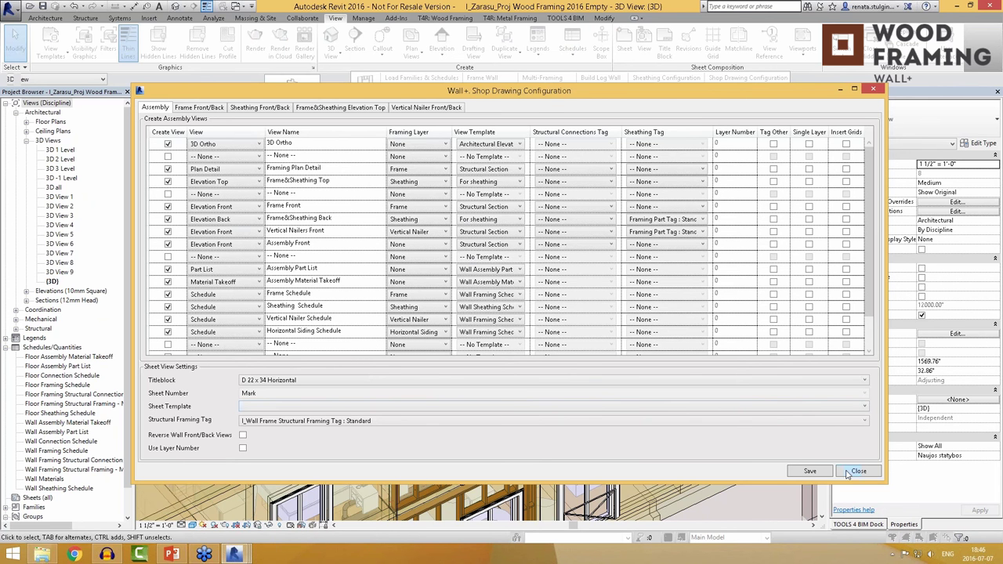
click(820, 472)
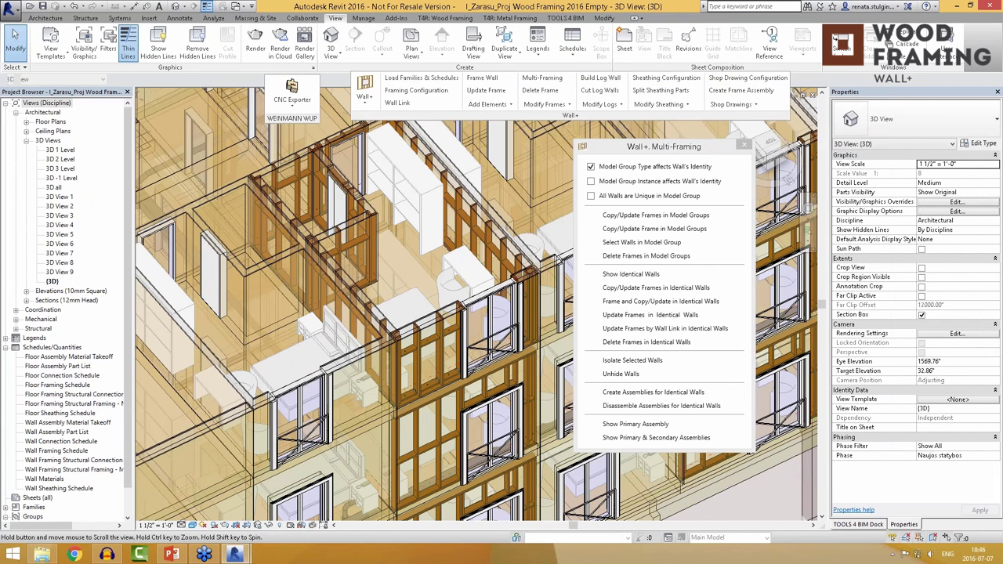
Step: Create frame assembly W-216 and expand its views and sheet under Assemblies
click(740, 90)
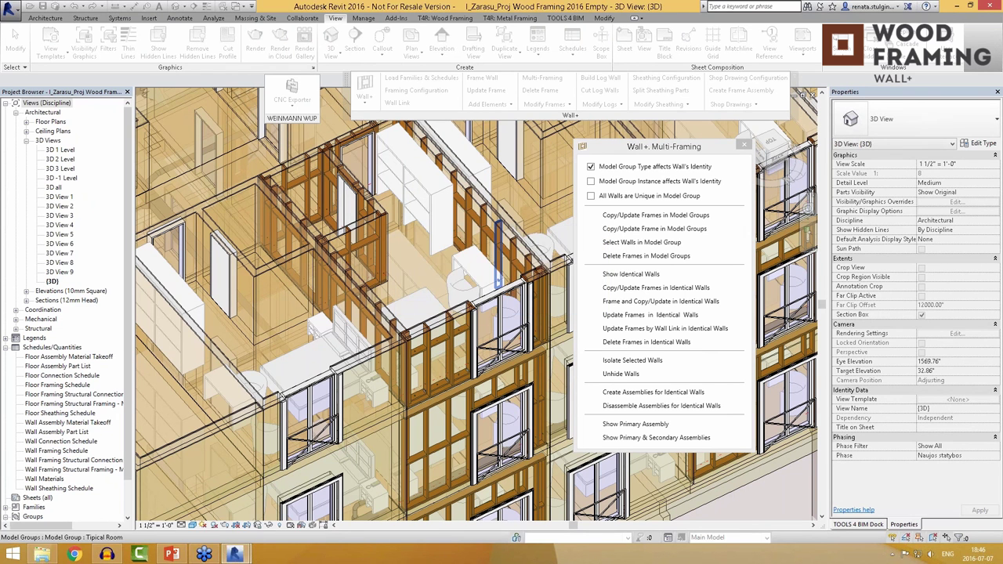
scroll(118, 392, down, 2)
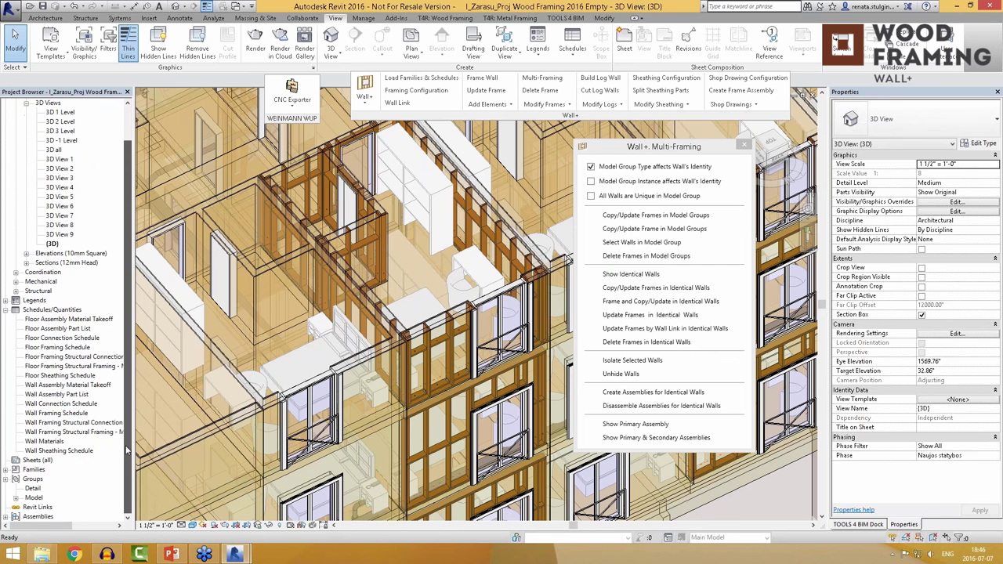
click(40, 517)
click(34, 414)
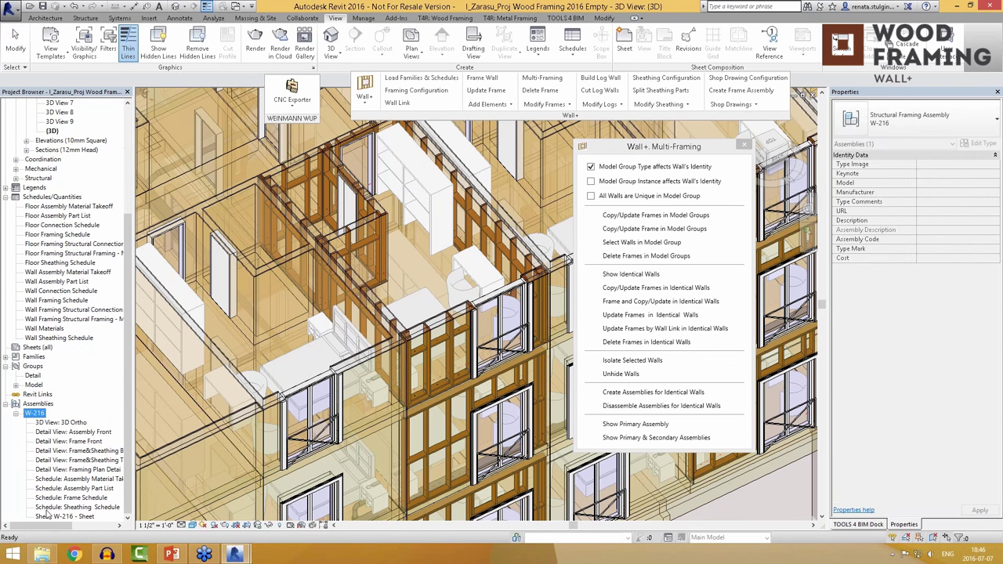
Step: Open W-216's 3D Ortho and Frame Front views and close the Multi-Framing window
double_click(61, 422)
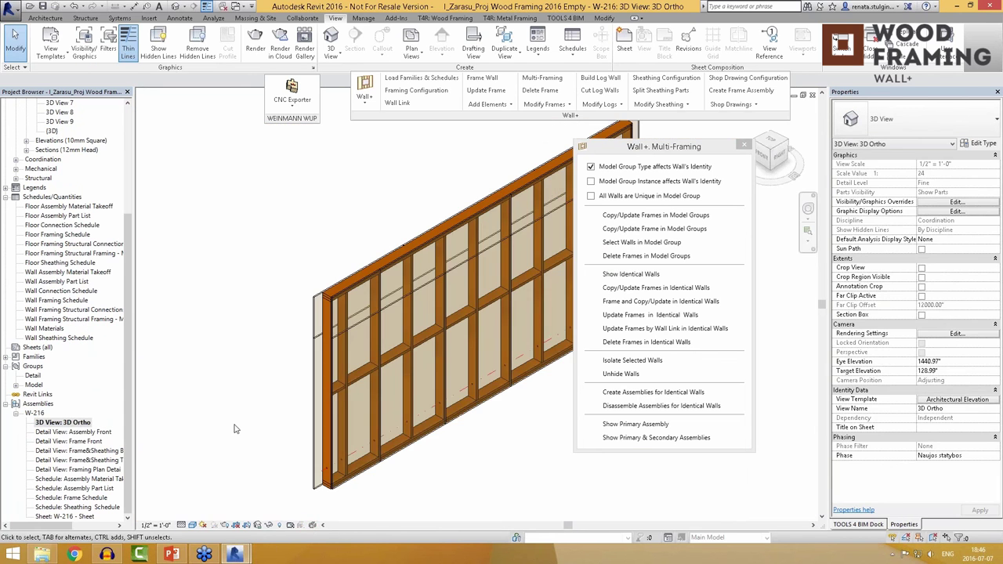
double_click(71, 442)
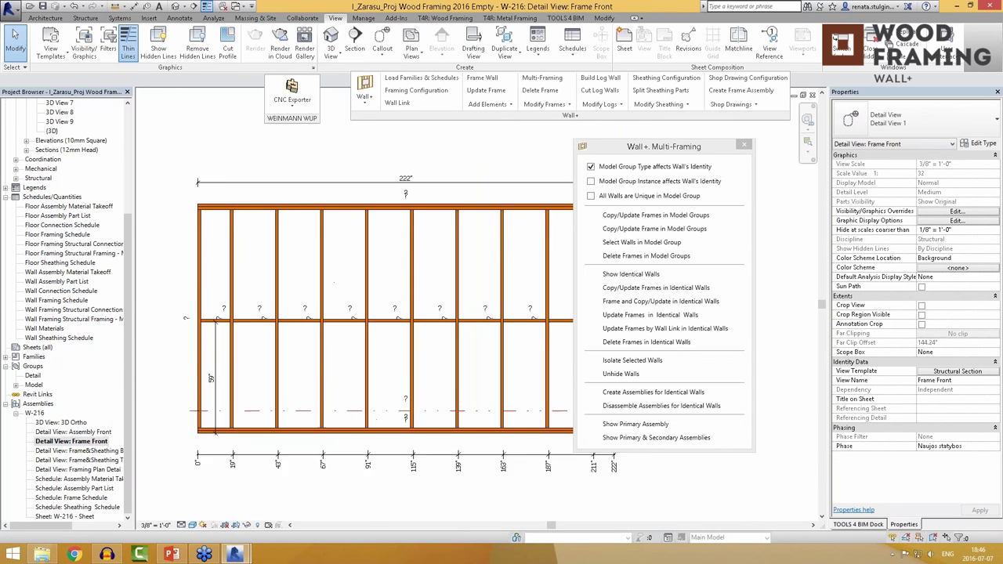
click(669, 154)
click(744, 145)
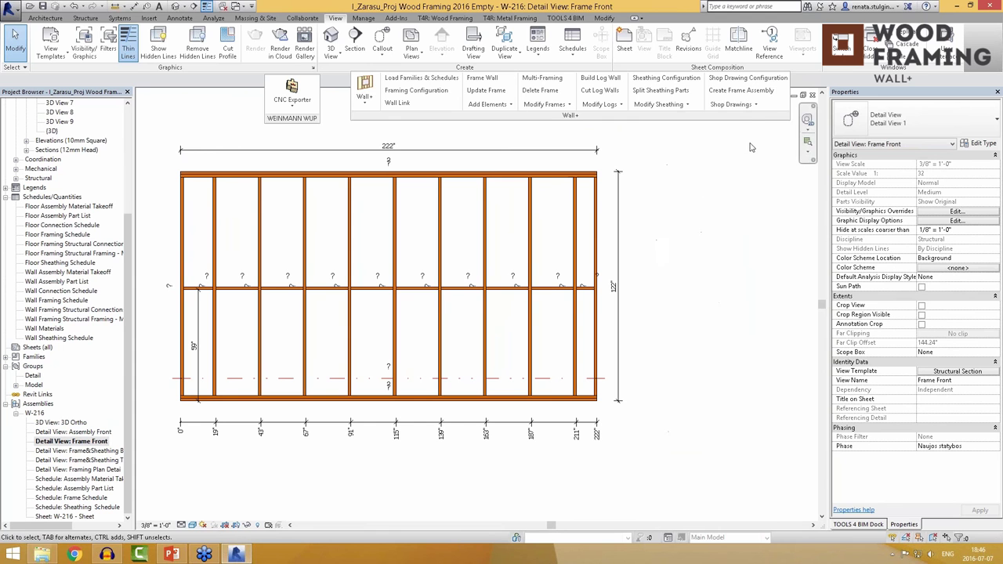
Step: Sort W-216's structural framing by mark (TP-1, SBP-3) and open the W-216 sheet
click(751, 105)
click(756, 155)
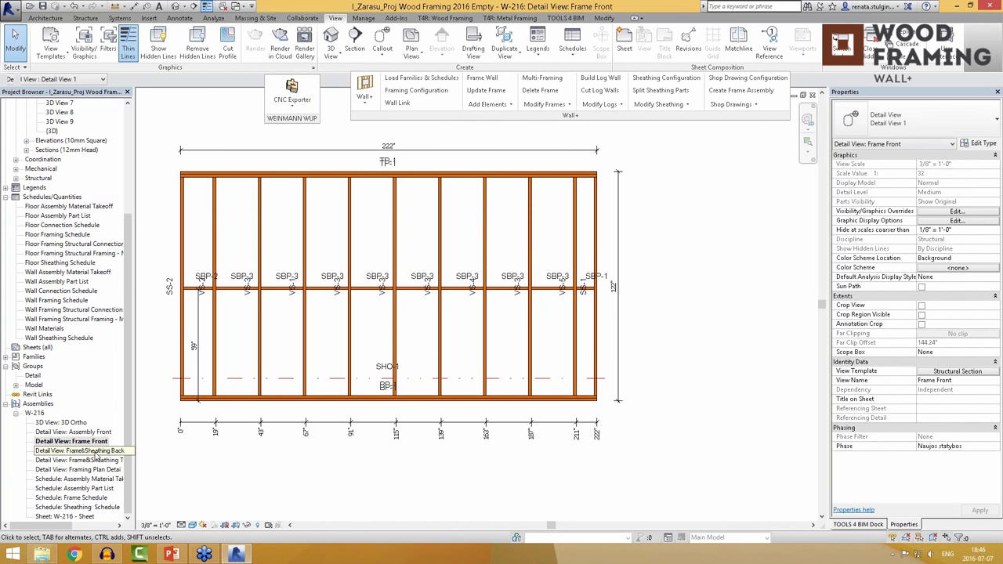
double_click(67, 517)
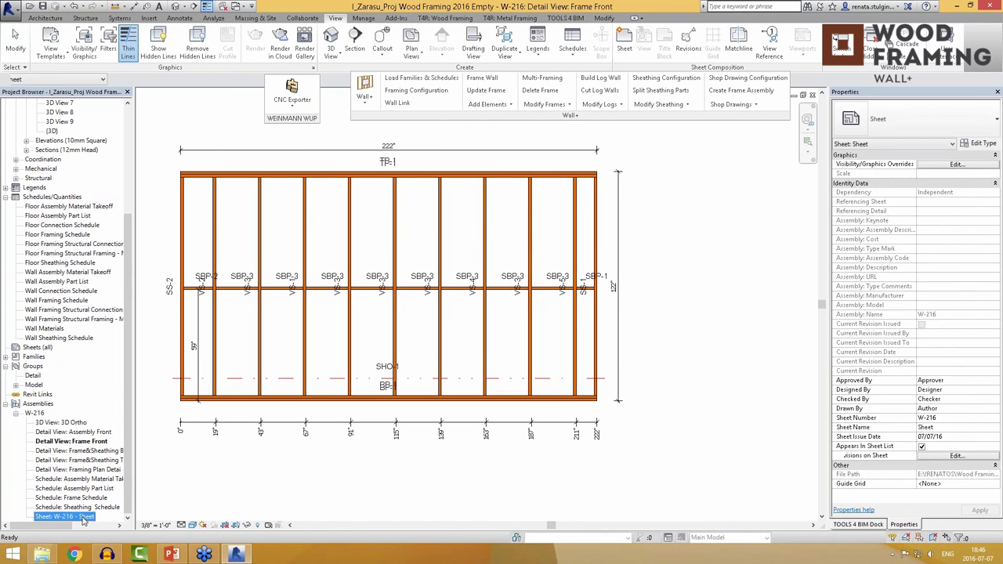
Step: Place the Frame Front, Frame&Sheathing Back and 3D Ortho views on the W-216 sheet
click(90, 442)
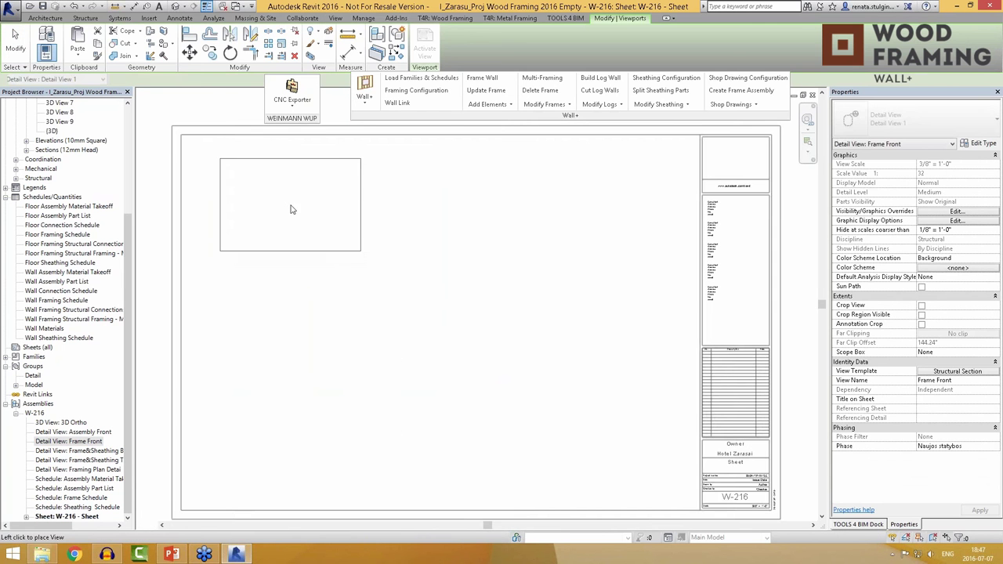
click(290, 204)
drag(94, 451, 304, 402)
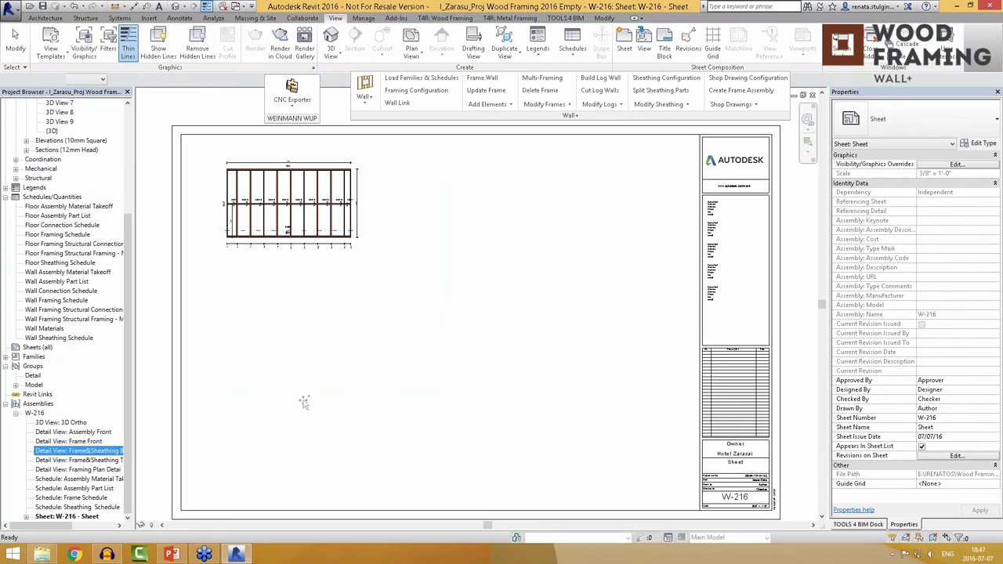
click(445, 204)
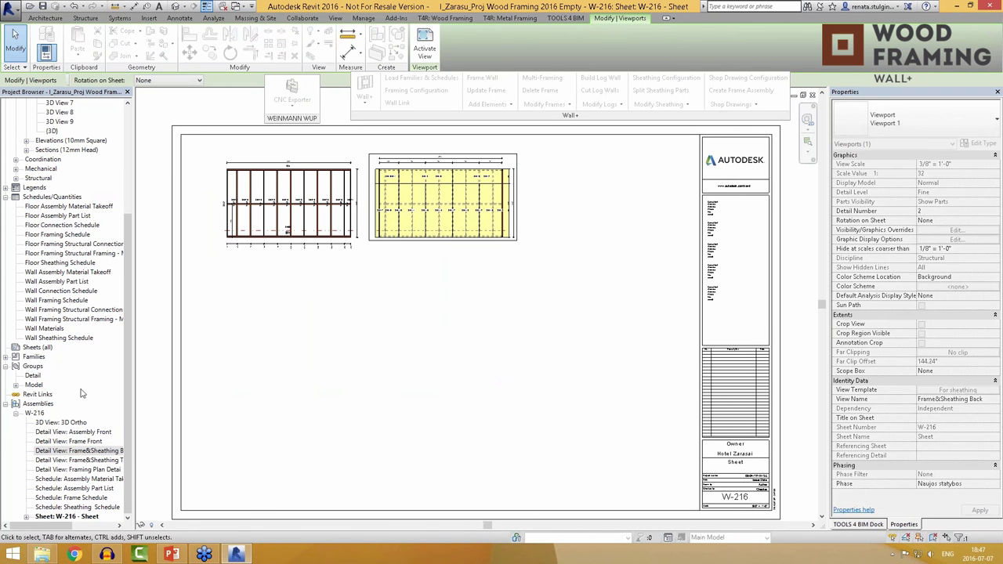
click(69, 424)
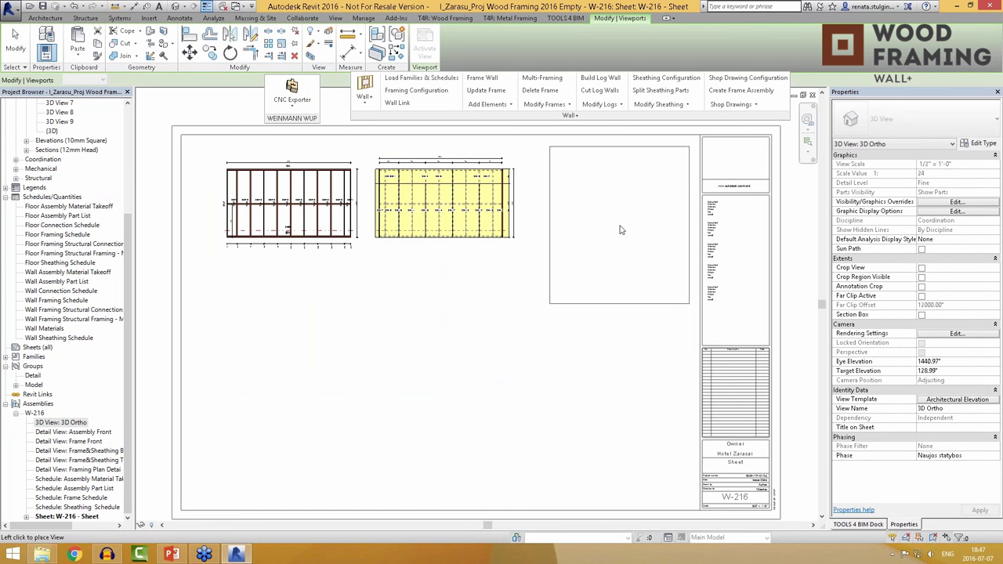
click(612, 226)
Step: Place the Assembly Part List and Assembly Material Takeoff schedules below the frame views
click(94, 488)
drag(94, 488, 291, 353)
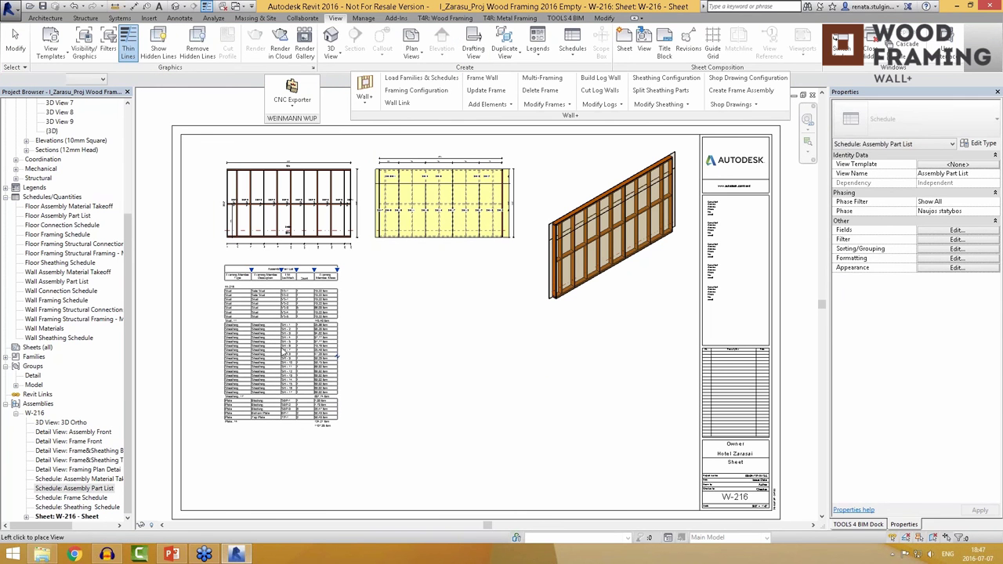
click(278, 352)
click(78, 479)
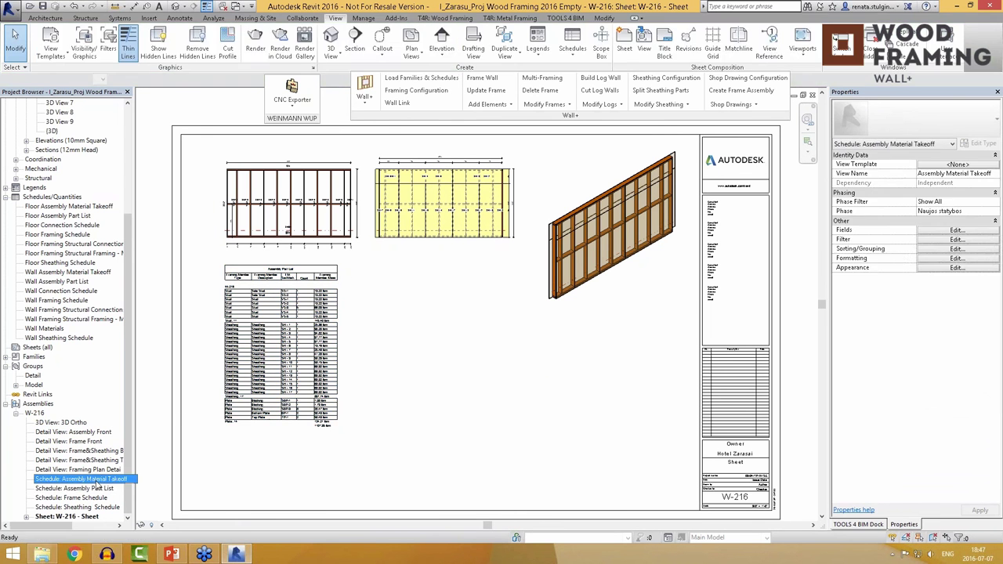
drag(92, 480, 436, 331)
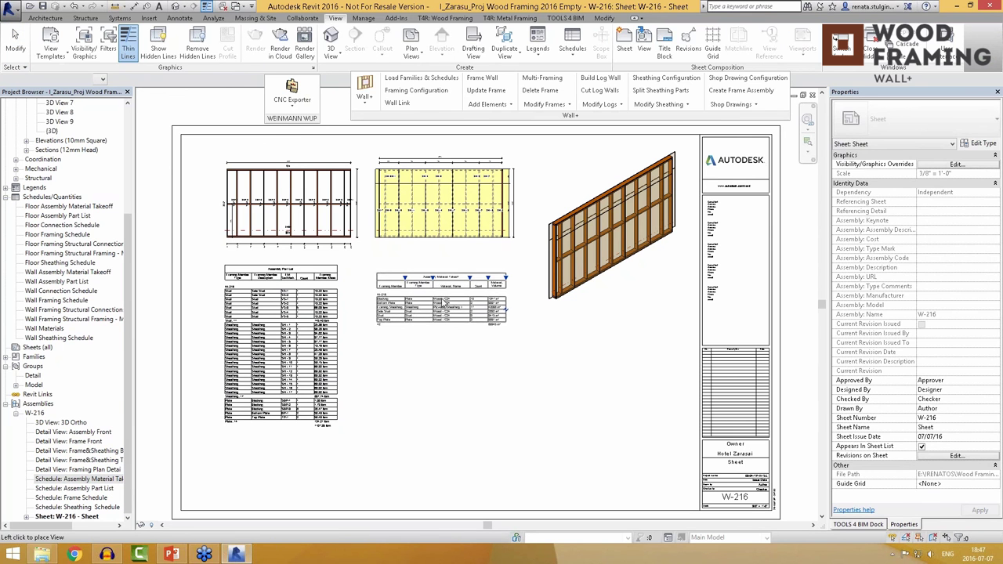
click(434, 289)
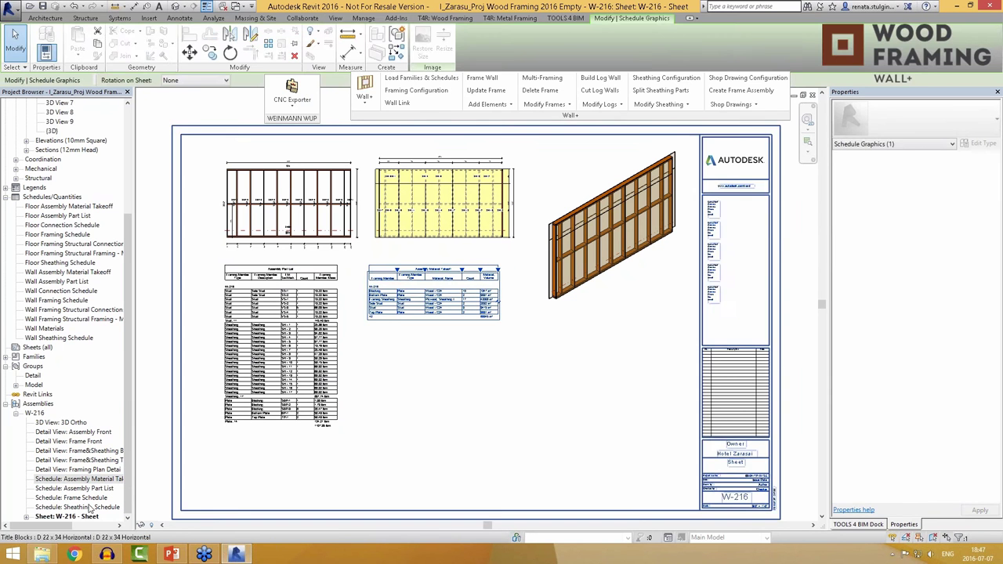
Step: Place the Sheathing Schedule at the sheet's lower right and zoom to check the layout
click(88, 508)
drag(452, 421, 594, 374)
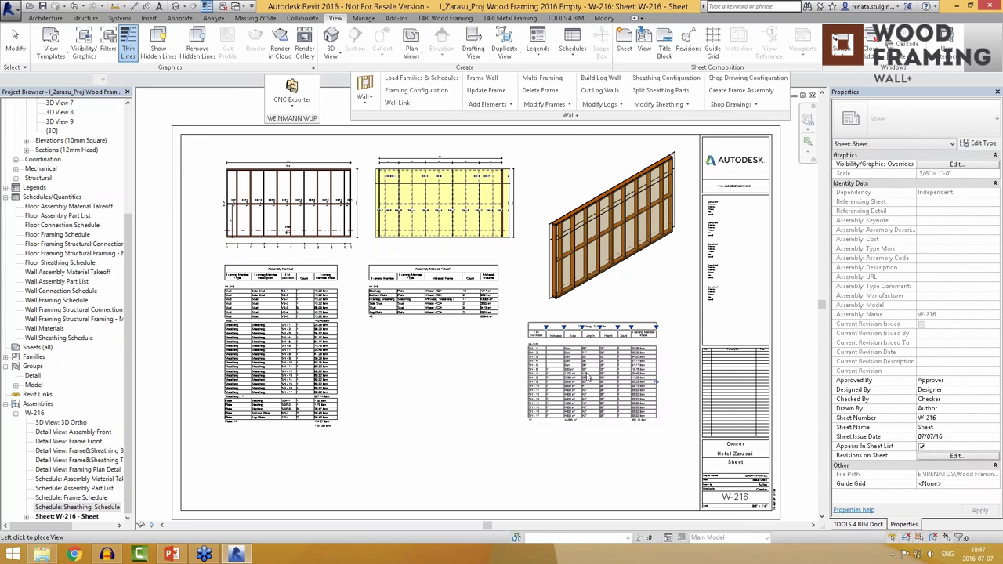
click(590, 372)
key(Escape)
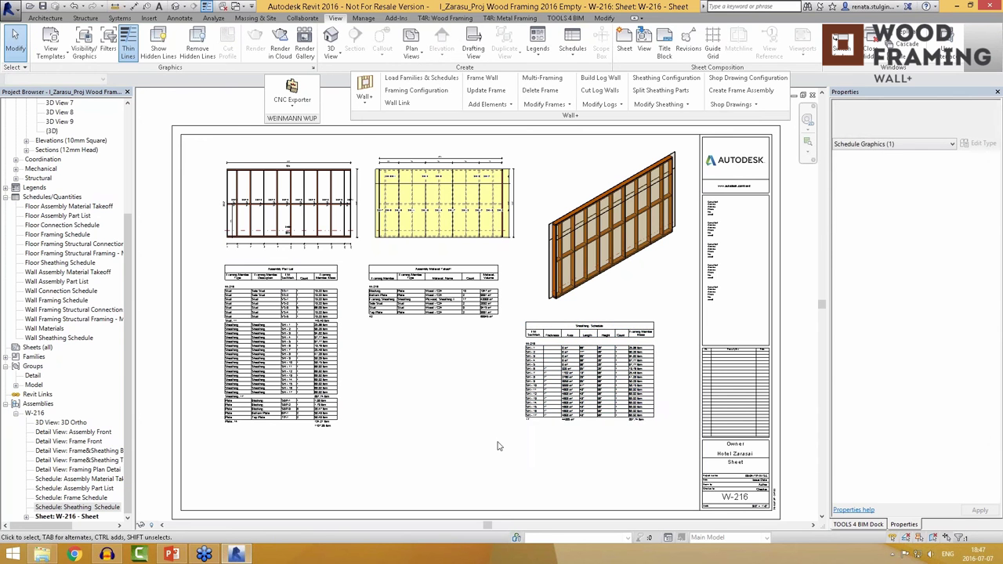
scroll(610, 409, up, 3)
scroll(756, 418, up, 1)
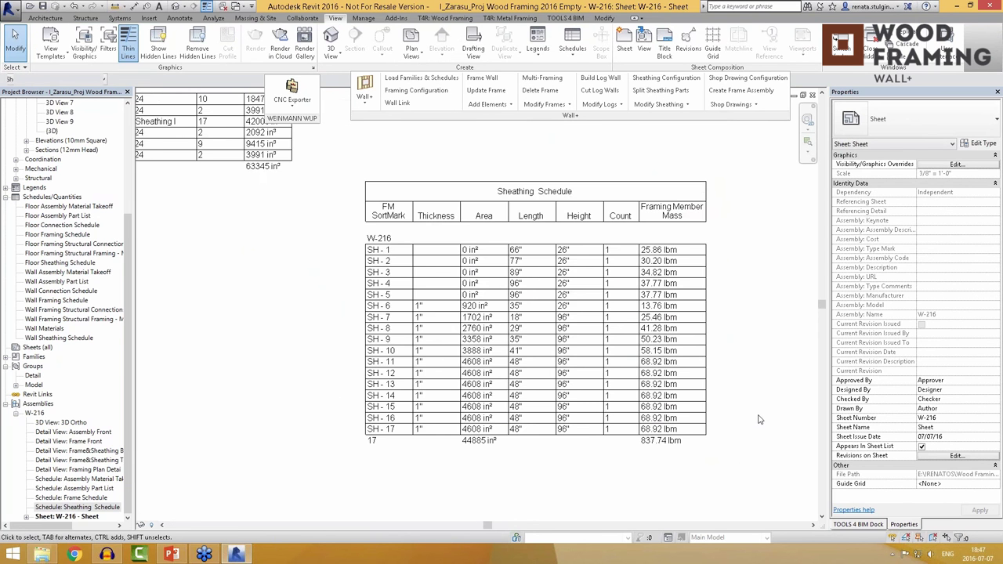
scroll(758, 420, down, 4)
scroll(457, 343, down, 2)
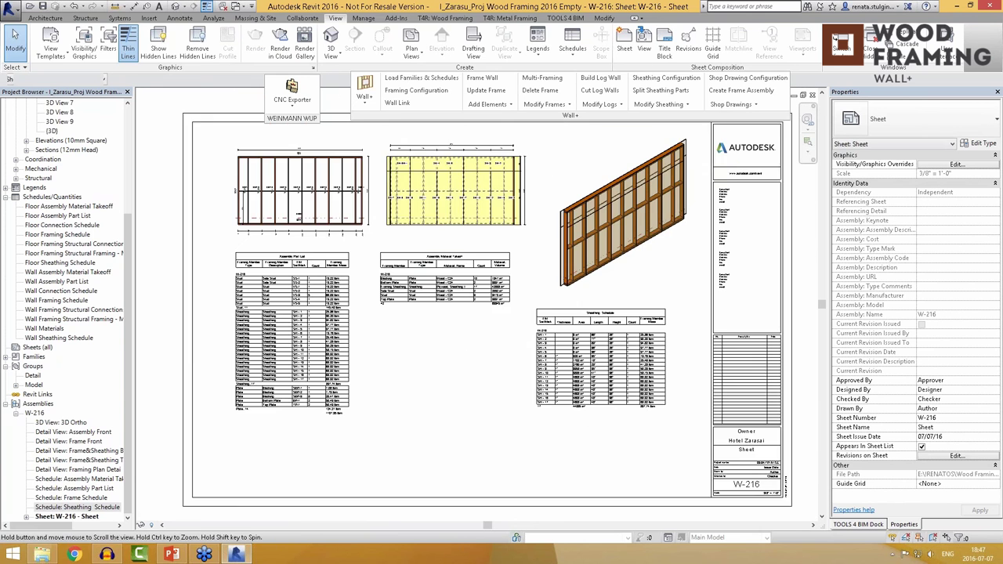
scroll(78, 251, up, 5)
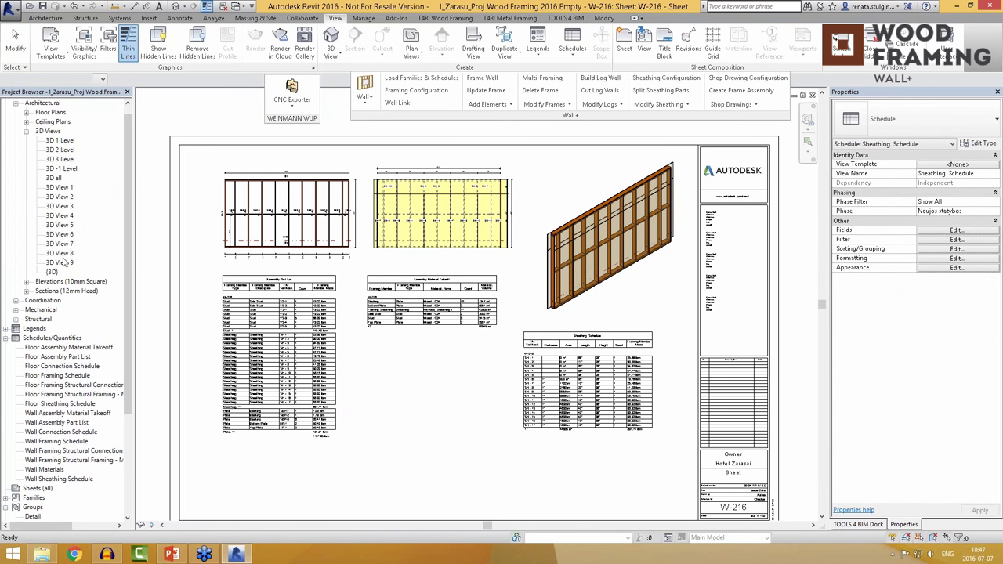
Step: Save the shop drawing configuration with W-216 as sheet template, then create W-132's frame assembly
double_click(52, 272)
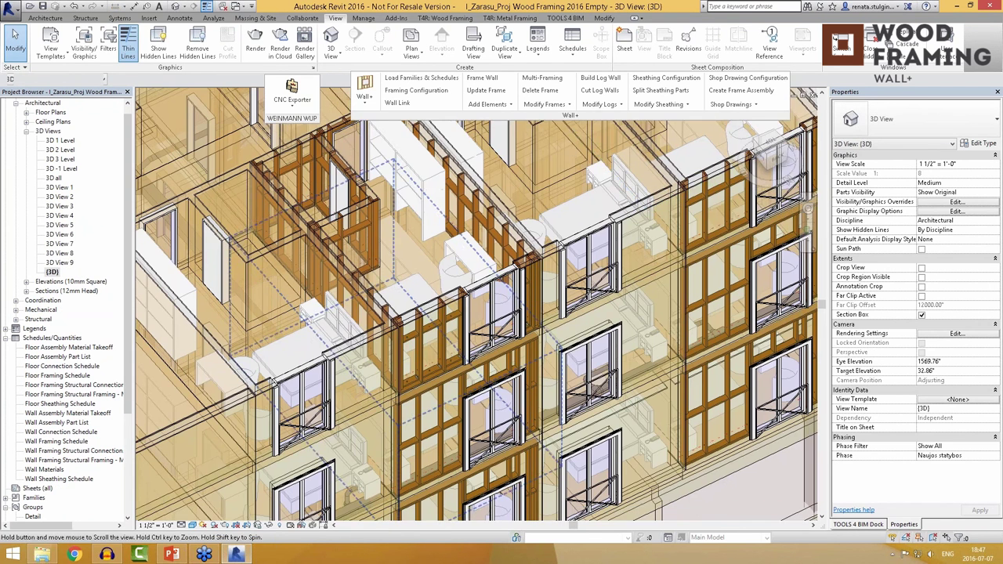
click(748, 78)
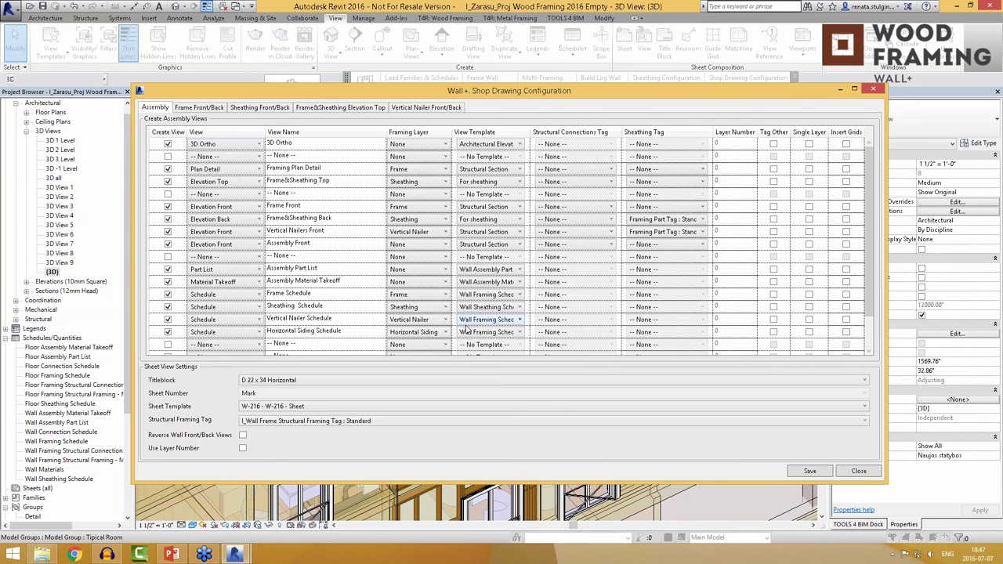
click(318, 407)
click(316, 409)
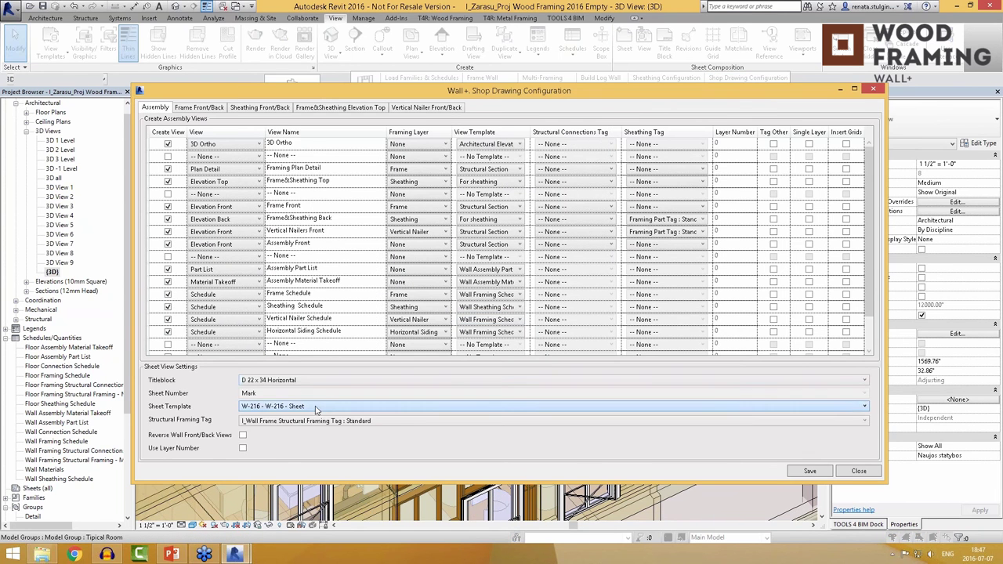
click(810, 471)
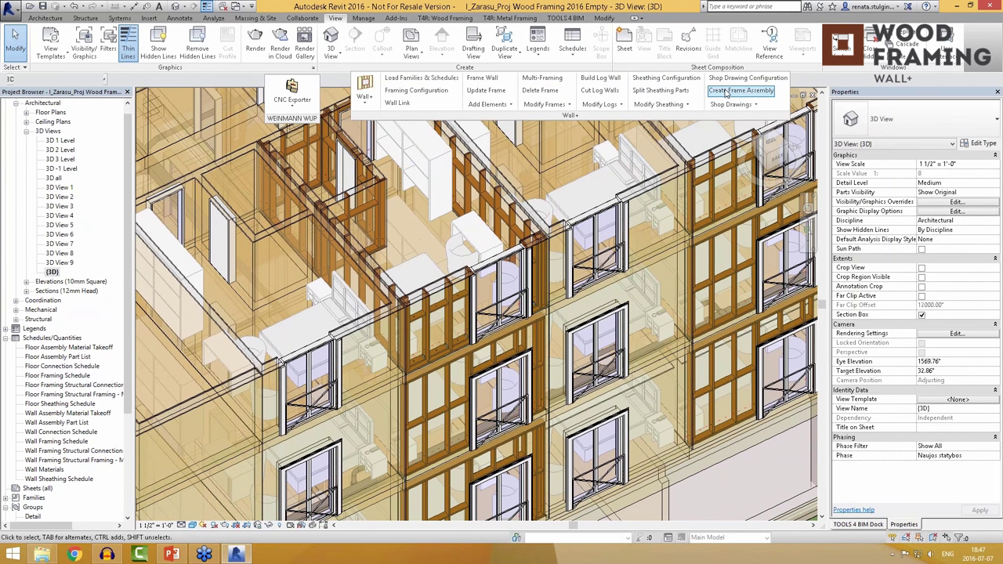
click(728, 92)
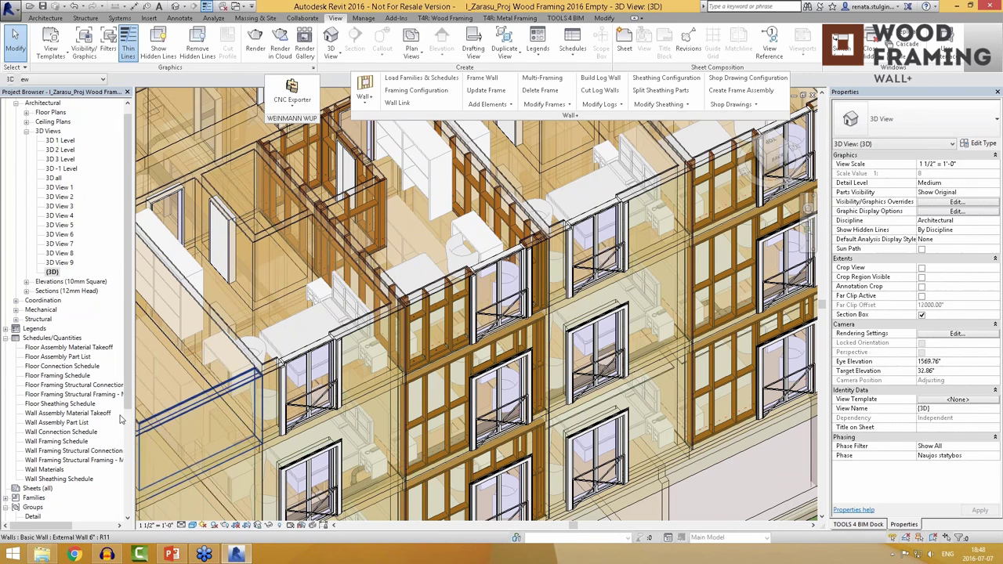
Step: Open Sheet W-132 from the Assemblies list and zoom around its views and schedules
scroll(118, 423, down, 5)
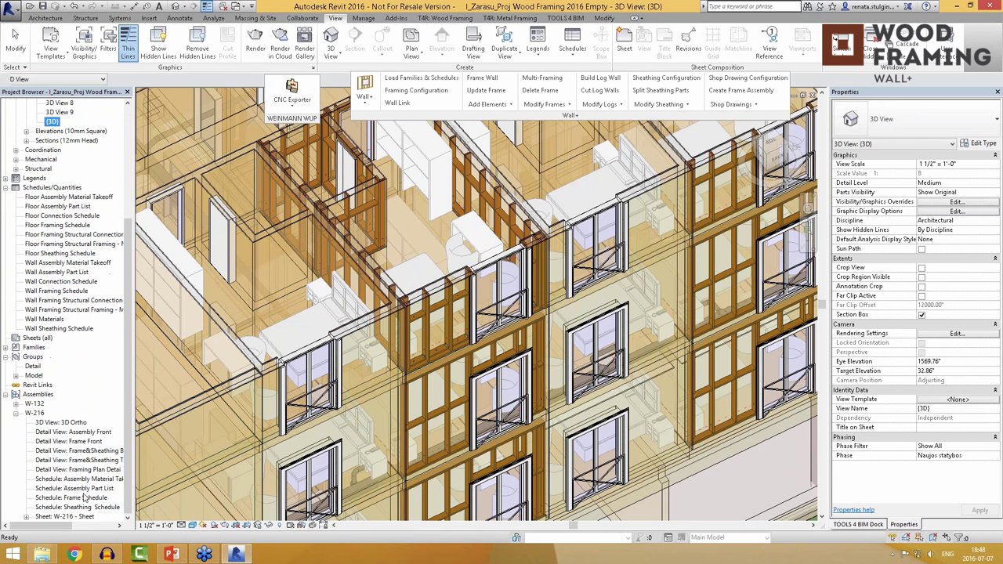
click(36, 404)
click(68, 508)
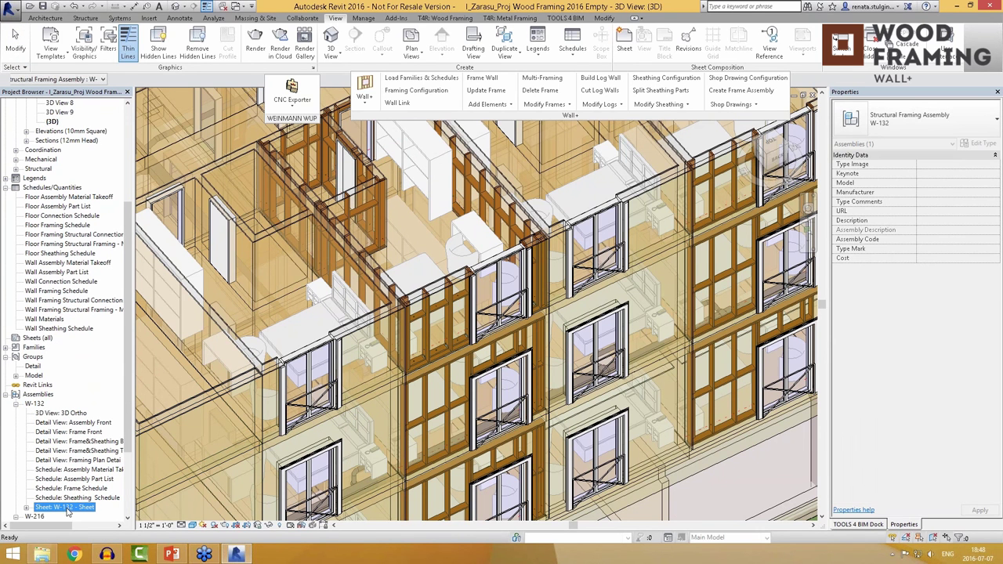
double_click(67, 508)
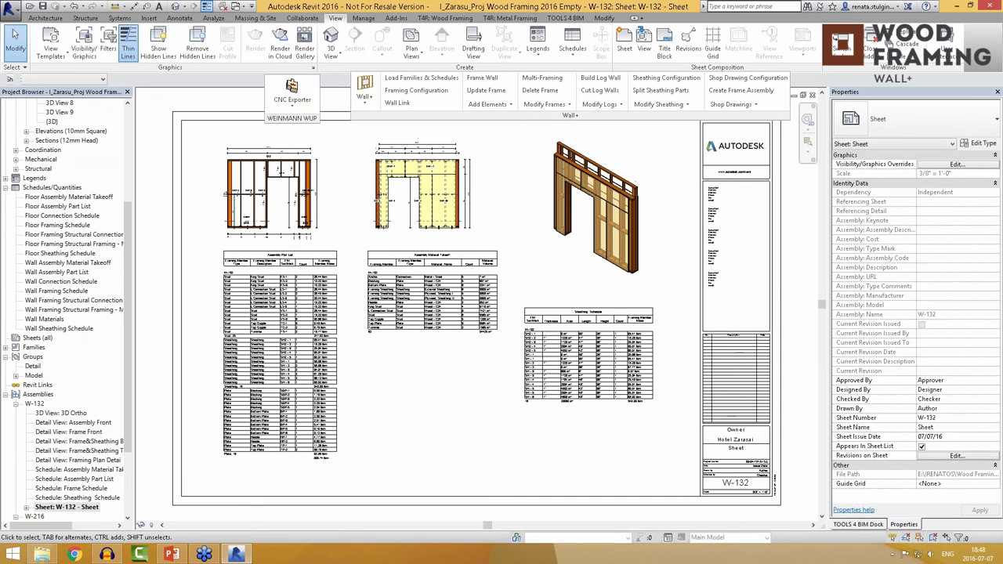
scroll(263, 169, up, 5)
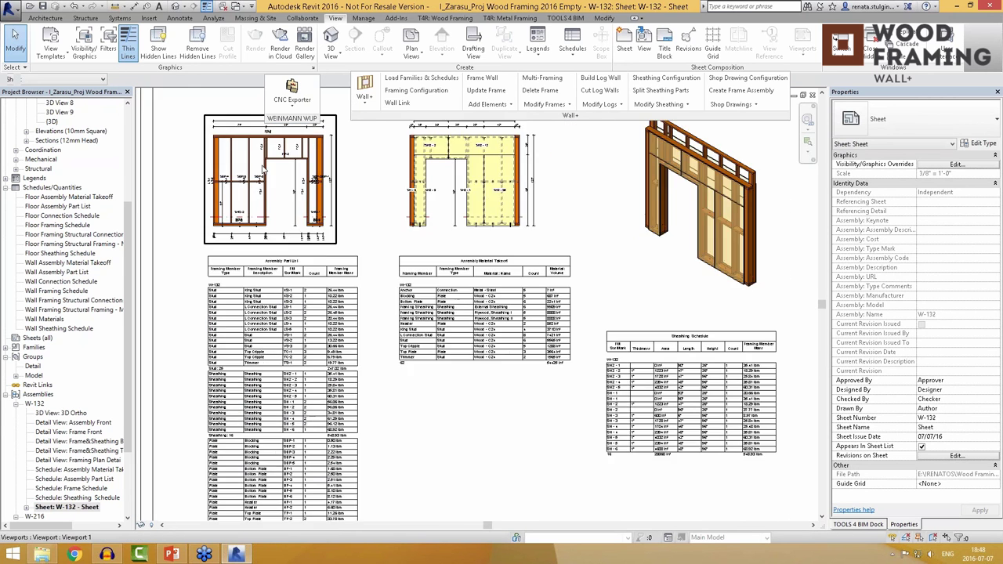
scroll(263, 168, down, 5)
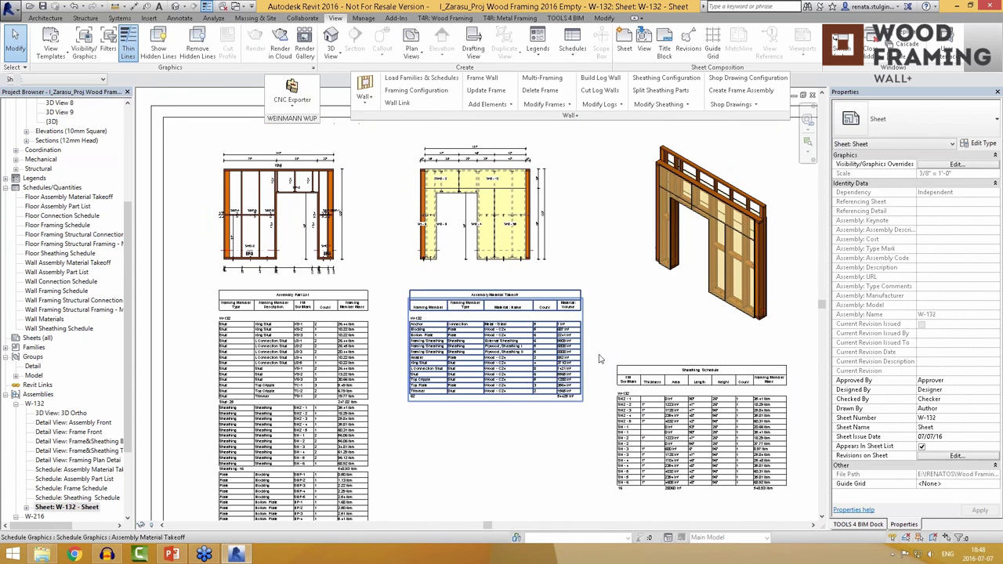
scroll(653, 411, up, 3)
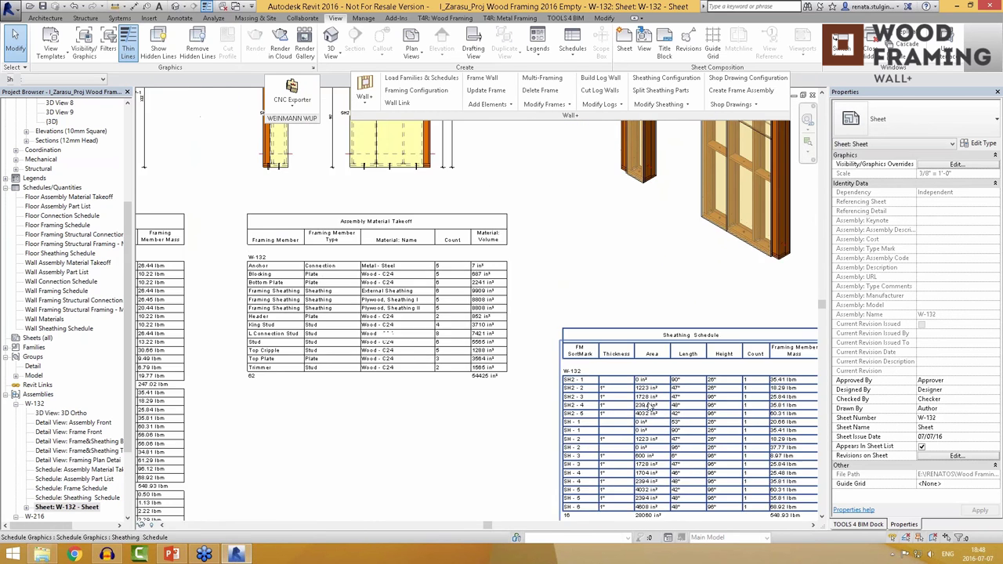
scroll(653, 411, down, 3)
scroll(122, 215, up, 6)
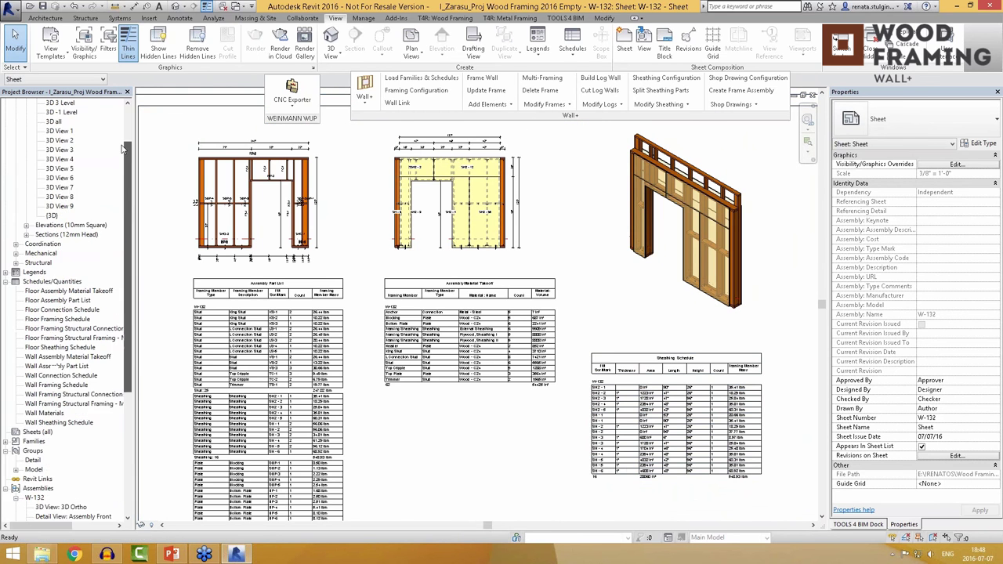
Step: From the {3D} view, set the CNC export frame to Main Frame and save the setup
double_click(52, 282)
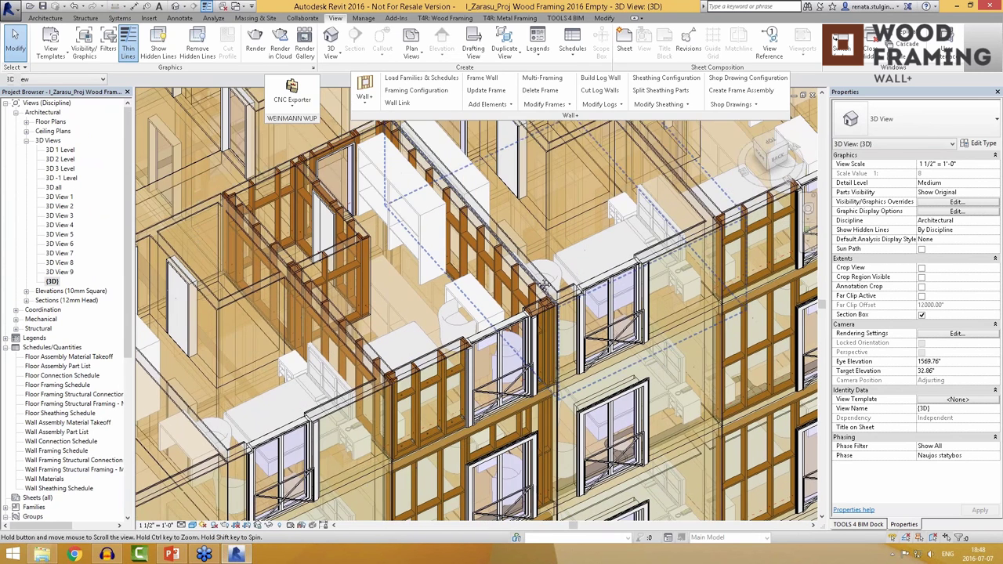
click(297, 104)
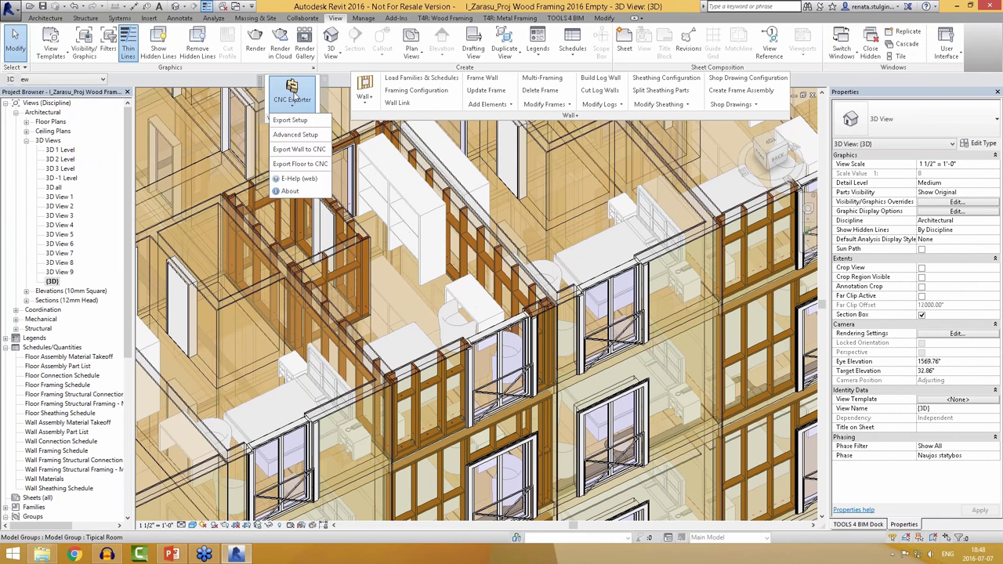
click(297, 190)
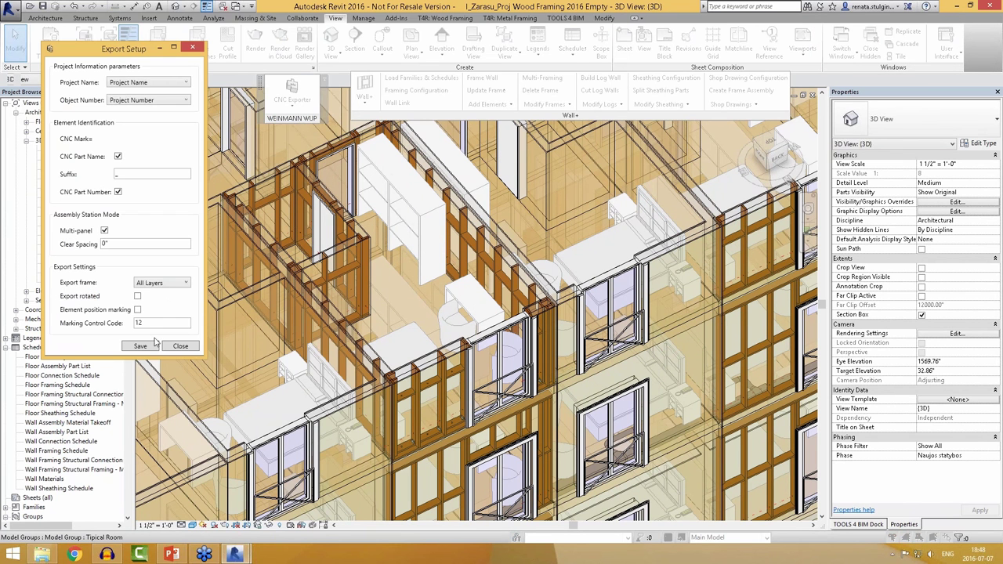
click(176, 283)
click(174, 307)
click(139, 347)
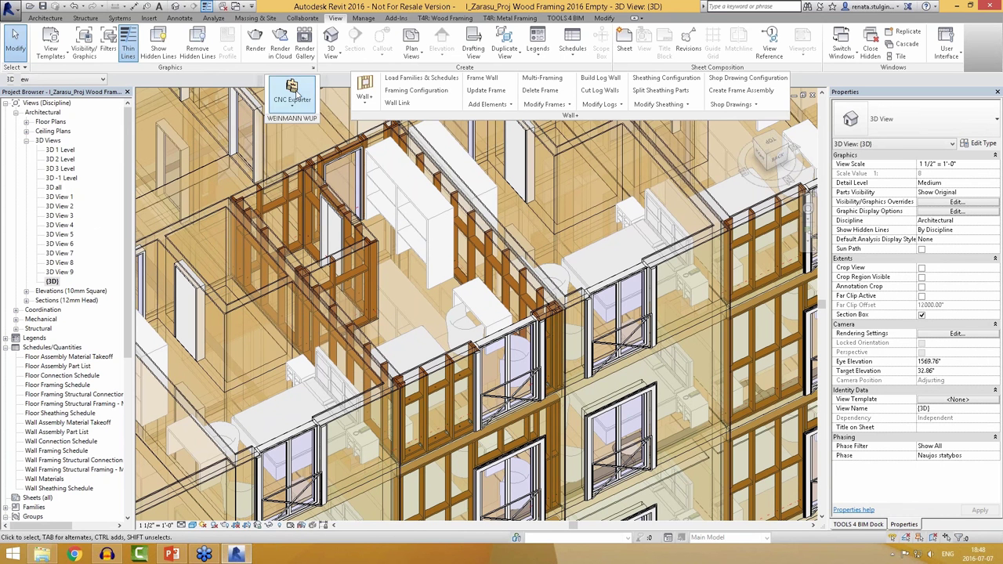
Step: Export wall W-132 to CNC with Export Wall to CNC
click(292, 92)
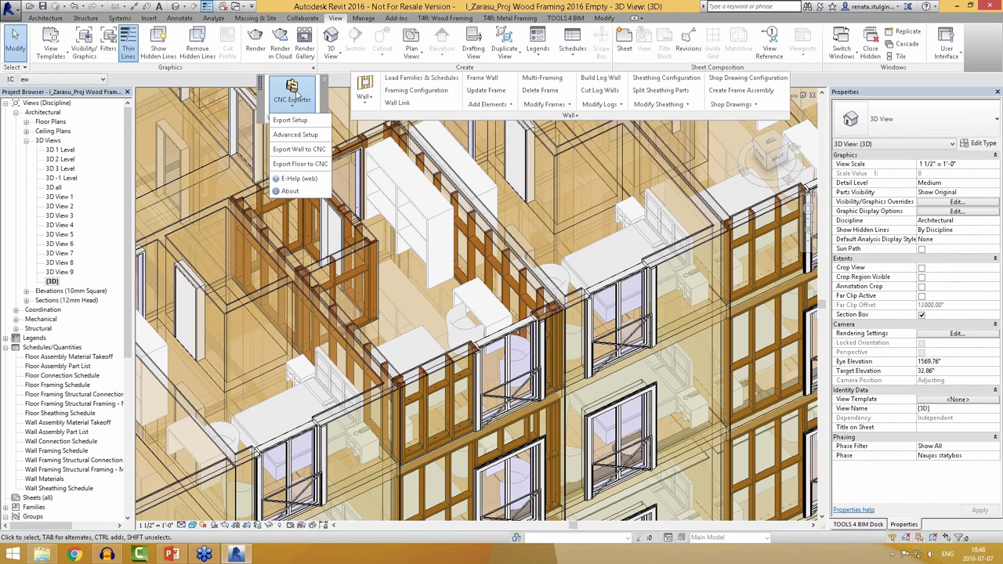
click(302, 149)
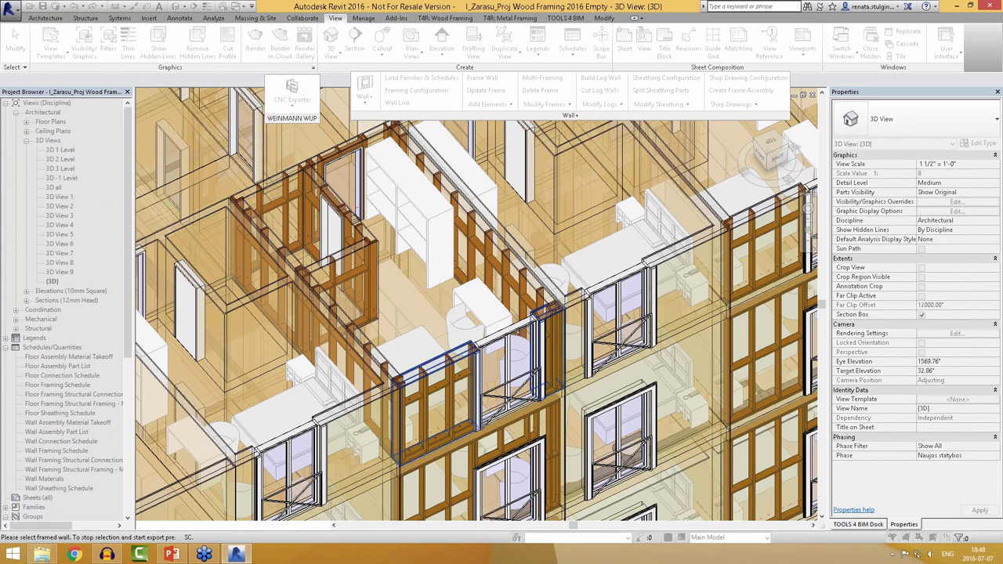
click(424, 272)
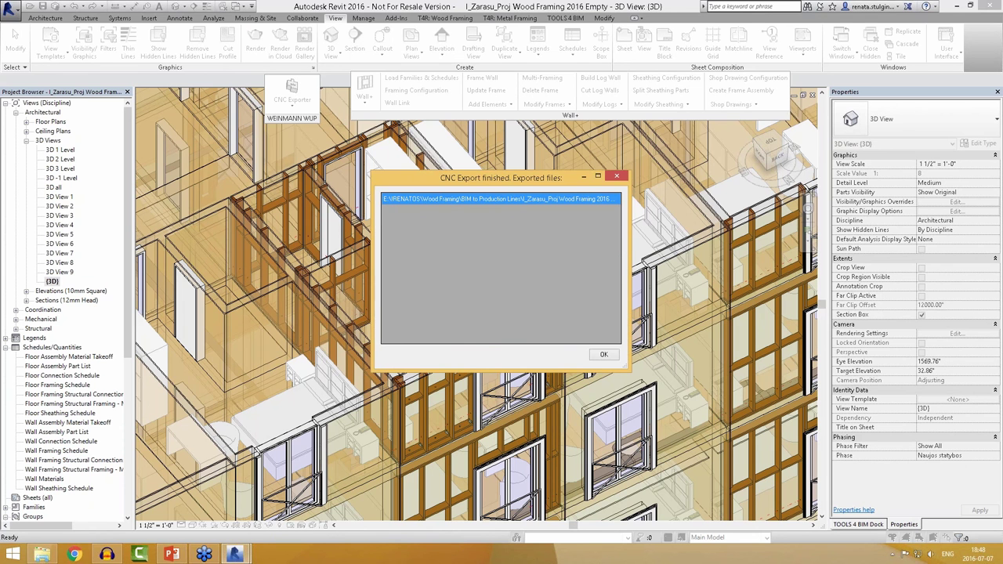
click(602, 357)
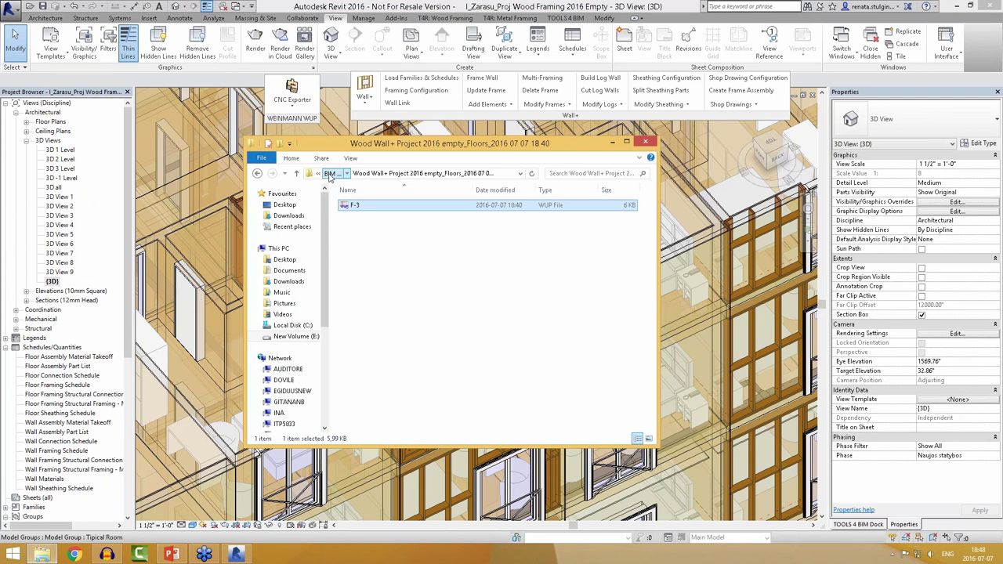
Step: Open W-215_W-132.wup from the Walls export folder in WuPView
click(334, 173)
double_click(430, 238)
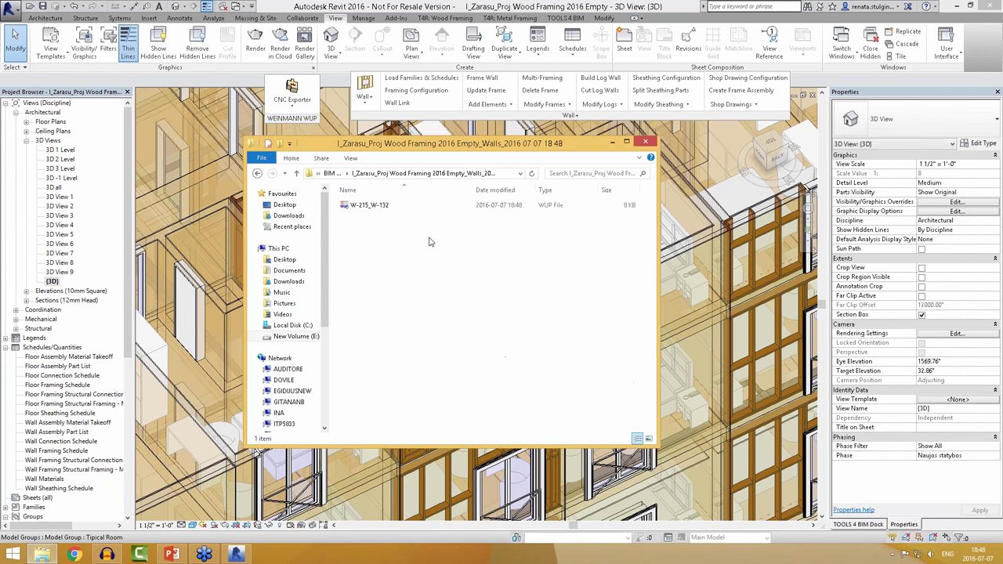
double_click(370, 207)
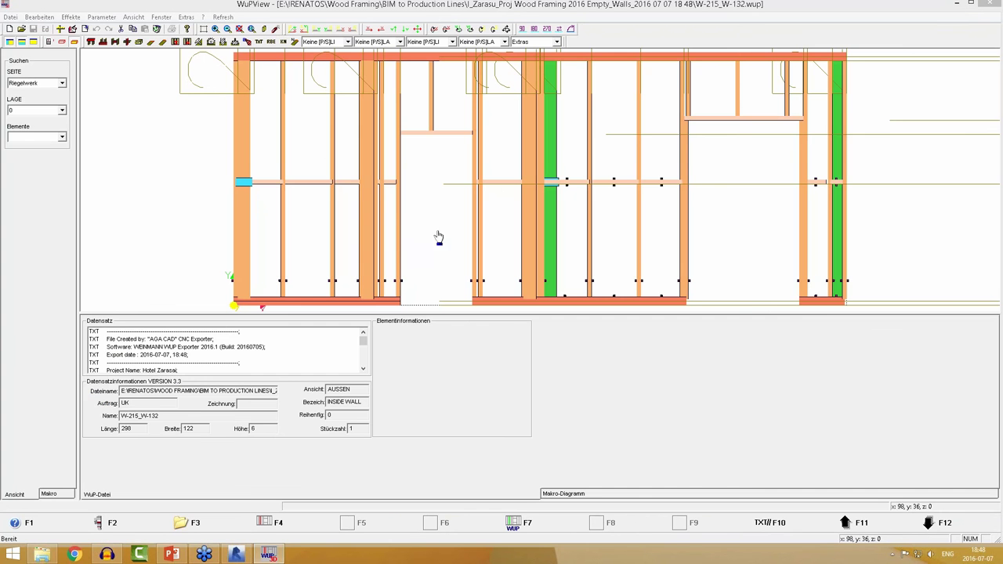
Step: Hide the KN marker lines on the wall and zoom the view
click(282, 41)
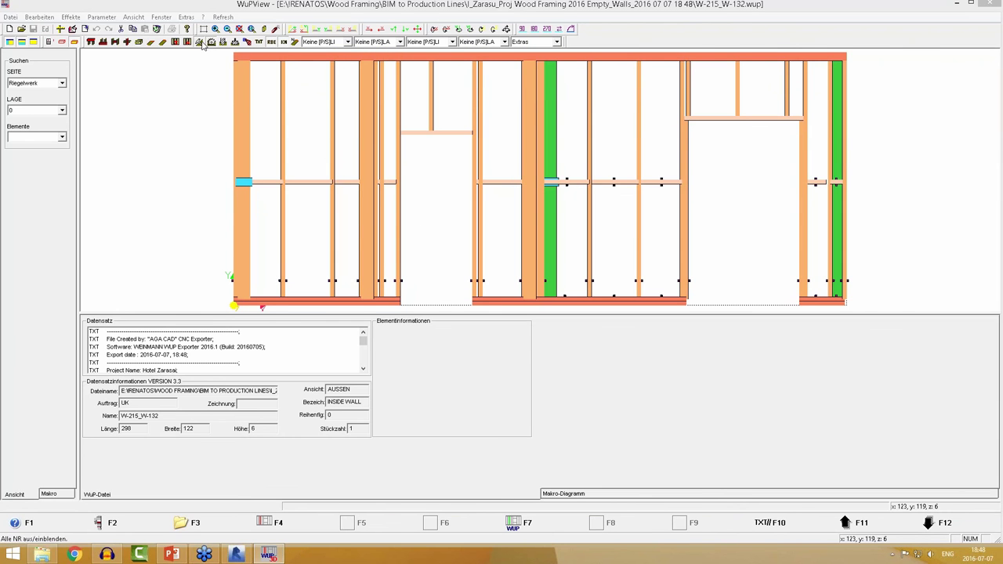
scroll(474, 129, up, 2)
scroll(499, 60, down, 3)
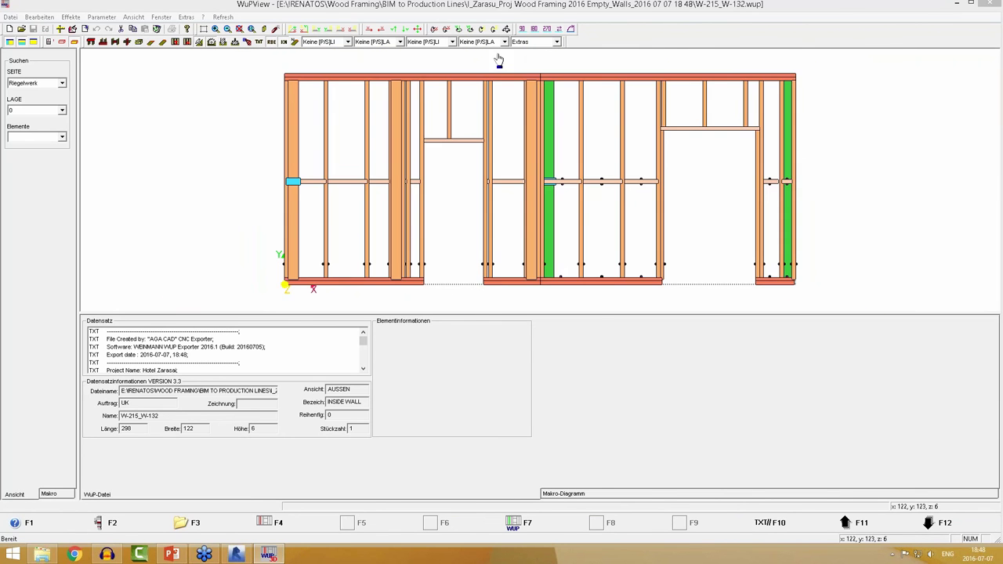
Step: Tilt the wall into an oblique 3D view and inspect the top plates (Obergurt) details
click(471, 30)
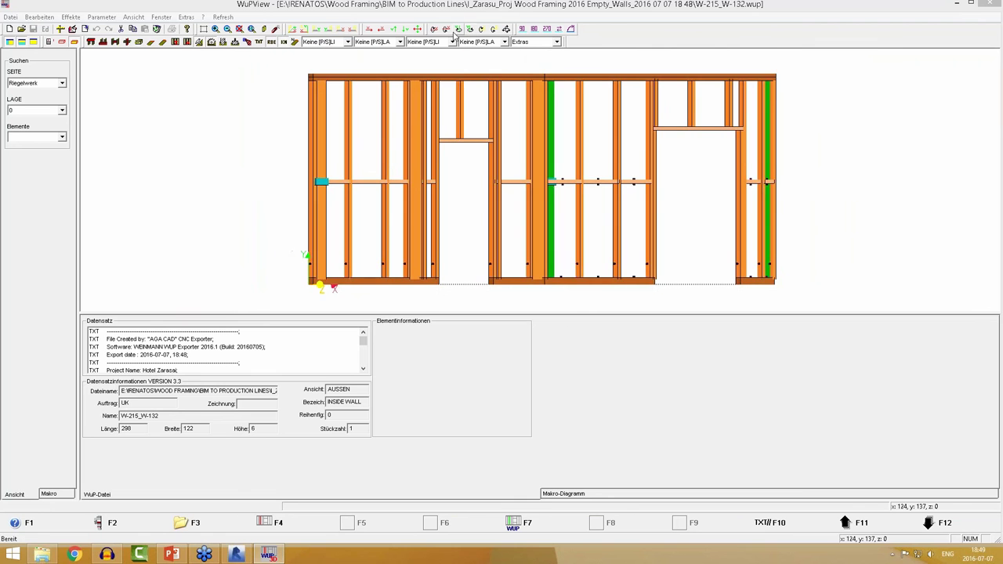
click(445, 30)
click(445, 30)
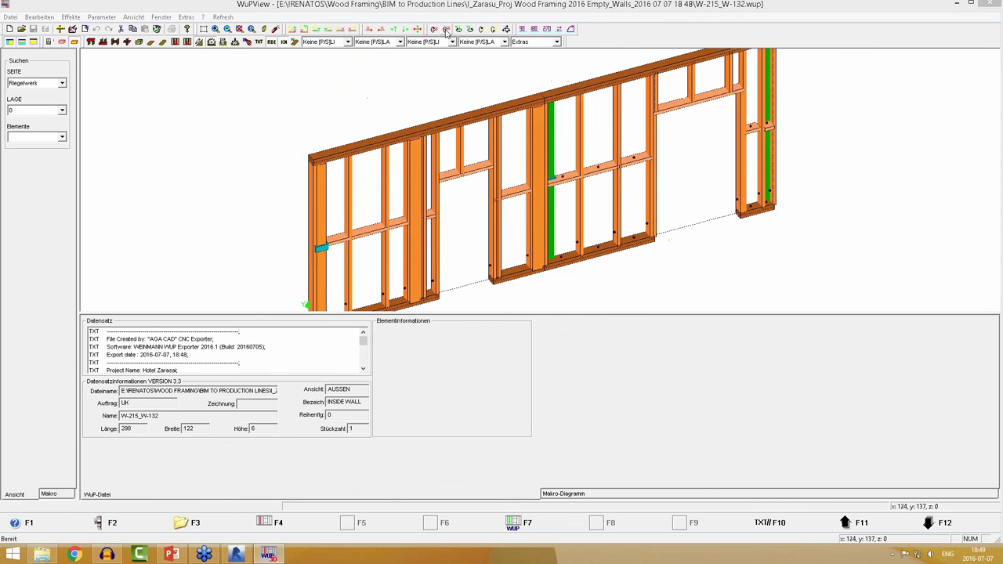
click(495, 123)
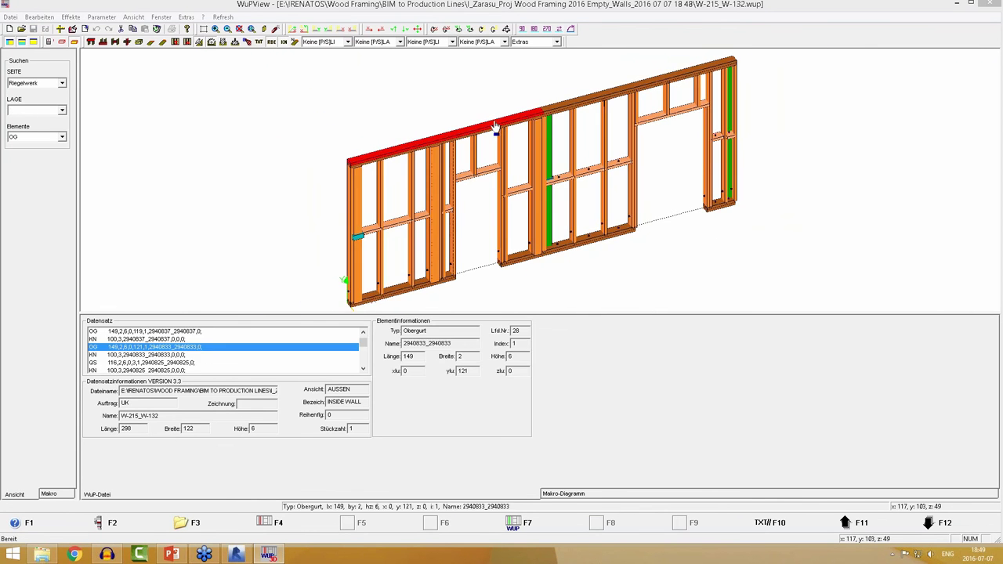
click(555, 110)
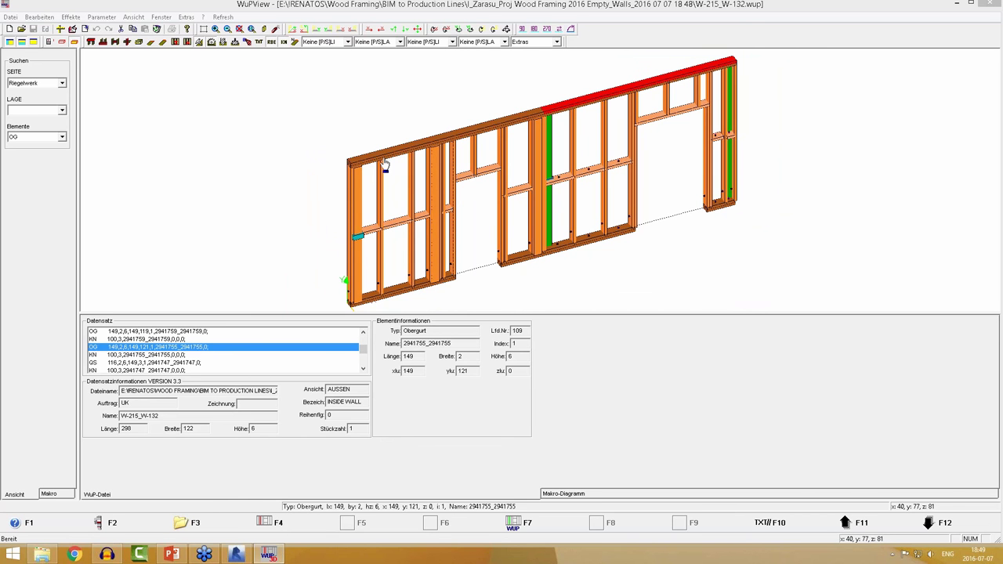